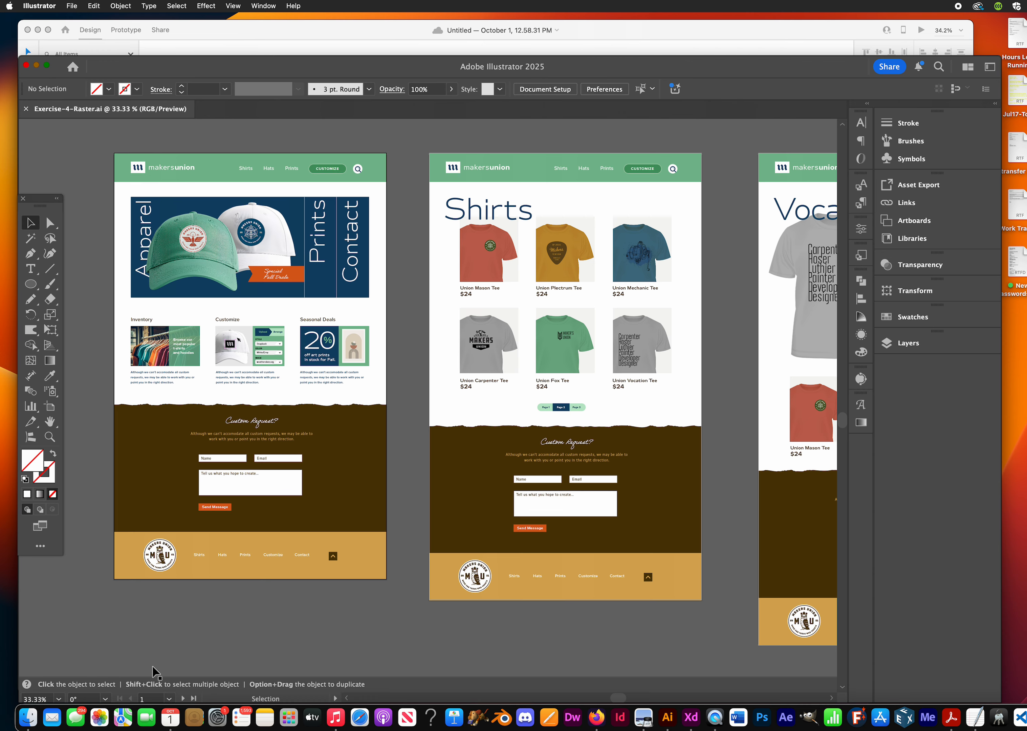
In Finder, examine the PNG images inside the raster-items folder of Exercise-4.
{"action": "left_click", "coordinate": [28, 720]}
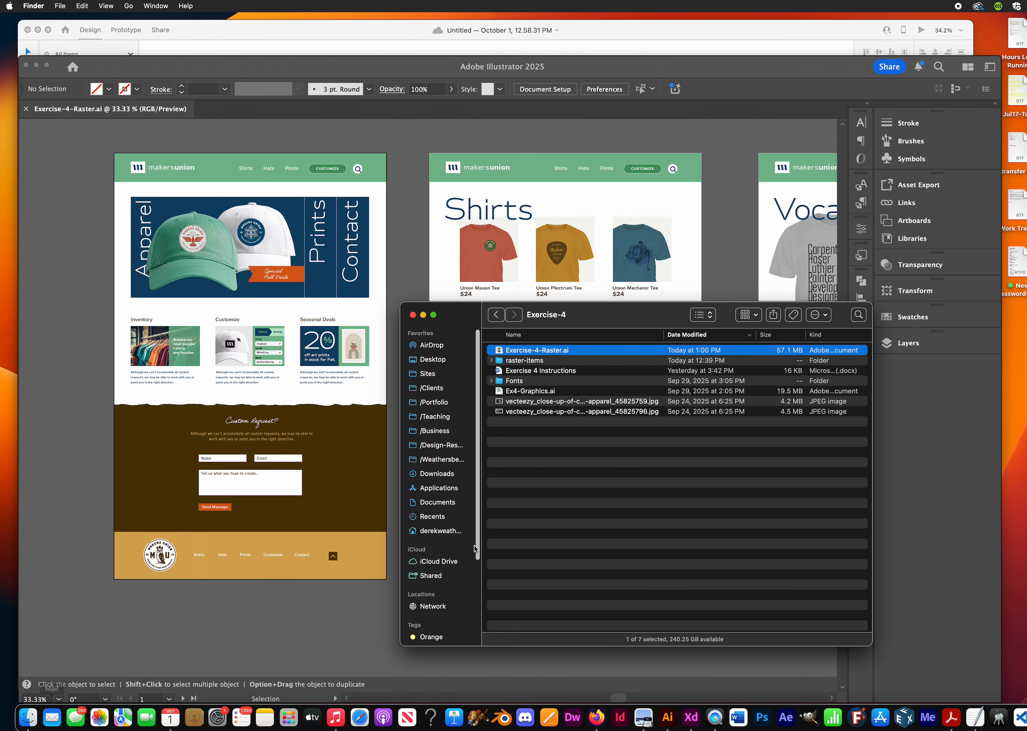
{"action": "left_click_drag", "start_coordinate": [638, 314], "coordinate": [569, 293]}
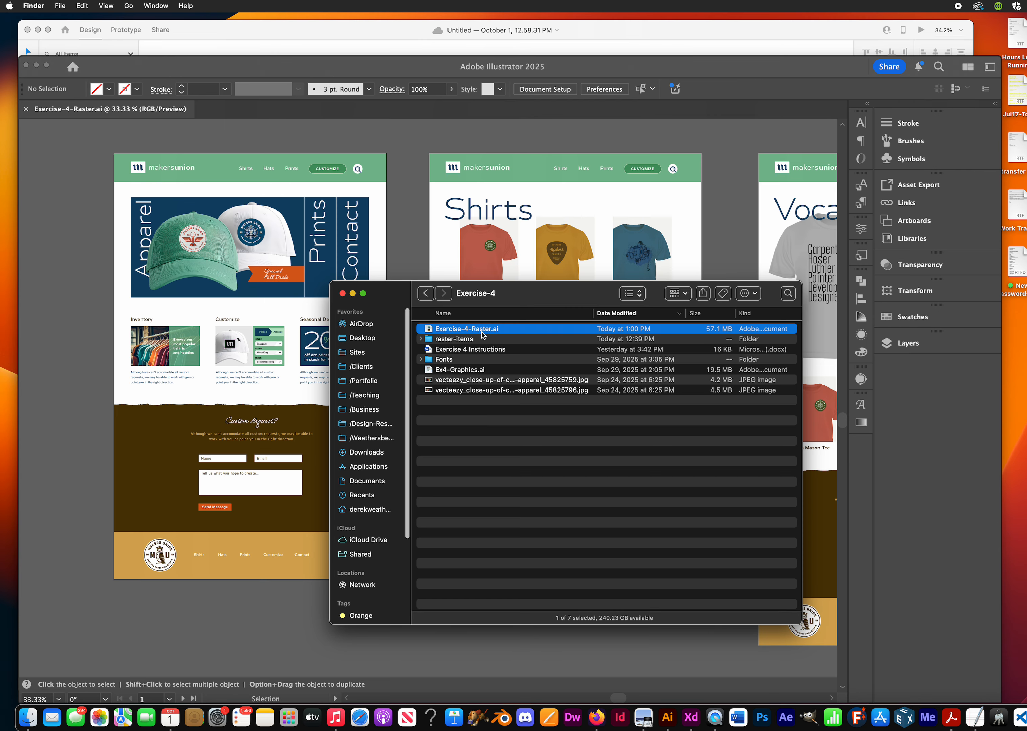
{"action": "left_click_drag", "start_coordinate": [535, 295], "coordinate": [614, 271]}
{"action": "left_click", "coordinate": [500, 314]}
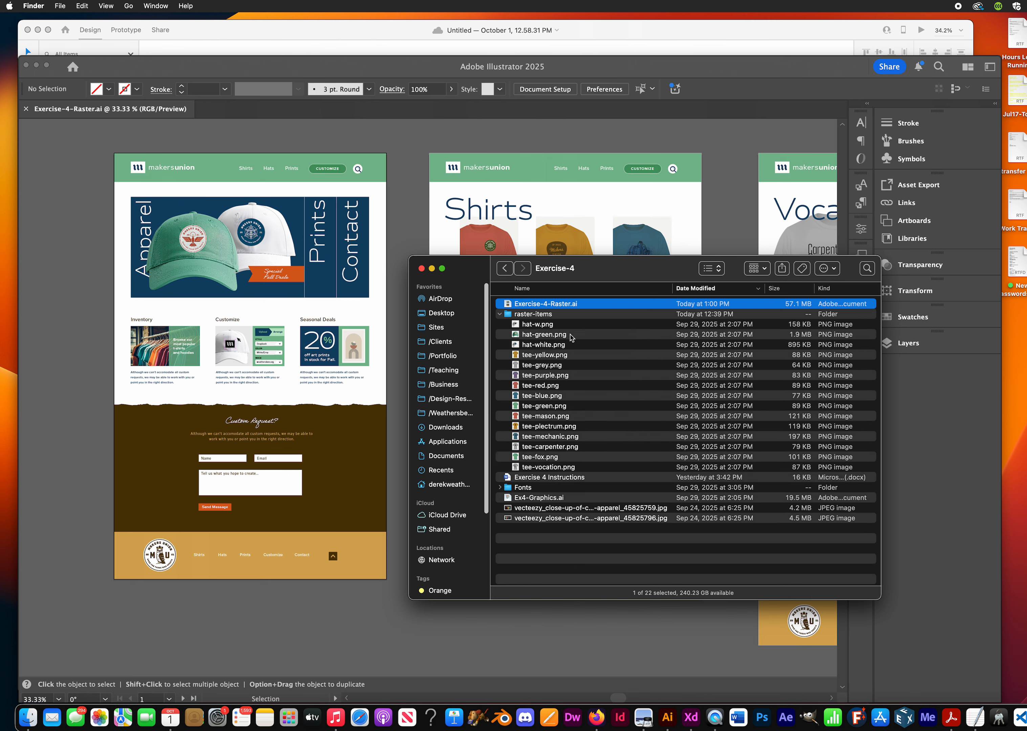
{"action": "left_click", "coordinate": [544, 324]}
{"action": "left_click", "coordinate": [565, 470], "text": "shift"}
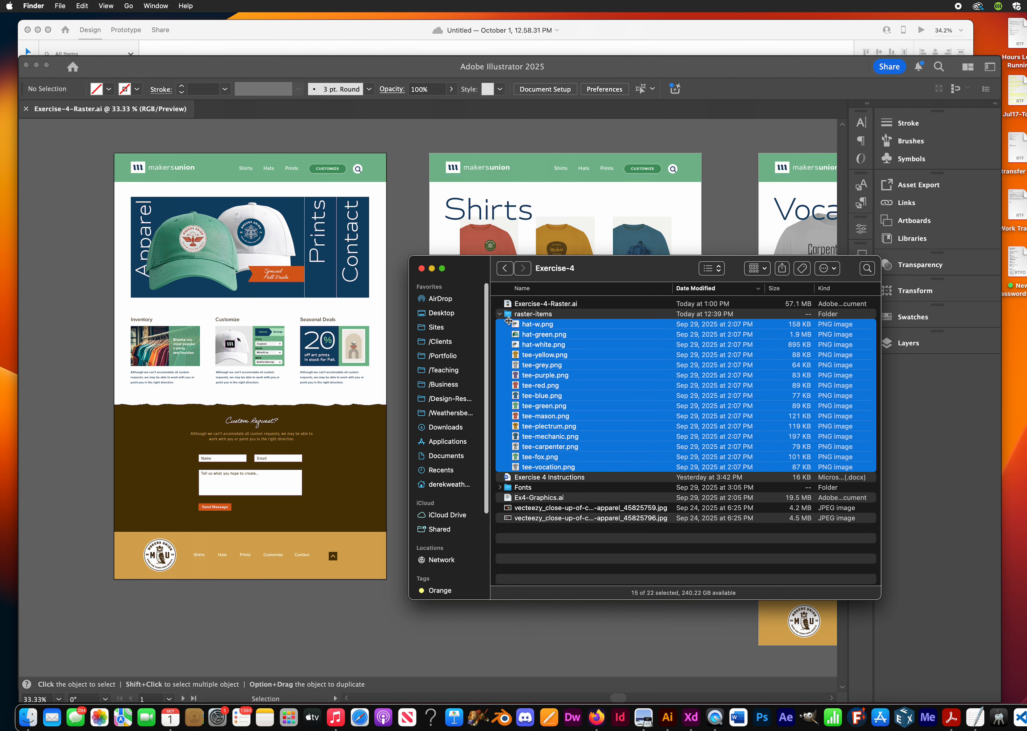
{"action": "left_click_drag", "start_coordinate": [606, 273], "coordinate": [571, 356]}
{"action": "left_click", "coordinate": [448, 422]}
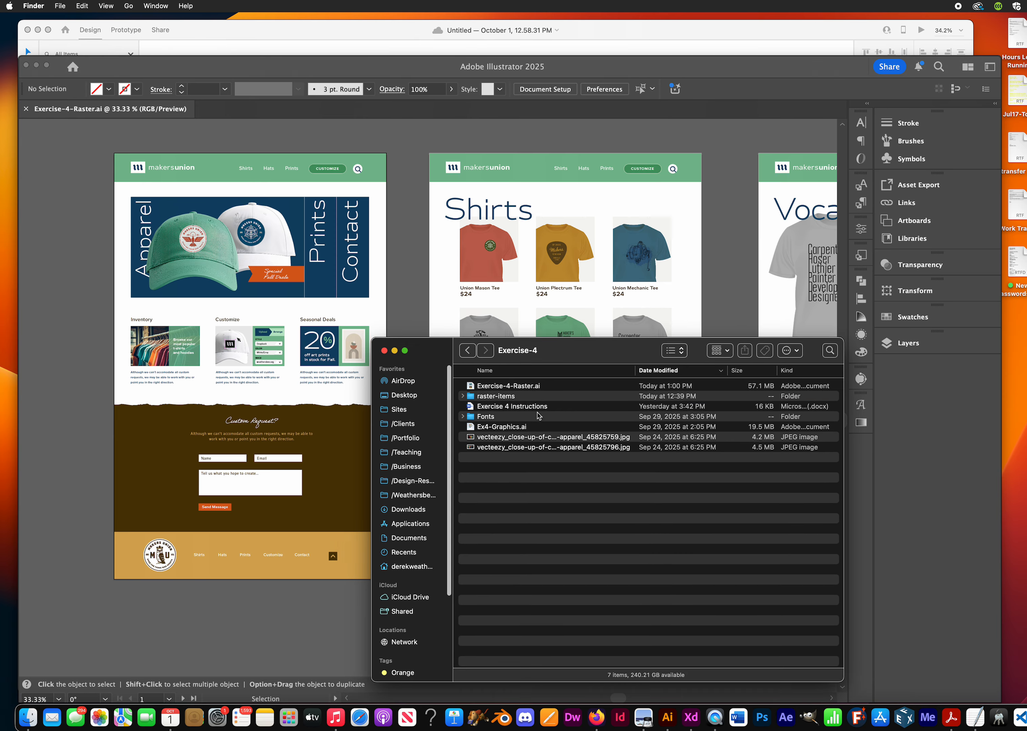
Examine Ex4-Graphics.ai and the font files in the Fonts folder of Exercise-4, and return to Illustrator.
{"action": "left_click", "coordinate": [492, 430]}
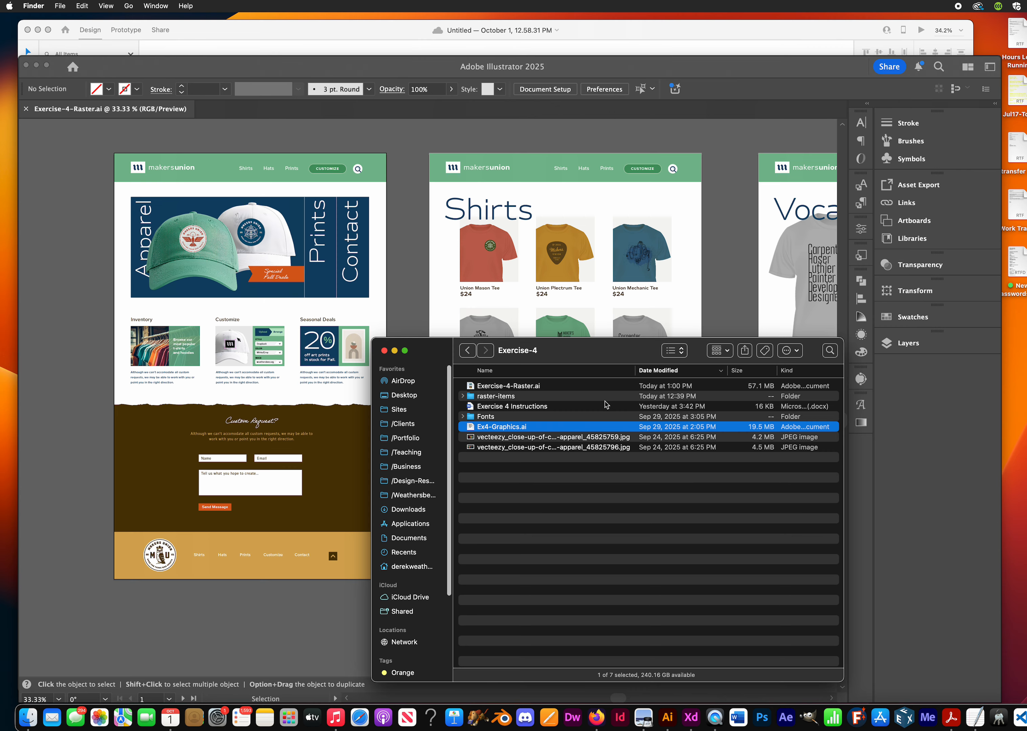
{"action": "left_click", "coordinate": [491, 418]}
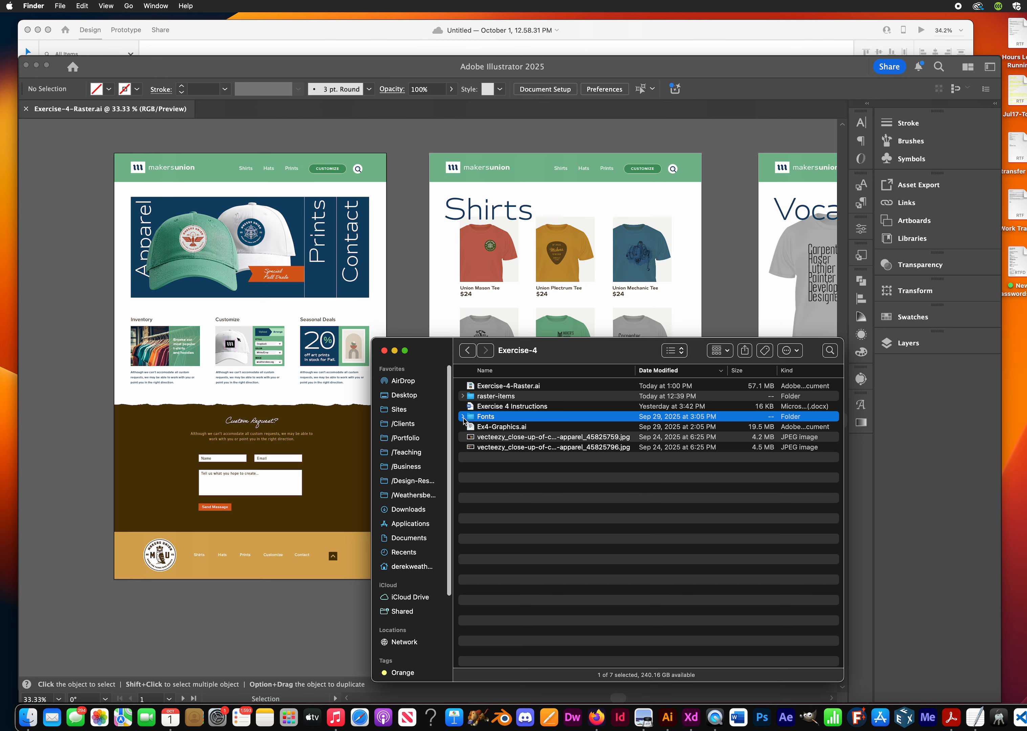
{"action": "left_click", "coordinate": [463, 417]}
{"action": "left_click_drag", "start_coordinate": [608, 350], "coordinate": [591, 228]}
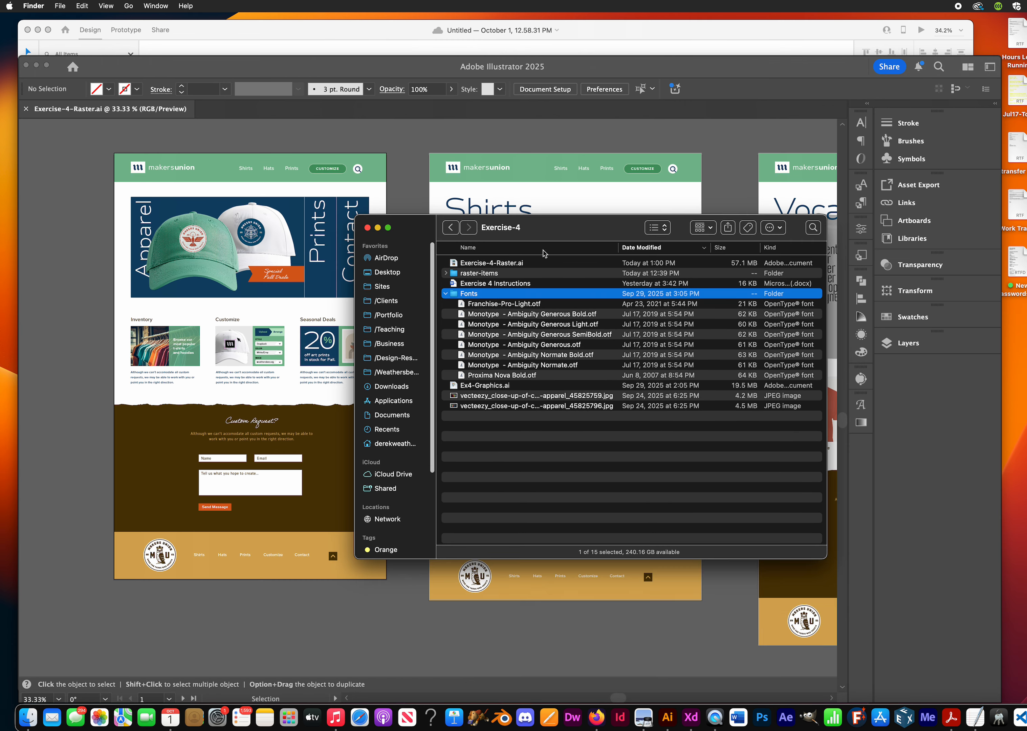
{"action": "left_click", "coordinate": [522, 377]}
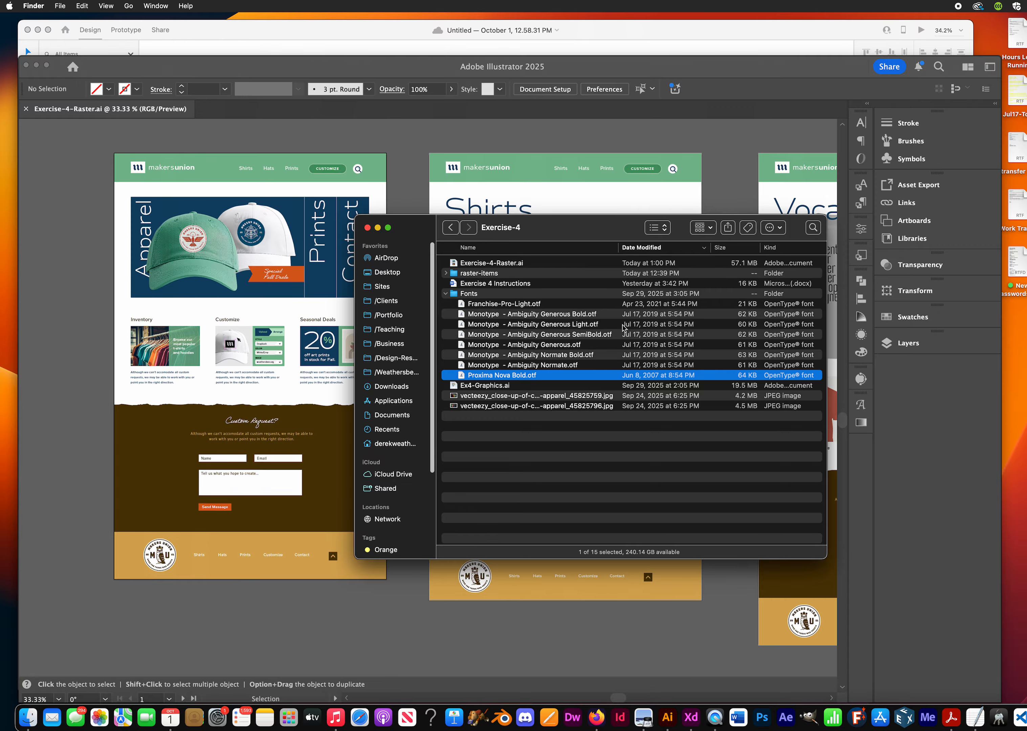
{"action": "left_click", "coordinate": [531, 304], "text": "shift"}
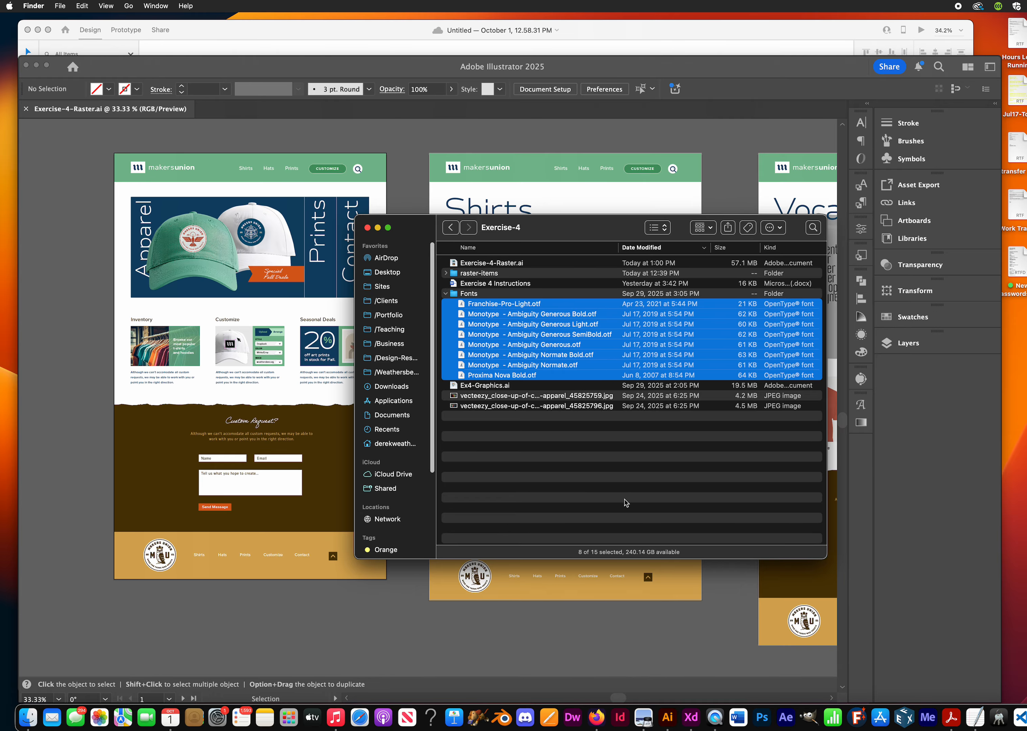
{"action": "left_click", "coordinate": [410, 184]}
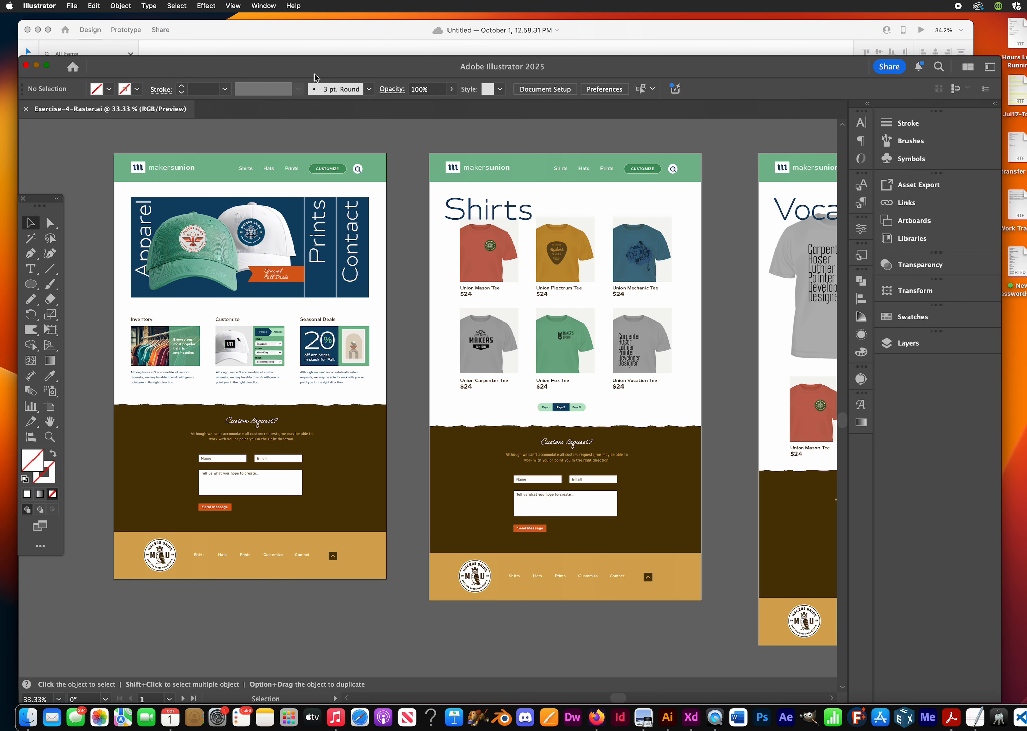
{"action": "left_click", "coordinate": [351, 44]}
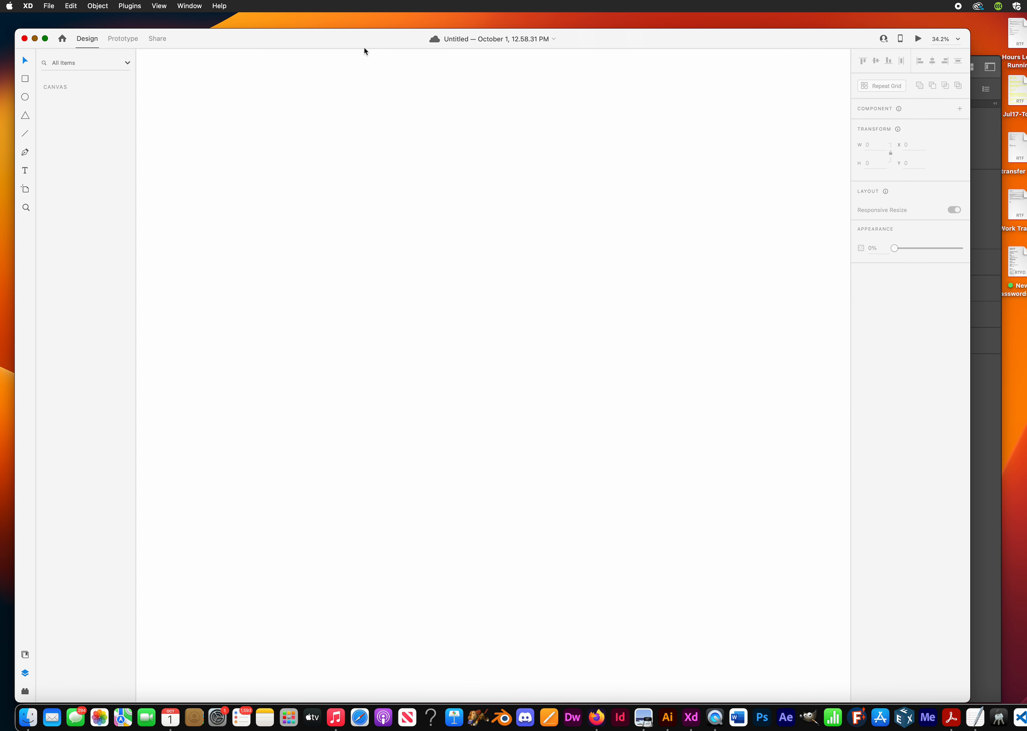
{"action": "left_click", "coordinate": [667, 718]}
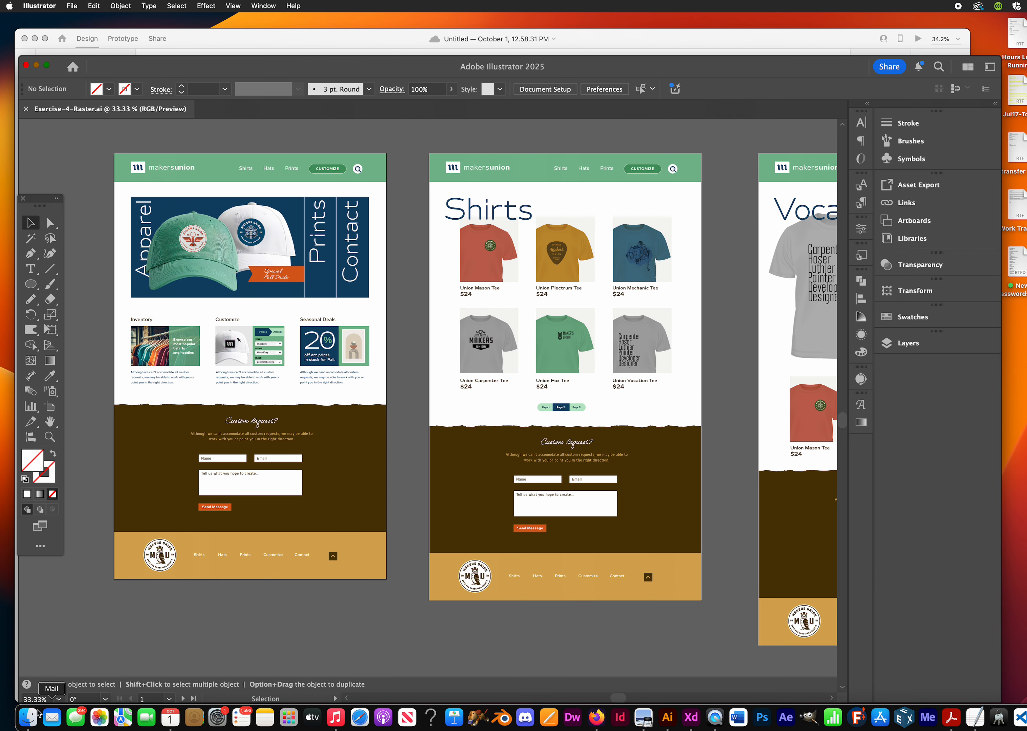
{"action": "left_click", "coordinate": [39, 723]}
{"action": "left_click", "coordinate": [671, 484]}
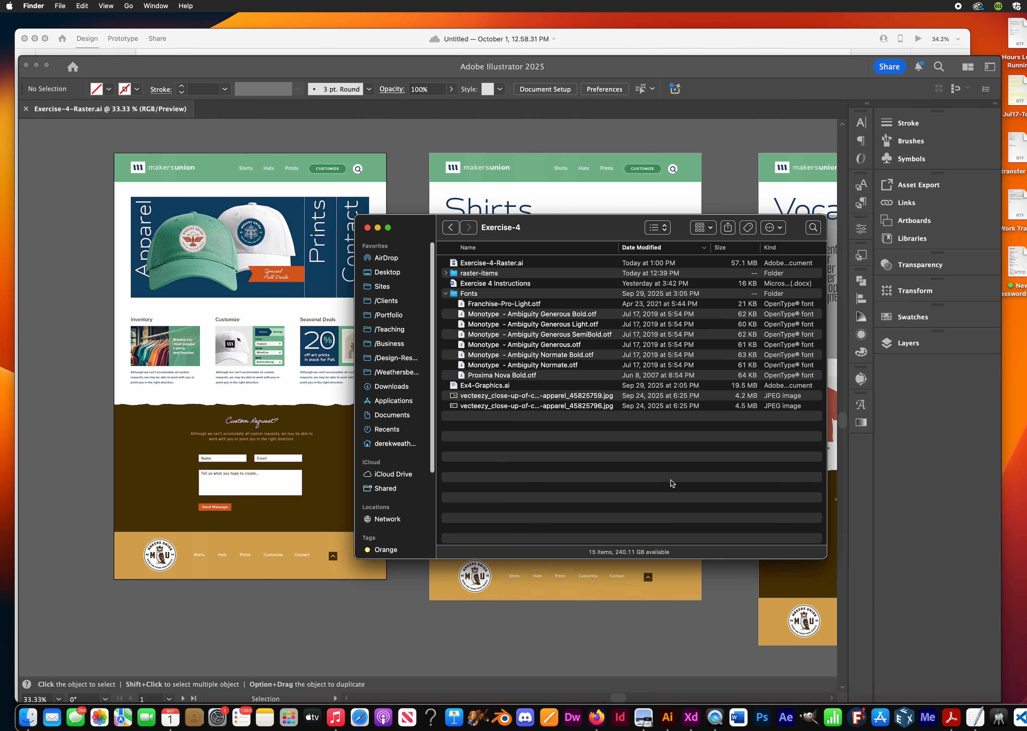
{"action": "left_click", "coordinate": [445, 293]}
{"action": "left_click_drag", "start_coordinate": [584, 235], "coordinate": [609, 344]}
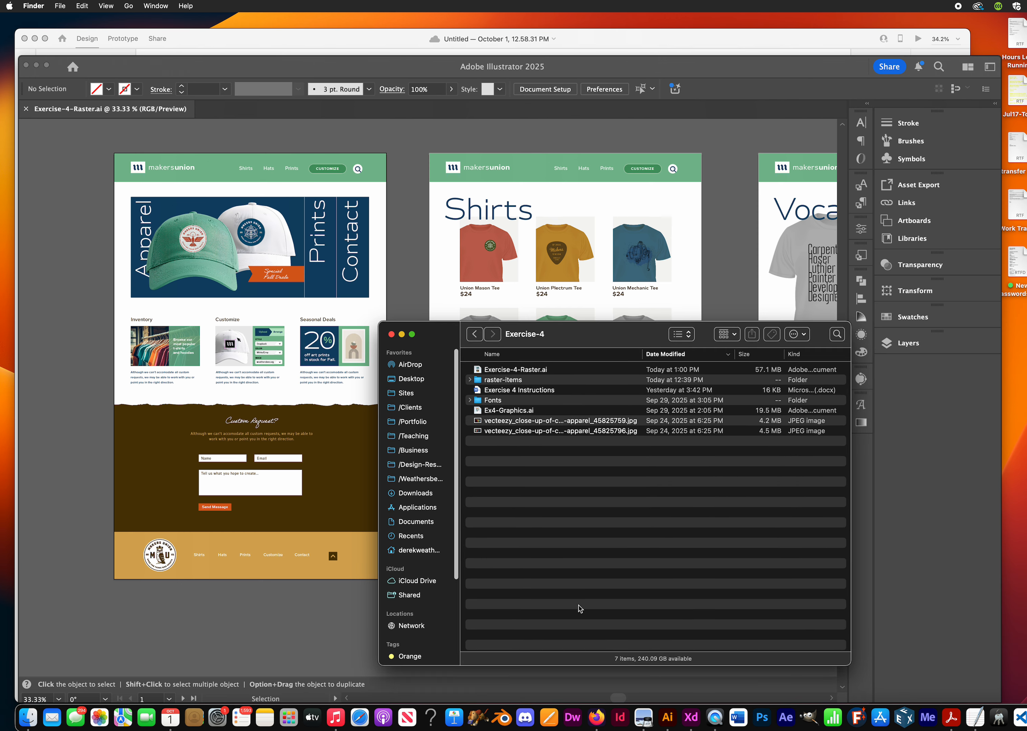
Switch to Adobe XD, close the blank document and create a new Web 1920 file.
{"action": "left_click", "coordinate": [690, 718]}
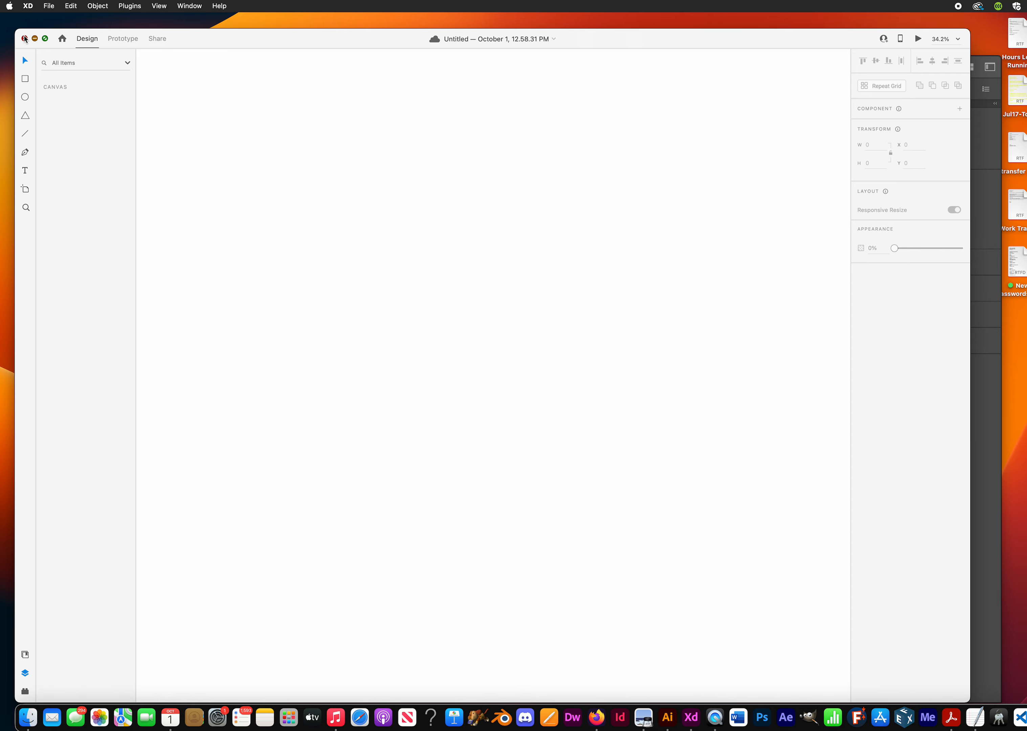
{"action": "left_click", "coordinate": [25, 39]}
{"action": "left_click", "coordinate": [48, 6]}
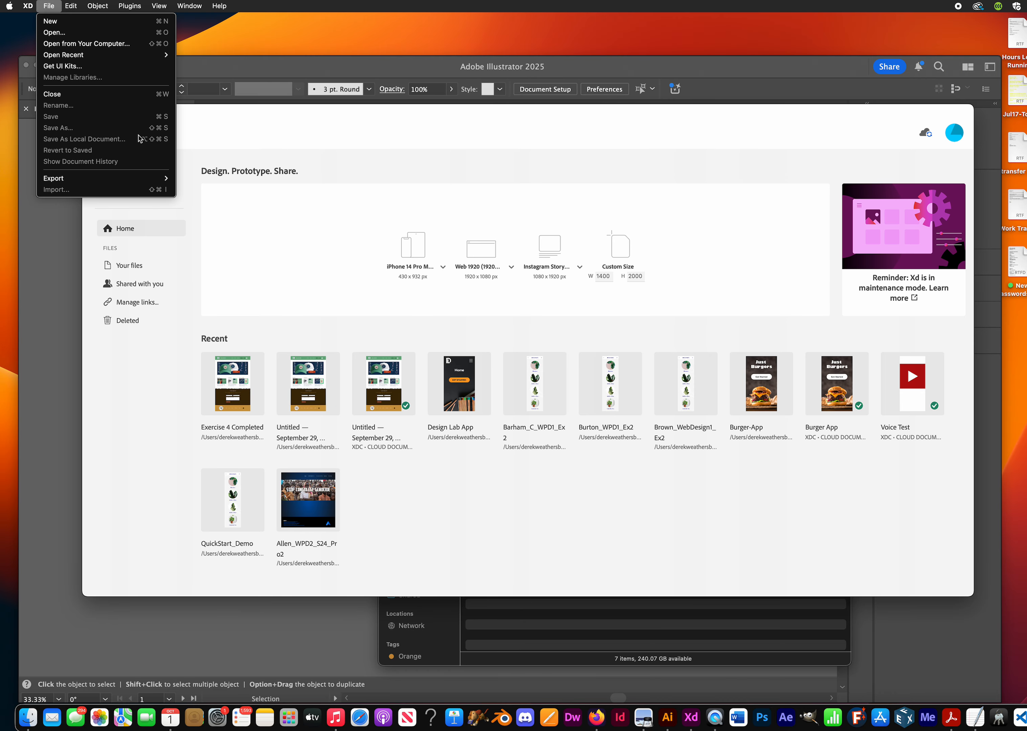
{"action": "left_click", "coordinate": [51, 21]}
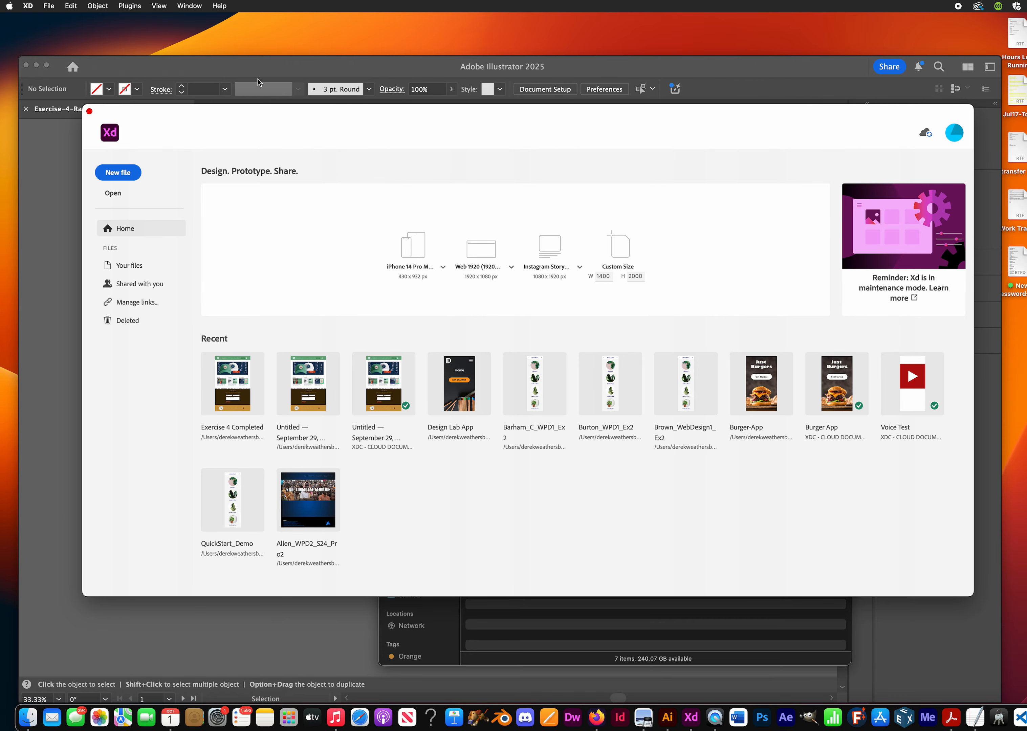
{"action": "left_click", "coordinate": [125, 173]}
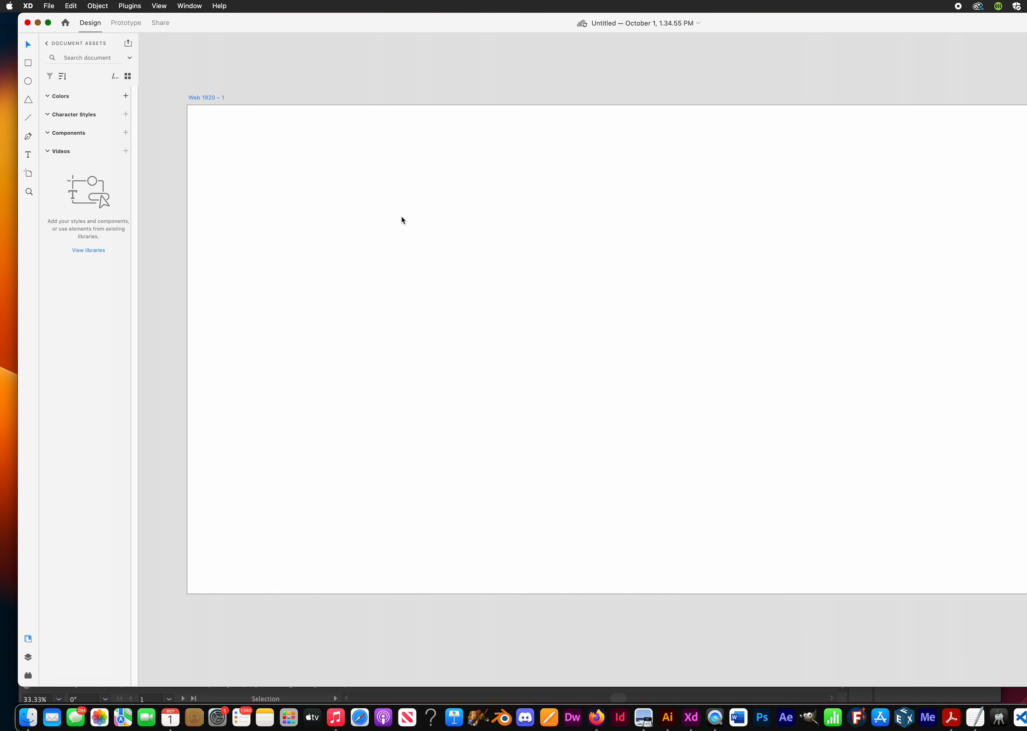
Delete the default Web 1920 – 1 artboard from the new document.
{"action": "left_click_drag", "start_coordinate": [474, 287], "coordinate": [448, 281]}
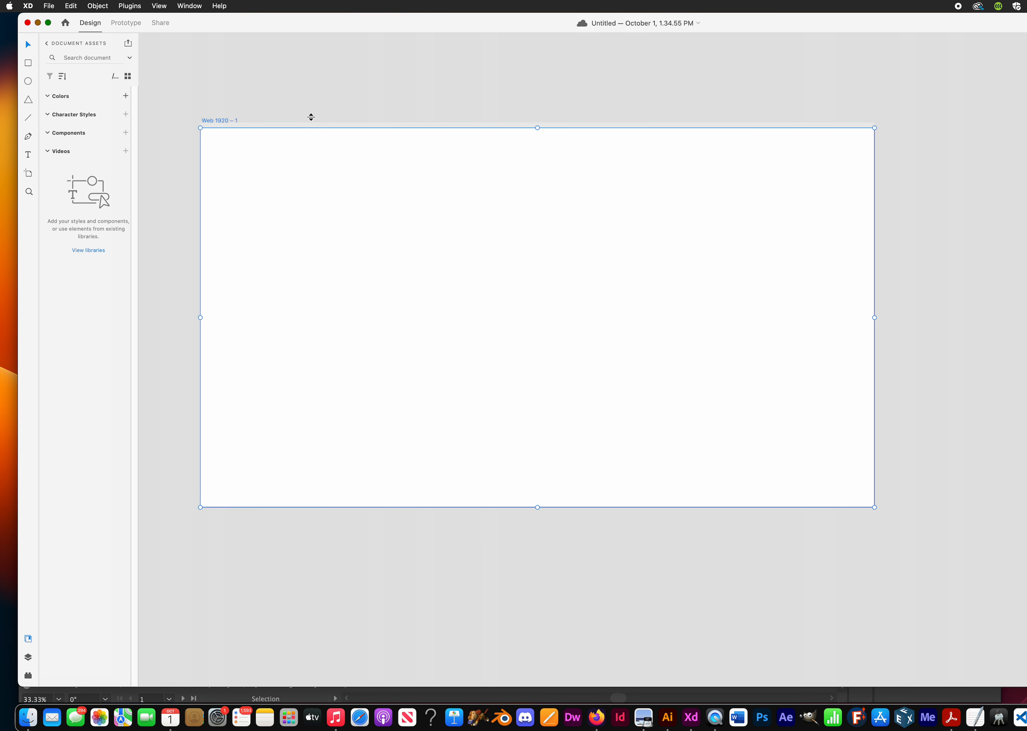
{"action": "left_click", "coordinate": [260, 59]}
{"action": "left_click", "coordinate": [212, 119]}
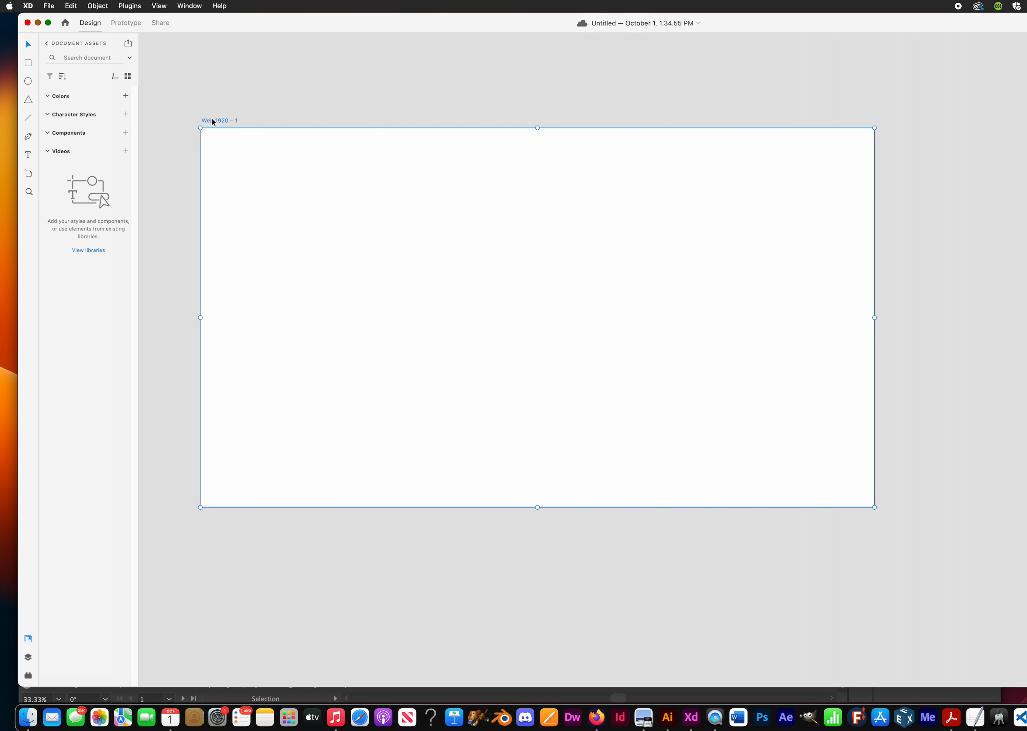
{"action": "key", "text": "Delete"}
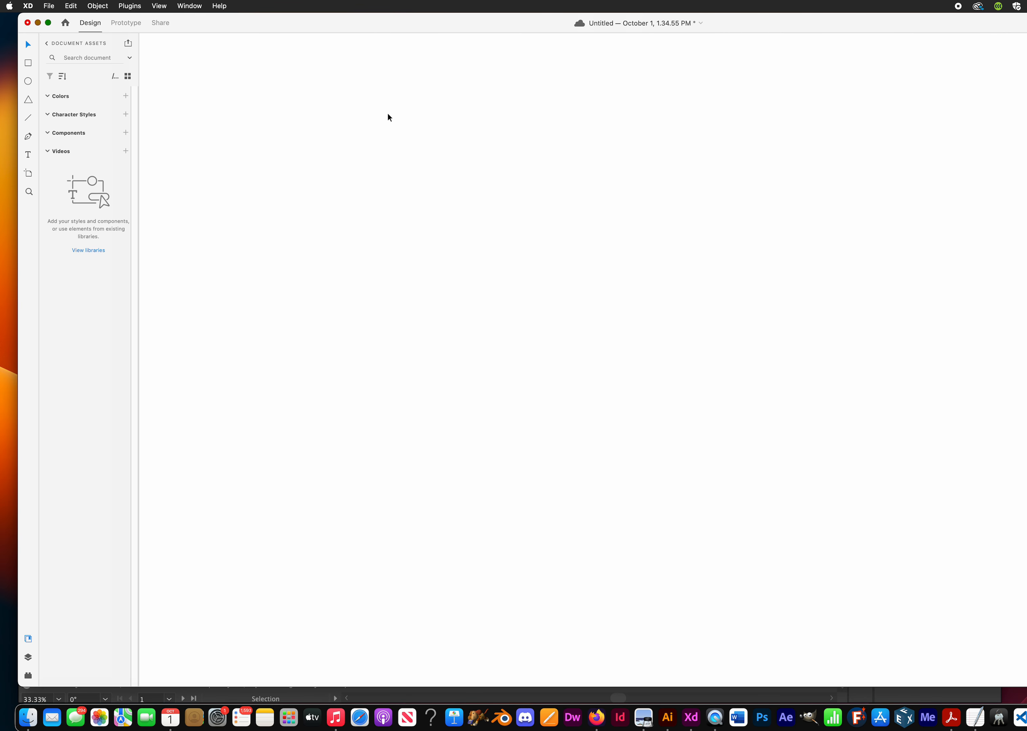
Import Exercise-4-Raster.ai from the Exercise-4 folder into the empty document.
{"action": "left_click", "coordinate": [48, 5]}
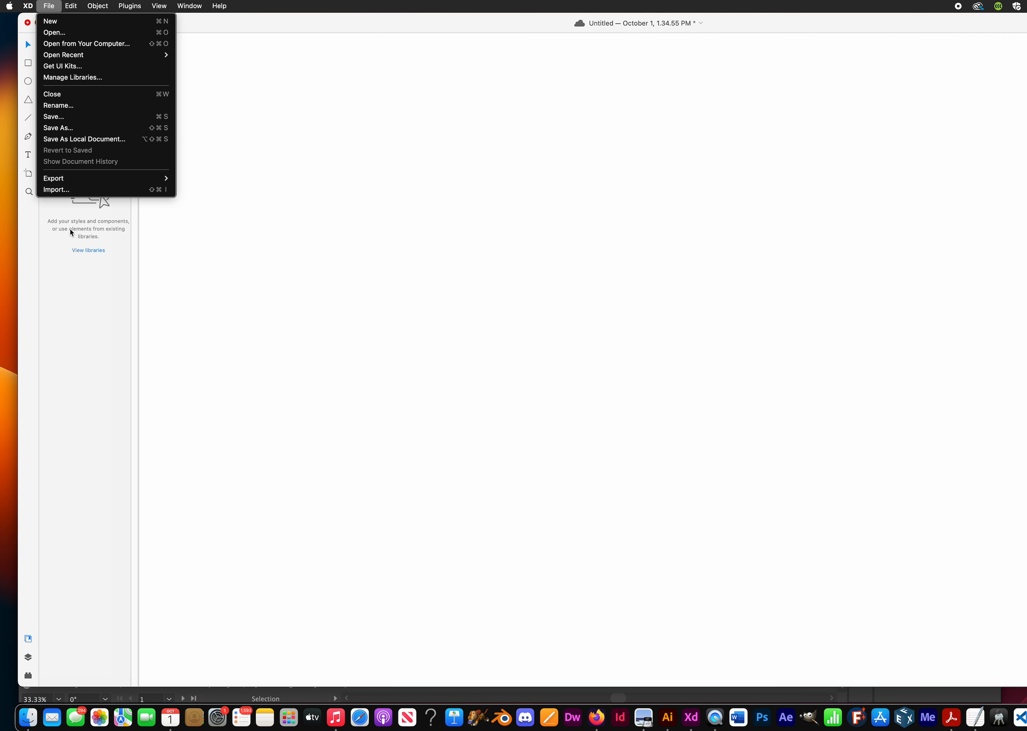
{"action": "left_click", "coordinate": [64, 189]}
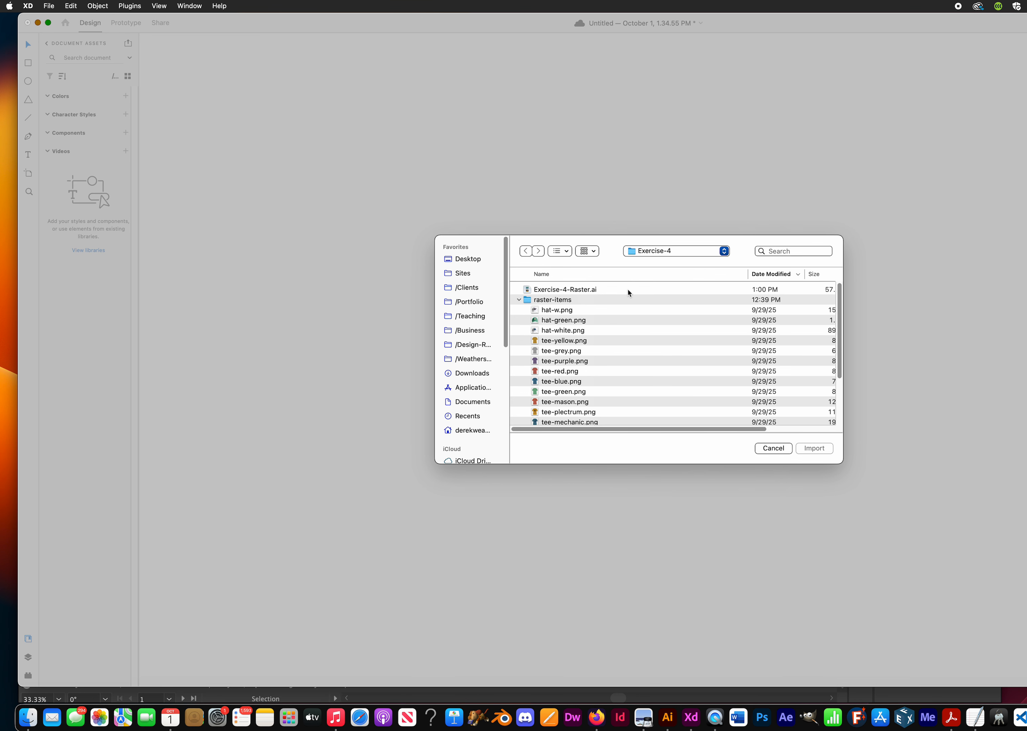
{"action": "left_click", "coordinate": [596, 292]}
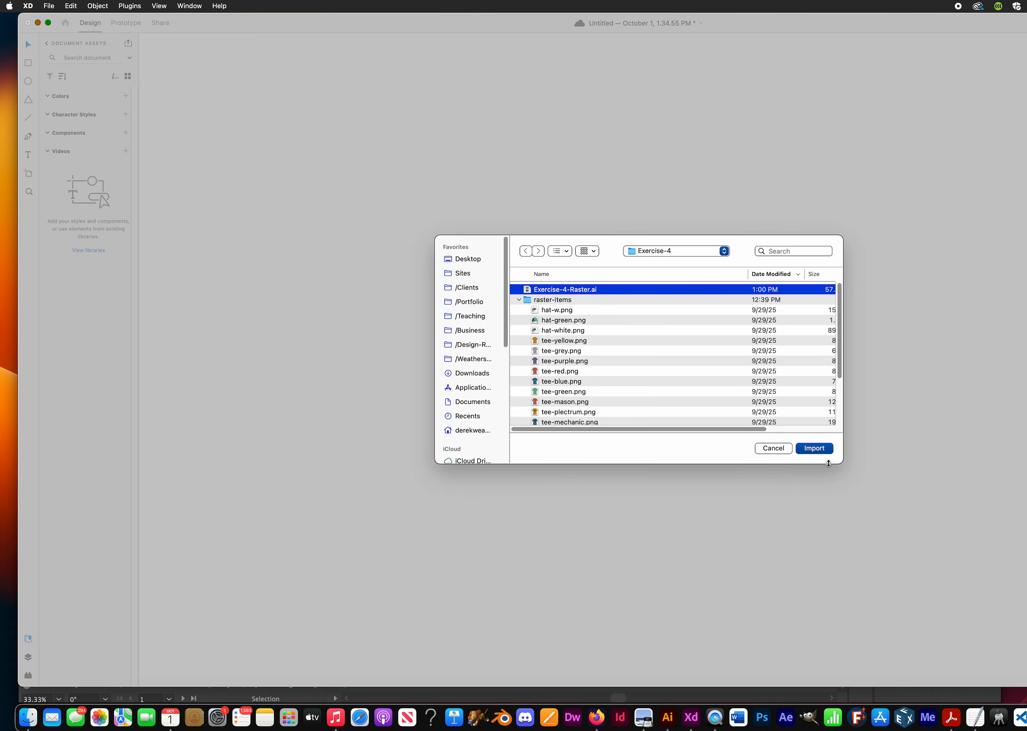
{"action": "left_click", "coordinate": [815, 449]}
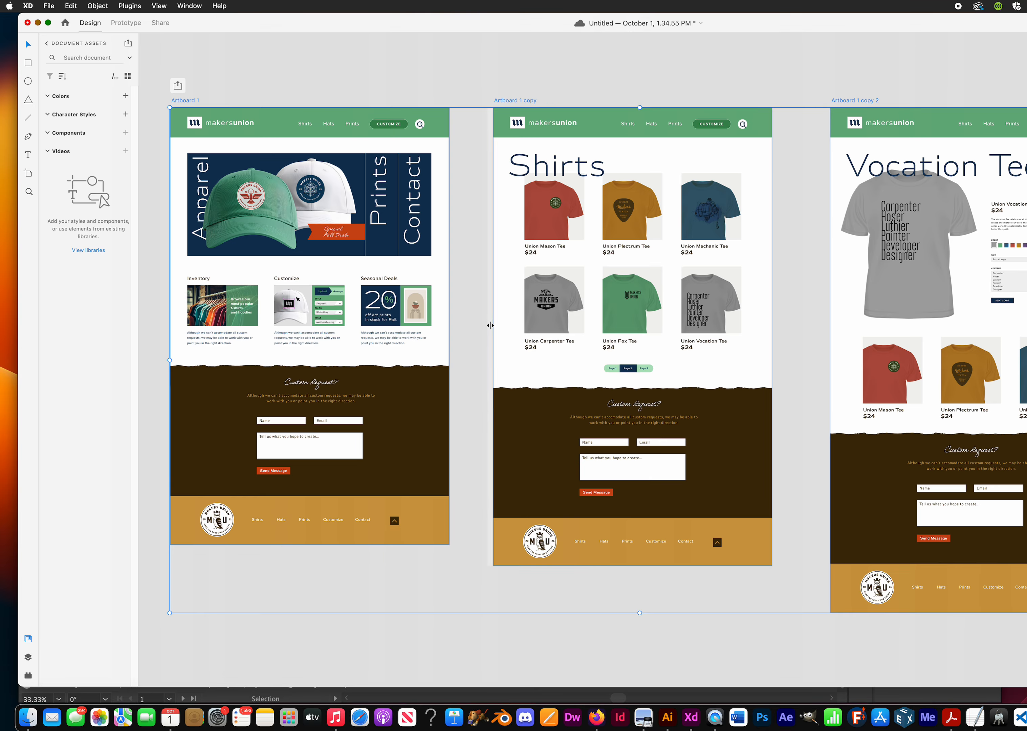
Look over the imported home, Shirts and Vocation Tee artboards and clear the selection.
{"action": "scroll", "coordinate": [604, 370], "scroll_direction": "right", "scroll_amount": 3}
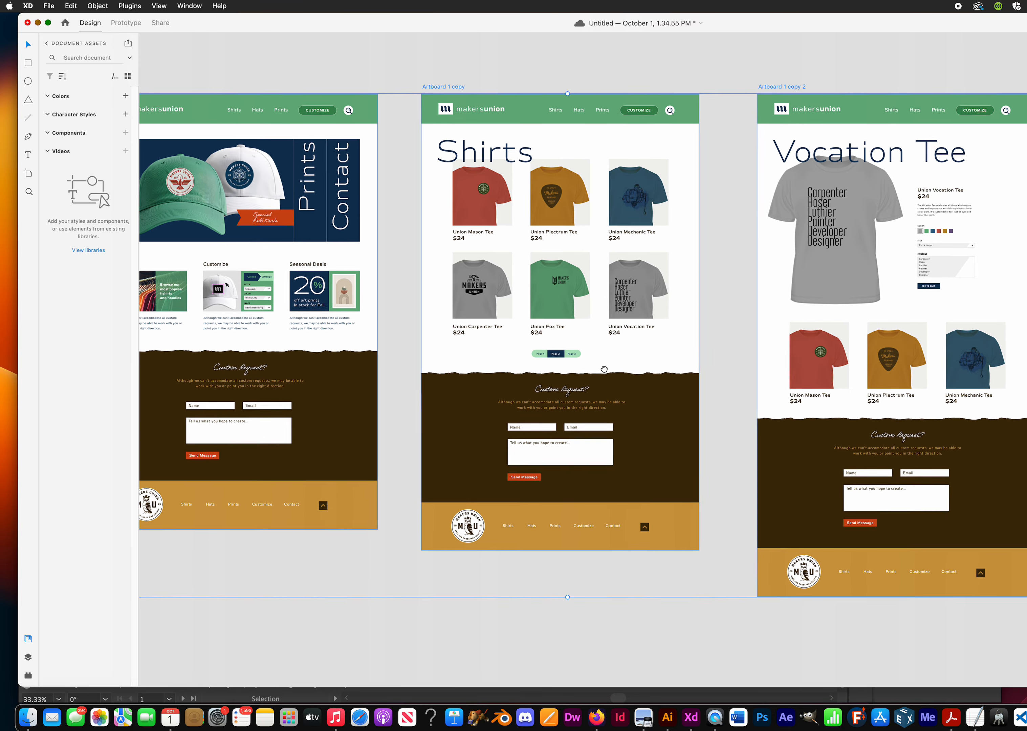
{"action": "scroll", "coordinate": [604, 369], "scroll_direction": "left", "scroll_amount": 3}
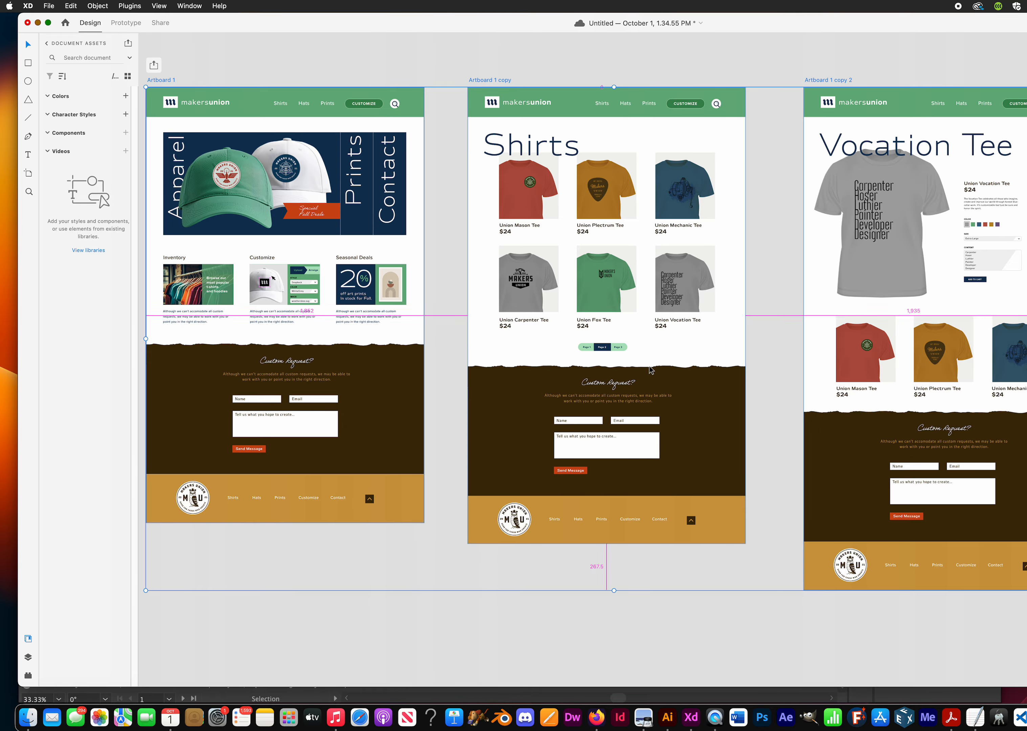
{"action": "scroll", "coordinate": [650, 366], "scroll_direction": "down", "scroll_amount": 2}
{"action": "left_click_drag", "start_coordinate": [605, 383], "coordinate": [620, 387]}
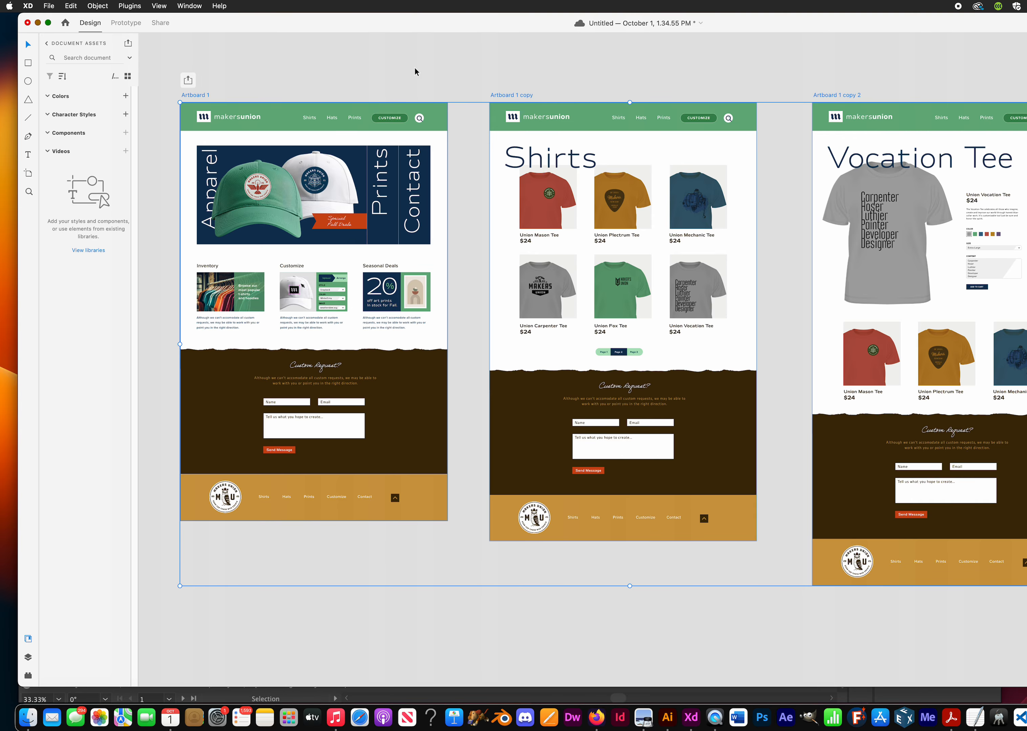
{"action": "left_click", "coordinate": [713, 626]}
{"action": "left_click_drag", "start_coordinate": [538, 359], "coordinate": [574, 385]}
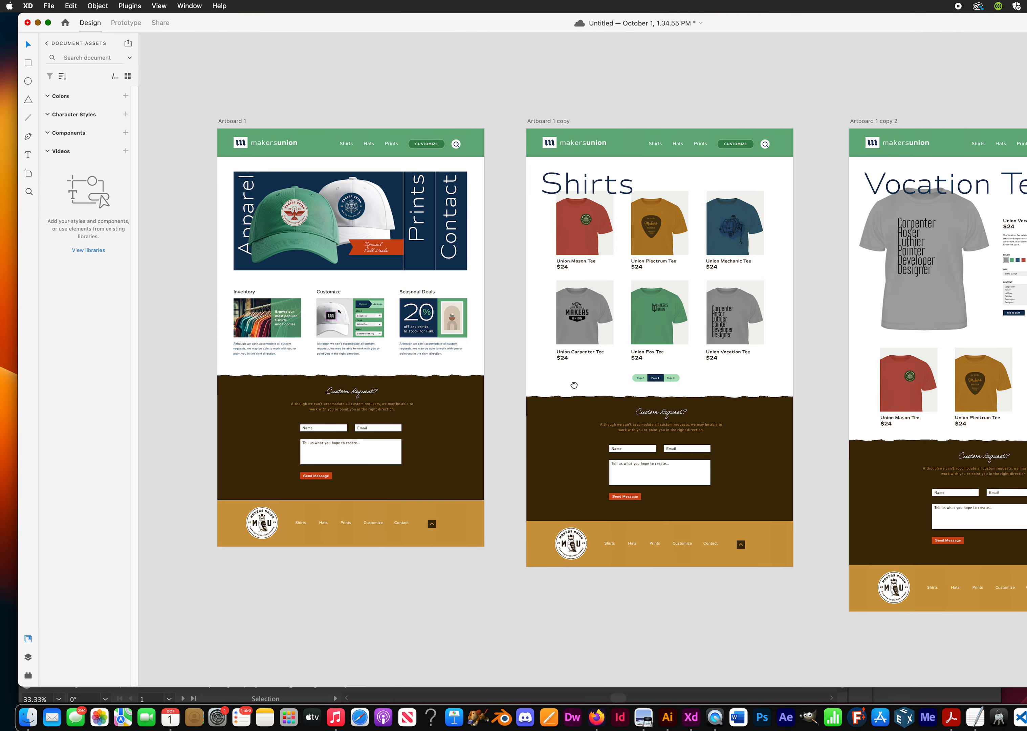
{"action": "left_click_drag", "start_coordinate": [574, 385], "coordinate": [523, 366]}
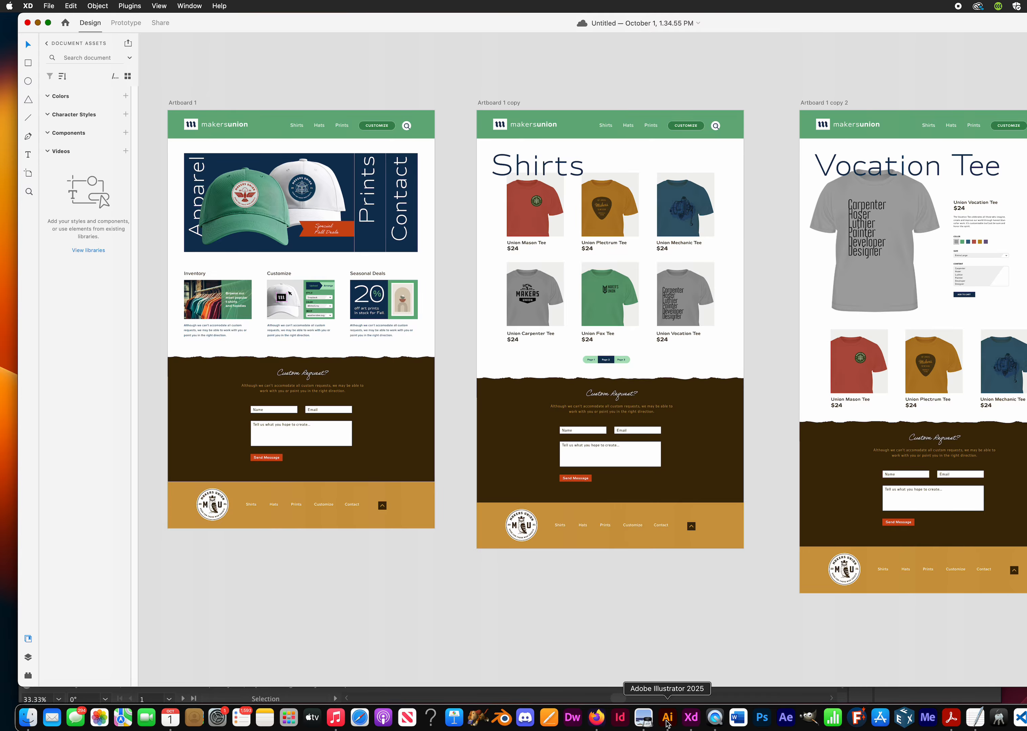
Switch to Illustrator and review the three artboards and the top-level layers of Exercise-4-Raster.ai.
{"action": "left_click", "coordinate": [670, 717]}
{"action": "left_click_drag", "start_coordinate": [388, 379], "coordinate": [377, 334]}
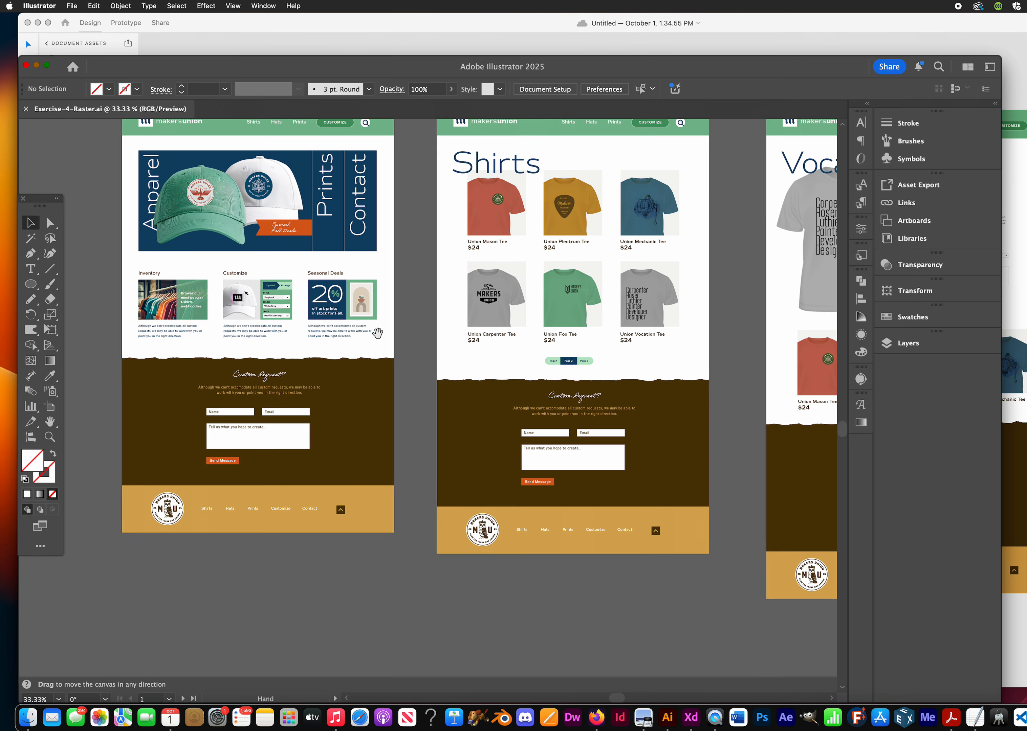
{"action": "scroll", "coordinate": [378, 341], "scroll_direction": "down", "scroll_amount": 2}
{"action": "left_click_drag", "start_coordinate": [538, 394], "coordinate": [515, 384]}
{"action": "left_click", "coordinate": [904, 343]}
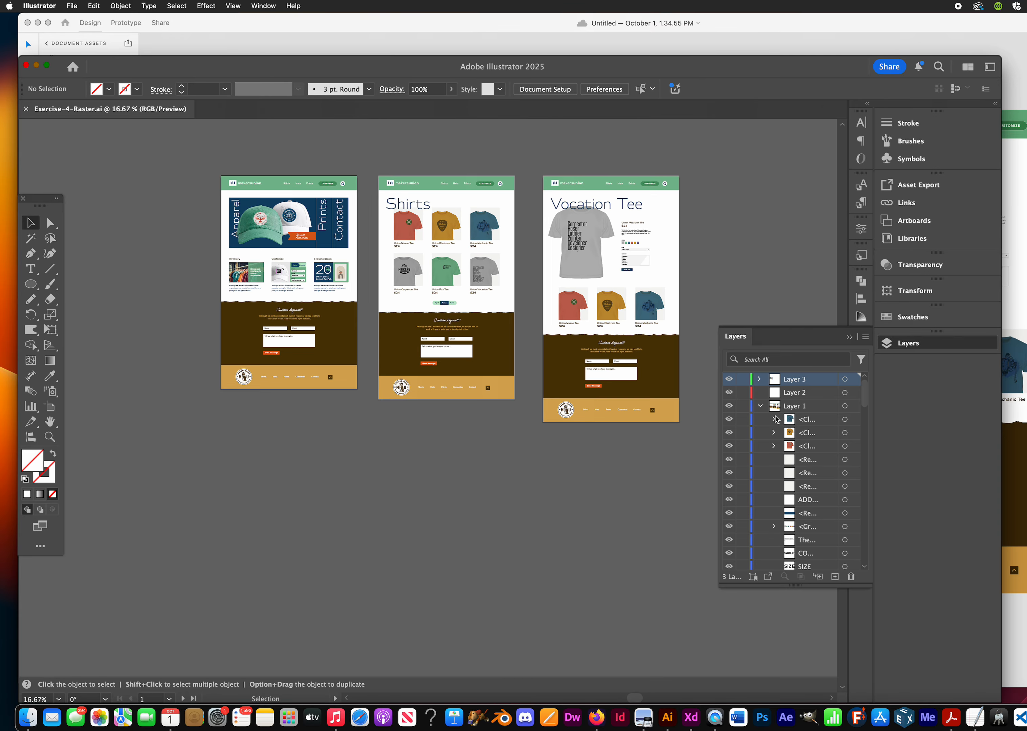
{"action": "left_click", "coordinate": [760, 406]}
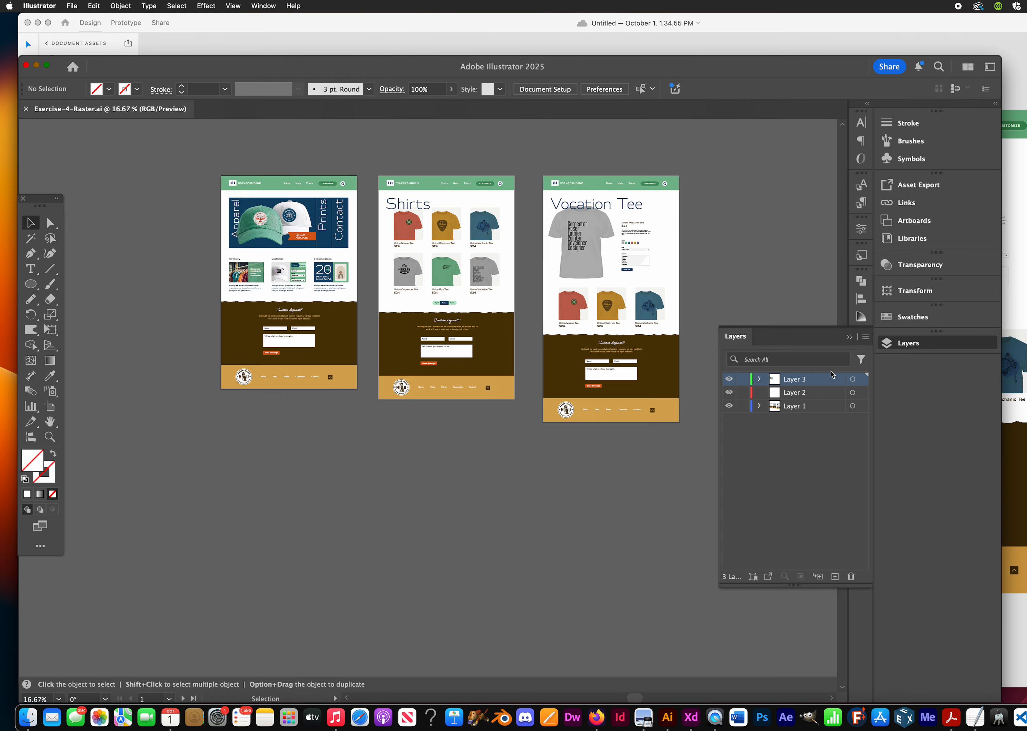
{"action": "left_click", "coordinate": [849, 337]}
{"action": "left_click_drag", "start_coordinate": [635, 407], "coordinate": [590, 452]}
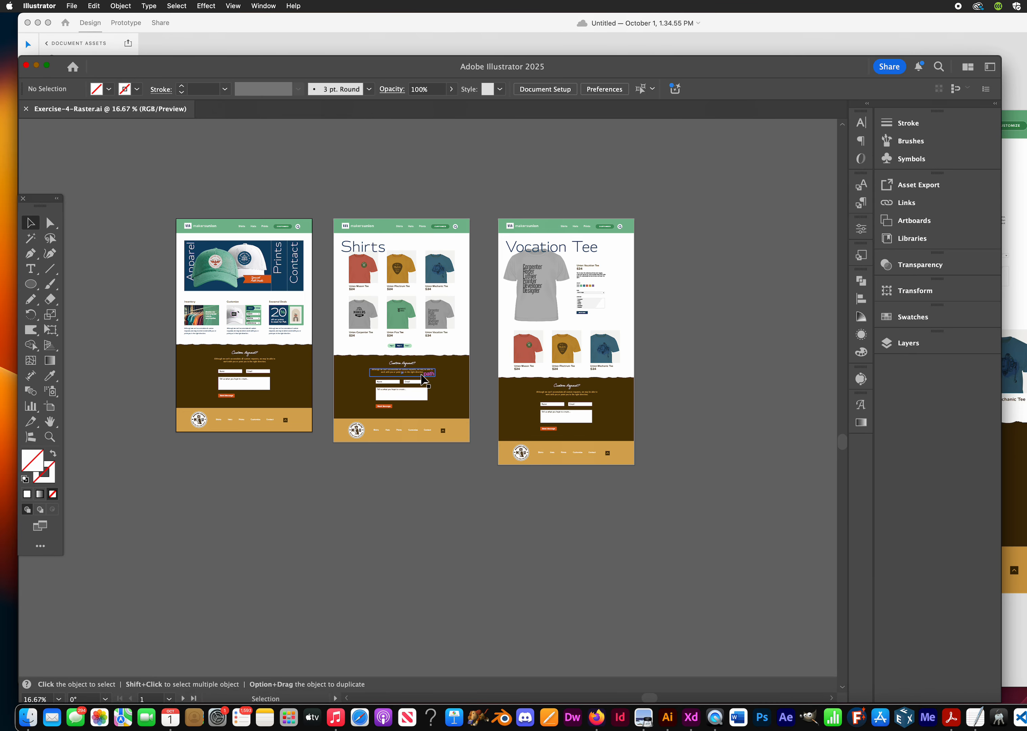
Try moving the home artboard's header and footer groups off the page, undoing each move, and clear the selection.
{"action": "scroll", "coordinate": [423, 376], "scroll_direction": "up", "scroll_amount": 2}
{"action": "scroll", "coordinate": [423, 375], "scroll_direction": "down", "scroll_amount": 1}
{"action": "left_click_drag", "start_coordinate": [422, 376], "coordinate": [464, 378]}
{"action": "left_click_drag", "start_coordinate": [319, 372], "coordinate": [449, 393]}
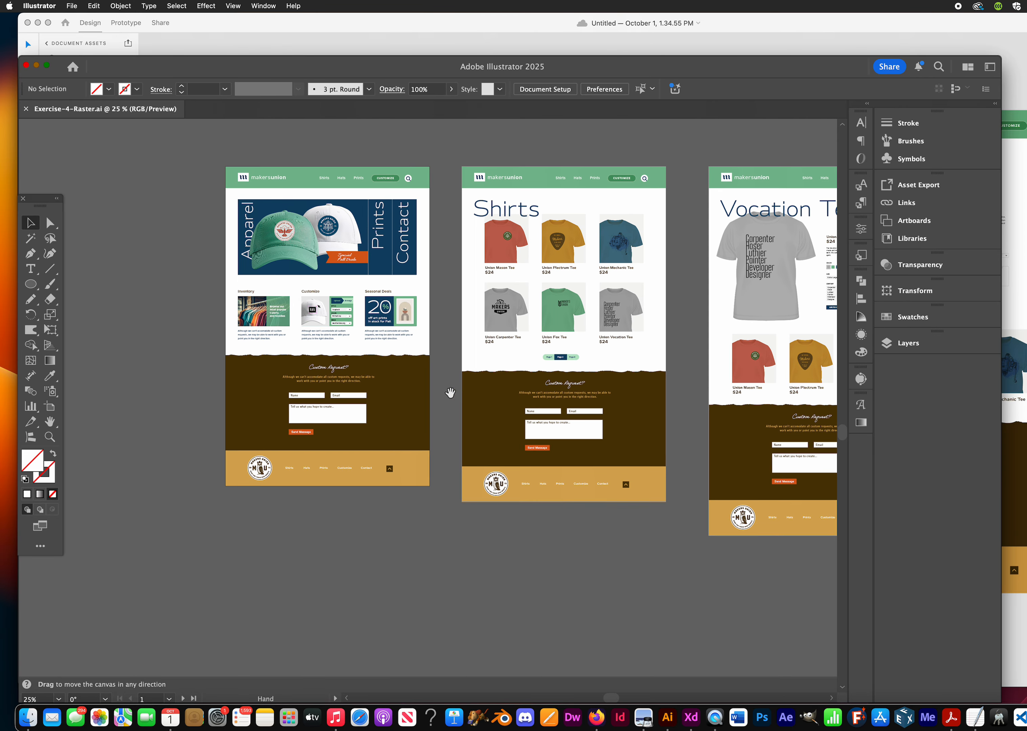
{"action": "key", "text": "super+="}
{"action": "left_click_drag", "start_coordinate": [413, 287], "coordinate": [428, 344]}
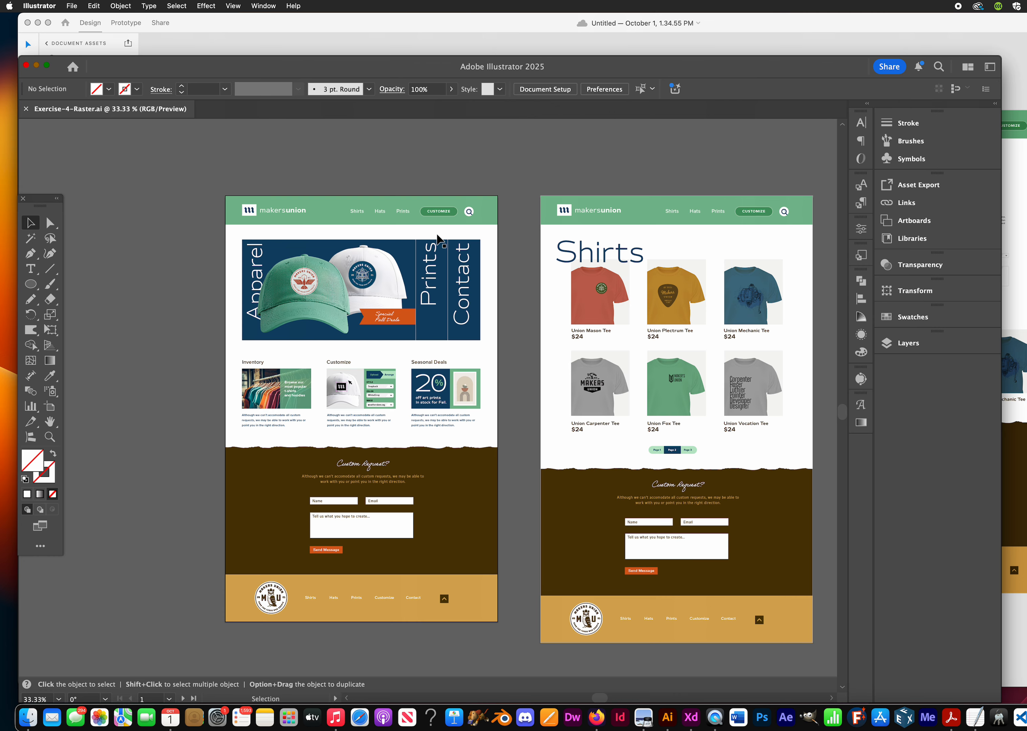
{"action": "left_click_drag", "start_coordinate": [353, 208], "coordinate": [213, 152]}
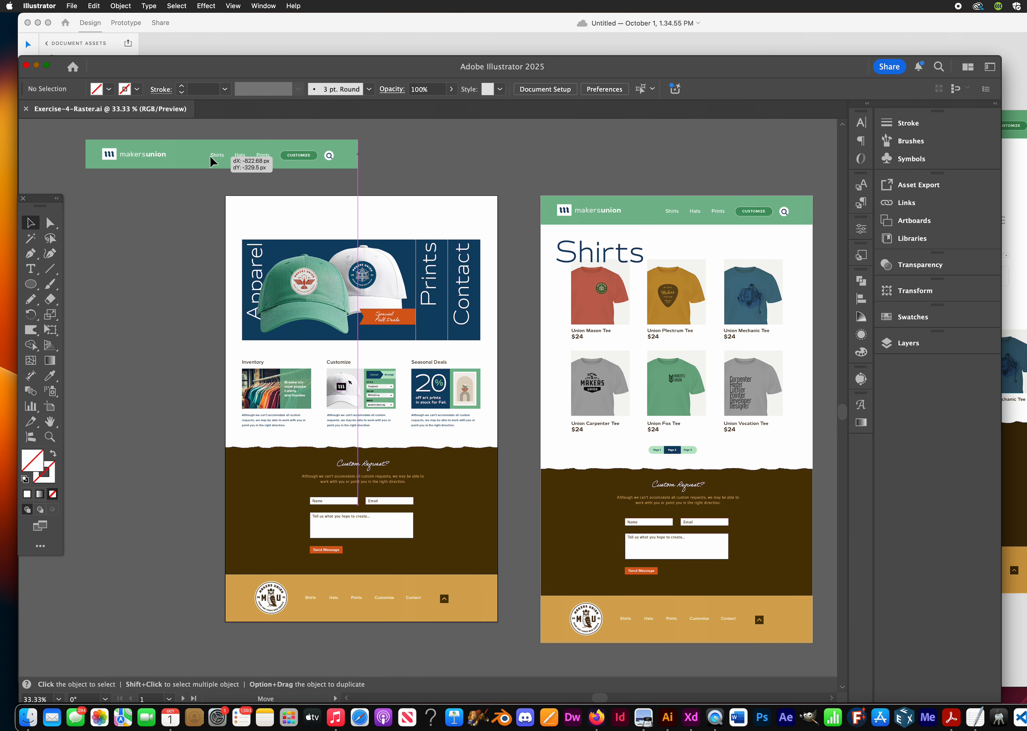
{"action": "key", "text": "super+z"}
{"action": "left_click_drag", "start_coordinate": [365, 290], "coordinate": [326, 206]}
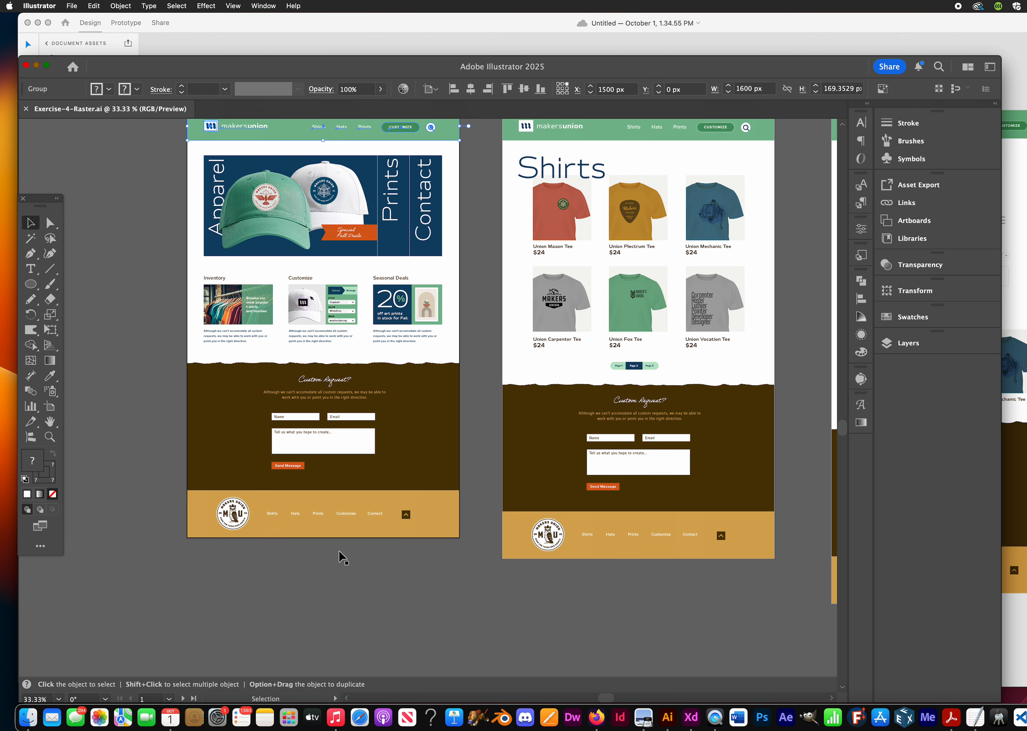
{"action": "left_click_drag", "start_coordinate": [324, 529], "coordinate": [222, 601]}
{"action": "key", "text": "super+z"}
{"action": "left_click", "coordinate": [481, 327]}
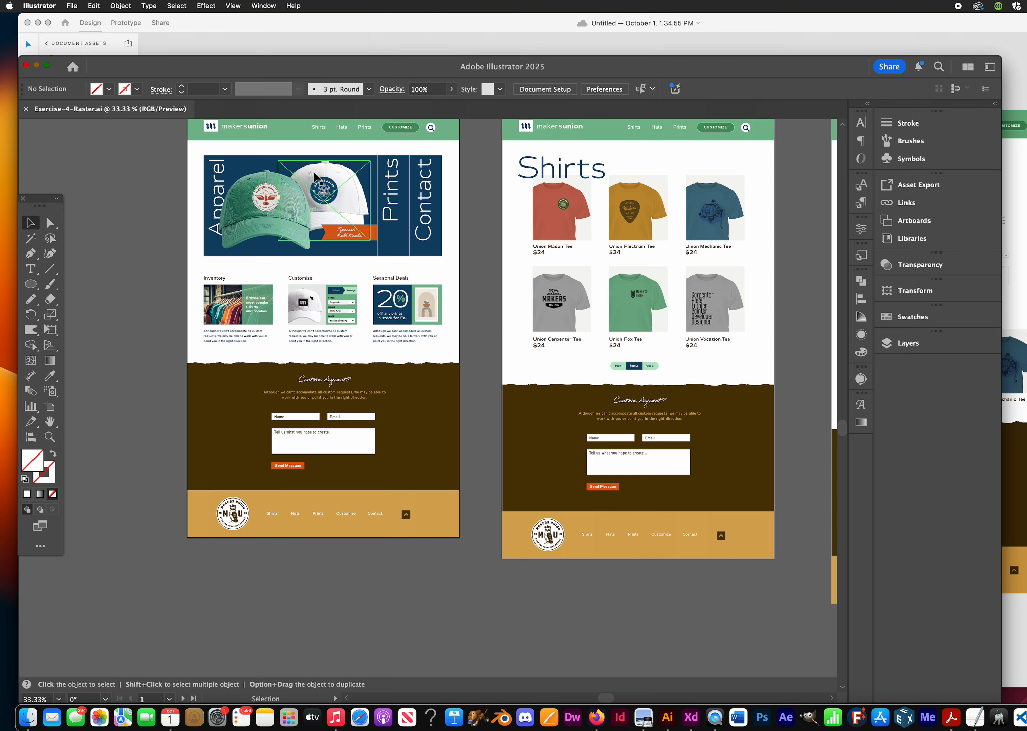
Try moving the home artboard's hero banner and its Seasonal Deals, Customize and Inventory image groups, undoing each move.
{"action": "left_click_drag", "start_coordinate": [375, 211], "coordinate": [169, 204]}
{"action": "key", "text": "super+z"}
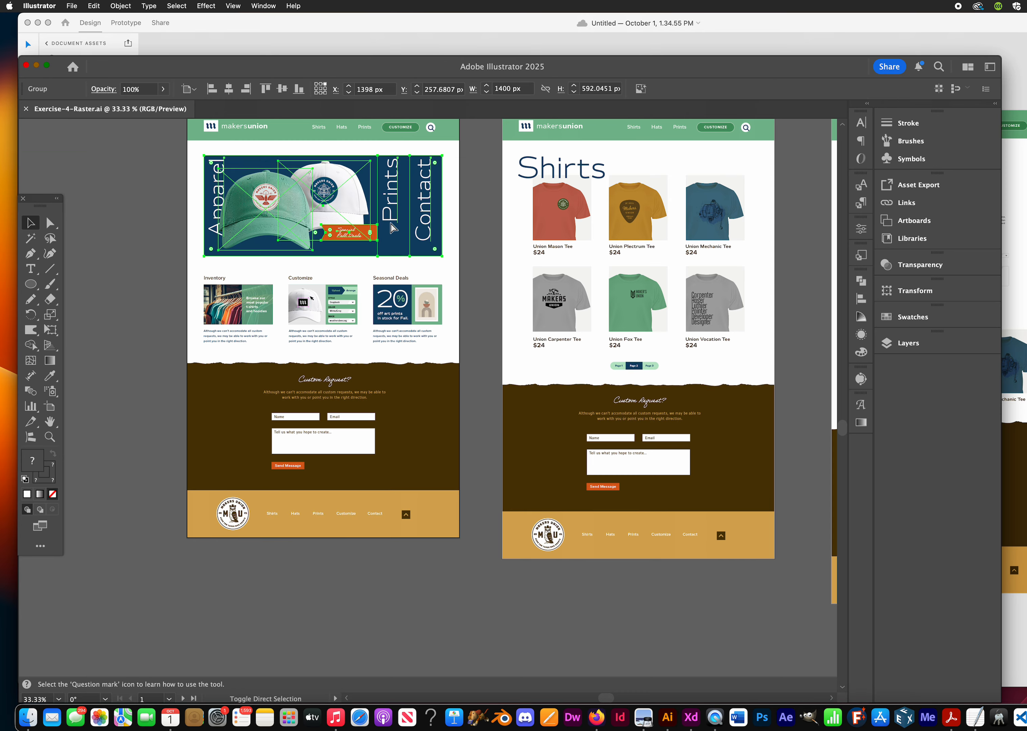
{"action": "key", "text": "shift+super+a"}
{"action": "left_click_drag", "start_coordinate": [415, 315], "coordinate": [518, 361]}
{"action": "key", "text": "super+z"}
{"action": "left_click_drag", "start_coordinate": [313, 303], "coordinate": [207, 487]}
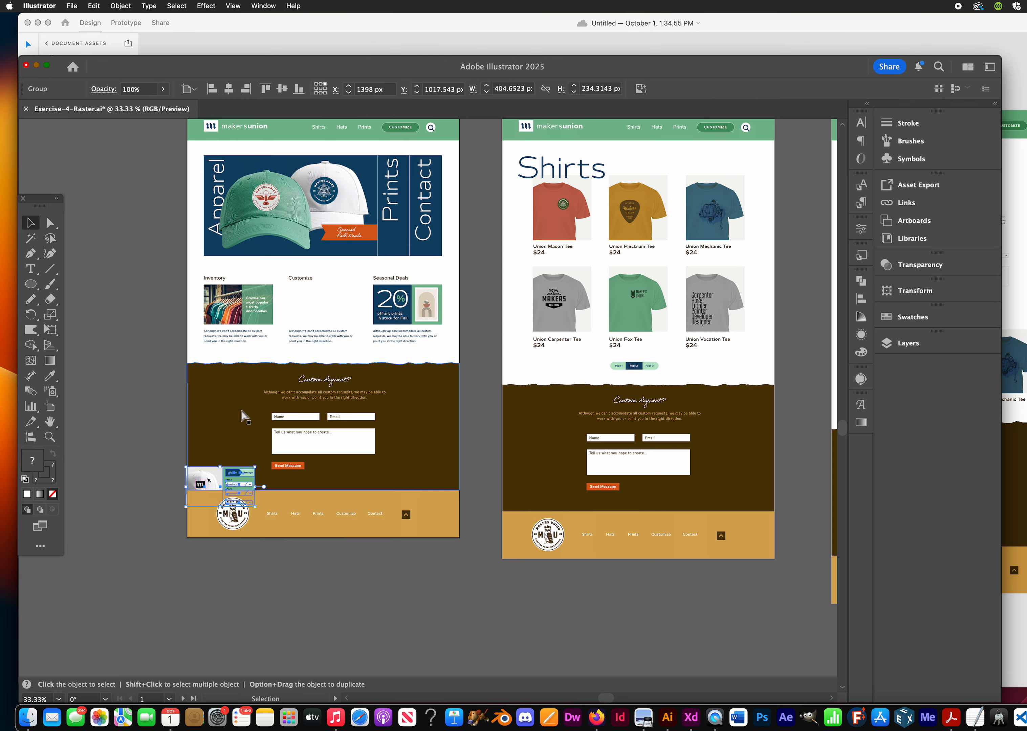
{"action": "key", "text": "super+z"}
{"action": "left_click_drag", "start_coordinate": [237, 308], "coordinate": [170, 392]}
{"action": "key", "text": "super+z"}
{"action": "left_click_drag", "start_coordinate": [458, 328], "coordinate": [428, 374]}
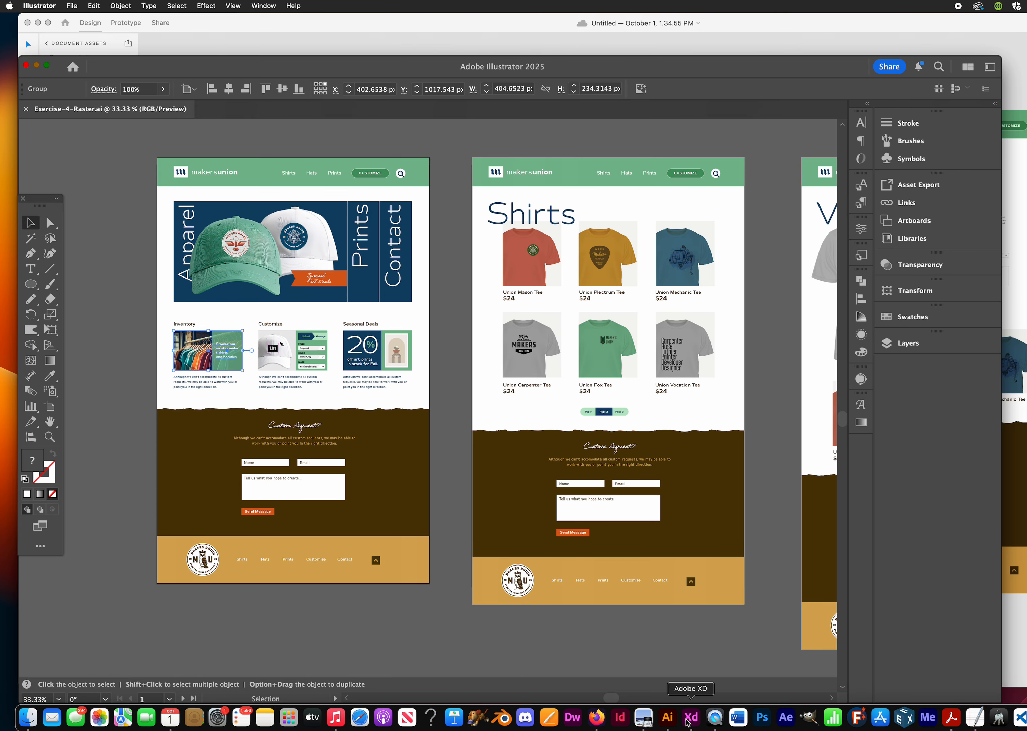
Switch to Adobe XD and ungroup the page-wide group on each of the three imported artboards, clearing the selection.
{"action": "left_click", "coordinate": [689, 719]}
{"action": "scroll", "coordinate": [436, 347], "scroll_direction": "left", "scroll_amount": 5}
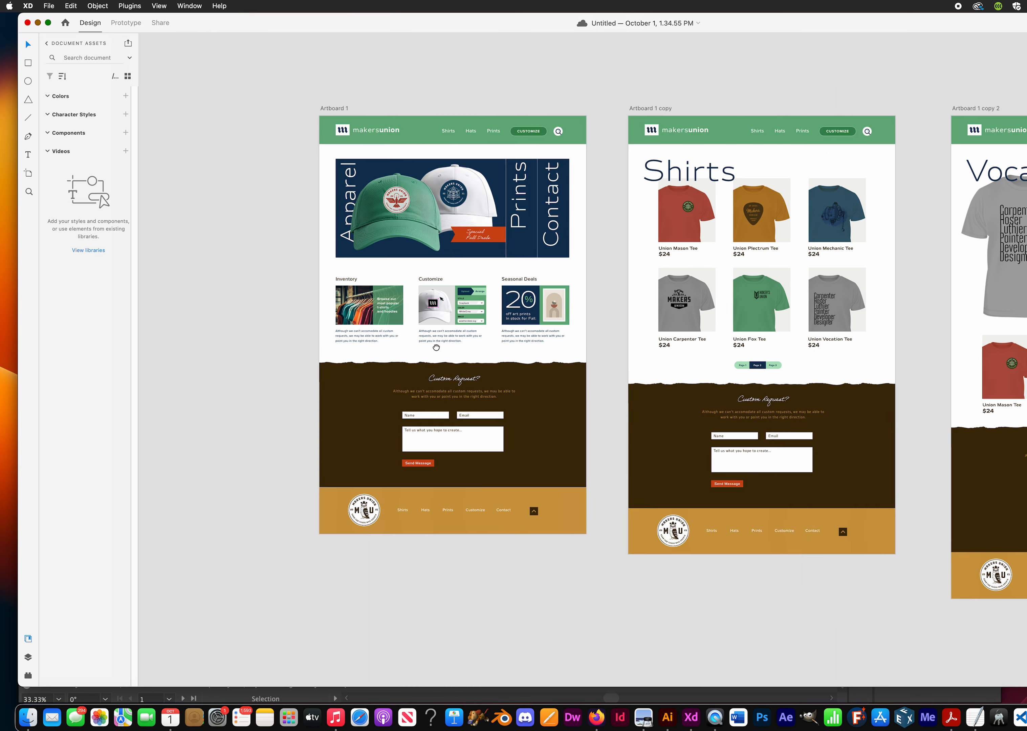
{"action": "scroll", "coordinate": [436, 347], "scroll_direction": "right", "scroll_amount": 5}
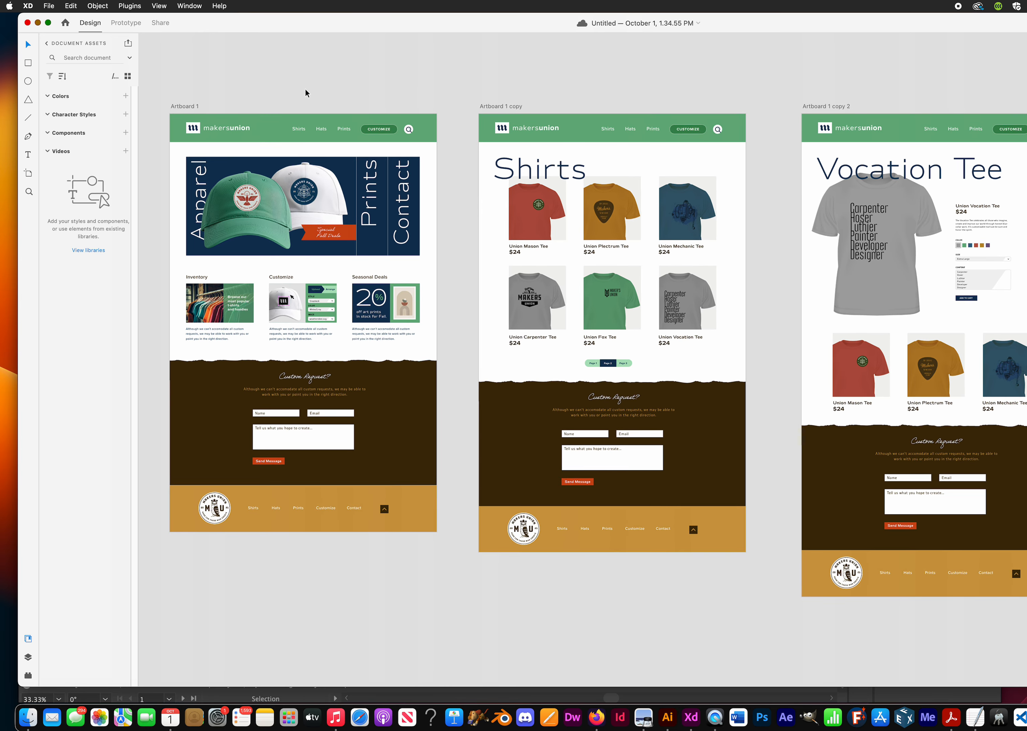
{"action": "left_click", "coordinate": [280, 127]}
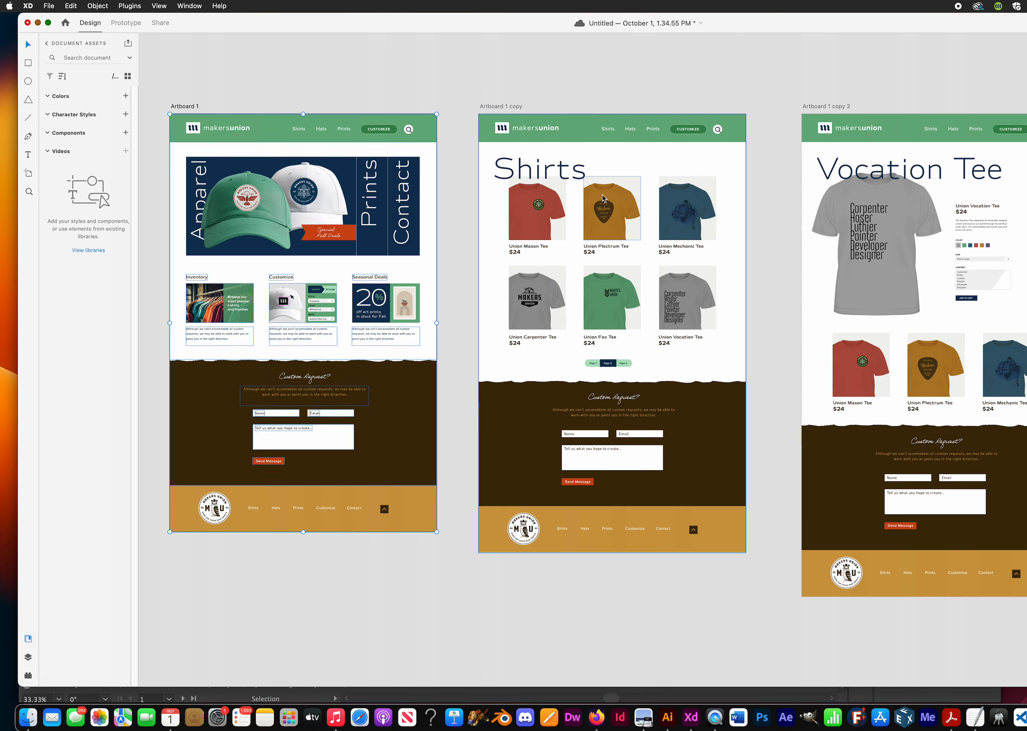
{"action": "left_click", "coordinate": [630, 127]}
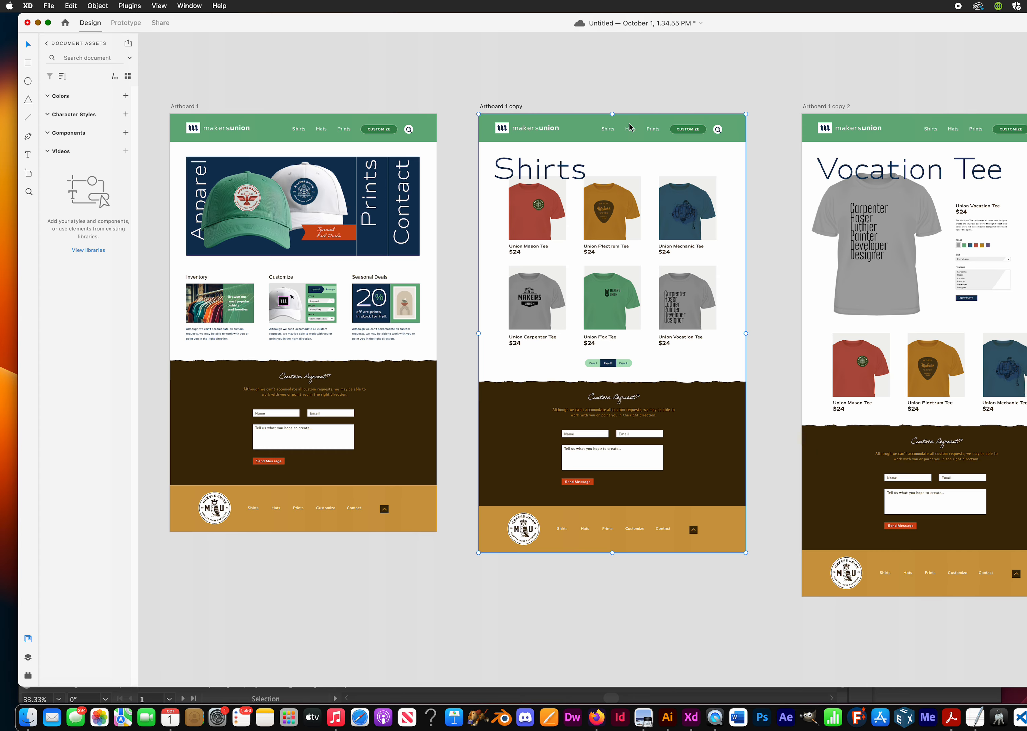
{"action": "left_click", "coordinate": [853, 138]}
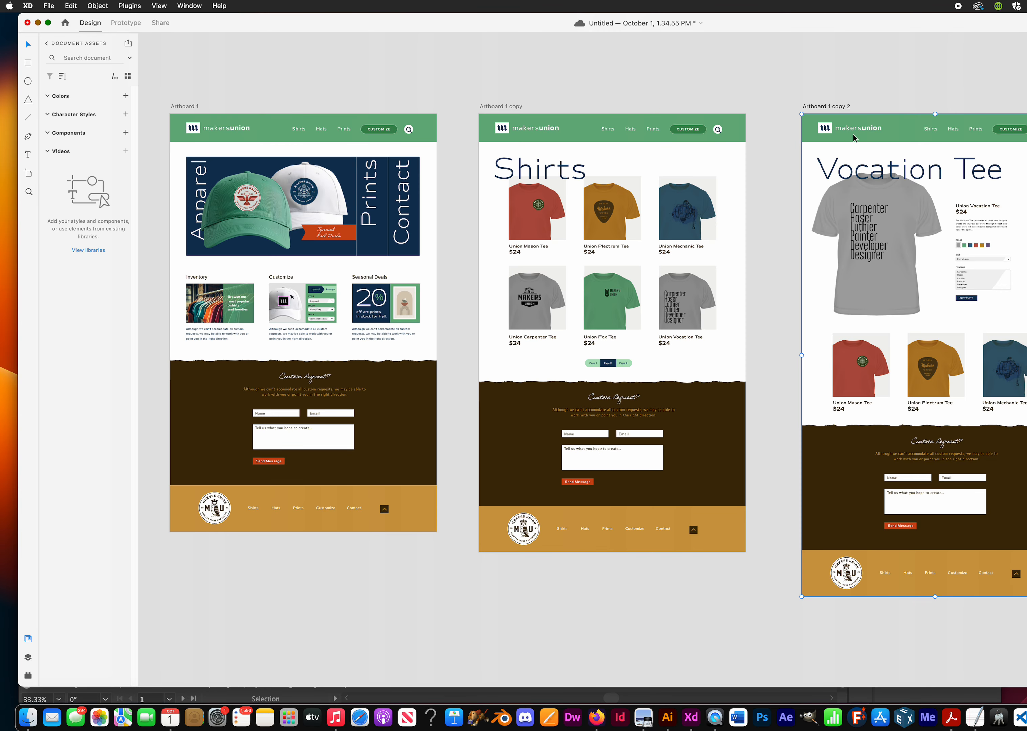
{"action": "left_click", "coordinate": [344, 68]}
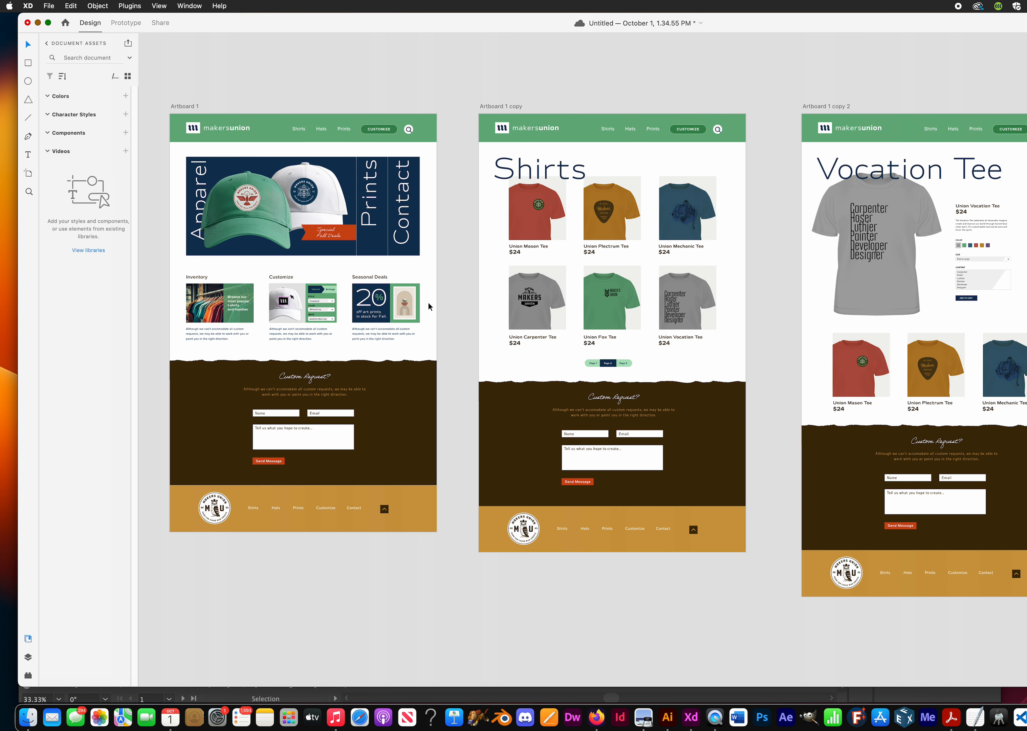
Try moving the header and footer away from Artboard 1 in the imported design, undoing each move.
{"action": "left_click_drag", "start_coordinate": [414, 336], "coordinate": [442, 337]}
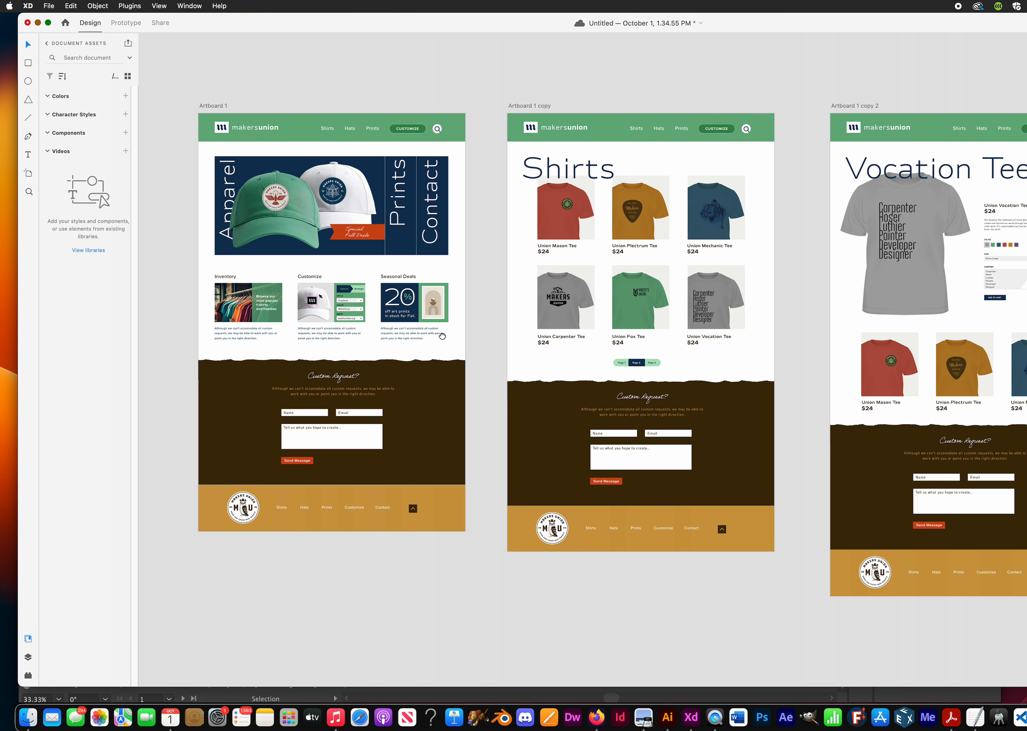
{"action": "scroll", "coordinate": [401, 261], "scroll_direction": "up", "scroll_amount": 2}
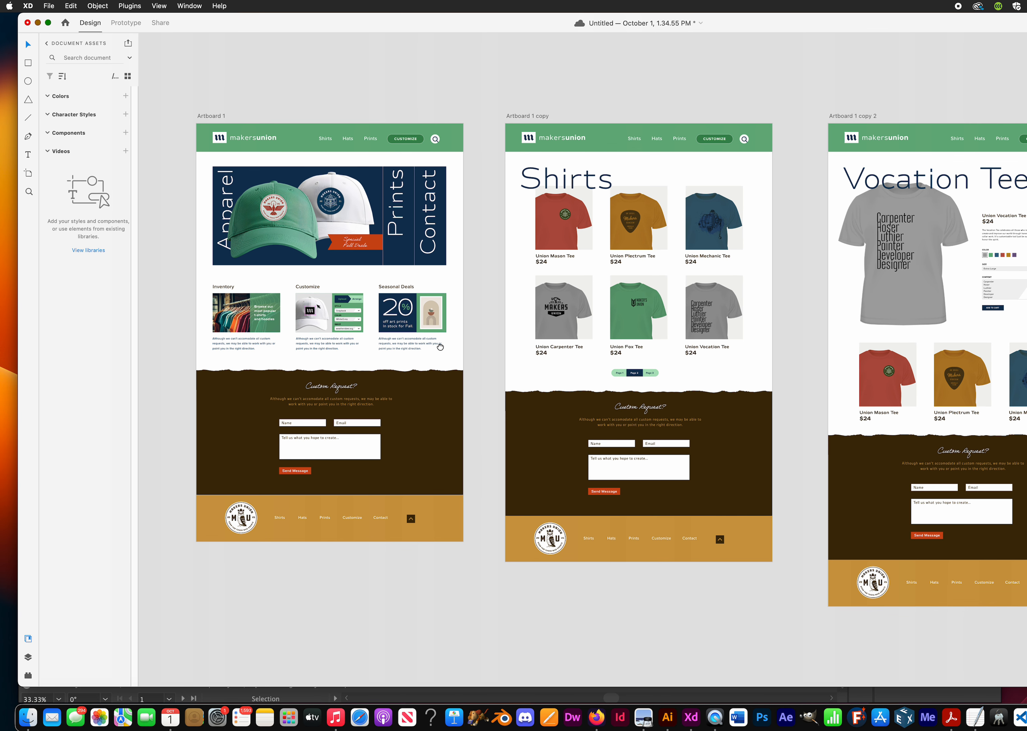
{"action": "left_click_drag", "start_coordinate": [293, 134], "coordinate": [234, 49]}
{"action": "key", "text": "super+z"}
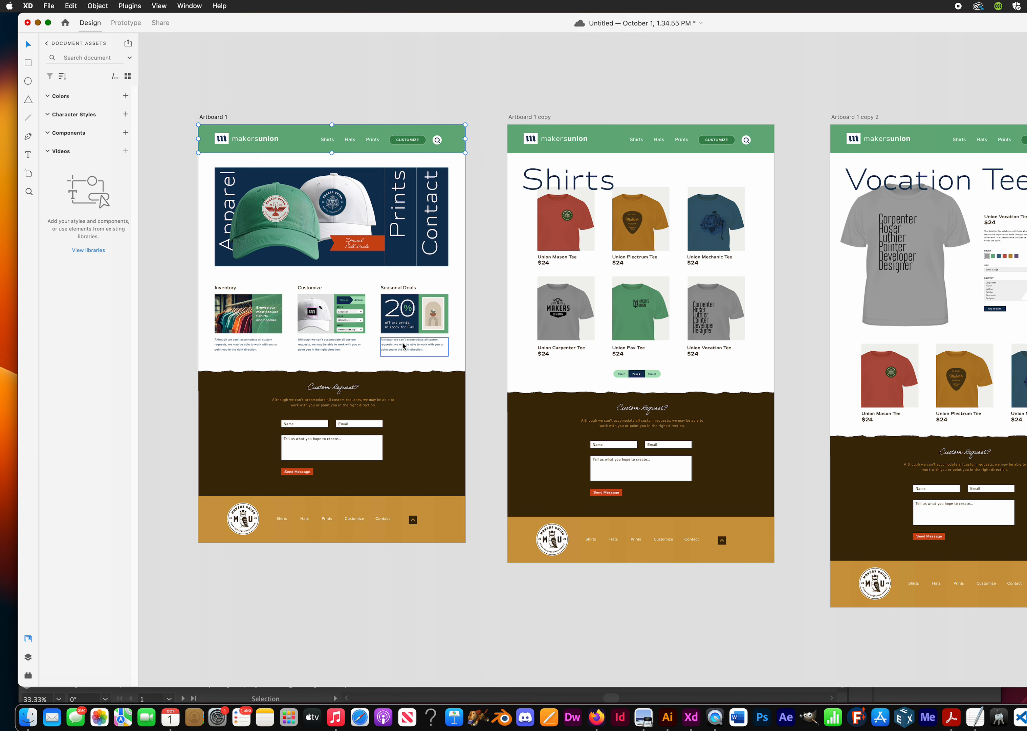
{"action": "left_click_drag", "start_coordinate": [333, 542], "coordinate": [397, 622]}
{"action": "key", "text": "super+z"}
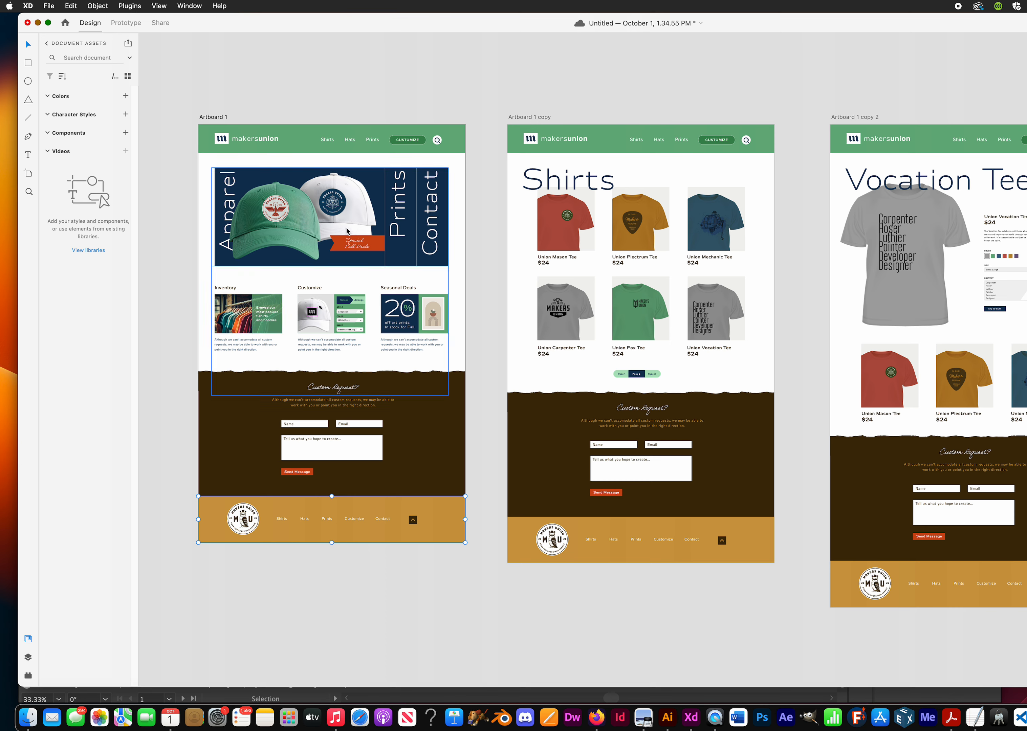
Try moving Artboard 1's content group that includes the hero banner, undo the move, ungroup it and clear the selection.
{"action": "left_click_drag", "start_coordinate": [351, 211], "coordinate": [412, 254]}
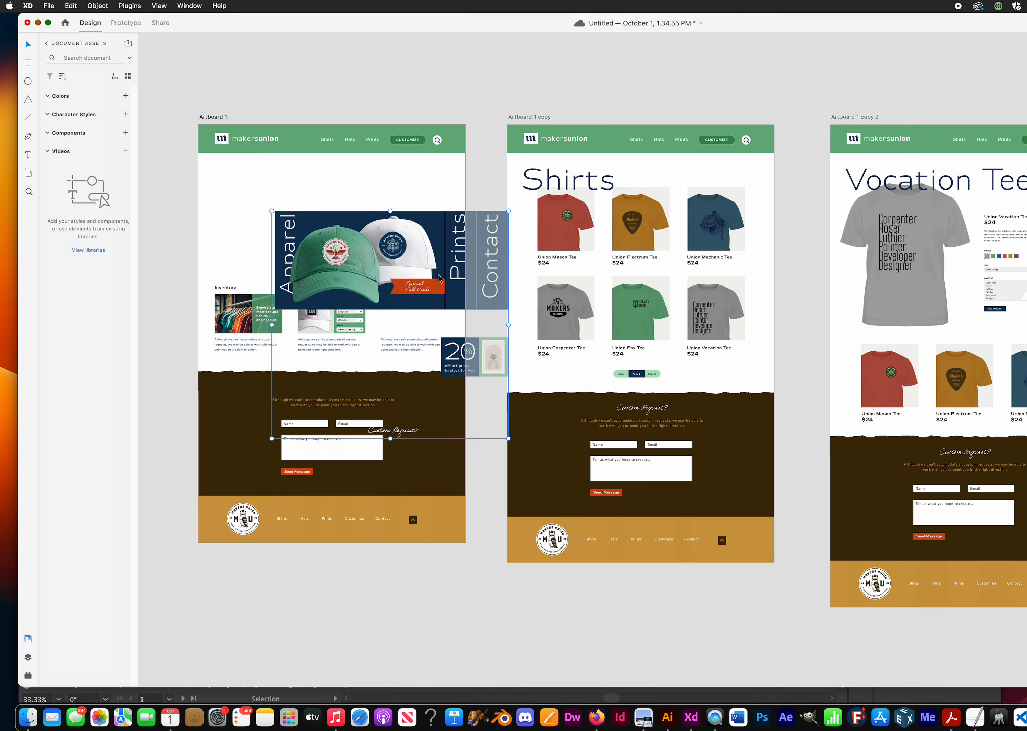
{"action": "key", "text": "super+z"}
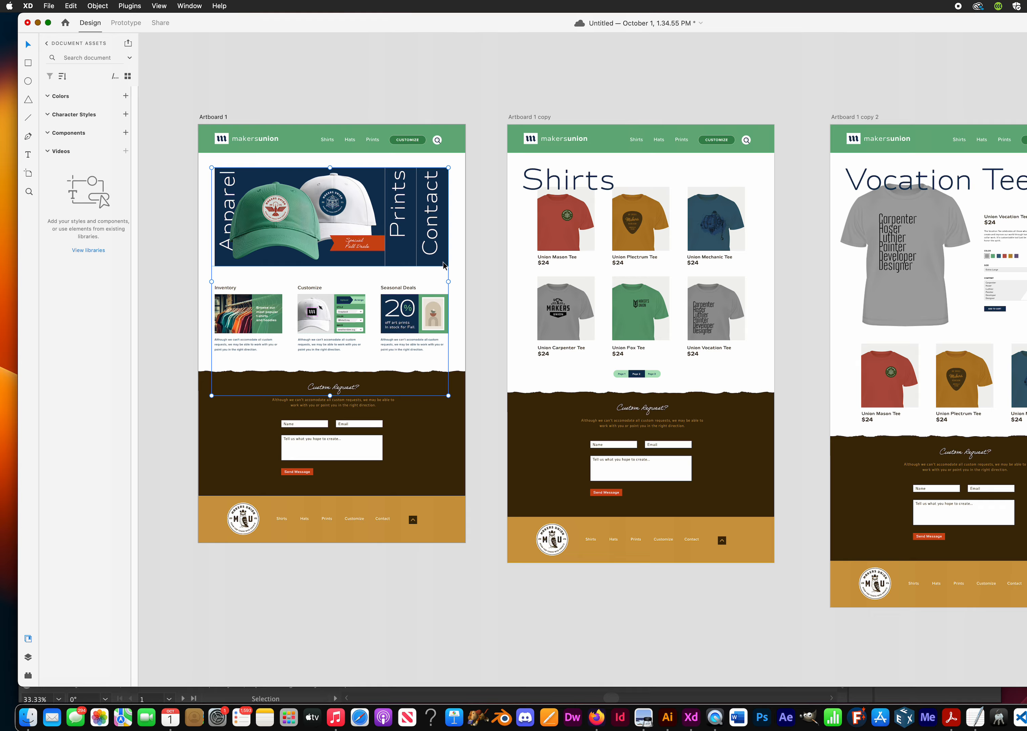
{"action": "left_click", "coordinate": [502, 236]}
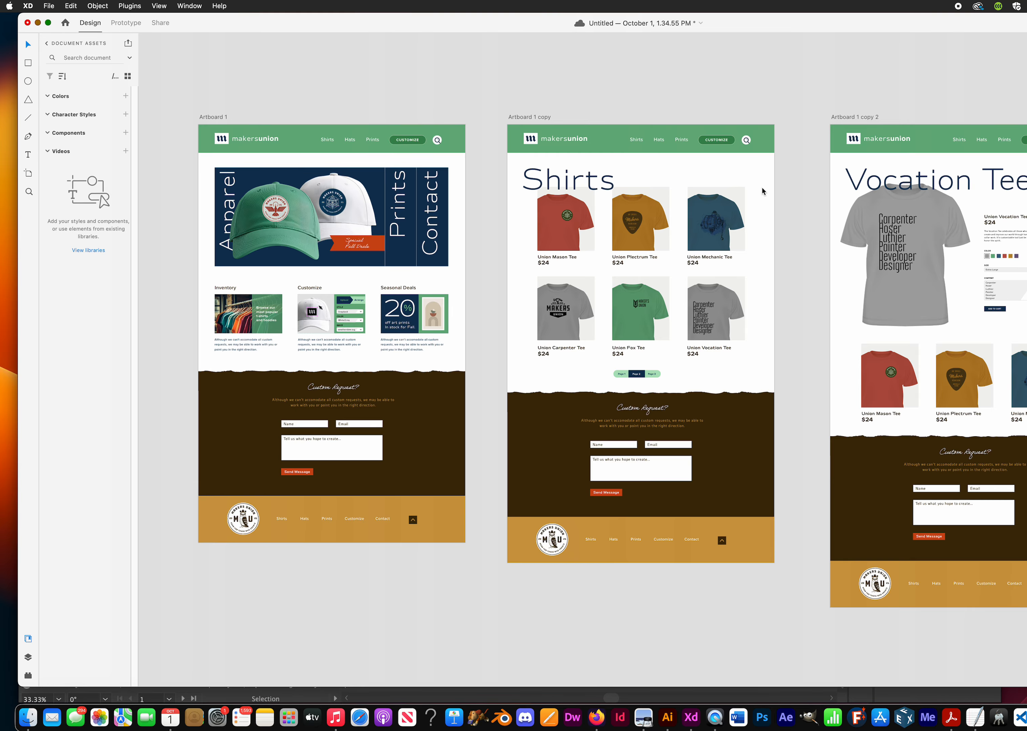
Try moving Artboard 1's hero banner and its Seasonal Deals, Customize and Inventory images separately, undoing each move and deselecting.
{"action": "left_click_drag", "start_coordinate": [346, 198], "coordinate": [463, 89]}
{"action": "key", "text": "super+z"}
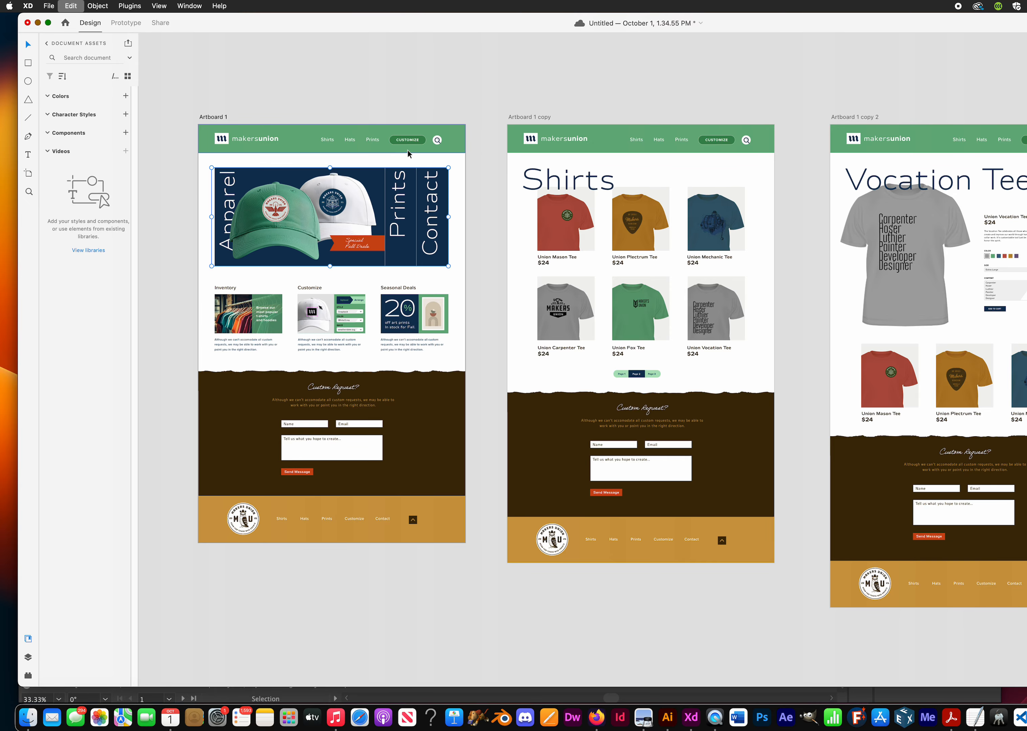
{"action": "left_click_drag", "start_coordinate": [429, 318], "coordinate": [534, 337]}
{"action": "key", "text": "super+z"}
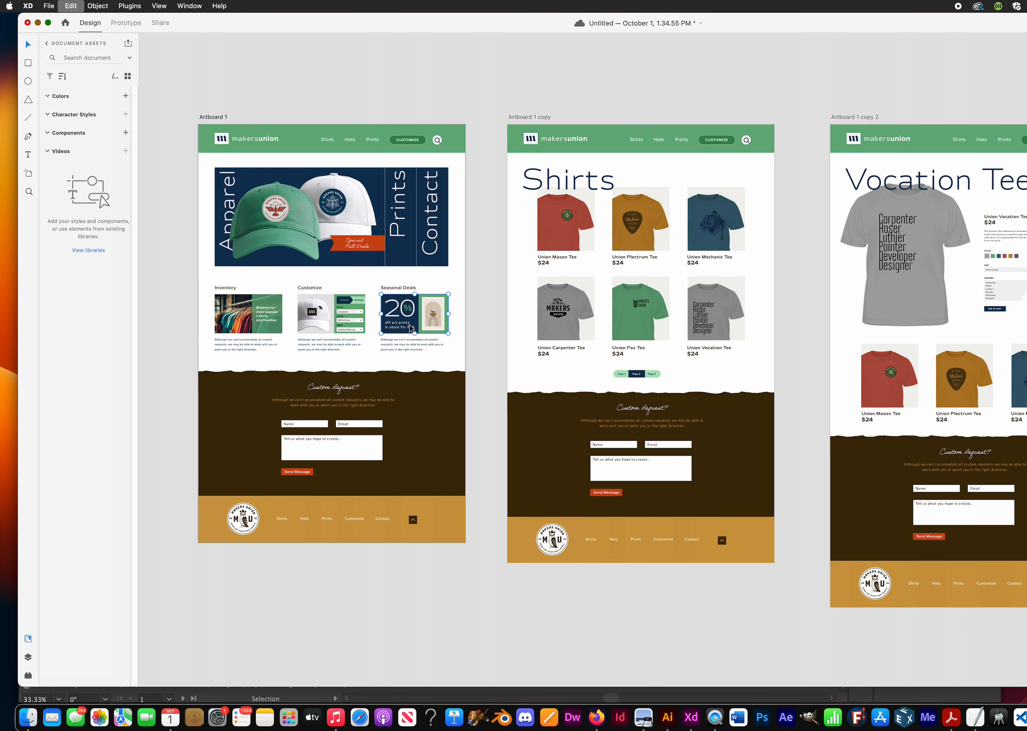
{"action": "left_click_drag", "start_coordinate": [317, 311], "coordinate": [362, 405]}
{"action": "key", "text": "super+z"}
{"action": "left_click_drag", "start_coordinate": [250, 316], "coordinate": [189, 394]}
{"action": "key", "text": "super+z"}
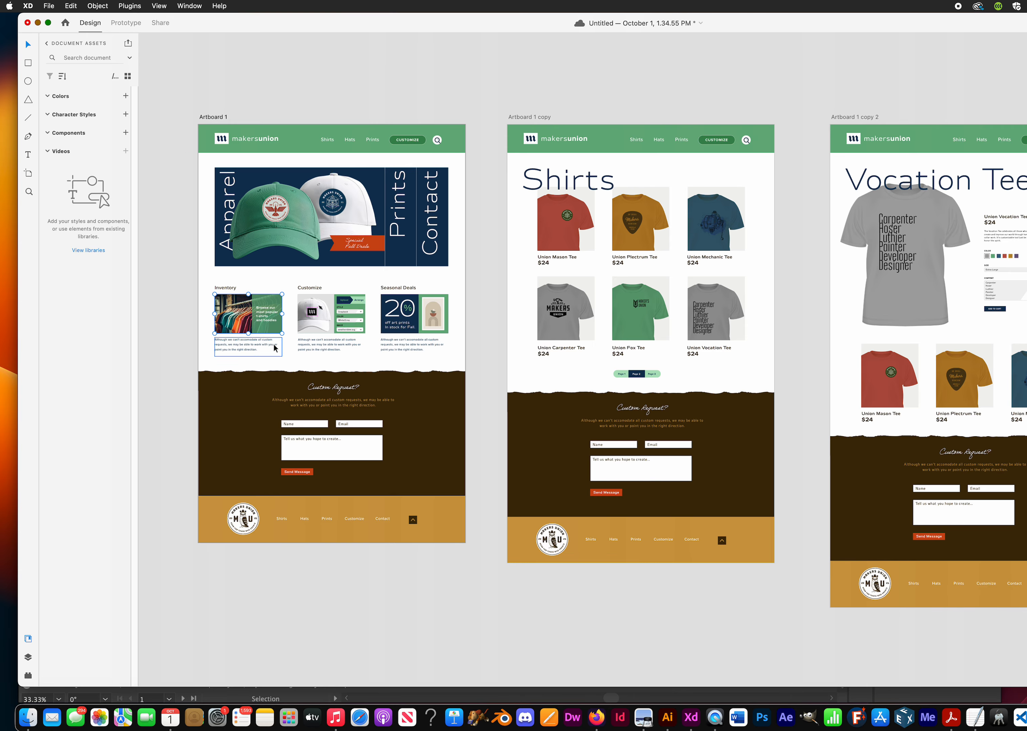
{"action": "left_click", "coordinate": [399, 570]}
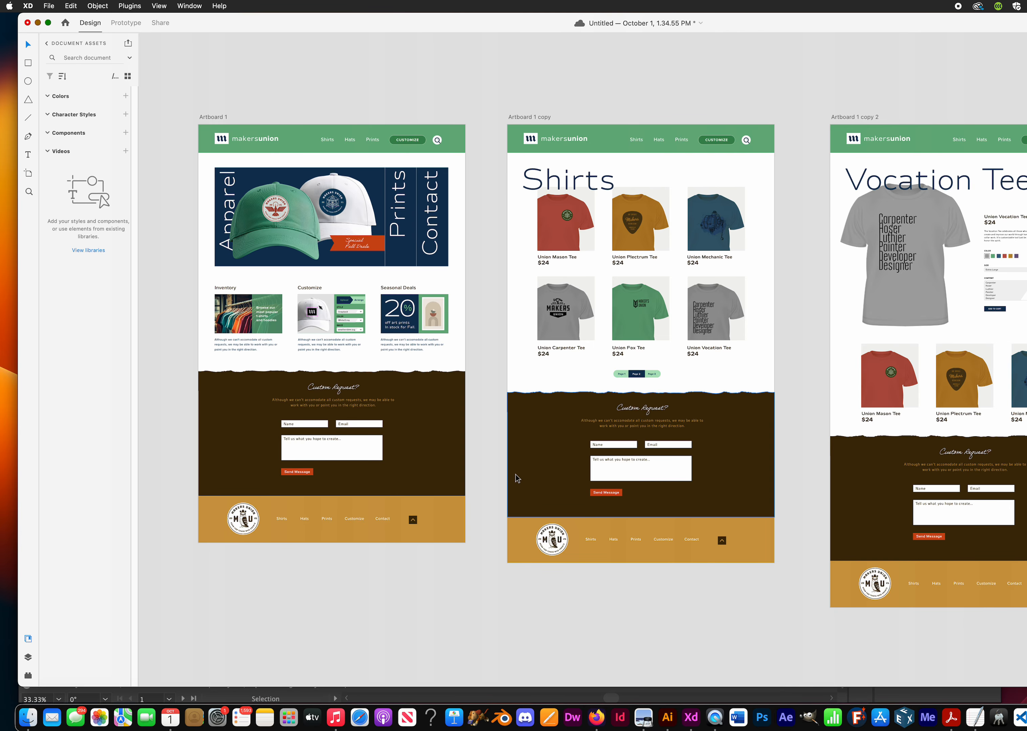
Save the document and store it as a local document named Exercise 4 in the Exercise-4 folder.
{"action": "key", "text": "super+s"}
{"action": "left_click", "coordinate": [819, 481]}
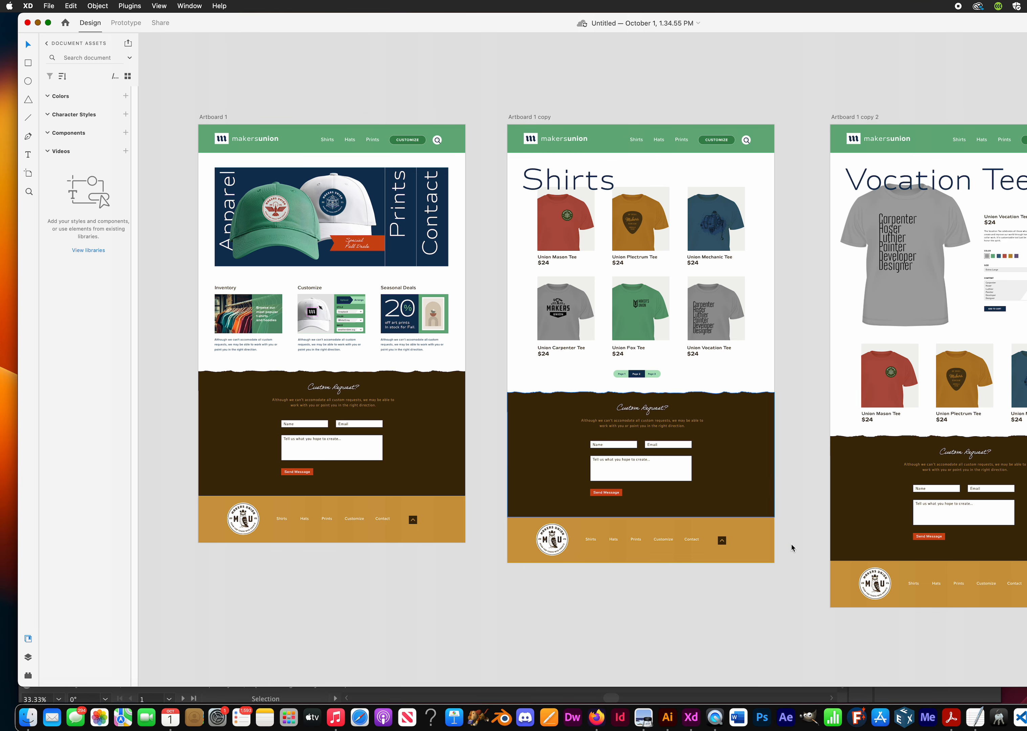
{"action": "left_click", "coordinate": [49, 6]}
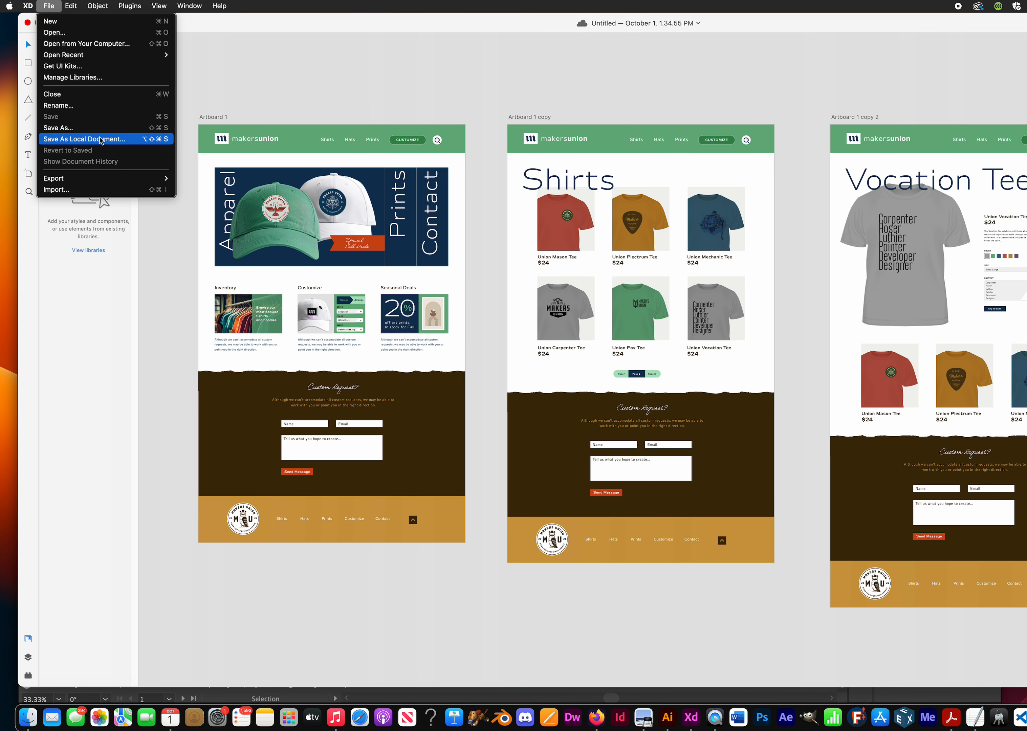
{"action": "left_click", "coordinate": [101, 141]}
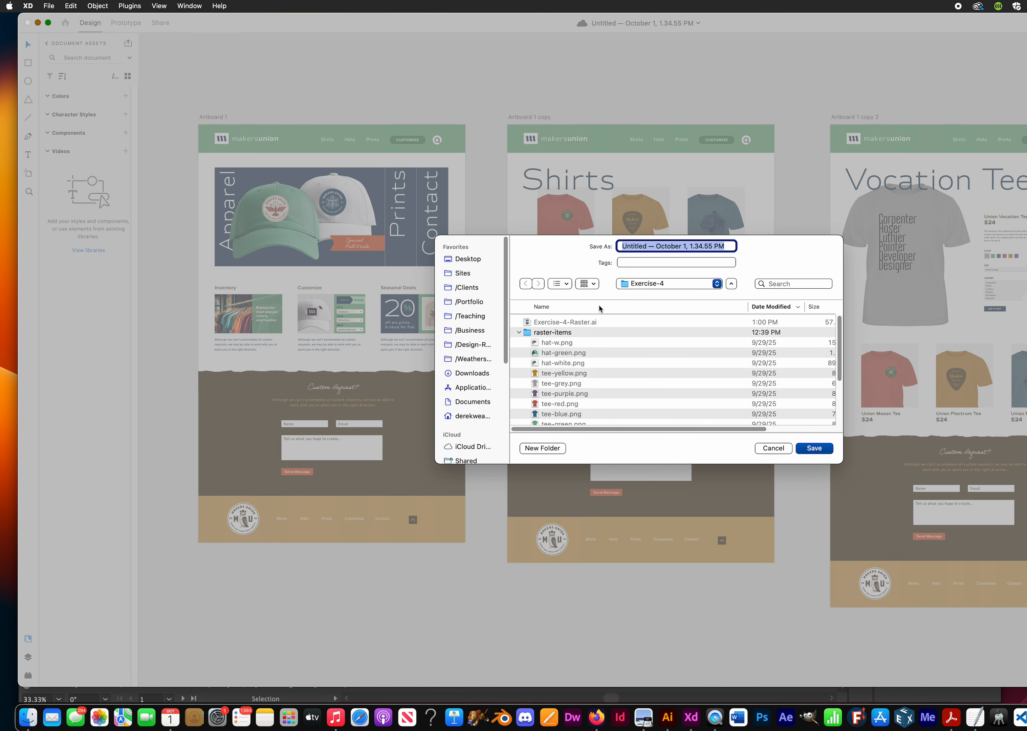
{"action": "type", "text": "Exercise"}
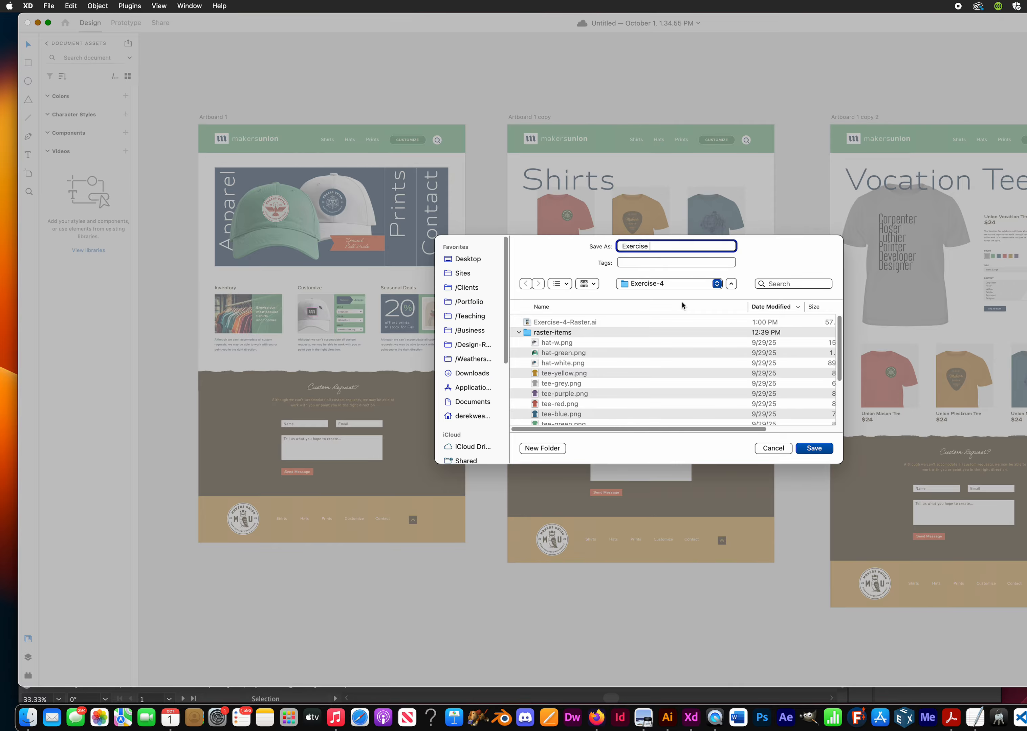
{"action": "type", "text": " 4"}
{"action": "left_click", "coordinate": [814, 448]}
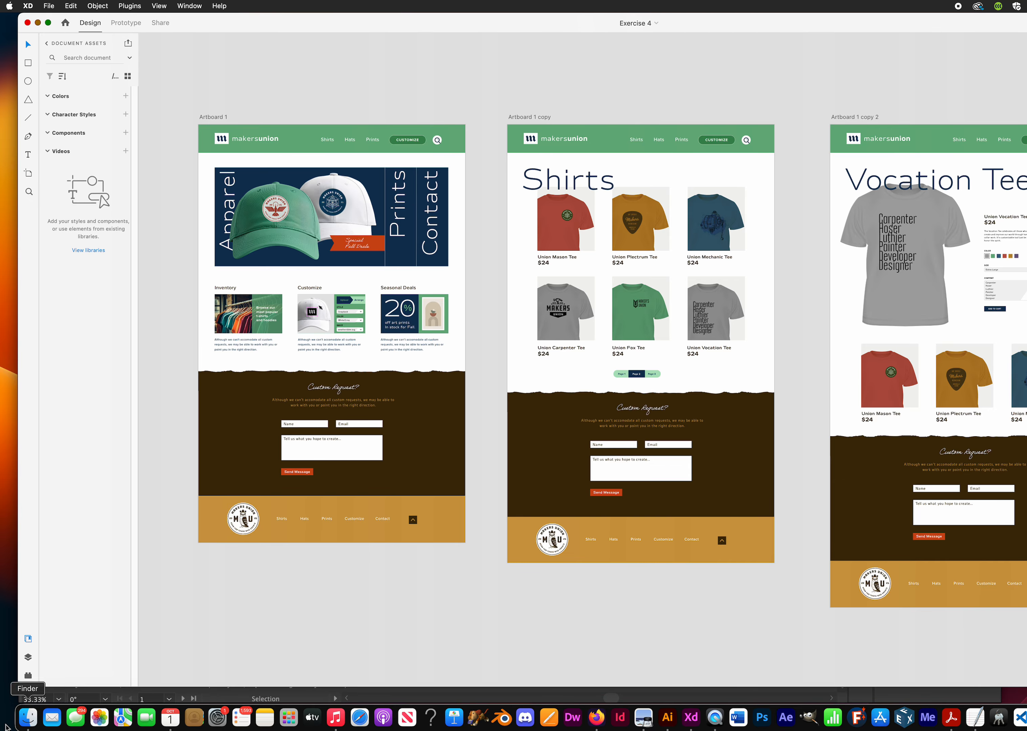
Switch to Finder to check for Exercise 4.xd in the Exercise-4 folder and return to Adobe XD.
{"action": "left_click", "coordinate": [25, 723]}
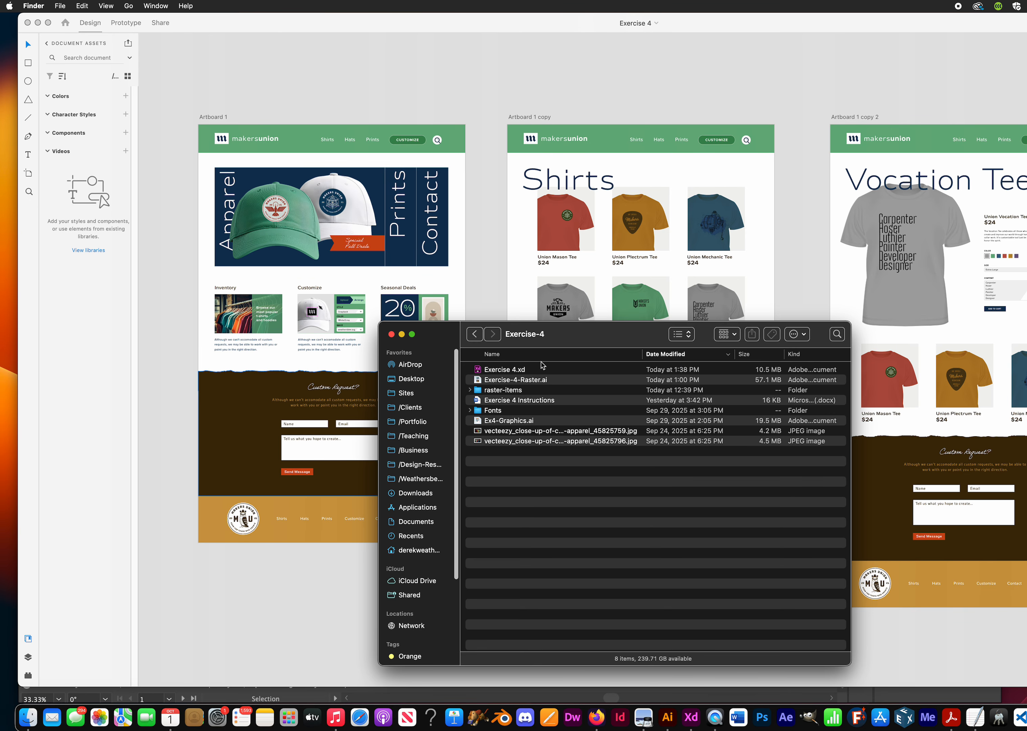
{"action": "left_click", "coordinate": [515, 371]}
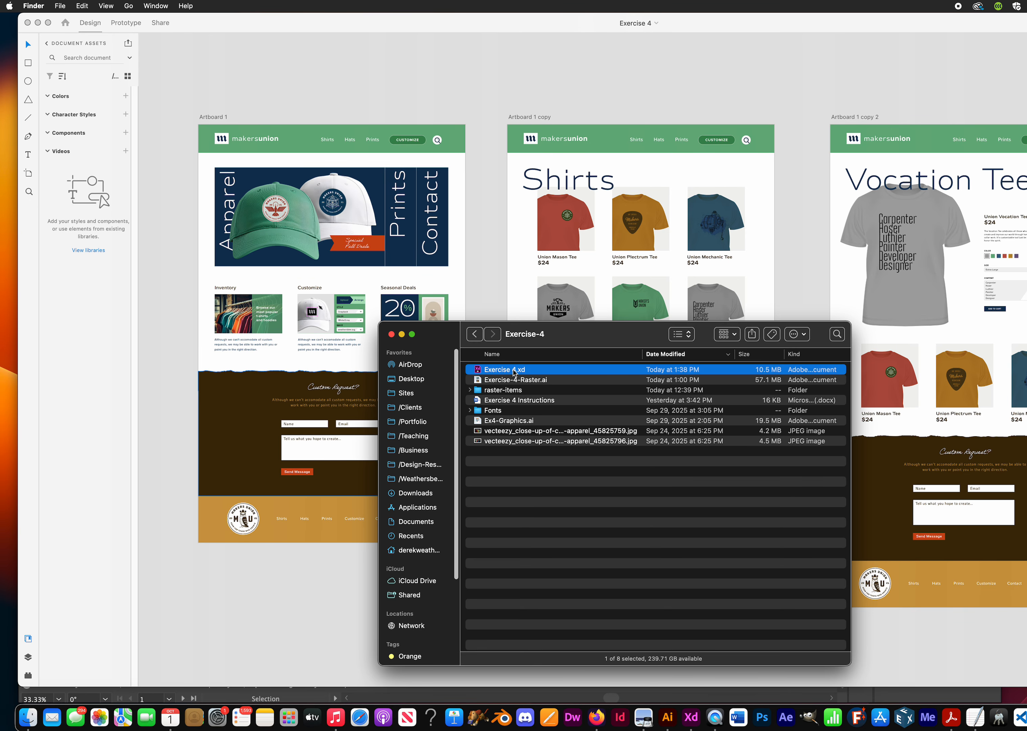
{"action": "left_click", "coordinate": [325, 65]}
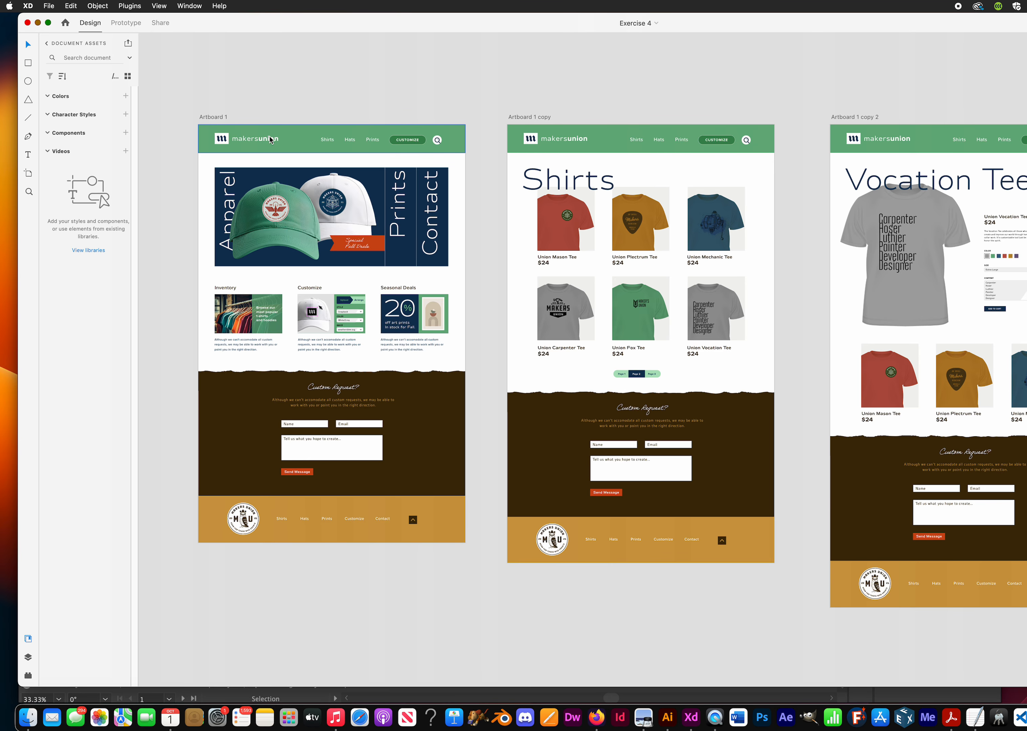
Rename the first artboard, Artboard 1, as Home.
{"action": "left_click", "coordinate": [210, 118]}
{"action": "double_click", "coordinate": [209, 117]}
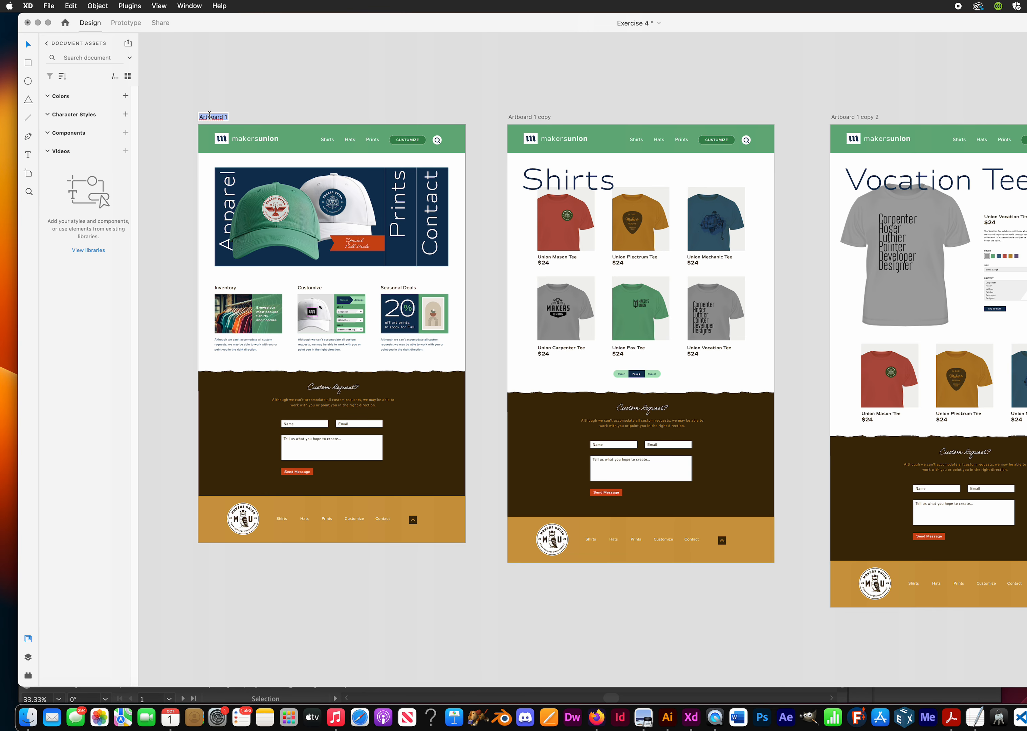
{"action": "type", "text": "Home"}
{"action": "key", "text": "Return"}
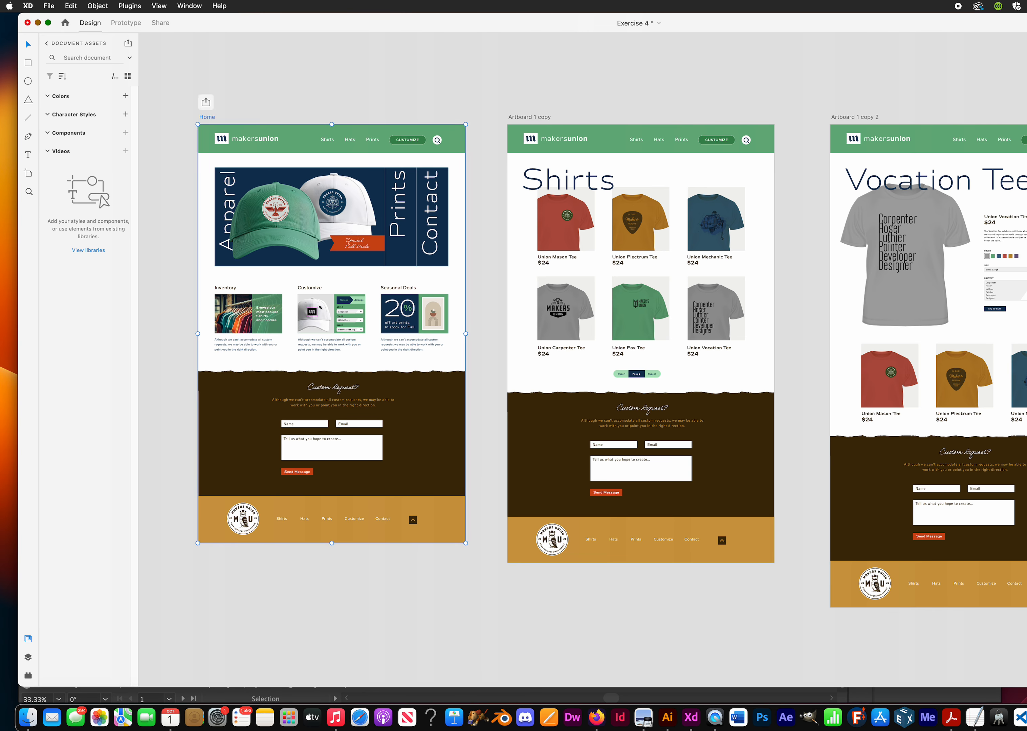
Rename the second artboard, Artboard 1 copy, as Gallery.
{"action": "double_click", "coordinate": [530, 118]}
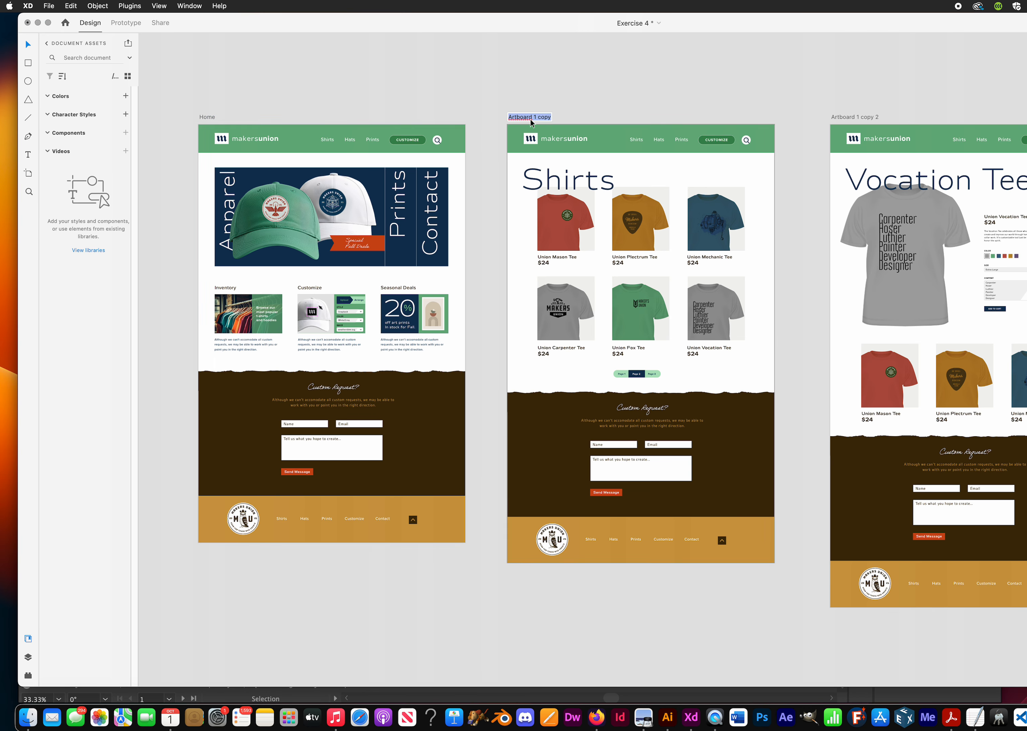
{"action": "type", "text": "Gallery"}
{"action": "key", "text": "Return"}
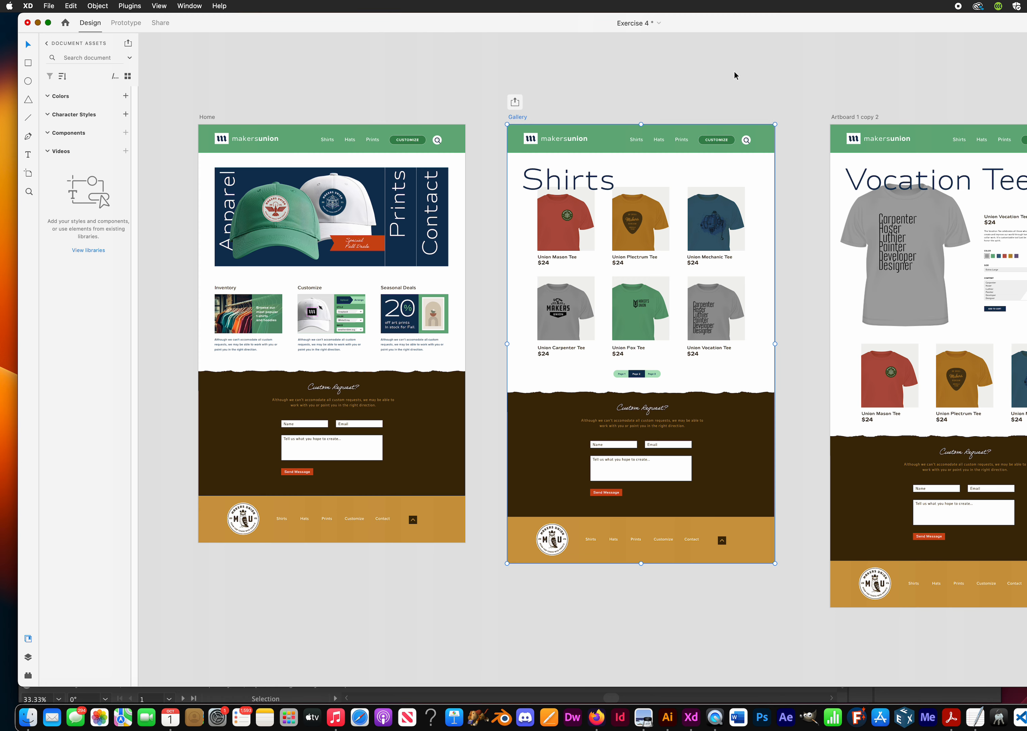
Rename the third artboard, Artboard 1 copy 2, as Single and save the document.
{"action": "double_click", "coordinate": [856, 117]}
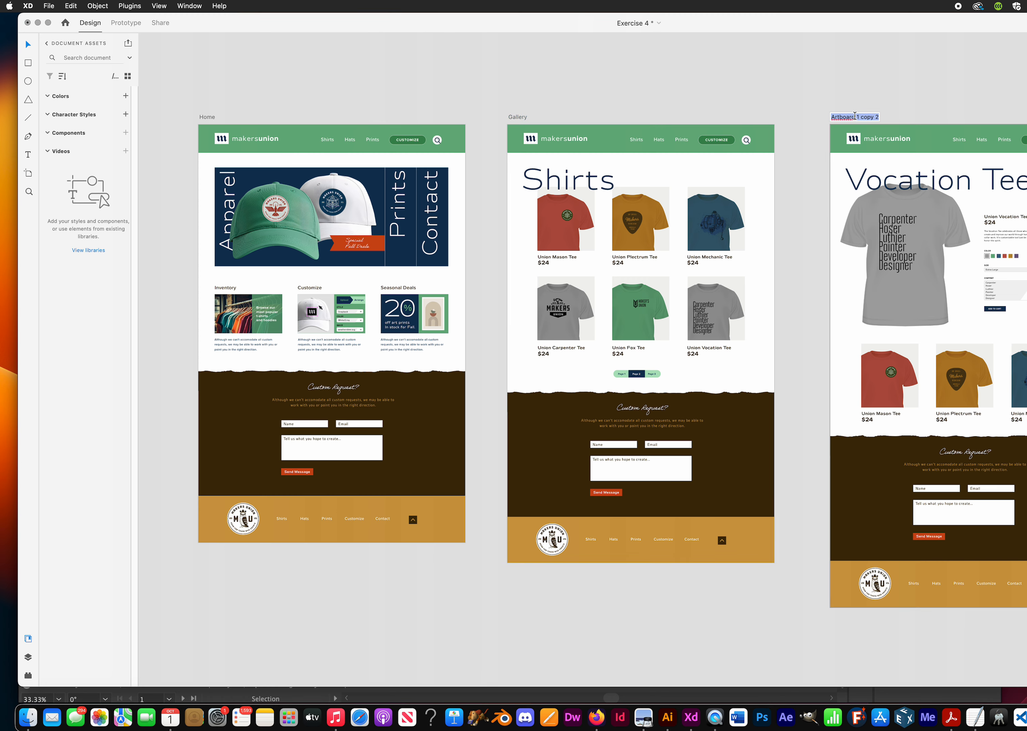
{"action": "type", "text": "Single"}
{"action": "key", "text": "Return"}
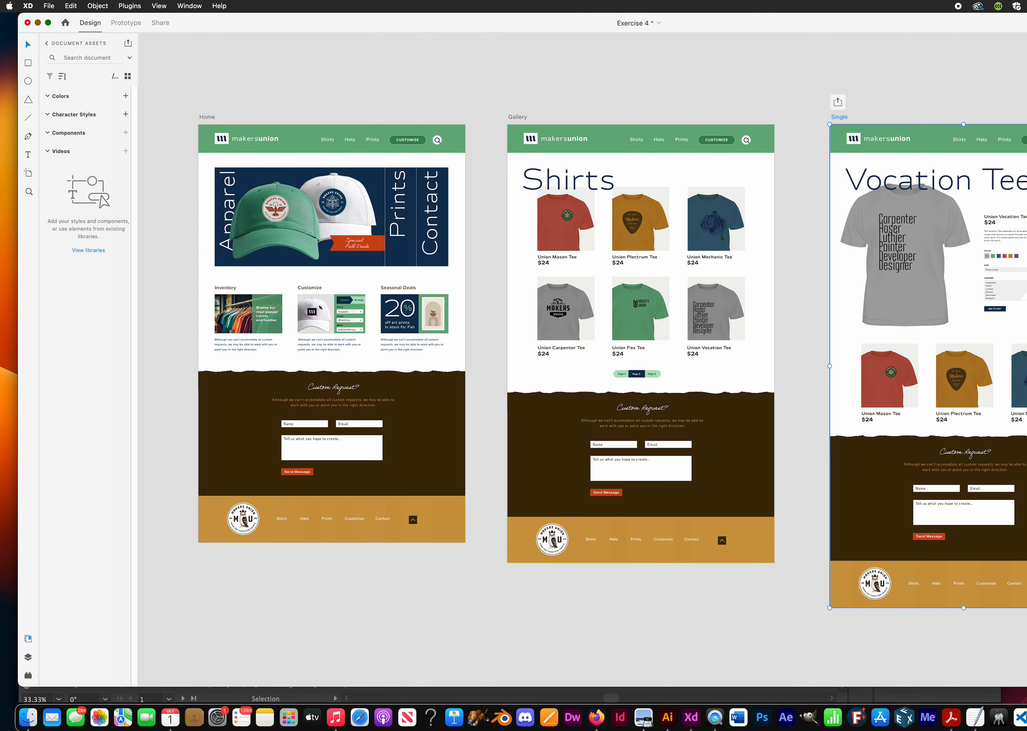
{"action": "left_click", "coordinate": [588, 77]}
{"action": "key", "text": "super+s"}
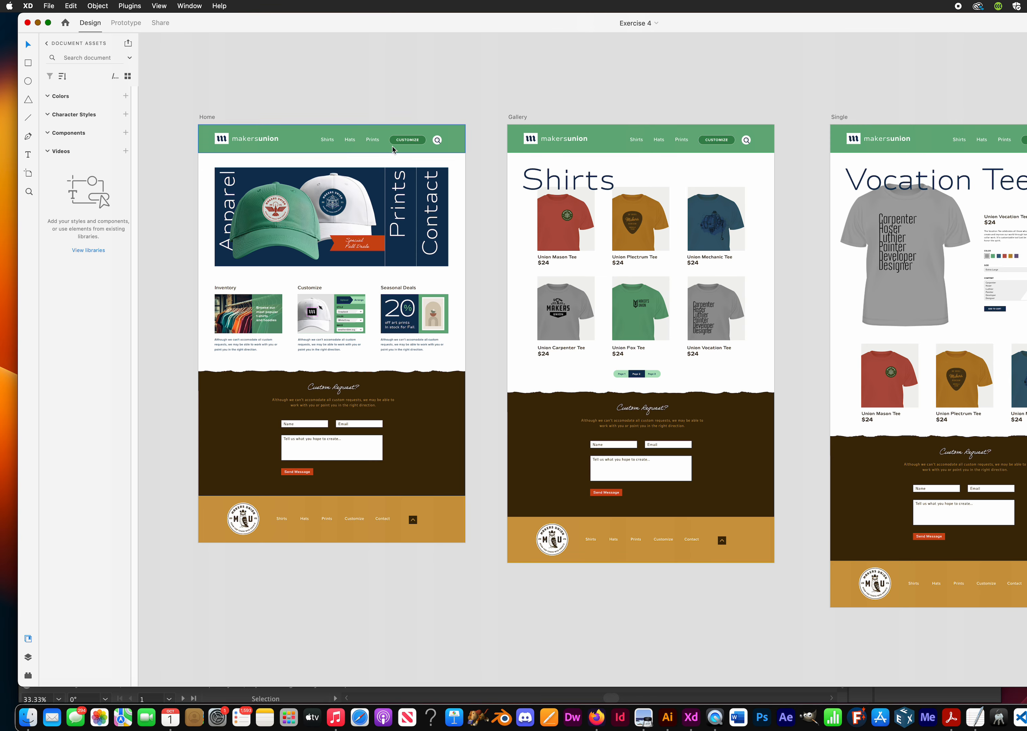
Make the green header group on the Home artboard a component and name it Header.
{"action": "mouse_move", "coordinate": [334, 178]}
{"action": "left_mouse_down"}
{"action": "mouse_move", "coordinate": [365, 171]}
{"action": "mouse_move", "coordinate": [349, 170]}
{"action": "left_mouse_up"}
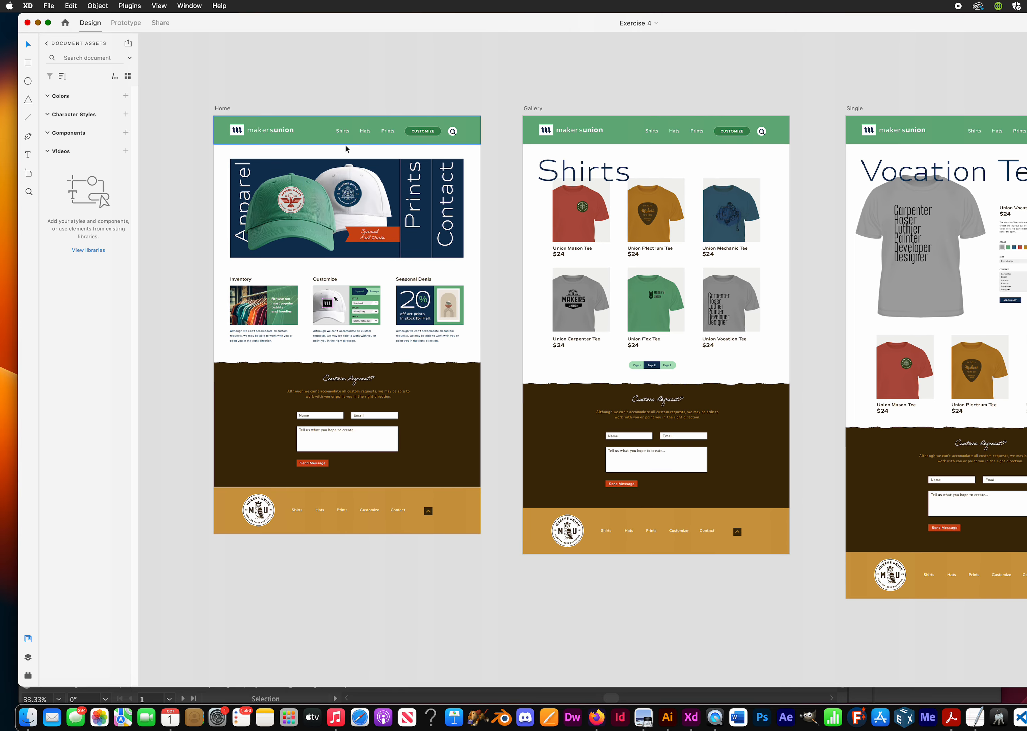
{"action": "left_click", "coordinate": [325, 133]}
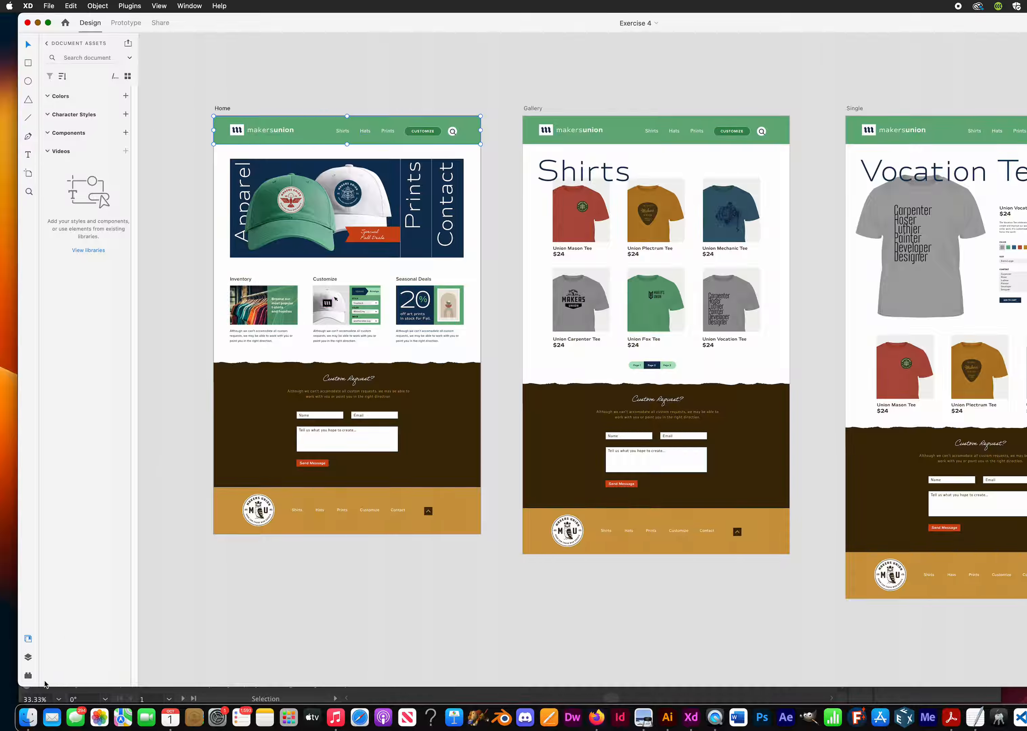
{"action": "left_click", "coordinate": [26, 660]}
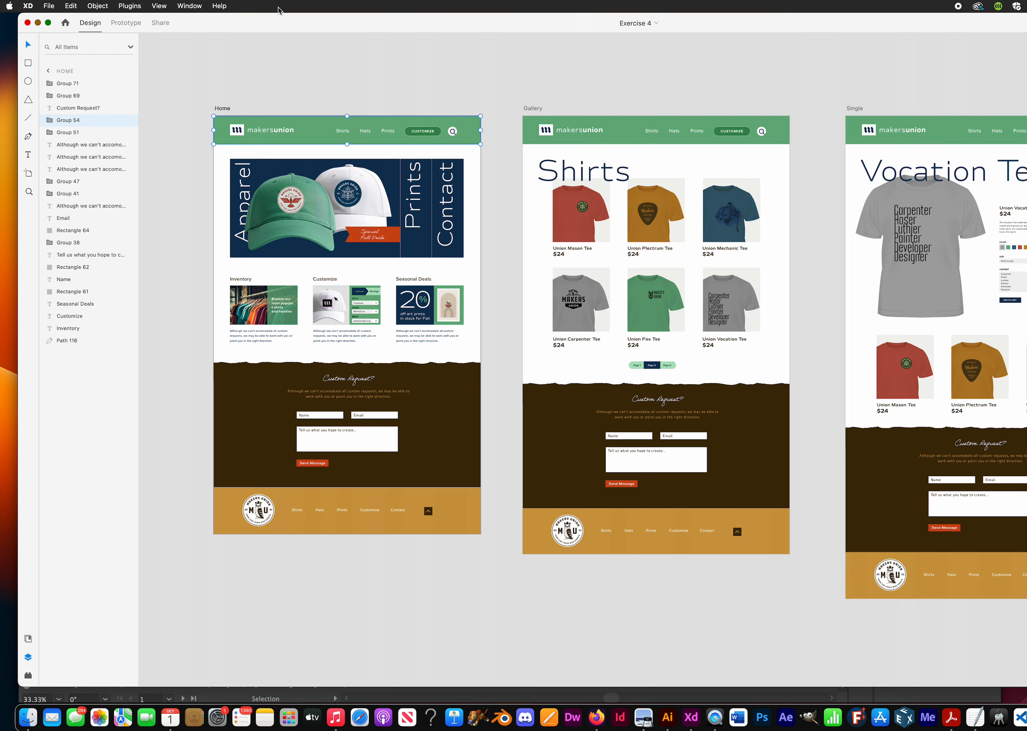
{"action": "right_click", "coordinate": [315, 130]}
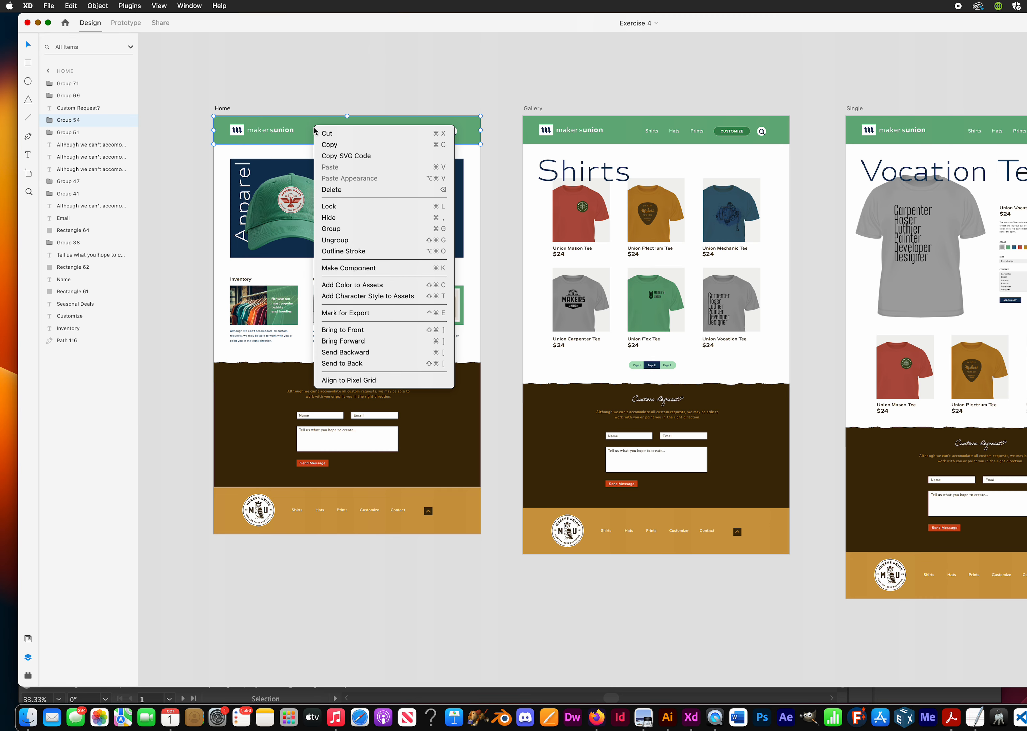
{"action": "left_click", "coordinate": [358, 270]}
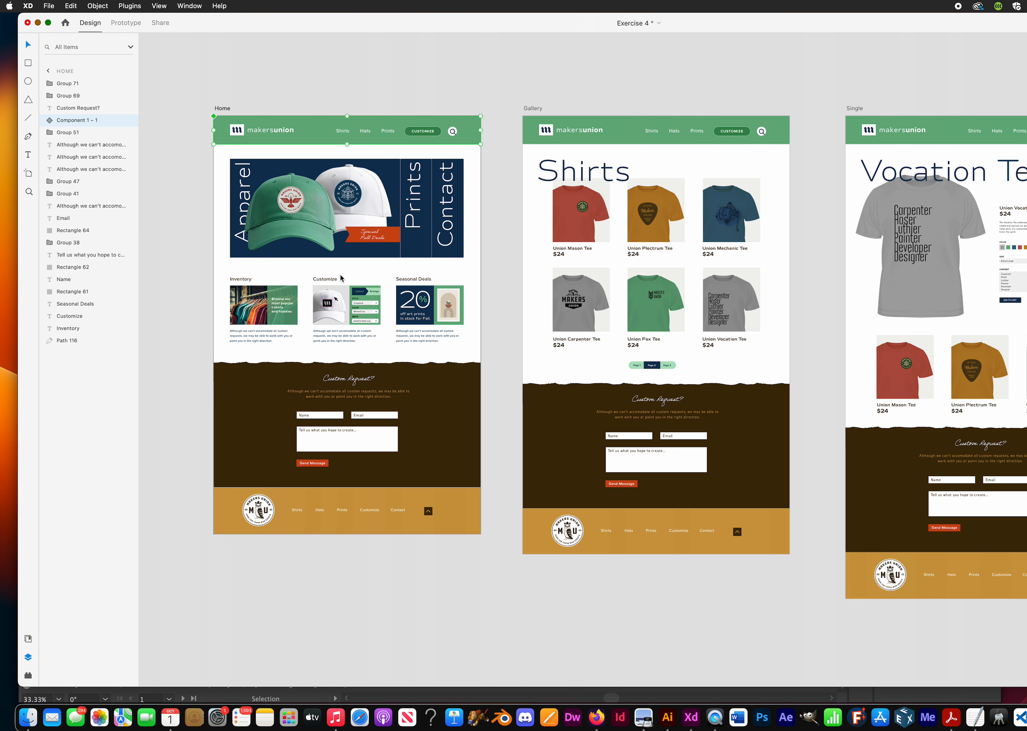
{"action": "double_click", "coordinate": [72, 120]}
{"action": "type", "text": "Header"}
{"action": "key", "text": "Return"}
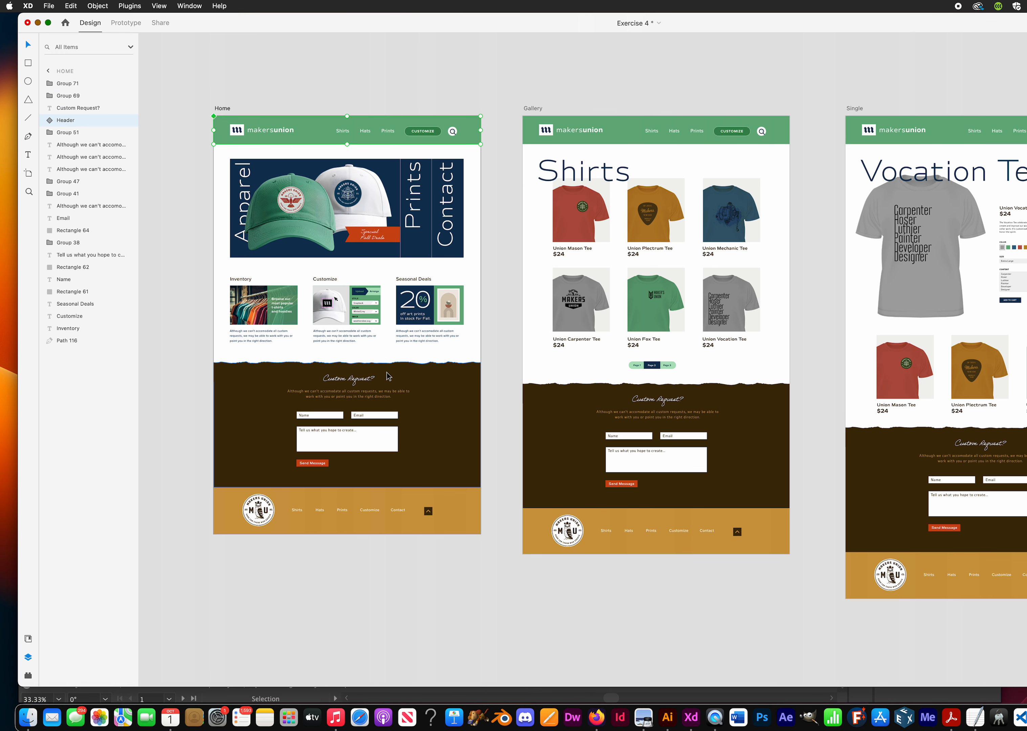
Make the footer group on the Home artboard a component and name it Footer.
{"action": "left_click", "coordinate": [356, 510]}
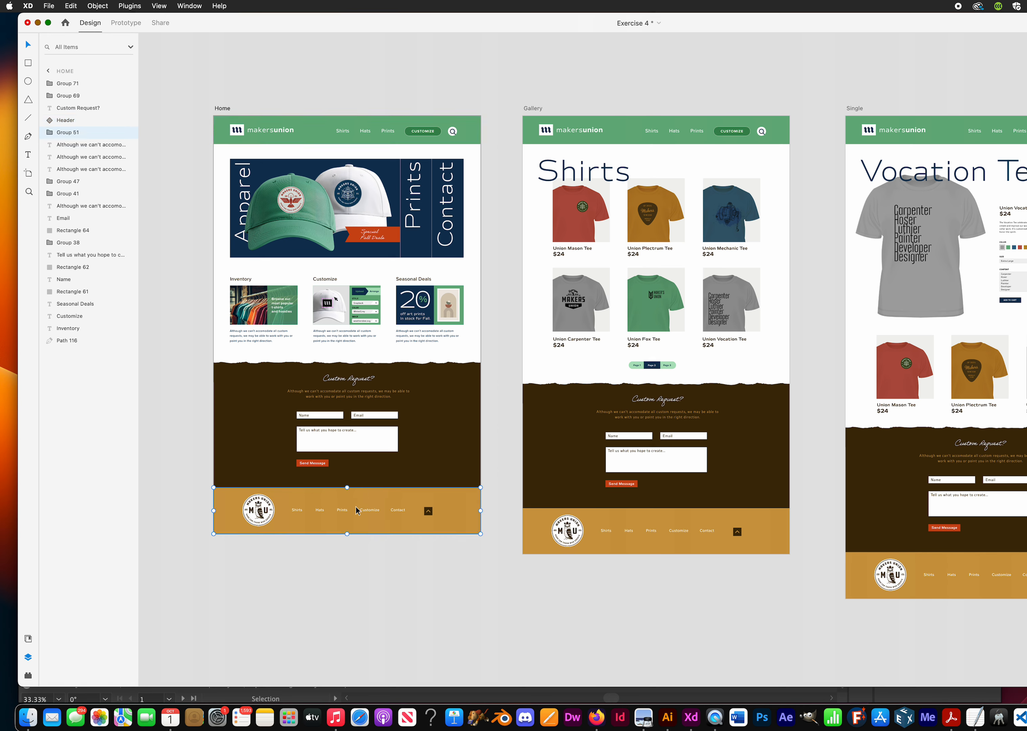
{"action": "right_click", "coordinate": [356, 507]}
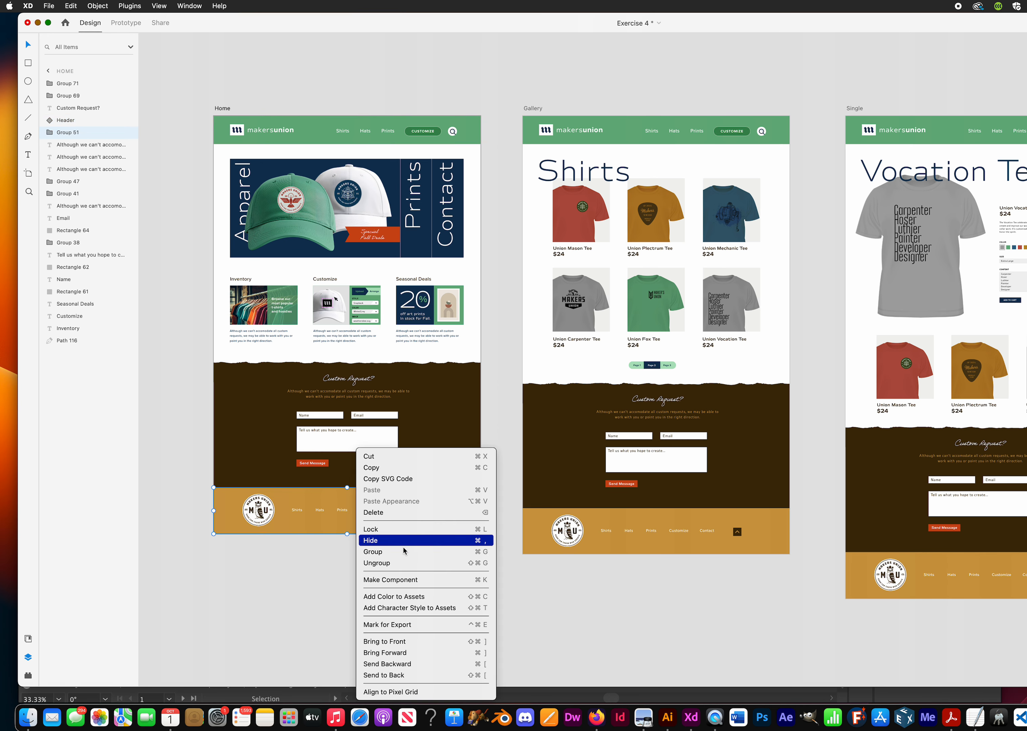
{"action": "left_click", "coordinate": [416, 584]}
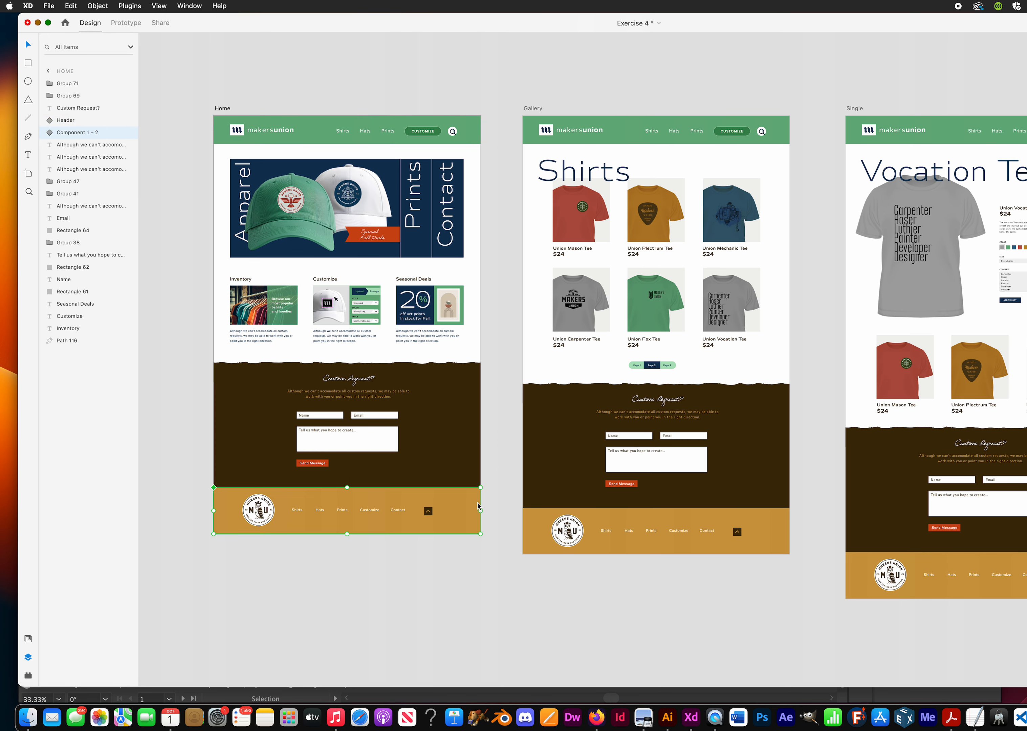
{"action": "double_click", "coordinate": [72, 133]}
{"action": "type", "text": "Footer"}
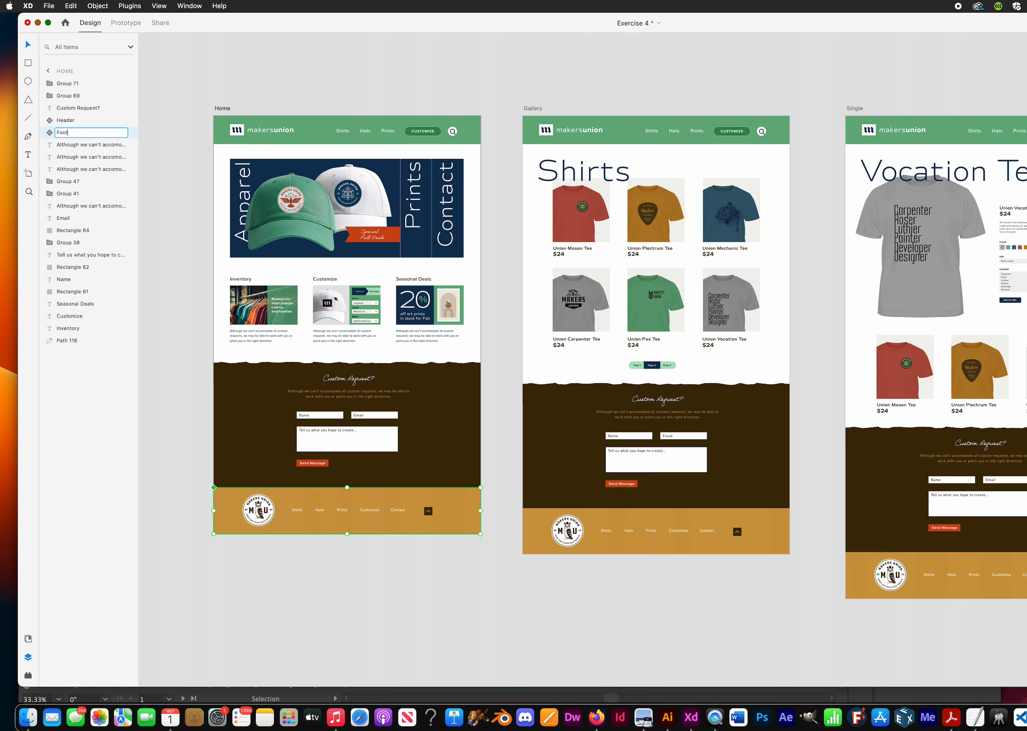
{"action": "key", "text": "Return"}
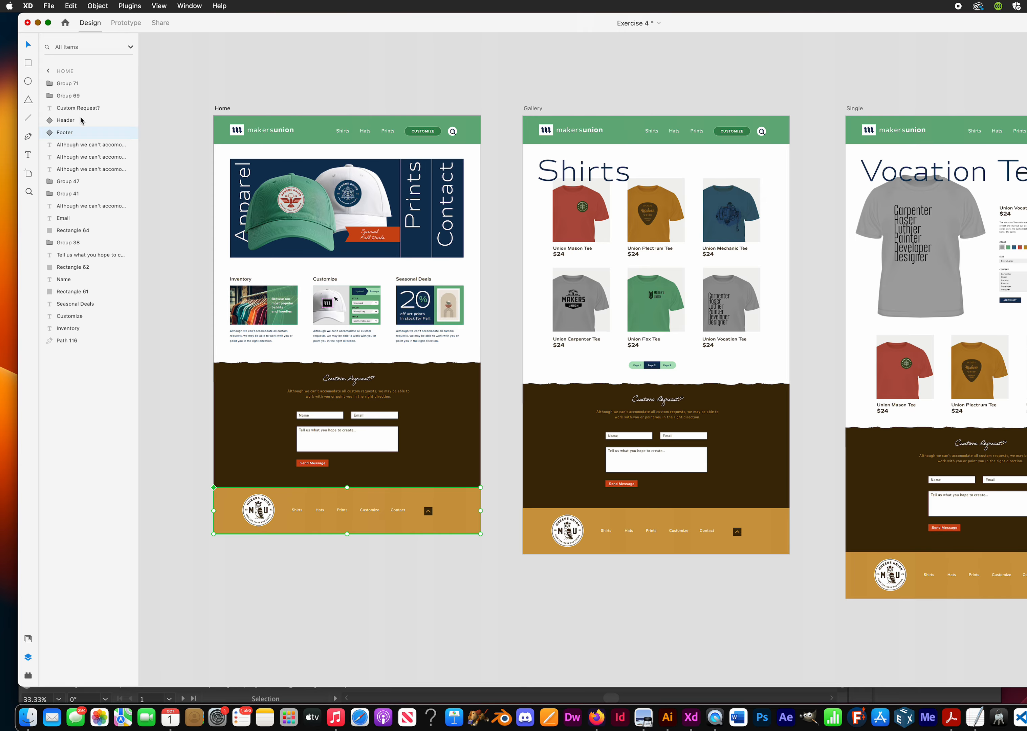
Move the Header component above all other layers of the Home artboard and save the document.
{"action": "left_click", "coordinate": [64, 120], "text": "shift"}
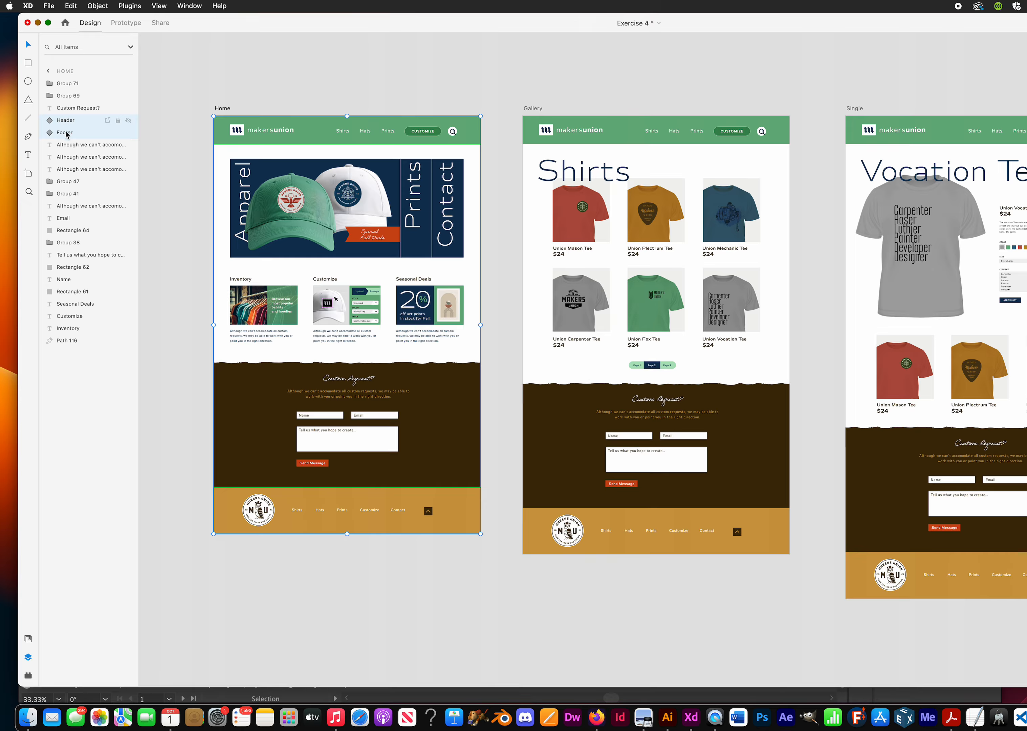
{"action": "left_click", "coordinate": [65, 121]}
{"action": "left_click_drag", "start_coordinate": [64, 120], "coordinate": [68, 81]}
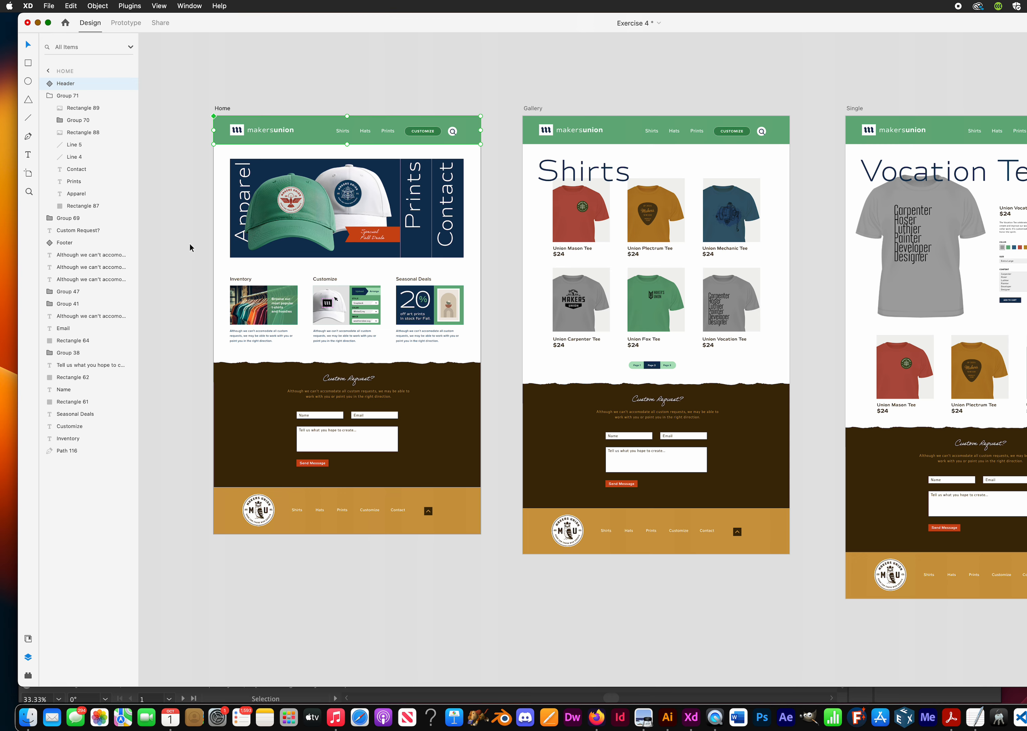
{"action": "left_click", "coordinate": [269, 55]}
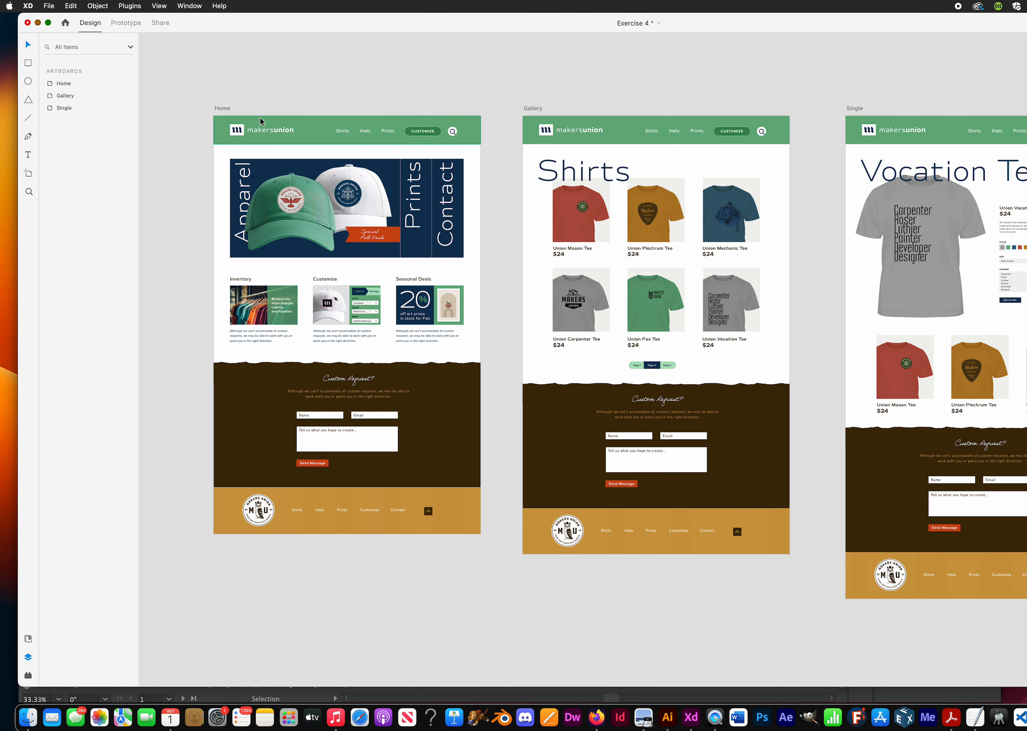
{"action": "left_click", "coordinate": [287, 126]}
{"action": "key", "text": "super+s"}
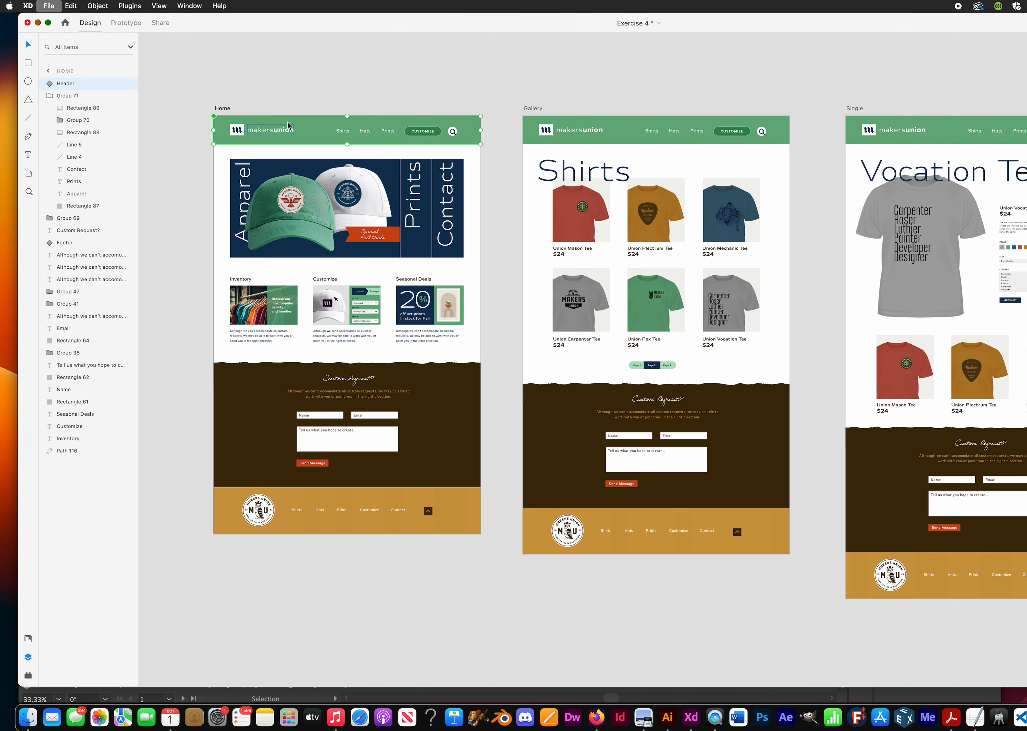
Delete the original header groups from the Gallery and Single artboards together.
{"action": "left_click", "coordinate": [289, 82]}
{"action": "left_click", "coordinate": [882, 131]}
{"action": "left_click", "coordinate": [688, 111], "text": "shift"}
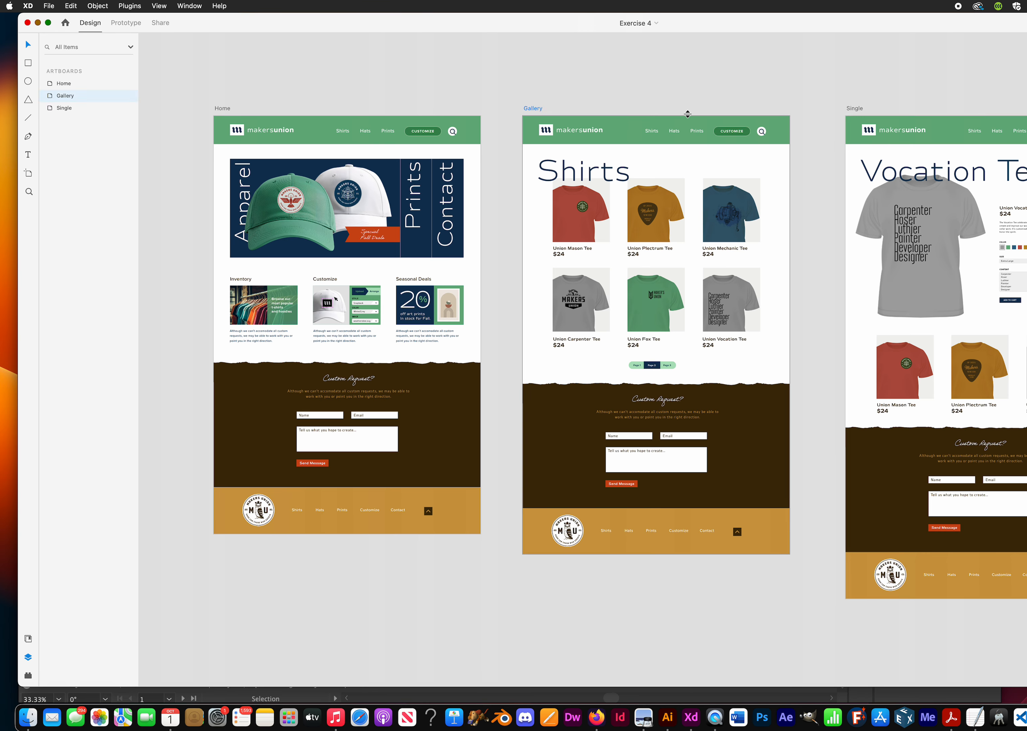
{"action": "left_click", "coordinate": [718, 136], "text": "shift"}
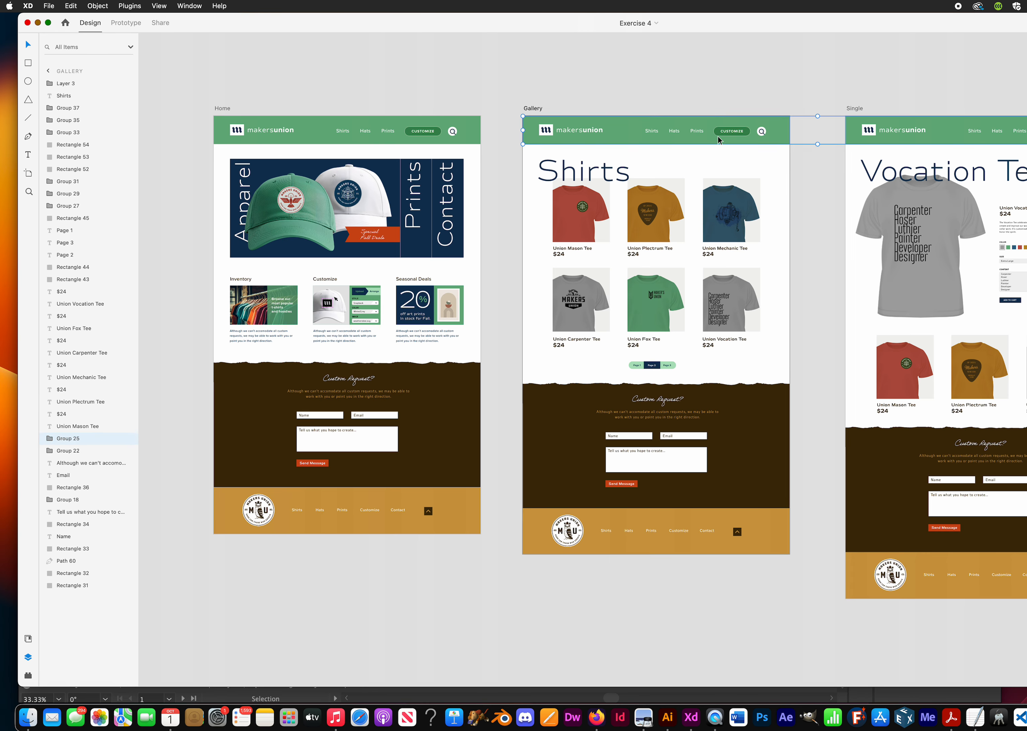
{"action": "key", "text": "Delete"}
Place copies of Home's Header component across the upper edges of the Gallery and Single artboards.
{"action": "left_click", "coordinate": [310, 143]}
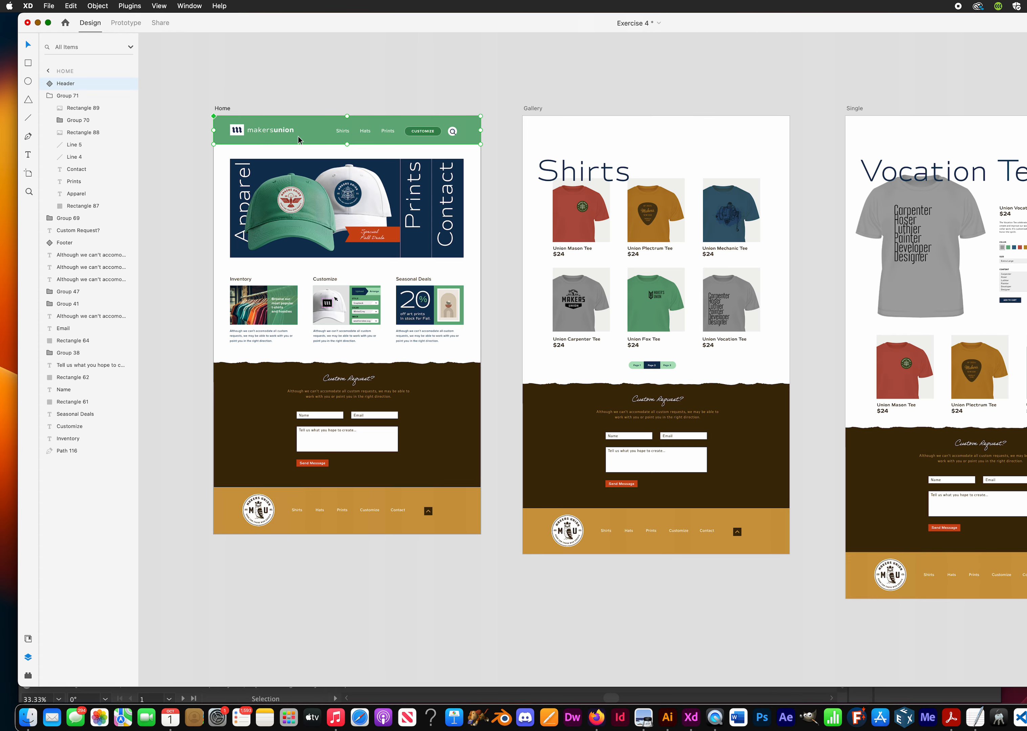
{"action": "left_click_drag", "start_coordinate": [239, 133], "coordinate": [862, 140]}
{"action": "left_click", "coordinate": [355, 90]}
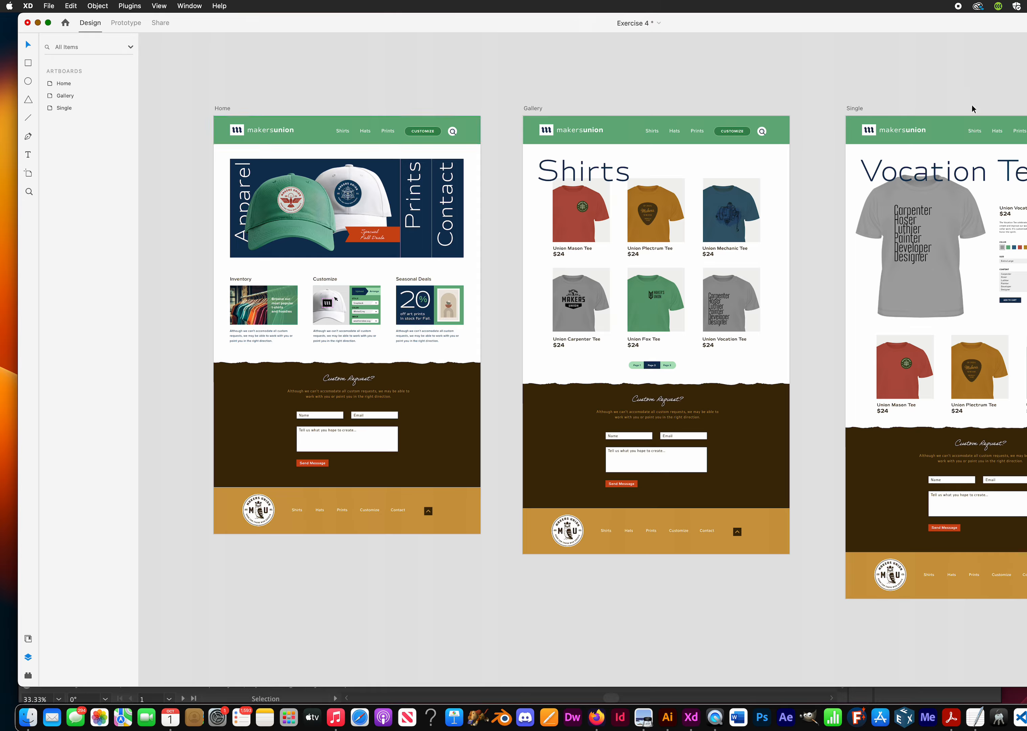
Try a dark green #235333 fill on the Header component's background rectangle, undo the change and deselect.
{"action": "double_click", "coordinate": [306, 128]}
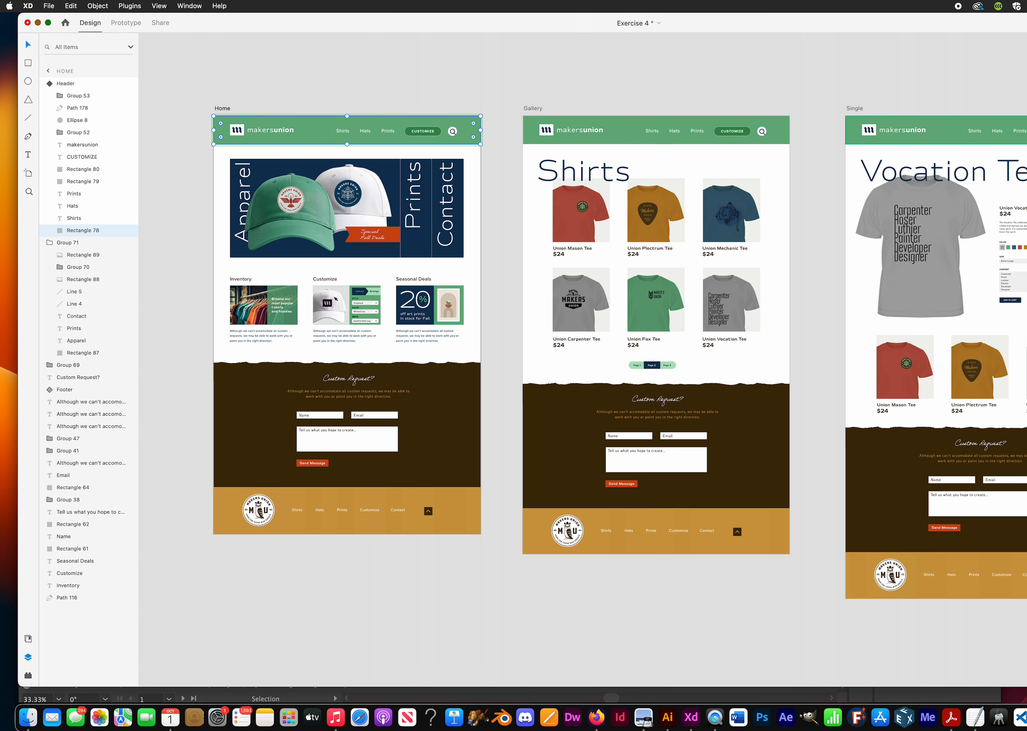
{"action": "left_click_drag", "start_coordinate": [1026, 285], "coordinate": [1025, 285]}
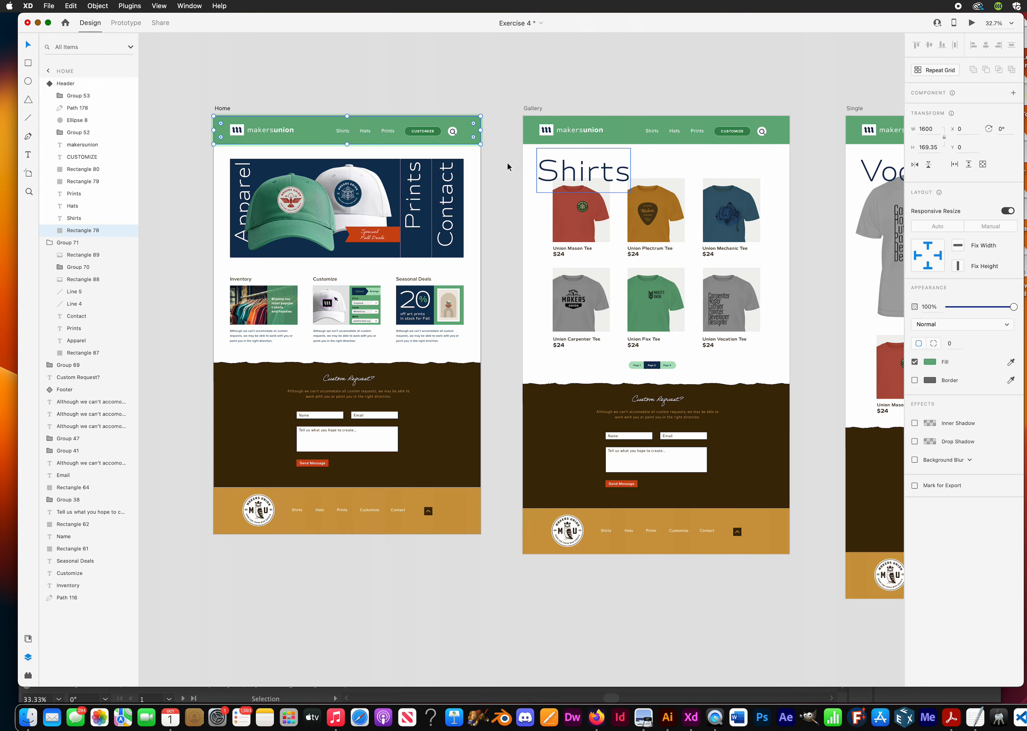
{"action": "left_click", "coordinate": [929, 362]}
{"action": "left_click_drag", "start_coordinate": [833, 367], "coordinate": [854, 369]}
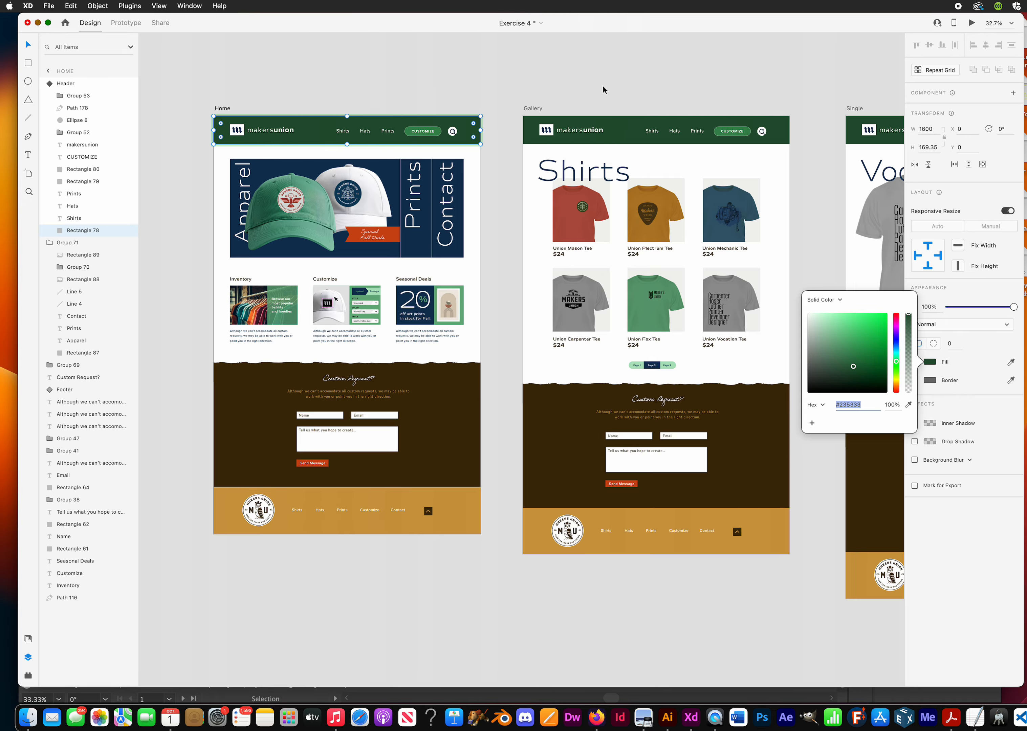
{"action": "left_click", "coordinate": [401, 58]}
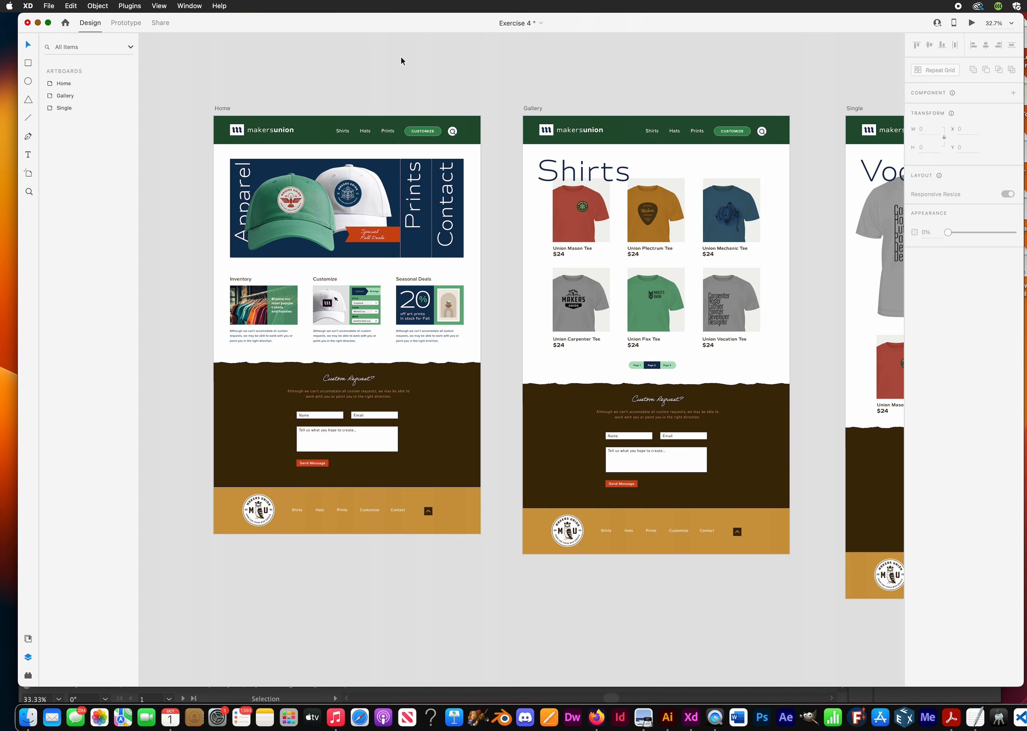
{"action": "key", "text": "super+z"}
{"action": "left_click", "coordinate": [401, 56]}
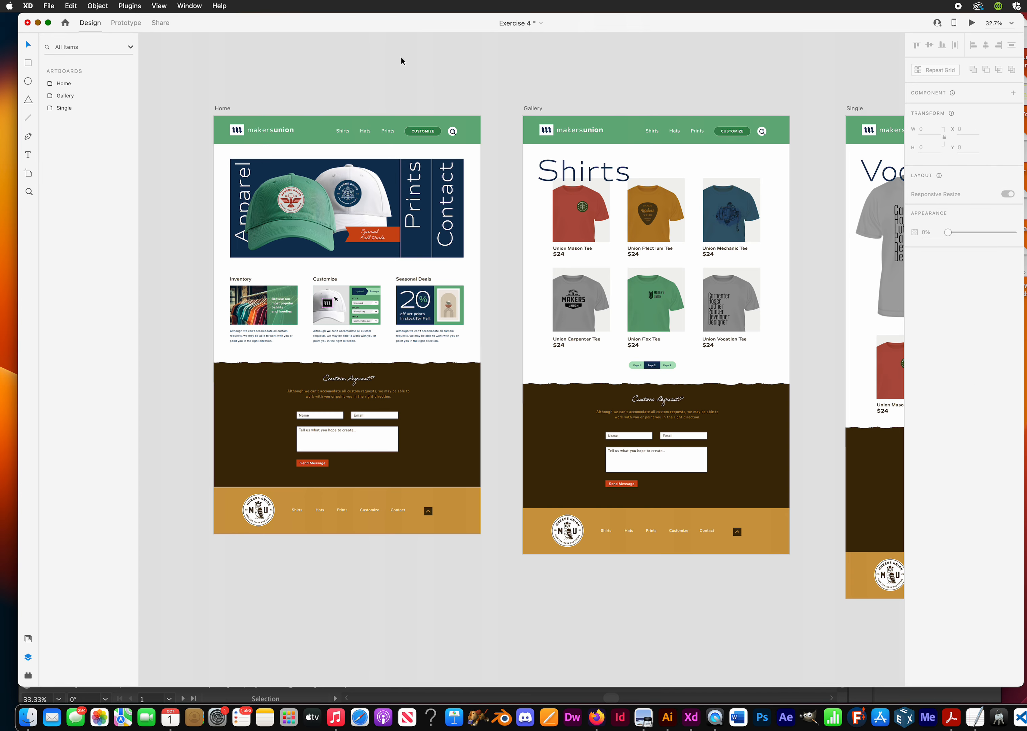
Save the document.
{"action": "key", "text": "super+s"}
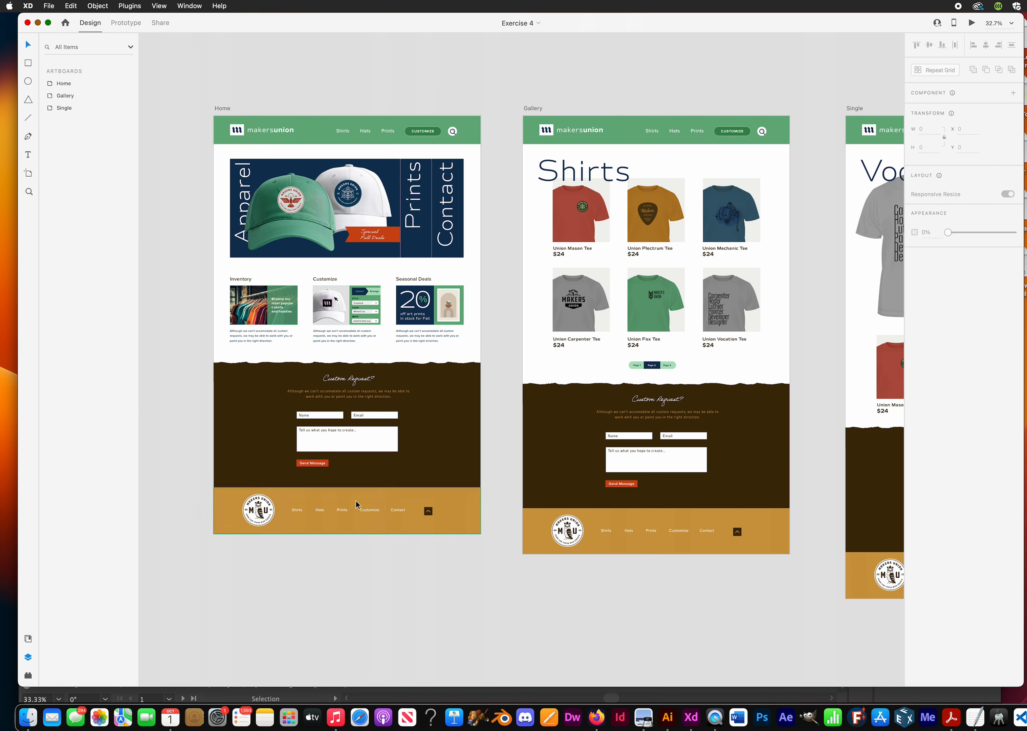
Try a dark brown #584016 fill on the Footer component's background rectangle and undo the change.
{"action": "left_click", "coordinate": [358, 505]}
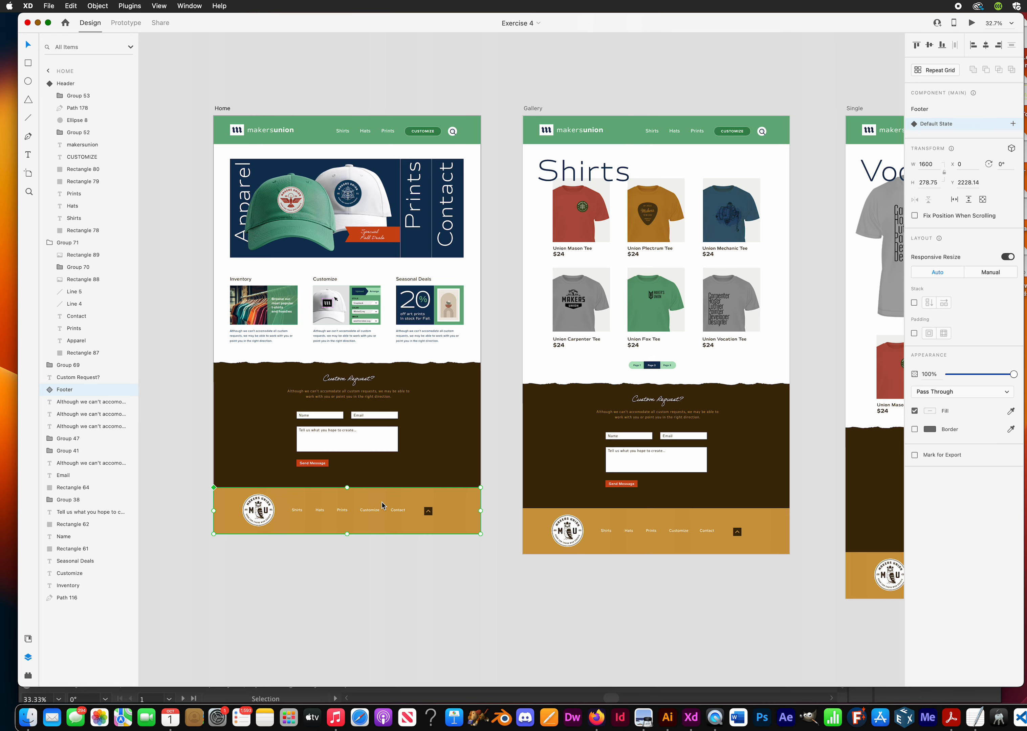
{"action": "double_click", "coordinate": [365, 500]}
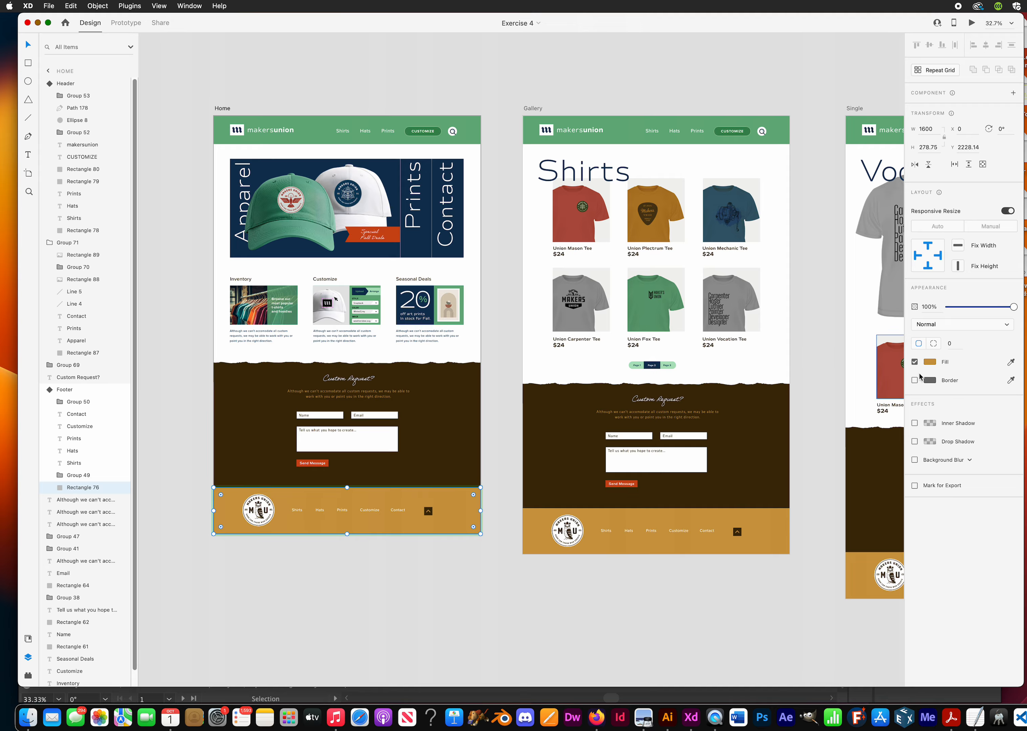
{"action": "left_click", "coordinate": [930, 362]}
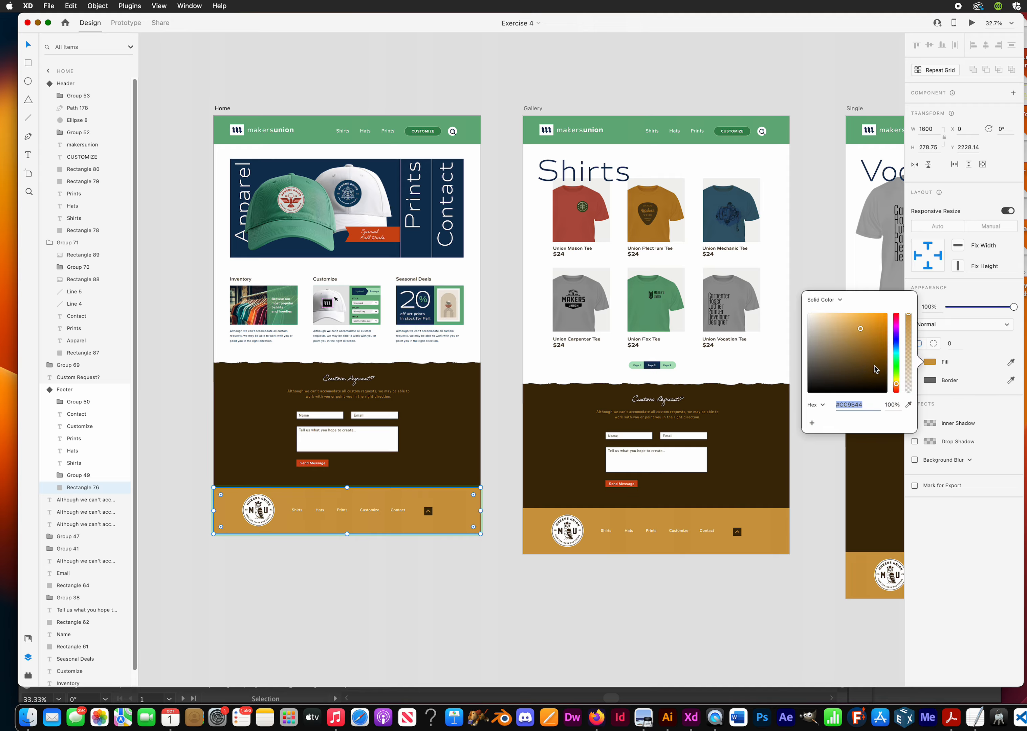
{"action": "mouse_move", "coordinate": [876, 370]}
{"action": "left_mouse_down"}
{"action": "mouse_move", "coordinate": [872, 382]}
{"action": "mouse_move", "coordinate": [867, 364]}
{"action": "left_mouse_up"}
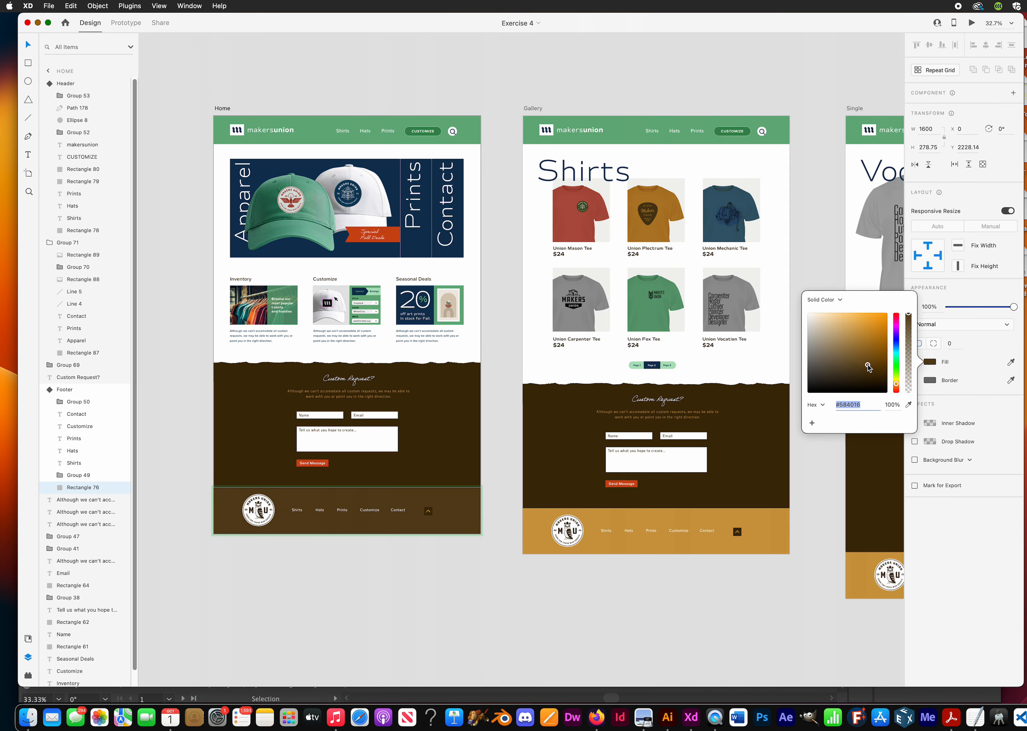
{"action": "left_click", "coordinate": [639, 628]}
{"action": "key", "text": "super+z"}
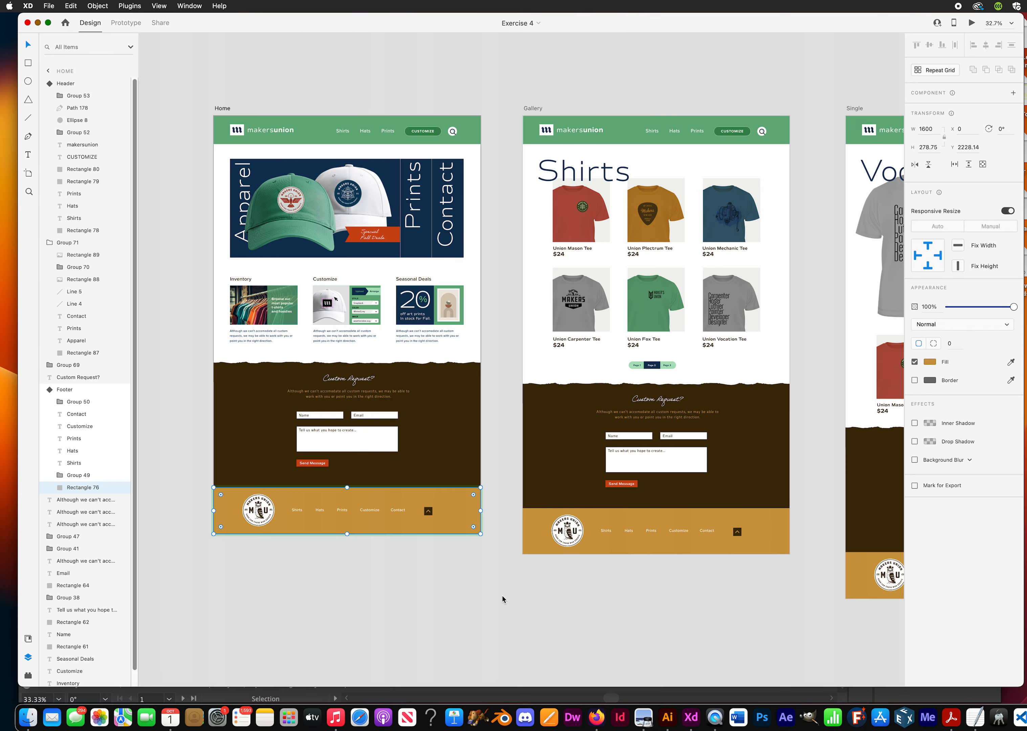
Delete the original footer groups from the Gallery and Single artboards.
{"action": "left_click", "coordinate": [502, 600]}
{"action": "left_click", "coordinate": [830, 592]}
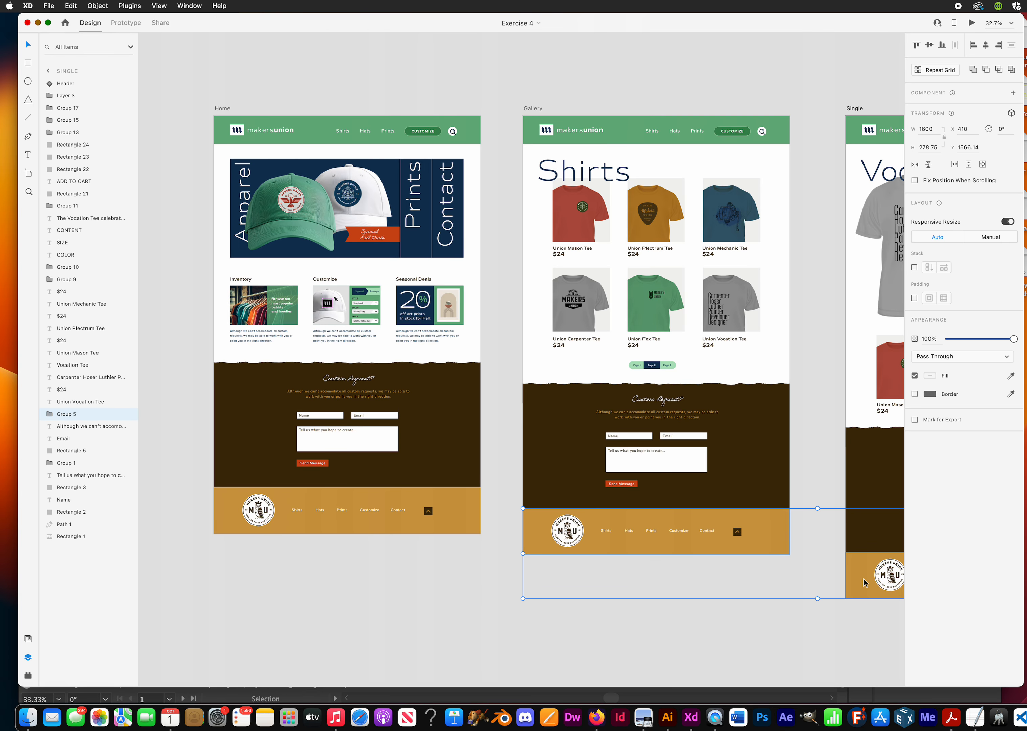
{"action": "key", "text": "Delete"}
Place copies of Home's Footer component across the lower edges of the Gallery and Single artboards.
{"action": "left_click", "coordinate": [347, 516]}
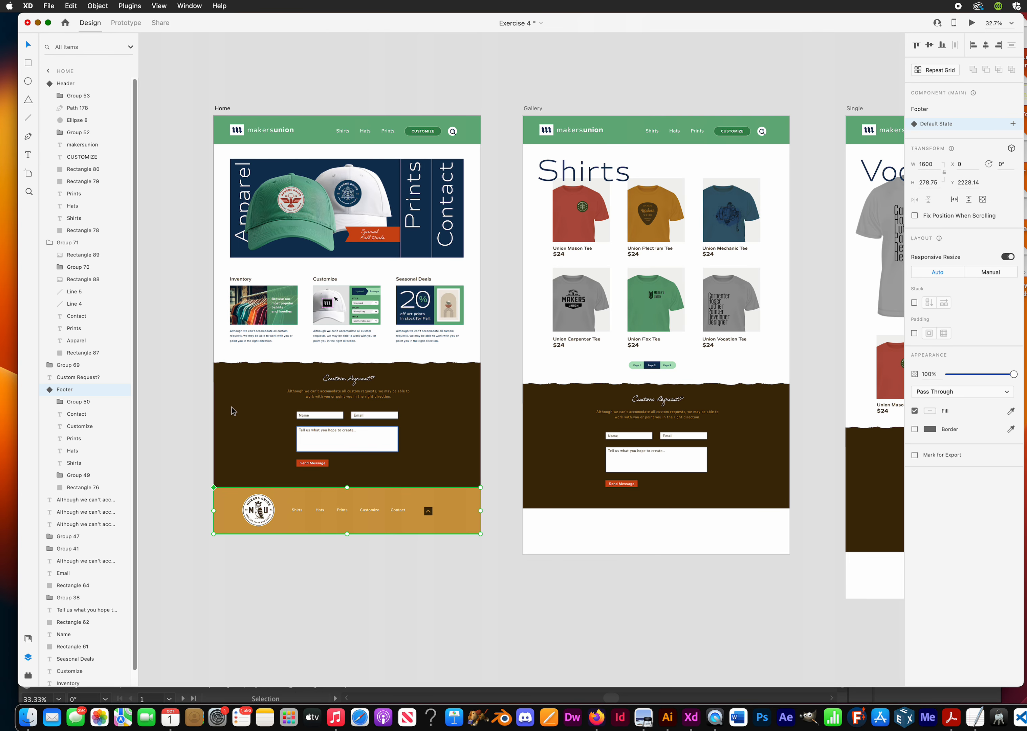
{"action": "left_click_drag", "start_coordinate": [250, 507], "coordinate": [558, 533]}
{"action": "scroll", "coordinate": [387, 522], "scroll_direction": "right", "scroll_amount": 5}
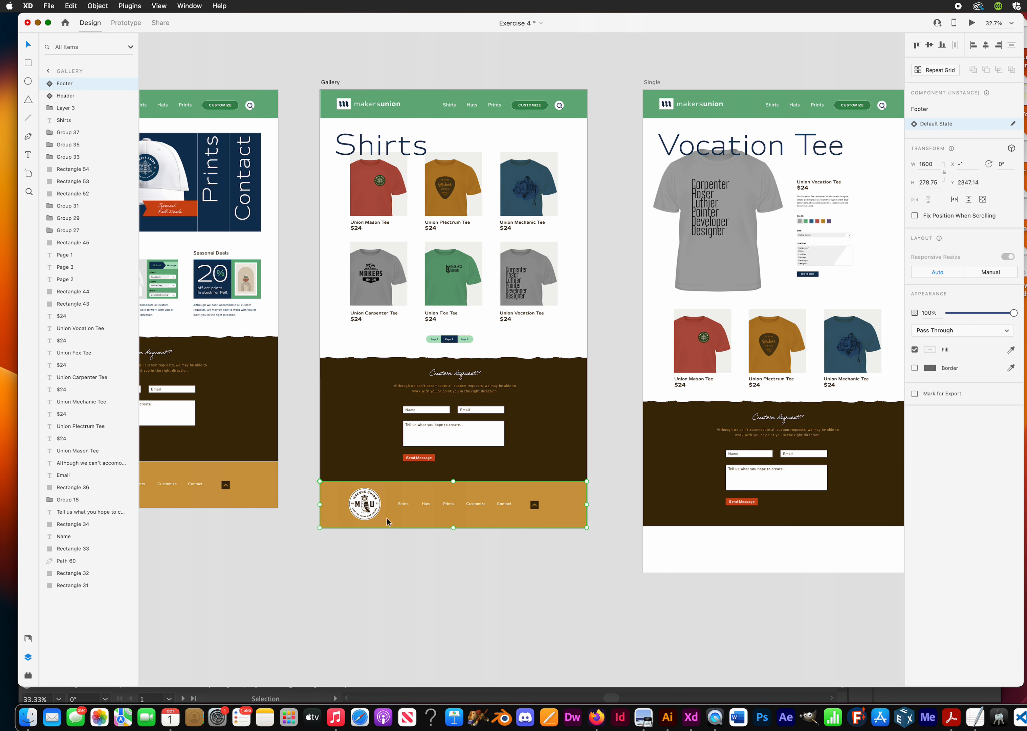
{"action": "left_click_drag", "start_coordinate": [387, 522], "coordinate": [703, 566]}
Try a muted brown #AC8C53 fill on the Footer component's background rectangle, undo the change and deselect.
{"action": "scroll", "coordinate": [477, 571], "scroll_direction": "left", "scroll_amount": 8}
{"action": "double_click", "coordinate": [318, 483]}
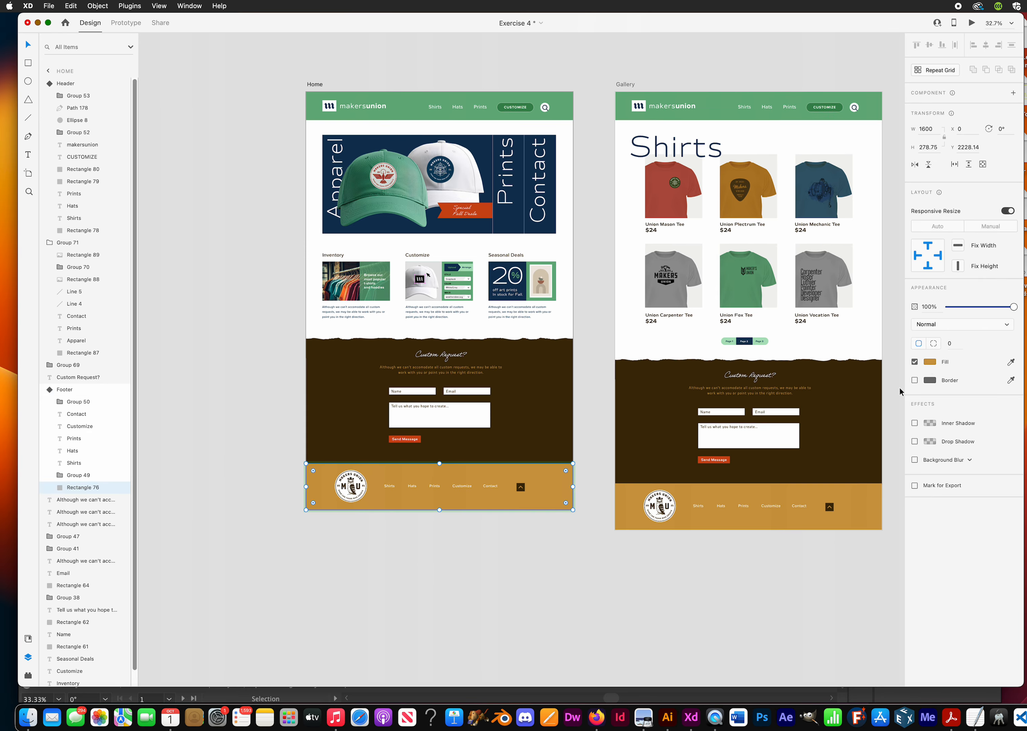
{"action": "left_click", "coordinate": [929, 362]}
{"action": "left_click_drag", "start_coordinate": [862, 325], "coordinate": [849, 339]}
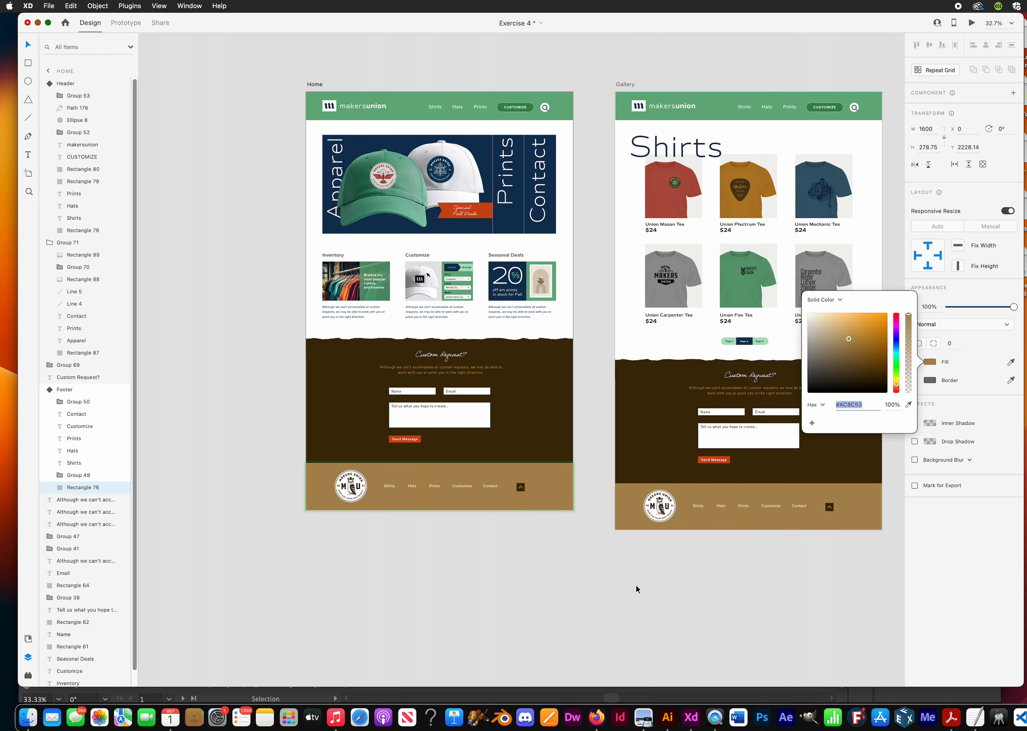
{"action": "left_click", "coordinate": [635, 592]}
{"action": "key", "text": "super+z"}
{"action": "left_click", "coordinate": [213, 296]}
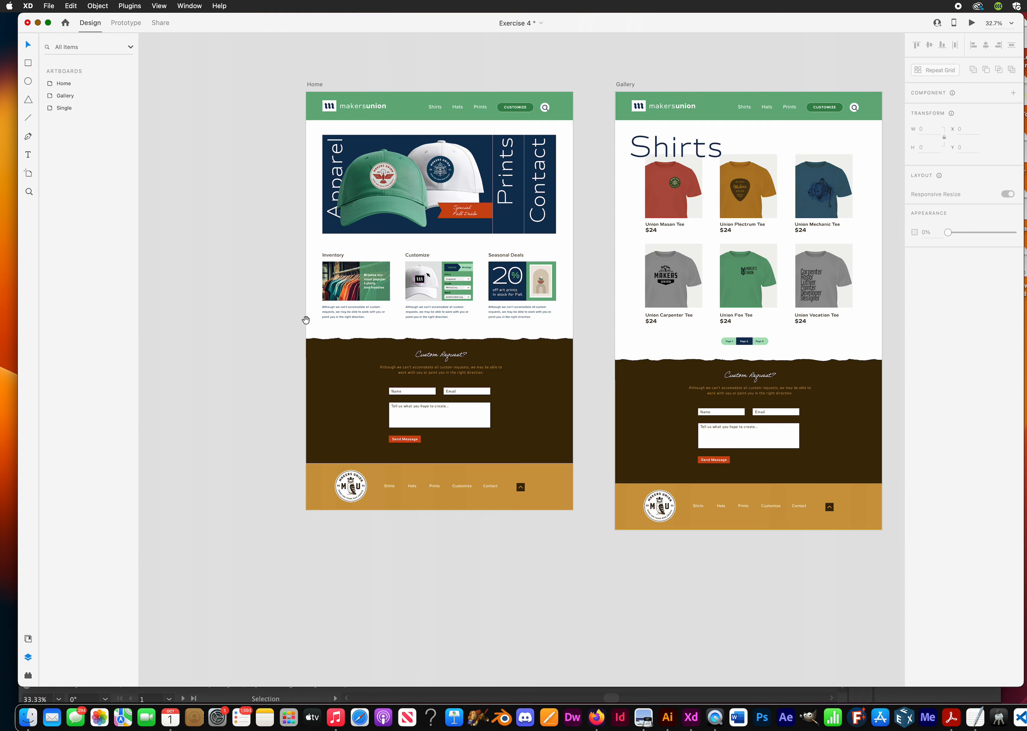
Select the Header component on the Home artboard and save the document.
{"action": "left_click_drag", "start_coordinate": [306, 321], "coordinate": [214, 307]}
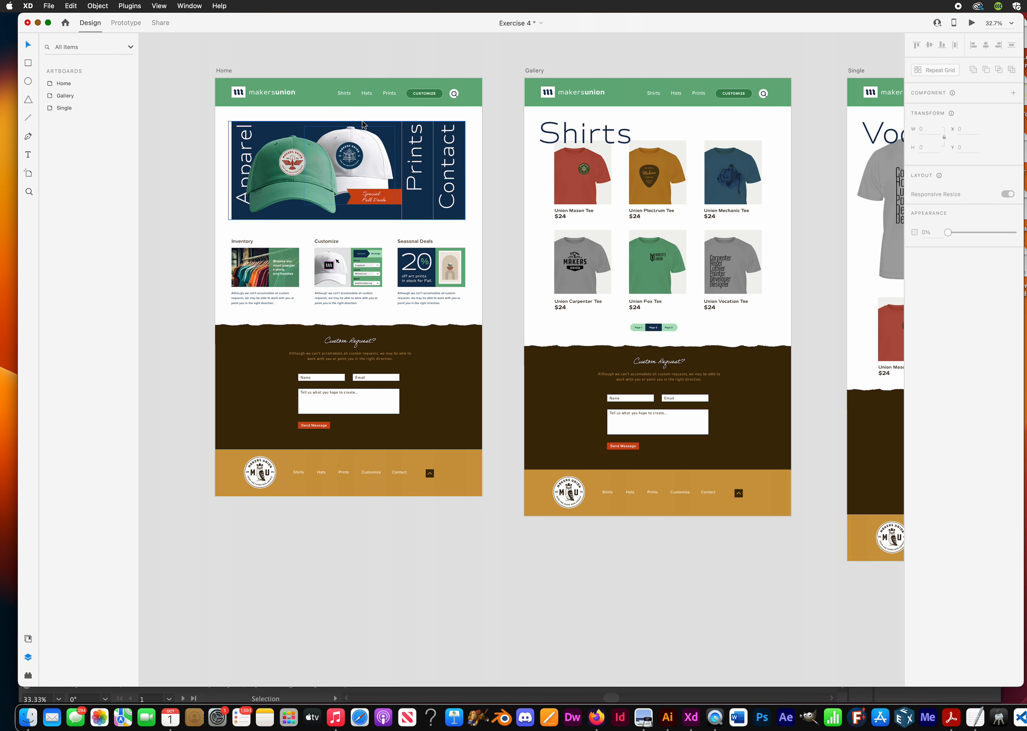
{"action": "left_click", "coordinate": [331, 95]}
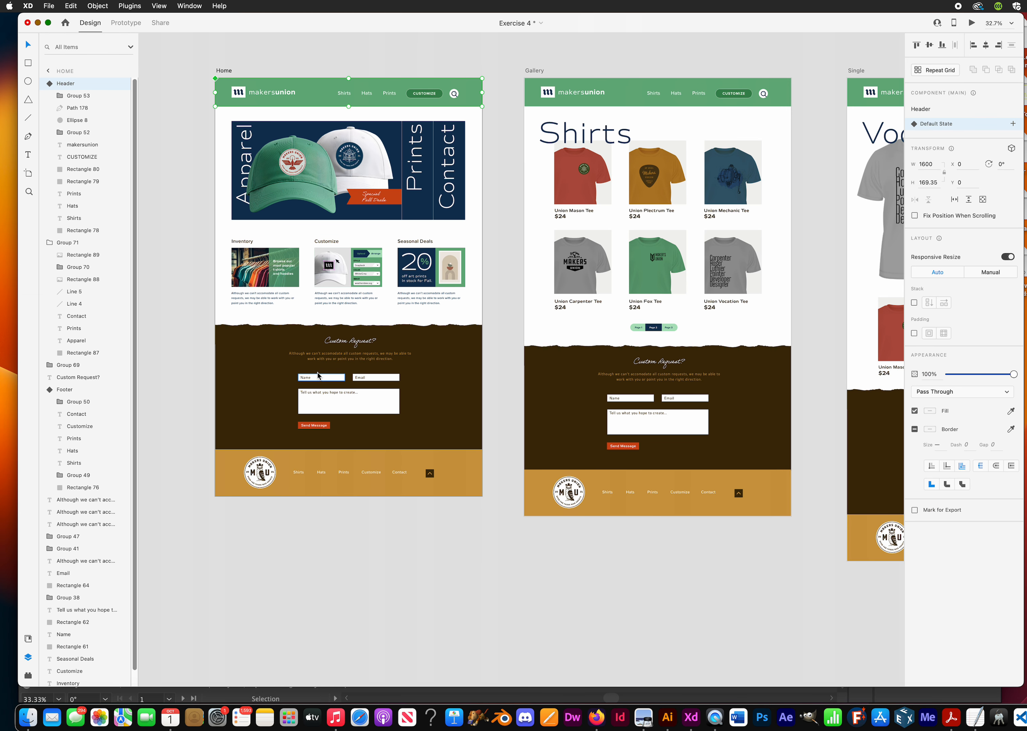
{"action": "key", "text": "super+s"}
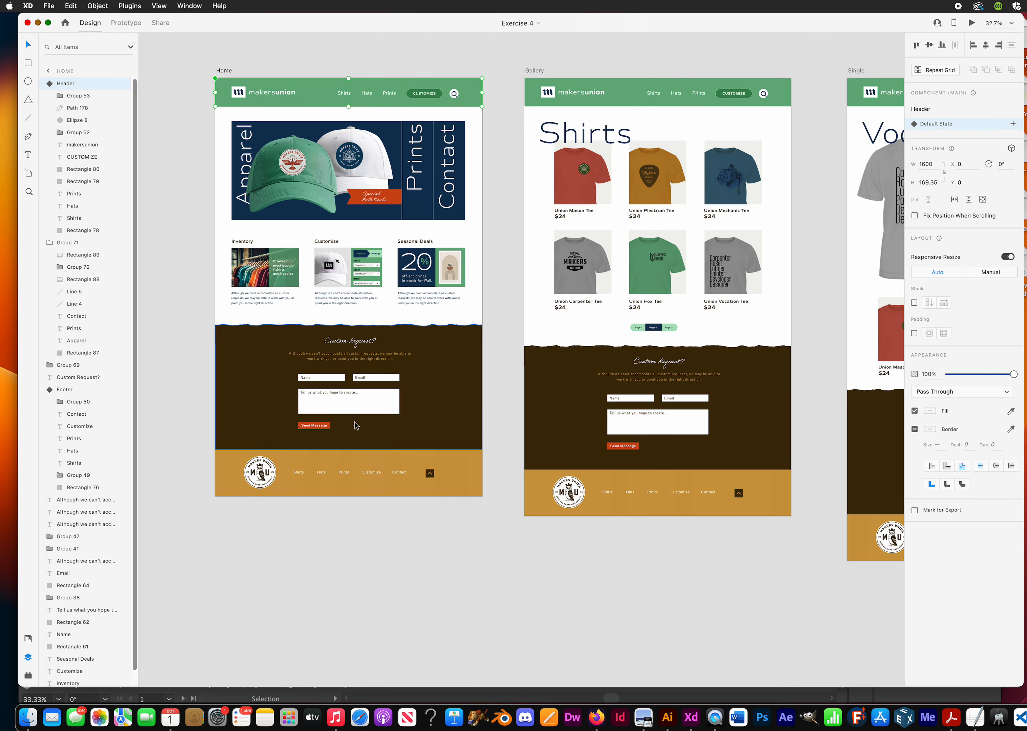
Show the document assets and add the Inventory heading's text formatting as a character style named Heading 2.
{"action": "left_click", "coordinate": [28, 639]}
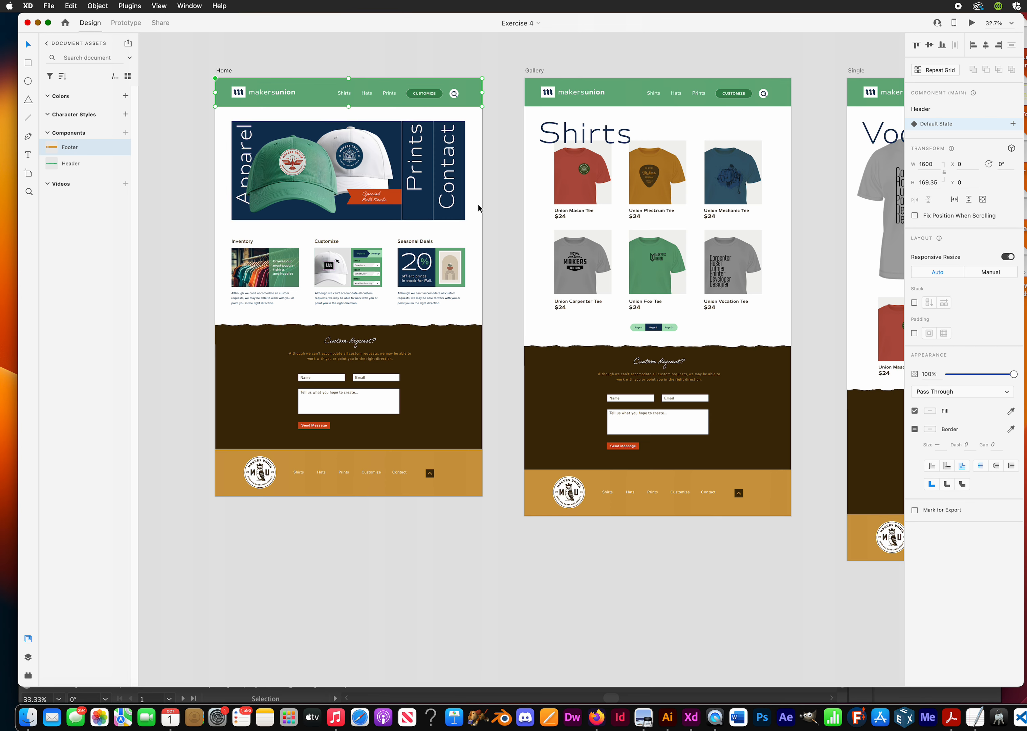
{"action": "left_click", "coordinate": [249, 244]}
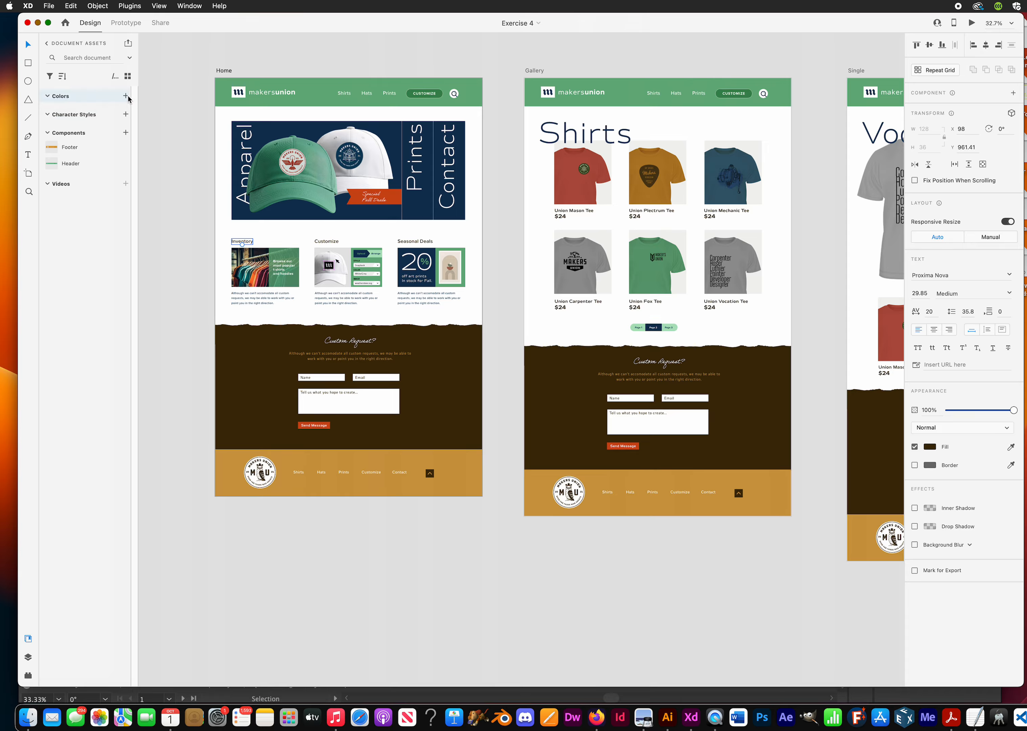
{"action": "left_click", "coordinate": [126, 115]}
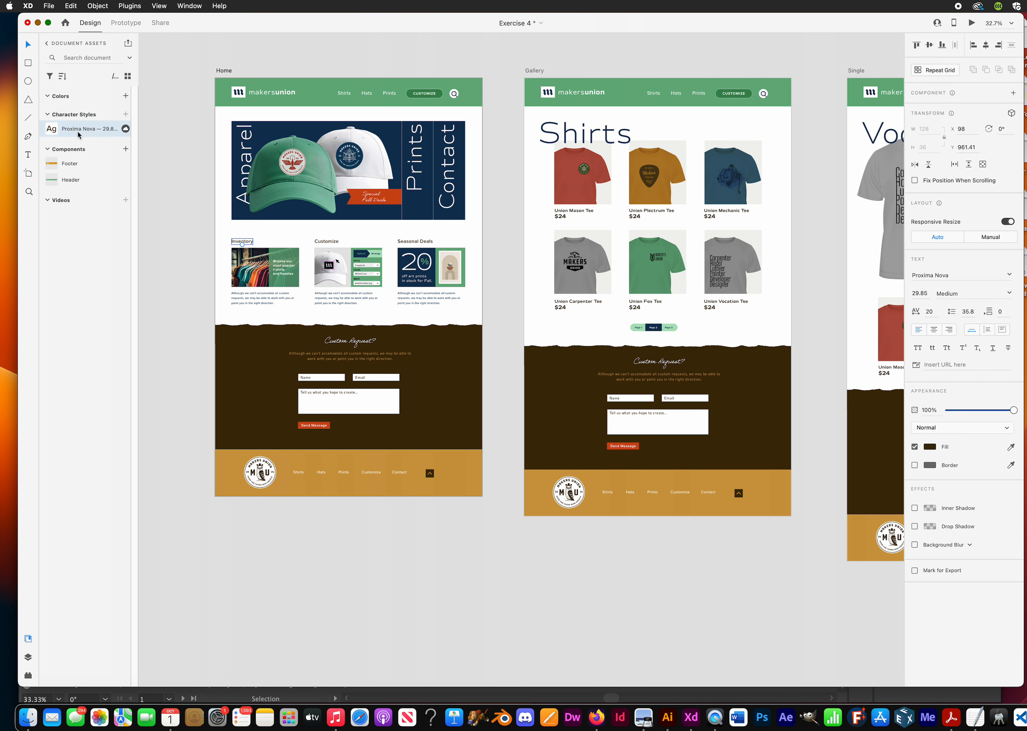
{"action": "mouse_move", "coordinate": [79, 134]}
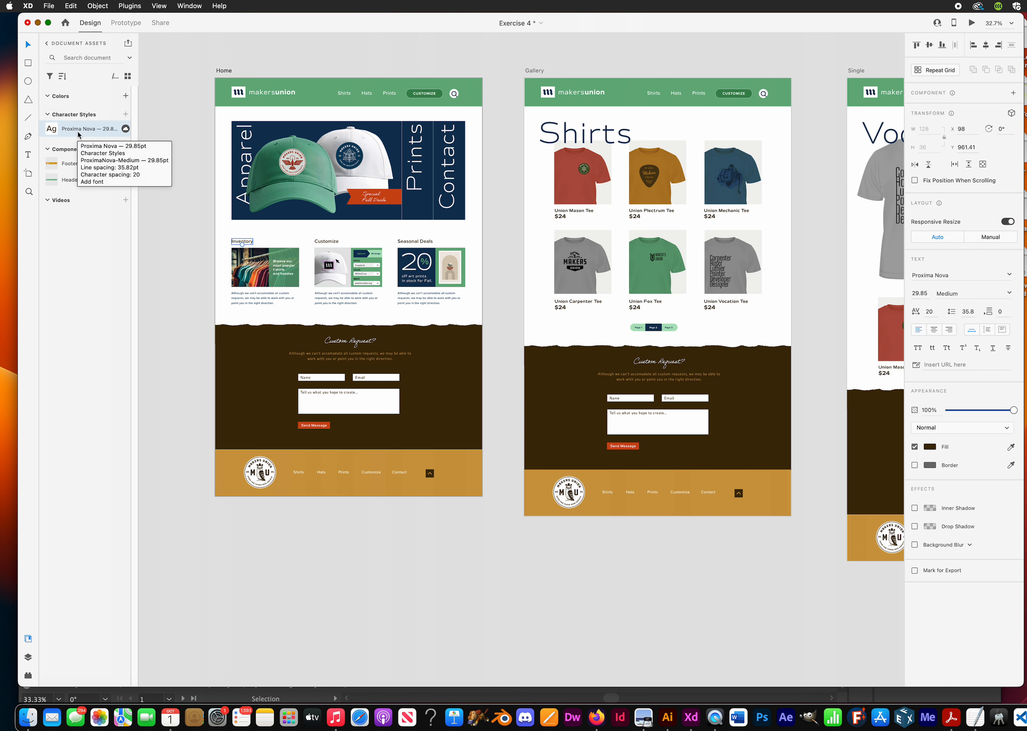
{"action": "double_click", "coordinate": [78, 131]}
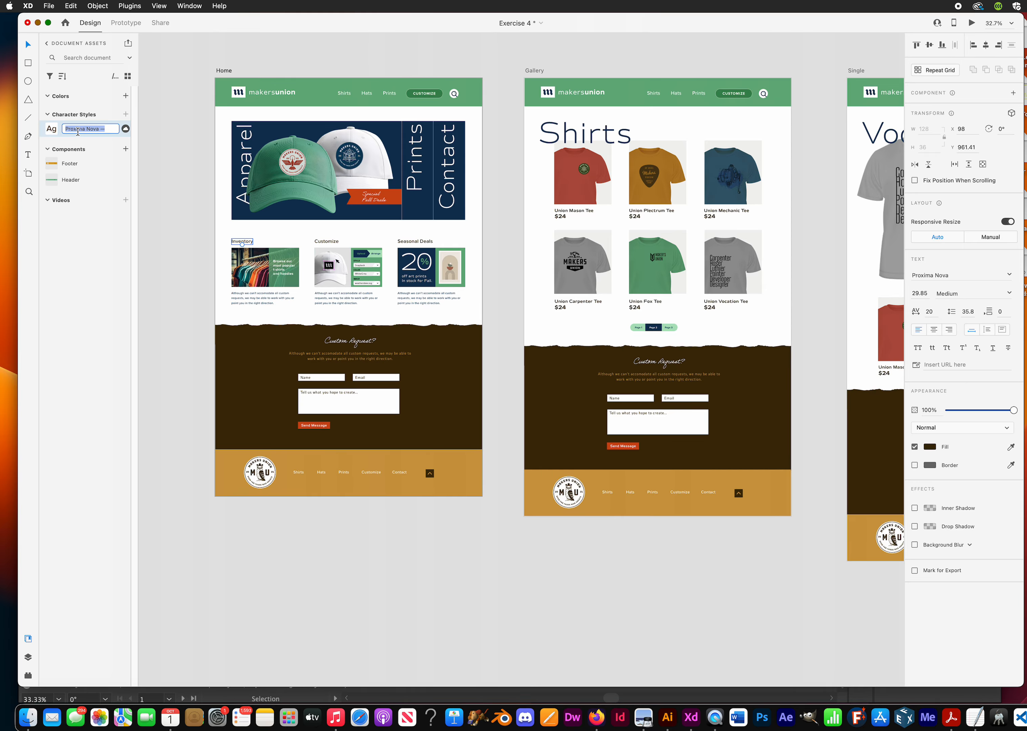
{"action": "type", "text": "Heading 2"}
{"action": "key", "text": "Return"}
Add the formatting of the vertical Prints text in Home's hero banner as a character style named Hero Heading.
{"action": "left_click", "coordinate": [420, 154]}
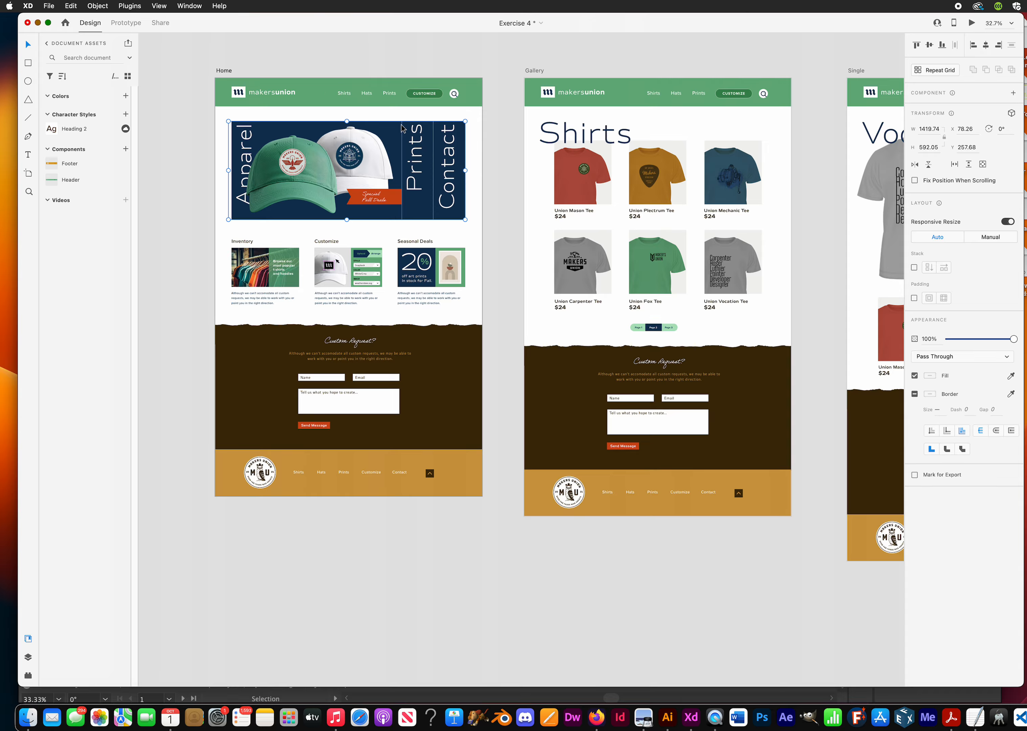
{"action": "double_click", "coordinate": [389, 127]}
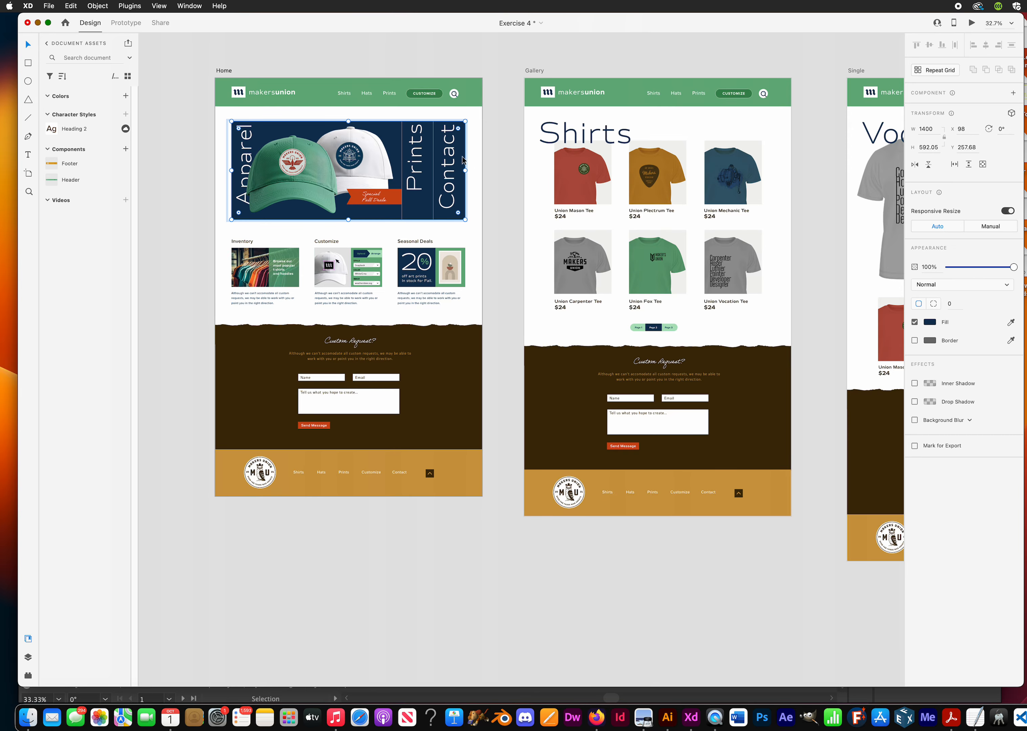
{"action": "double_click", "coordinate": [420, 158]}
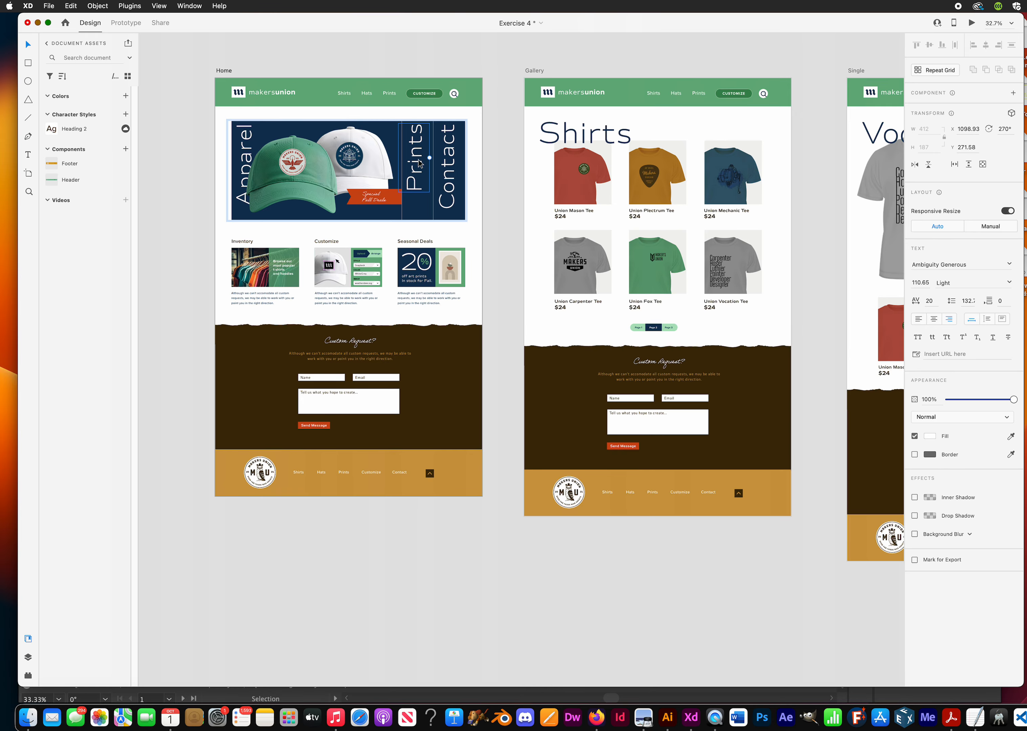
{"action": "left_click", "coordinate": [126, 114]}
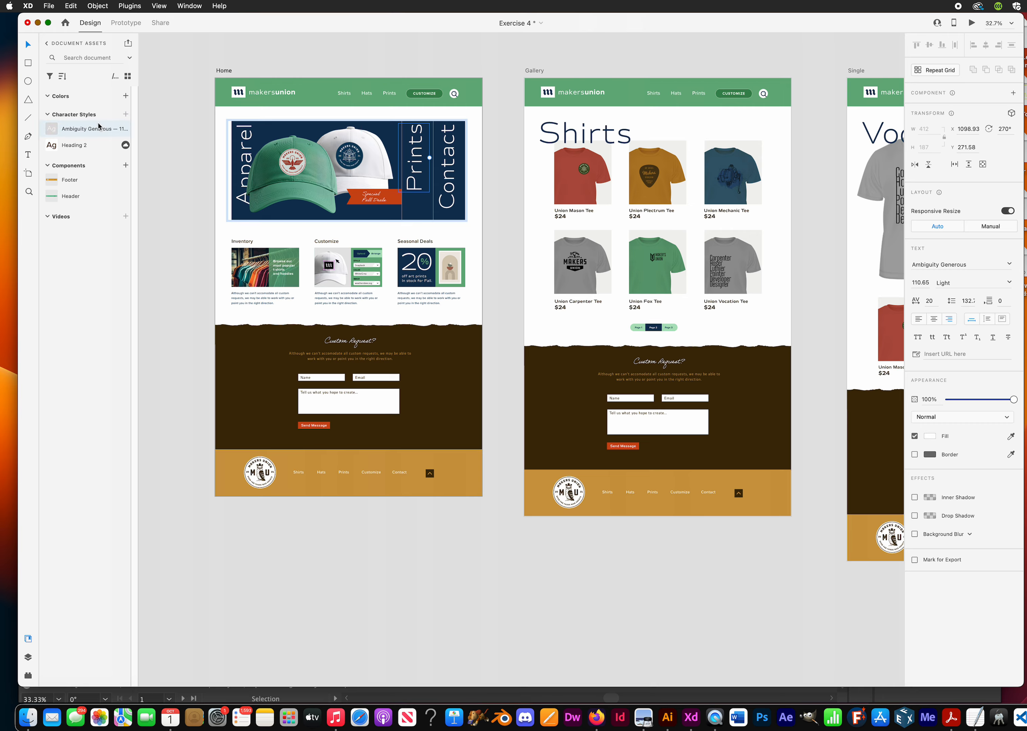
{"action": "double_click", "coordinate": [86, 129]}
{"action": "type", "text": "Hero "}
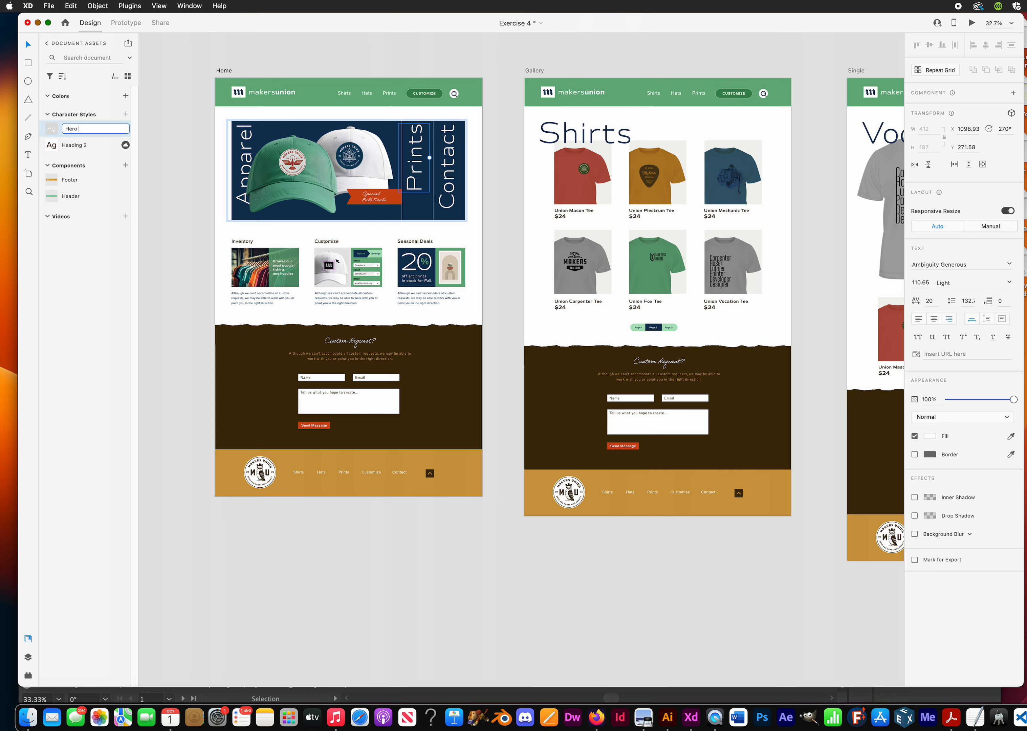
{"action": "type", "text": "Heading"}
{"action": "key", "text": "Return"}
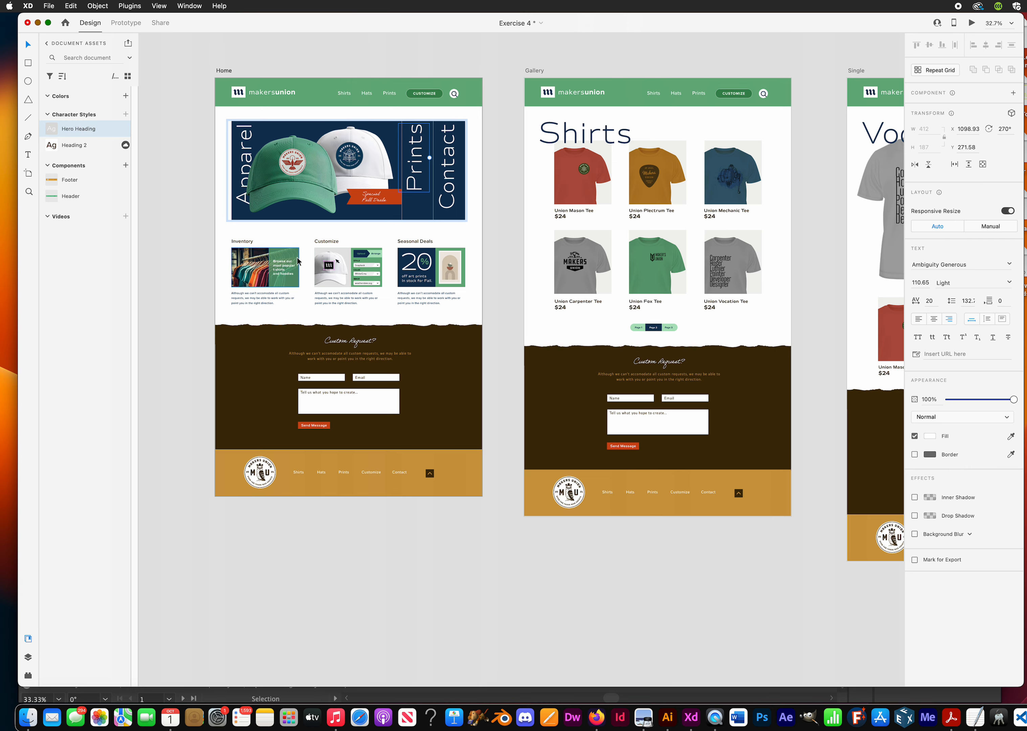
Add the formatting of the paragraph under Home's Inventory image as a character style named Body Copy.
{"action": "left_click", "coordinate": [256, 301]}
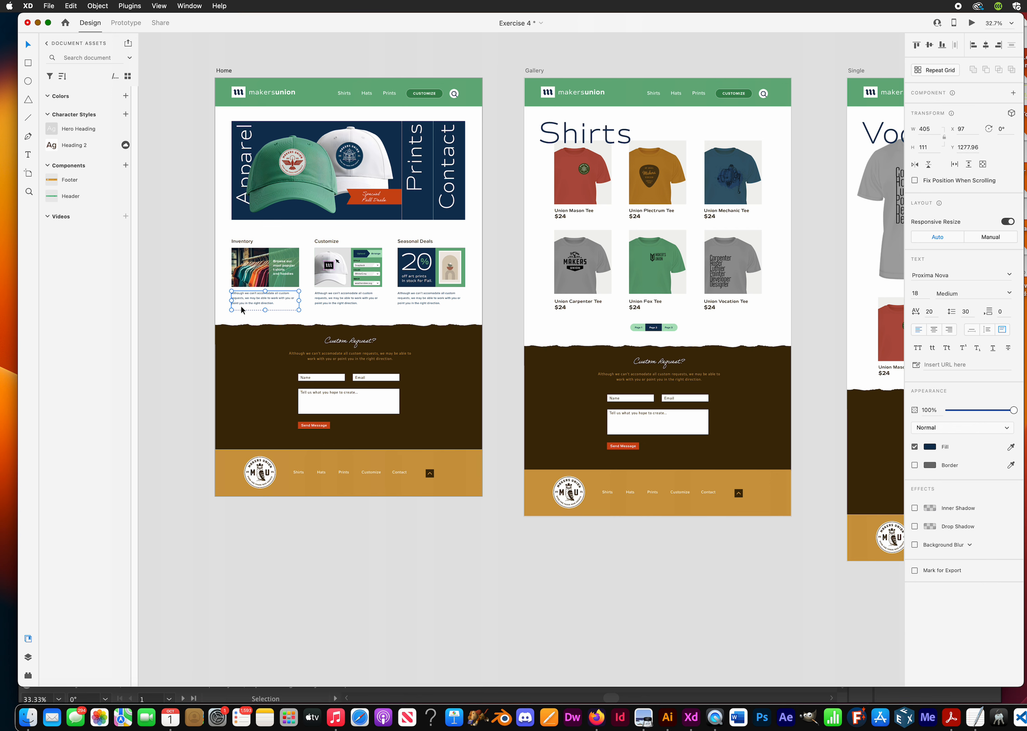
{"action": "left_click", "coordinate": [126, 114]}
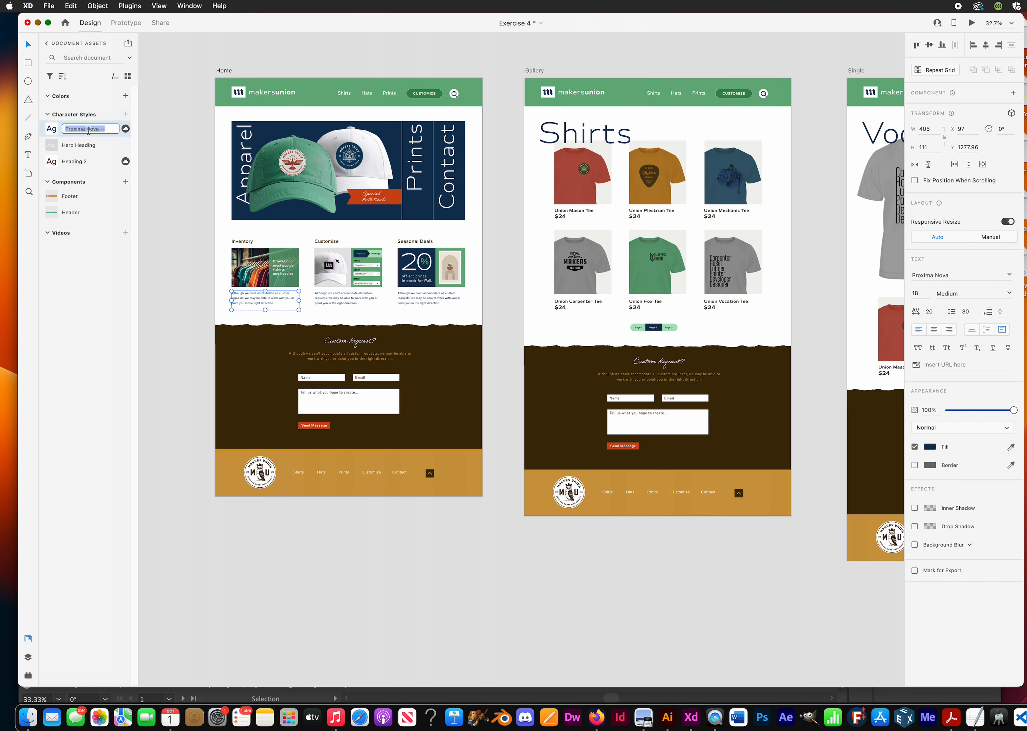
{"action": "type", "text": "Body Copy"}
{"action": "key", "text": "Return"}
Add the formatting of Home's "Custom Request?" heading as a character style named Script and deselect.
{"action": "left_click", "coordinate": [360, 342]}
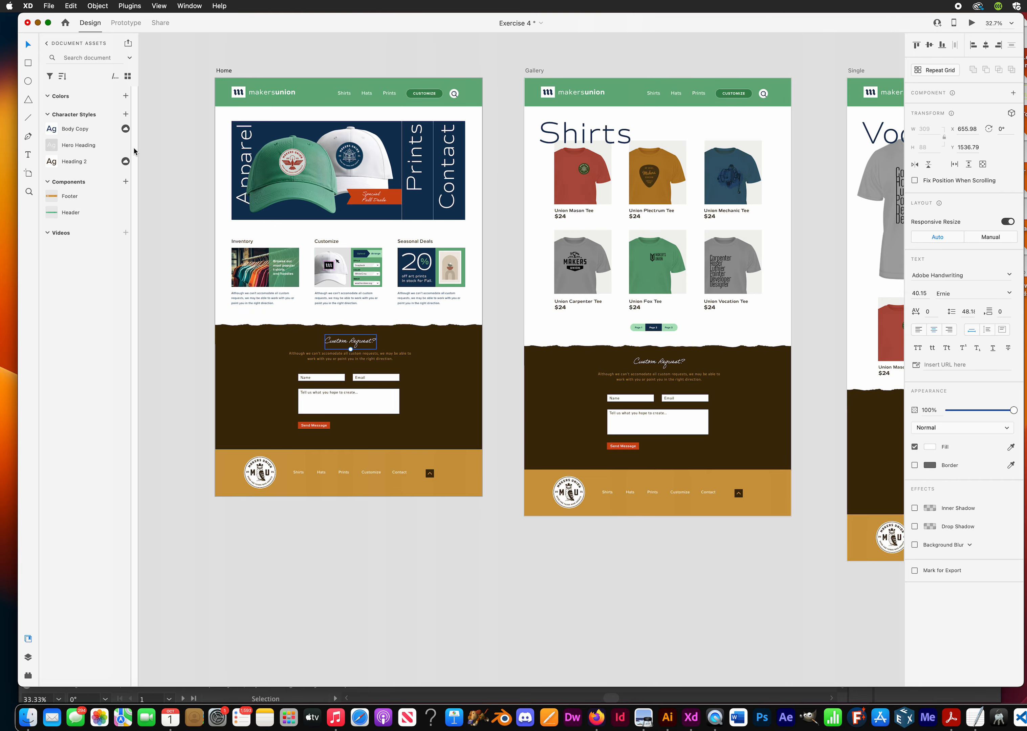
{"action": "left_click", "coordinate": [125, 114]}
{"action": "double_click", "coordinate": [85, 129]}
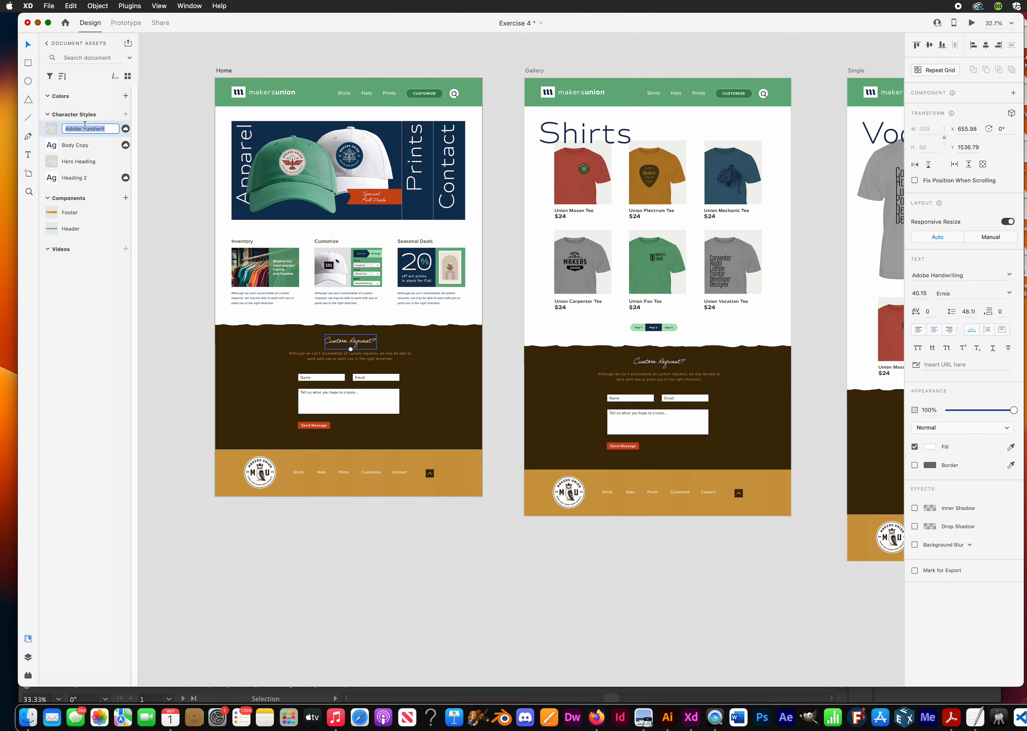
{"action": "type", "text": "Script"}
{"action": "key", "text": "Return"}
{"action": "left_click", "coordinate": [678, 581]}
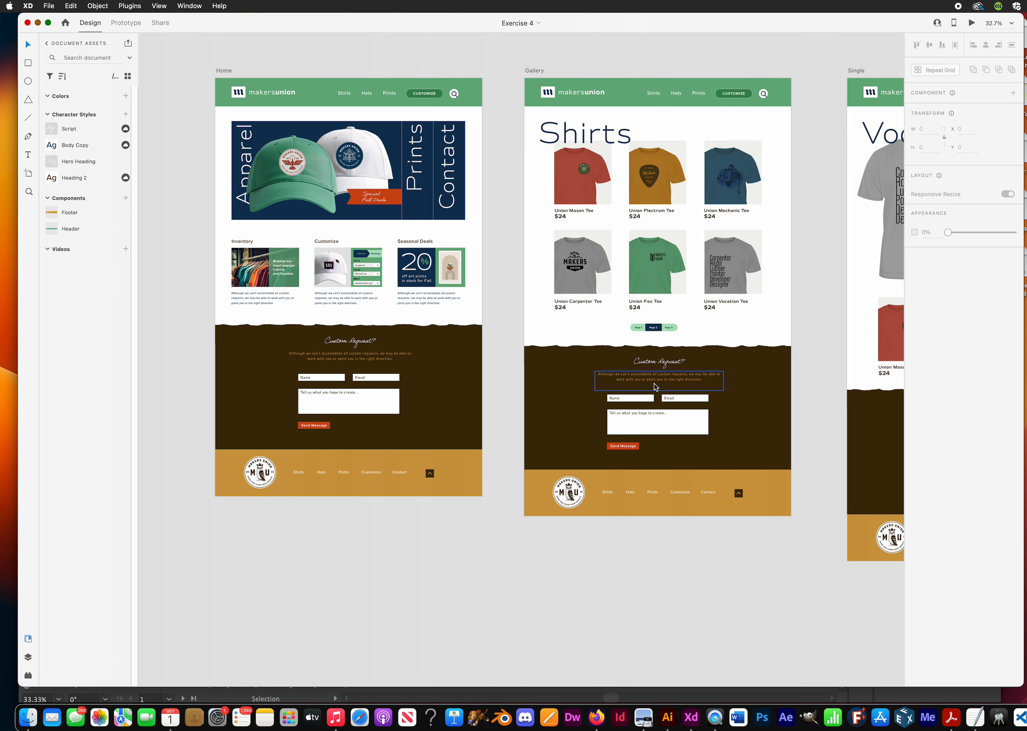
Try the Body Copy style on Gallery's Custom Request paragraph, move the text onto the white area, and undo both changes.
{"action": "left_click", "coordinate": [656, 384]}
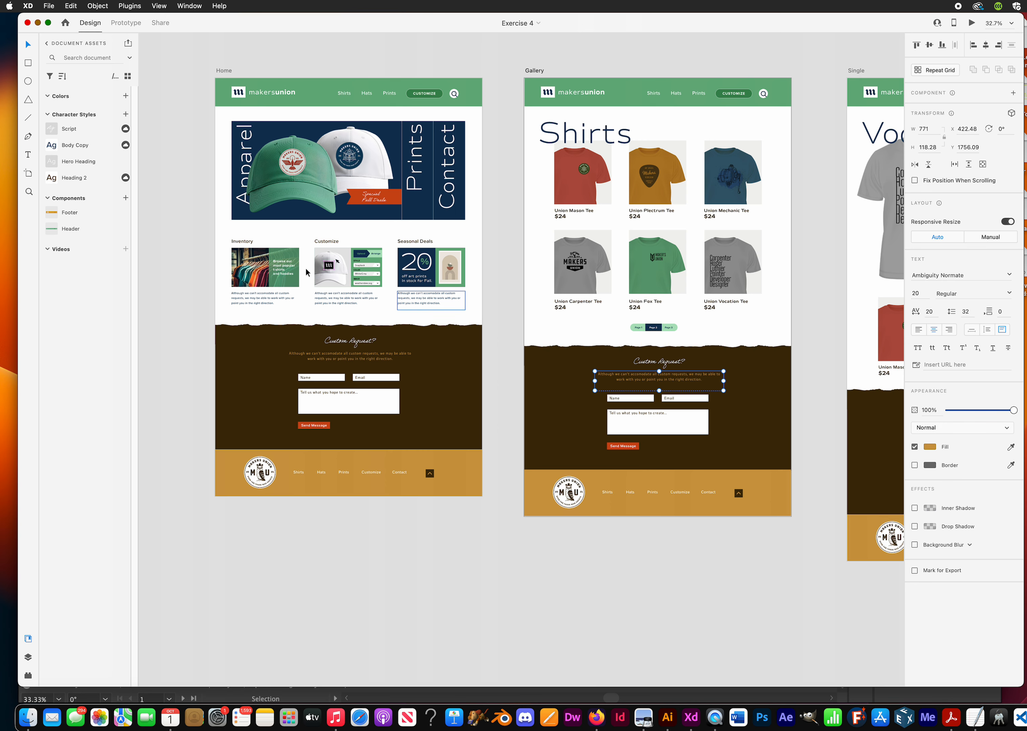
{"action": "left_click", "coordinate": [82, 149]}
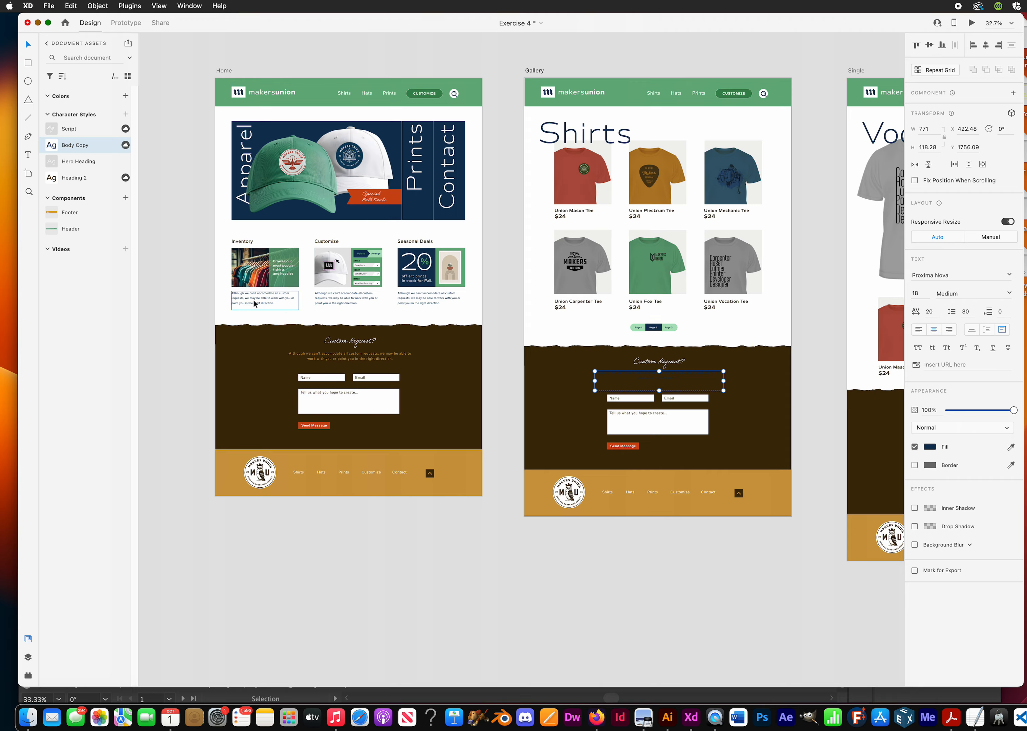
{"action": "left_click_drag", "start_coordinate": [643, 386], "coordinate": [594, 338]}
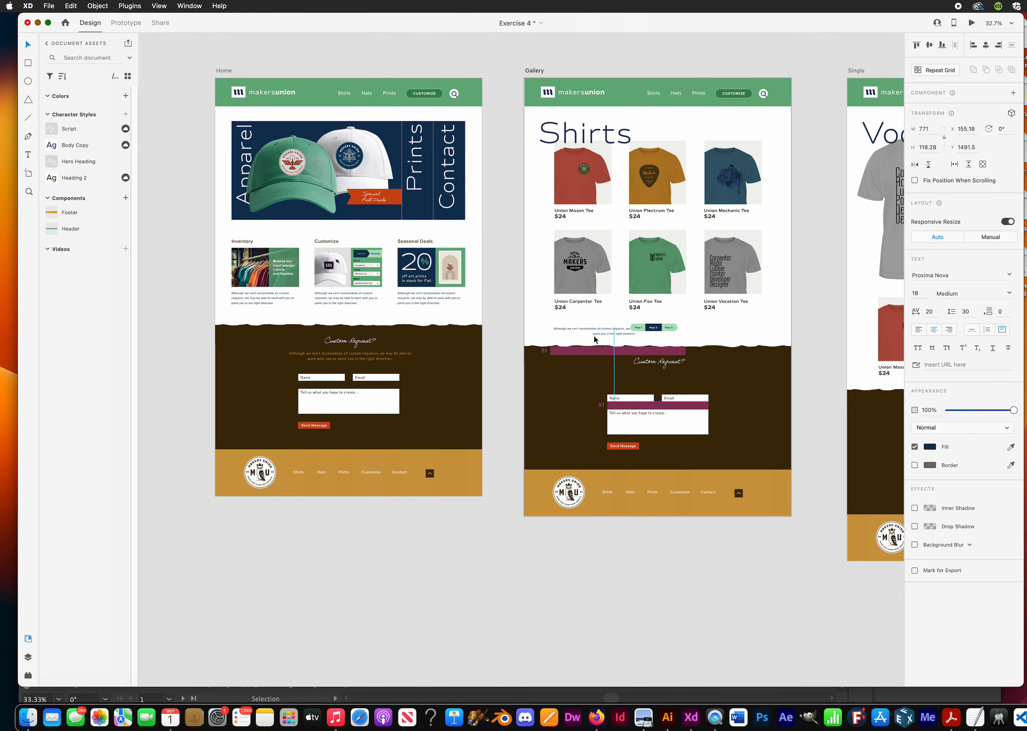
{"action": "key", "text": "cmd+z"}
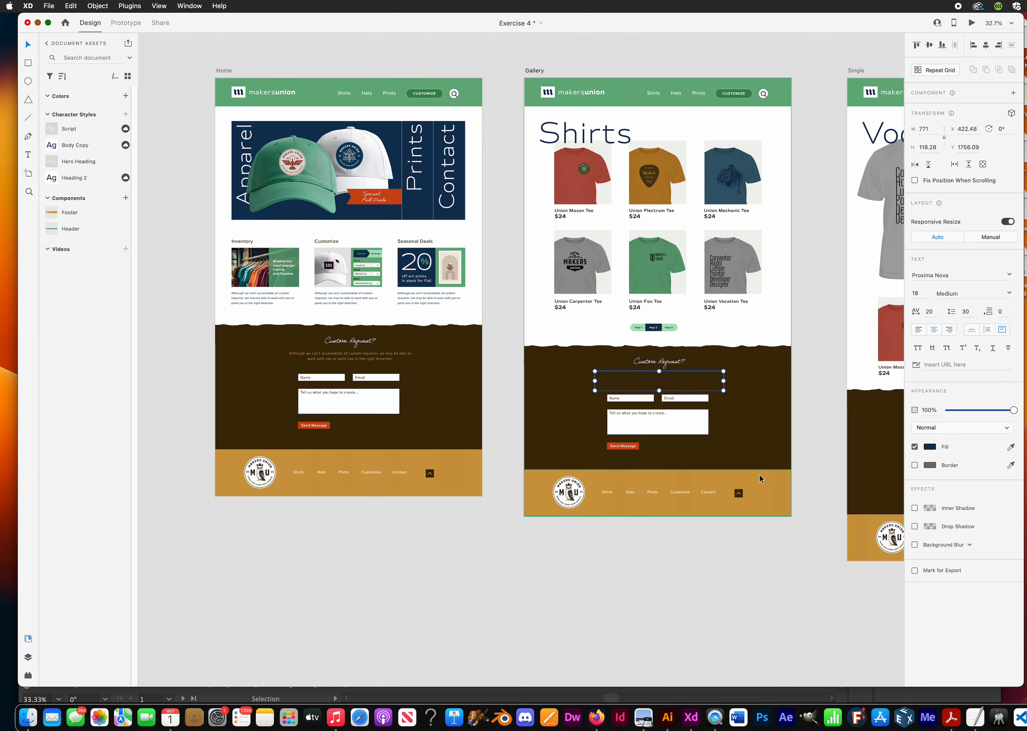
{"action": "key", "text": "cmd+z"}
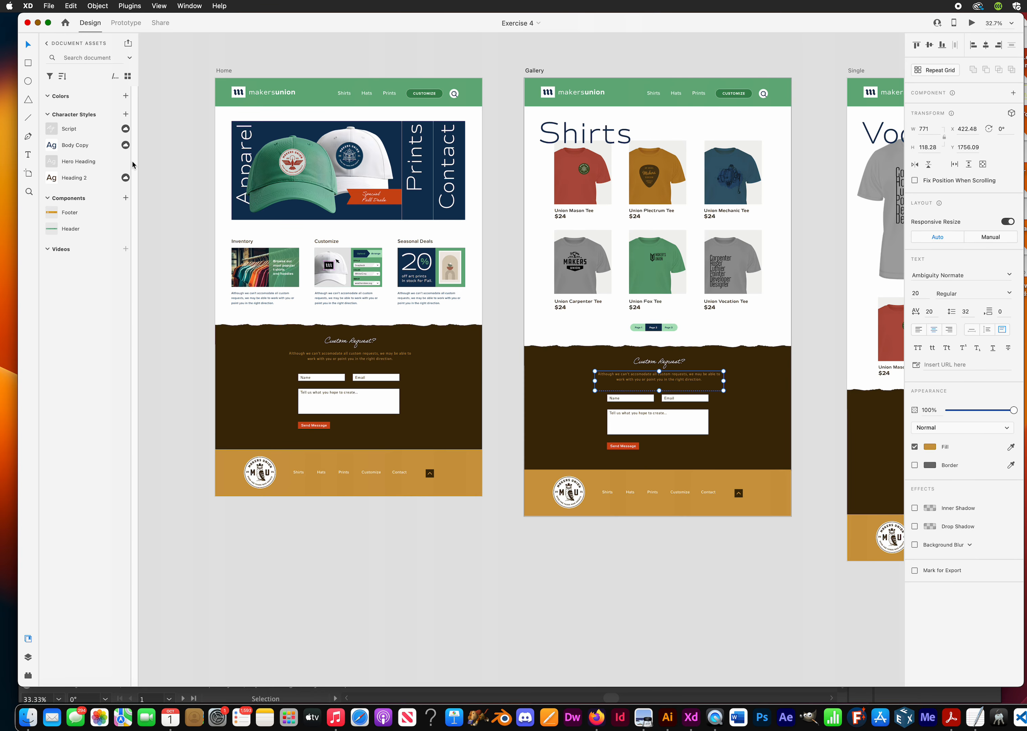
Try the Script style on Gallery's Custom Request paragraph, undo it and deselect.
{"action": "left_click", "coordinate": [68, 131]}
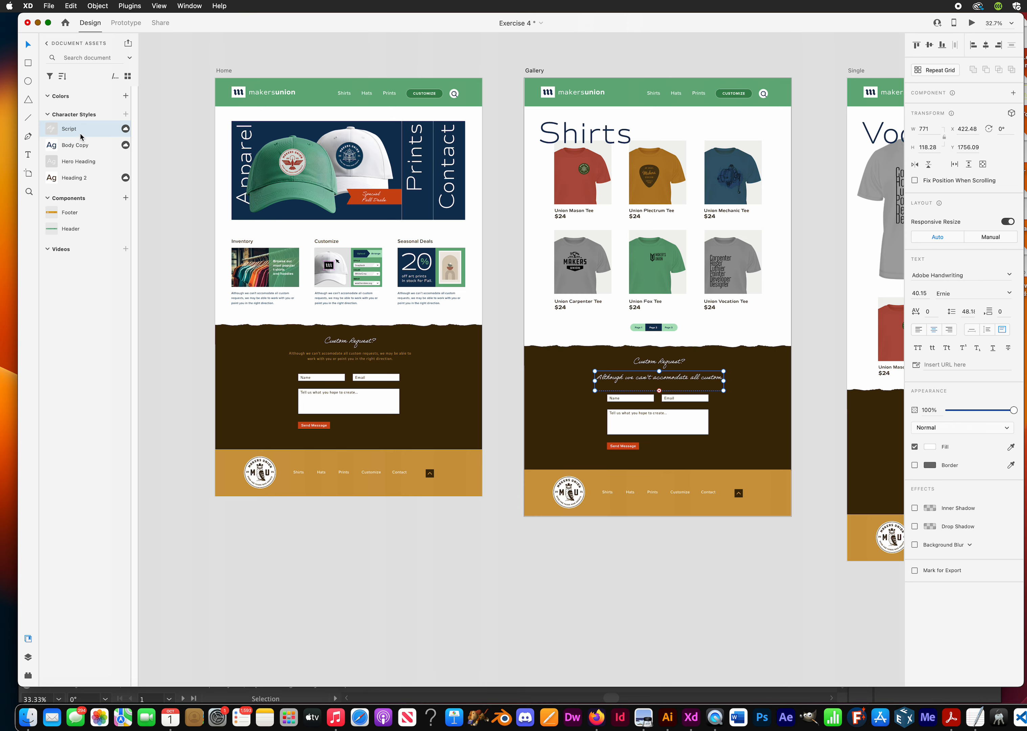
{"action": "key", "text": "ctrl+z"}
{"action": "left_click", "coordinate": [533, 613]}
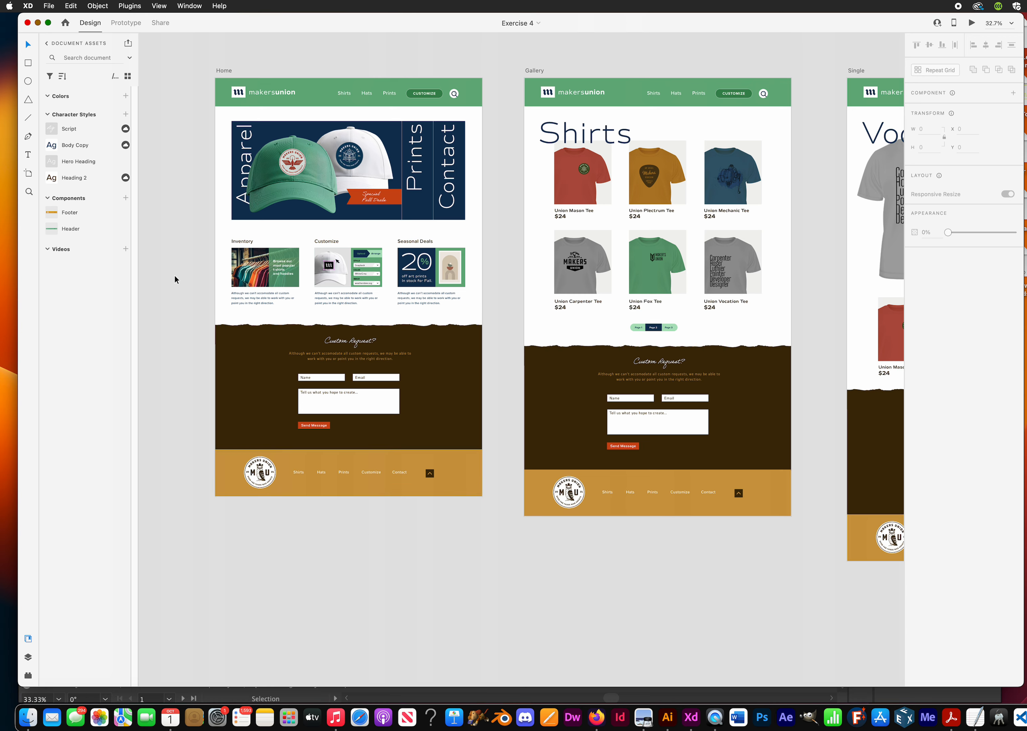
Add the green fill of the Header component's background rectangle to the document colors.
{"action": "left_click", "coordinate": [316, 90]}
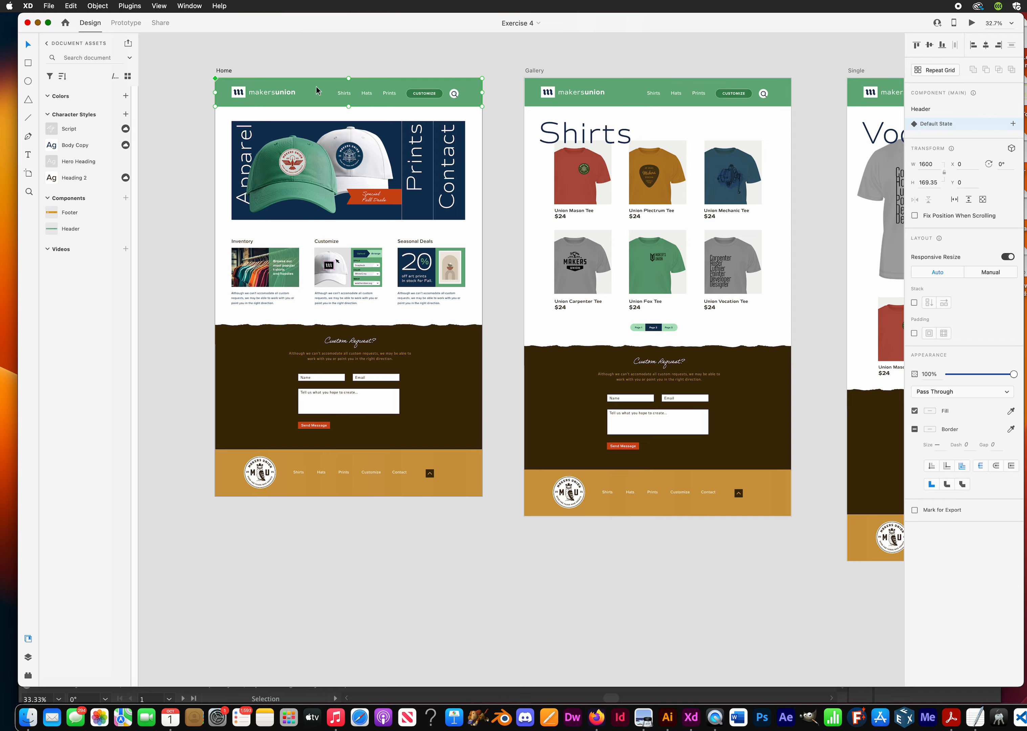
{"action": "double_click", "coordinate": [317, 91]}
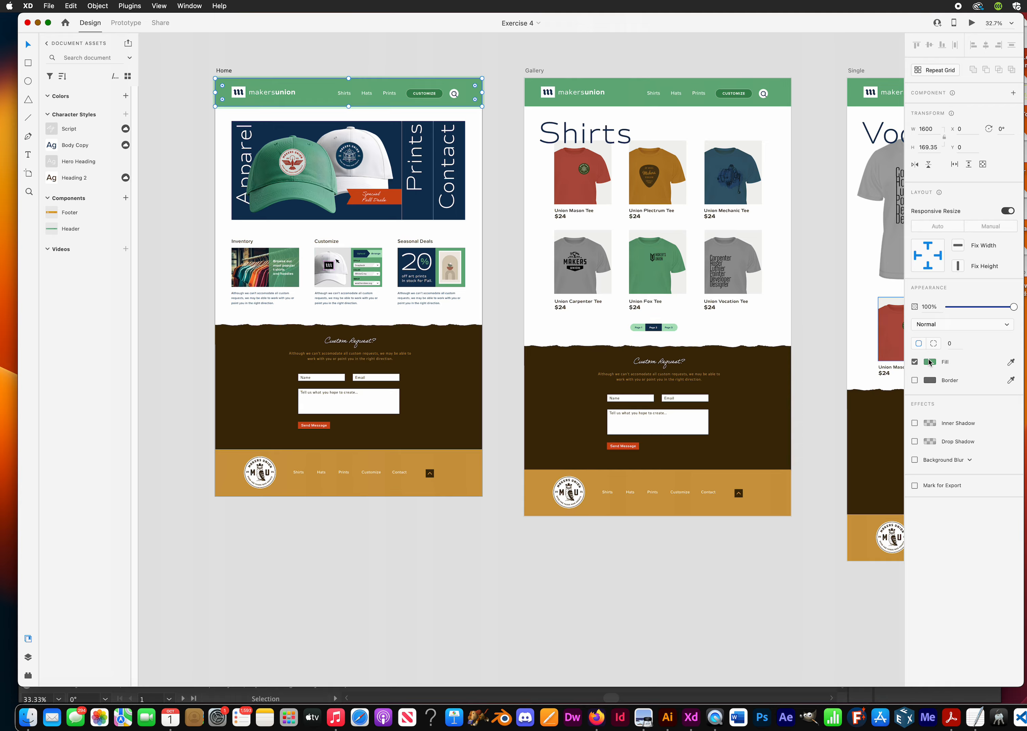
{"action": "left_click", "coordinate": [126, 96]}
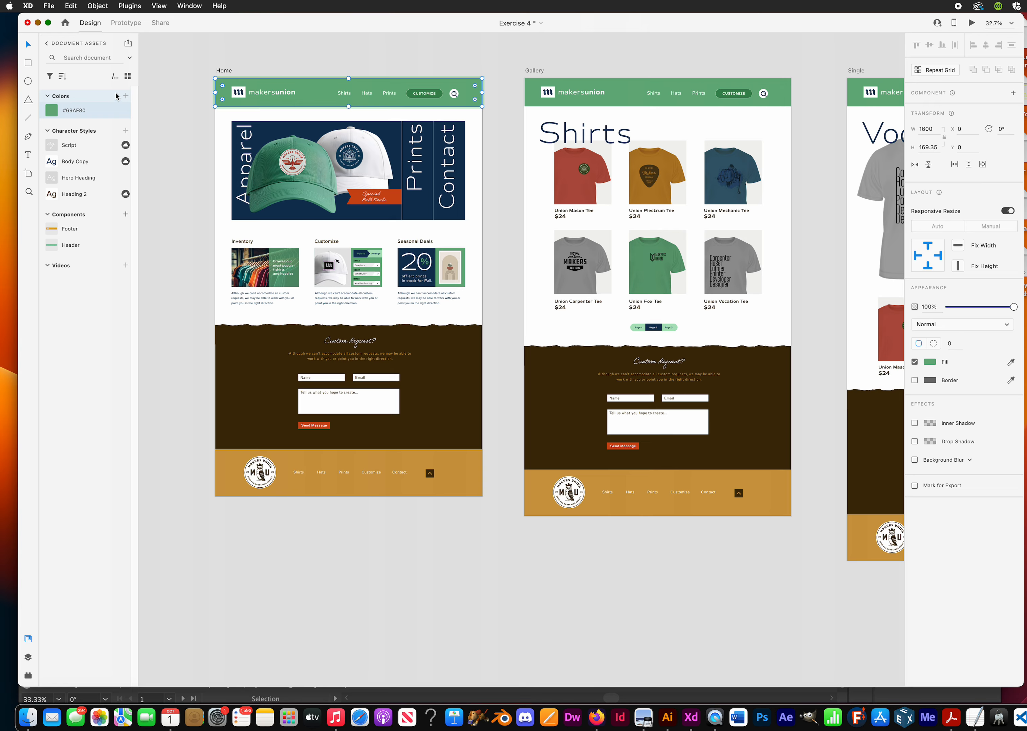
Rename the green document color as Pale Green.
{"action": "double_click", "coordinate": [70, 111]}
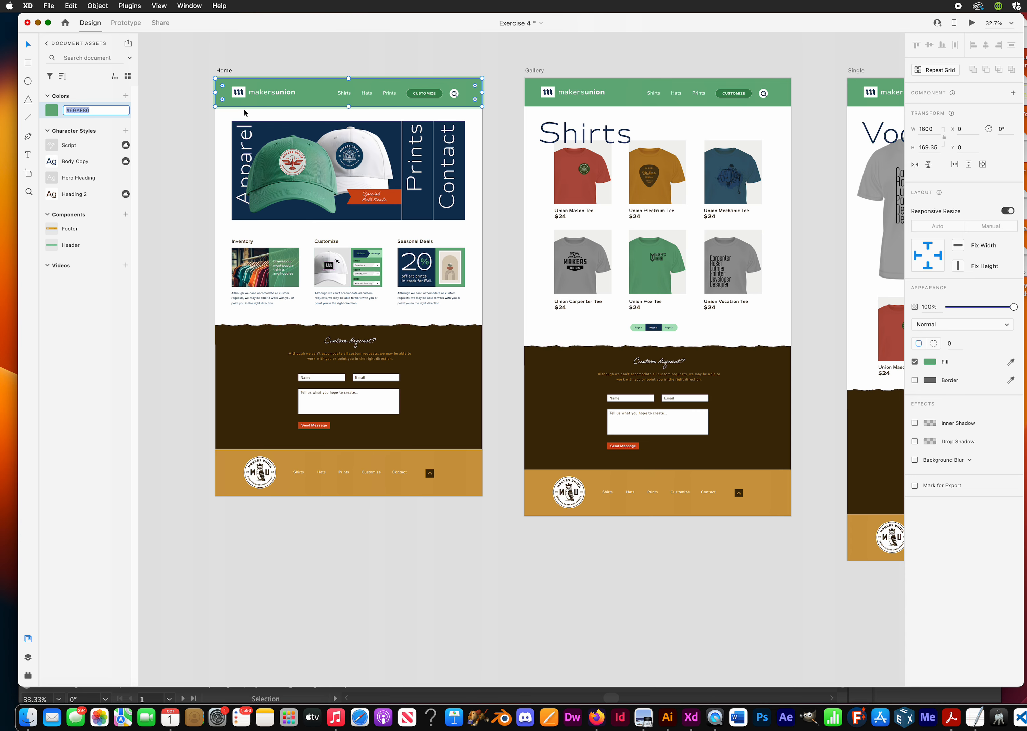
{"action": "type", "text": "Pale Green"}
{"action": "key", "text": "Return"}
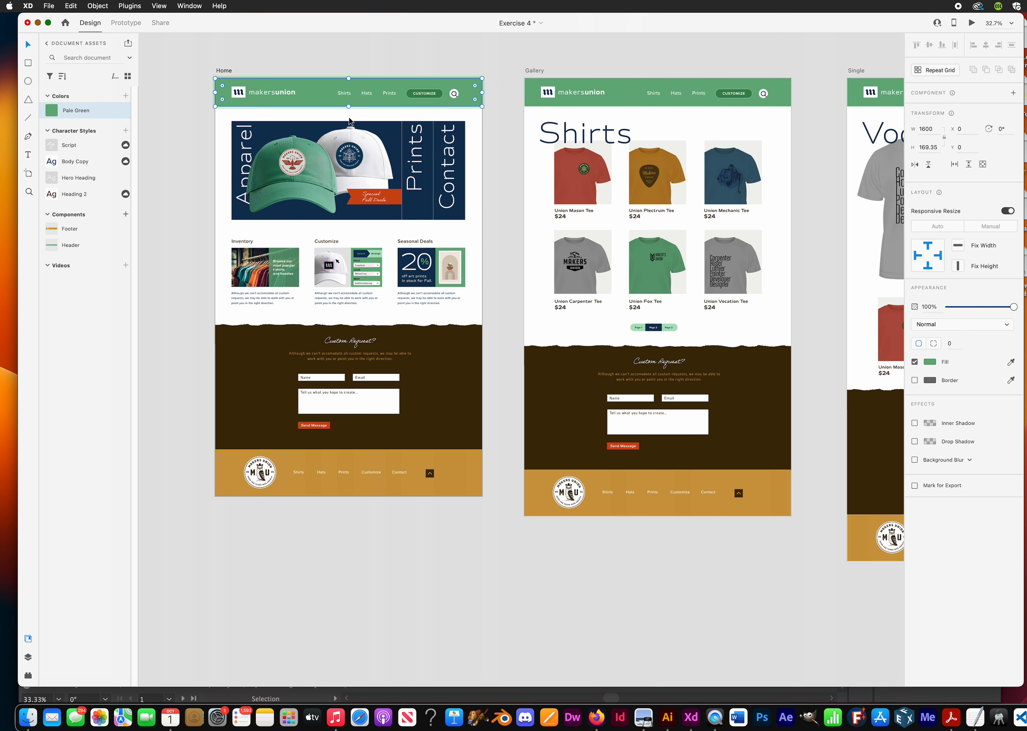
Add the navy fill of Home's hero banner background to the document colors and name it Dark Navy.
{"action": "left_click", "coordinate": [304, 125]}
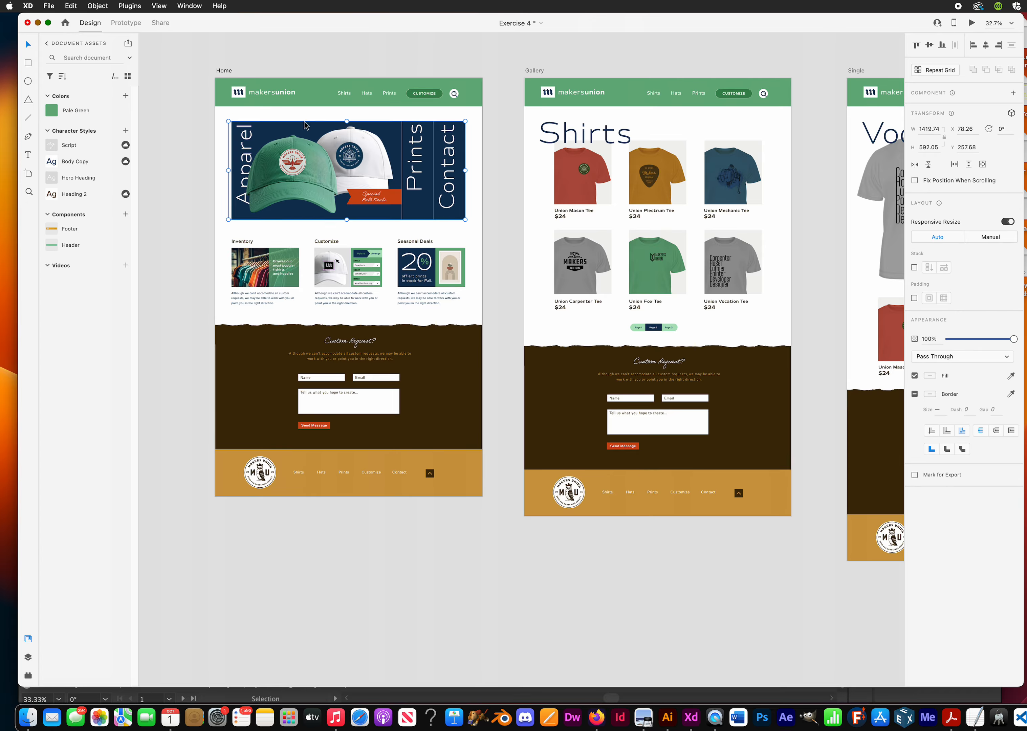
{"action": "double_click", "coordinate": [305, 125]}
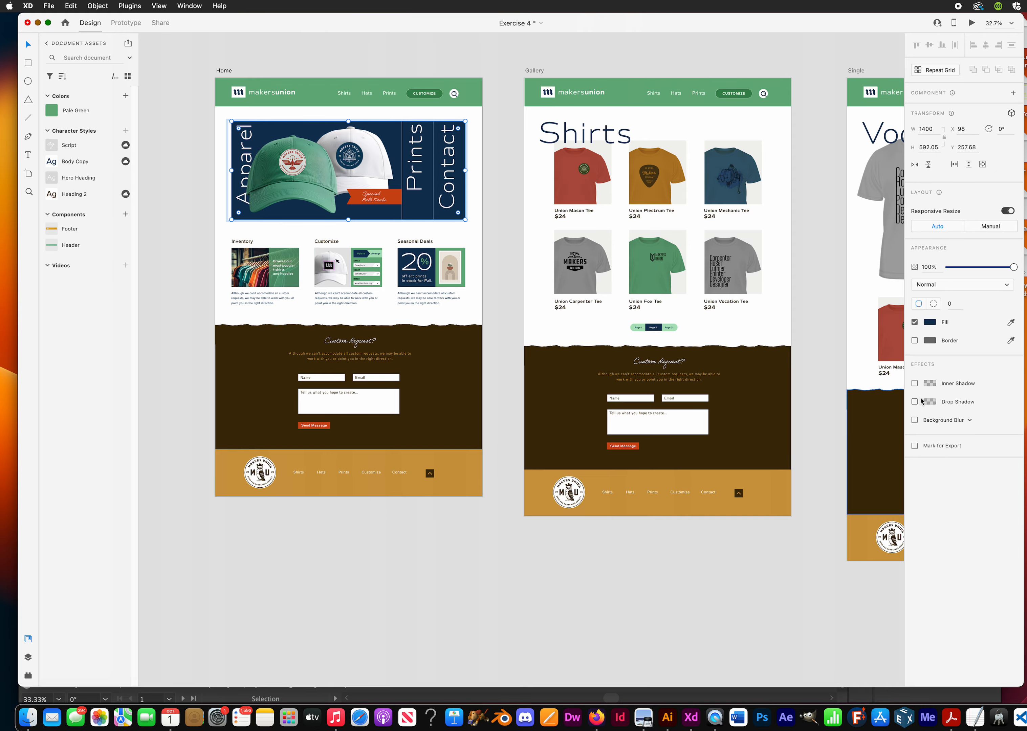
{"action": "left_click", "coordinate": [125, 95]}
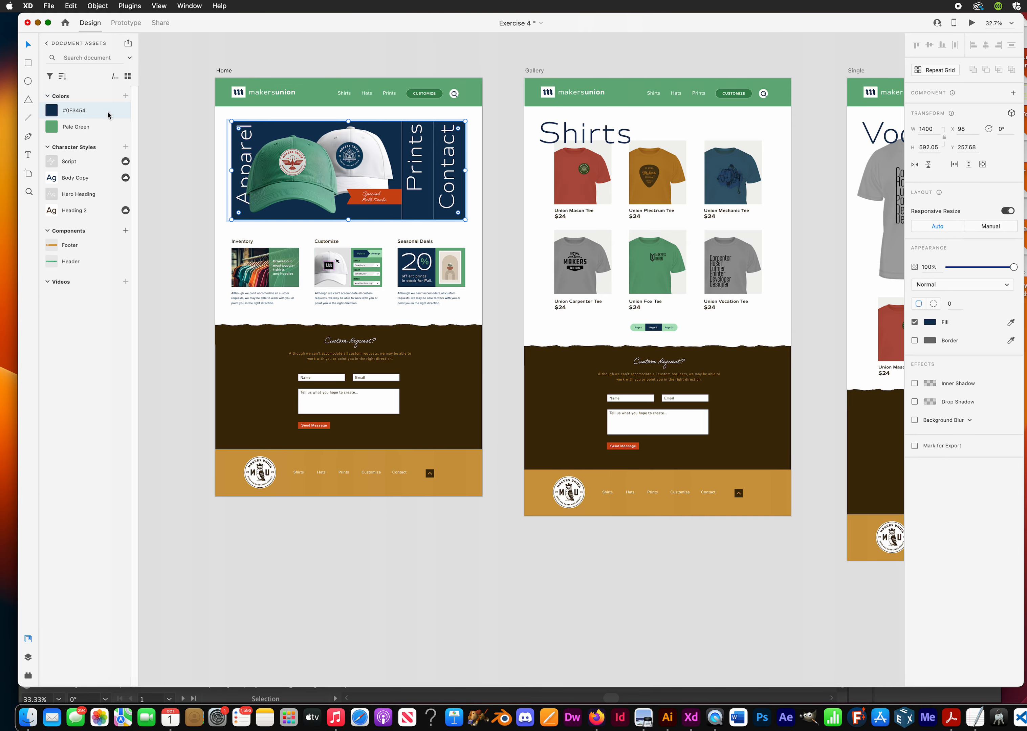
{"action": "double_click", "coordinate": [74, 111]}
{"action": "type", "text": "Dark"}
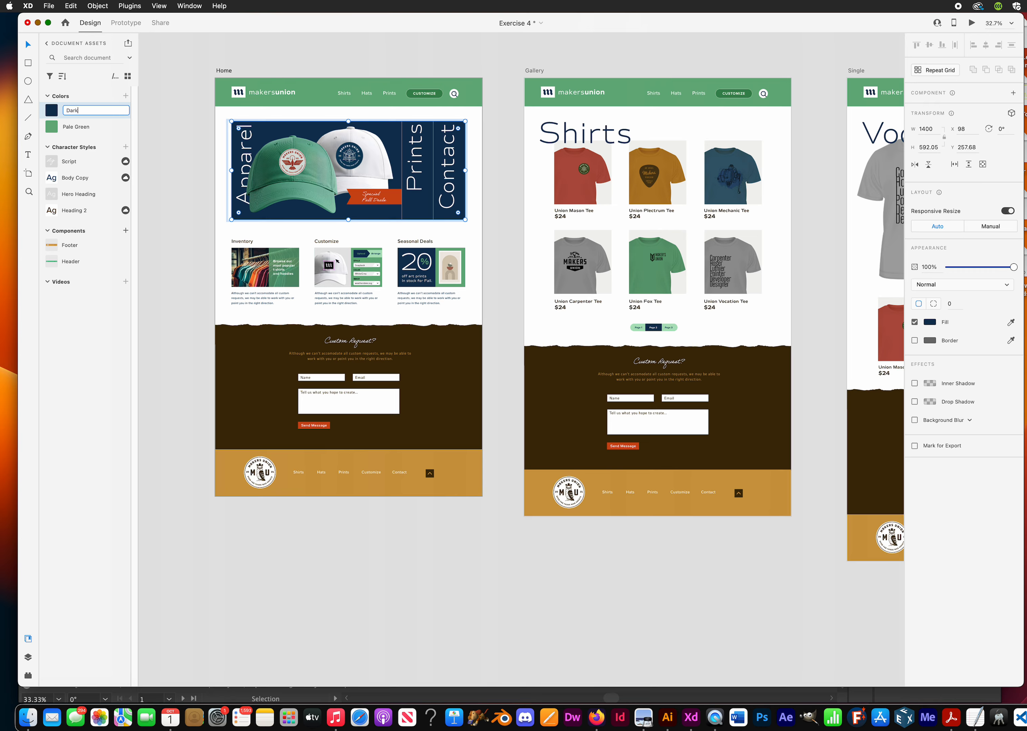
{"action": "type", "text": " Navy"}
{"action": "key", "text": "Return"}
Add the brown fill of Home's Custom Request background shape to the document colors and name it Dark Brown.
{"action": "left_click", "coordinate": [479, 357]}
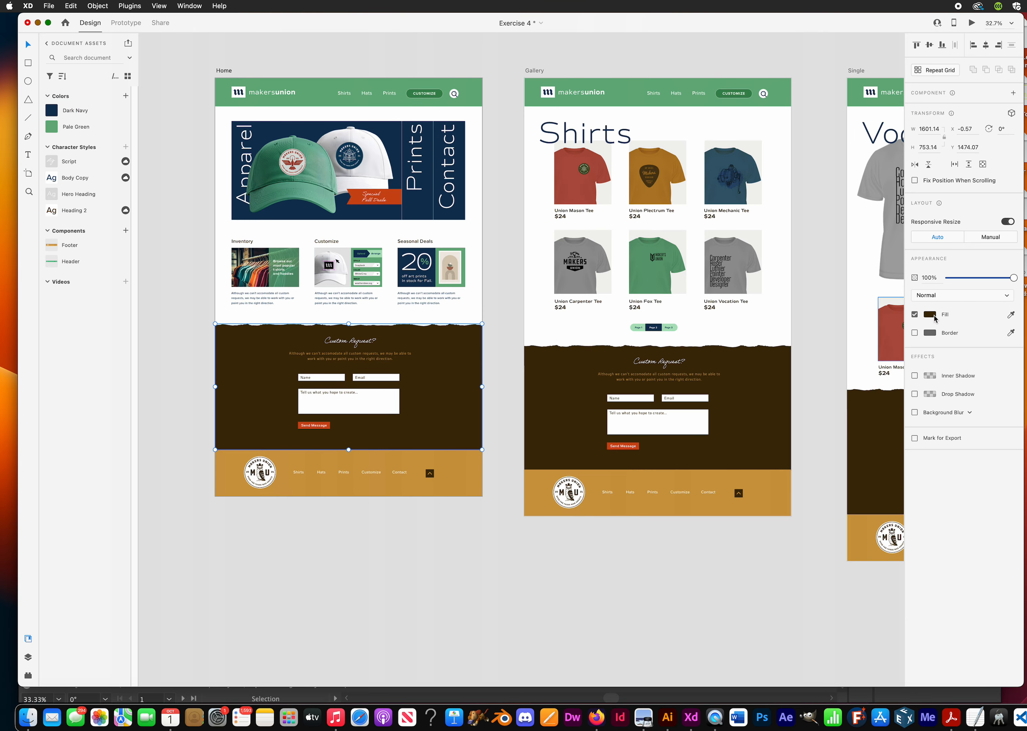
{"action": "left_click", "coordinate": [126, 95]}
{"action": "double_click", "coordinate": [83, 112]}
{"action": "type", "text": "DArk"}
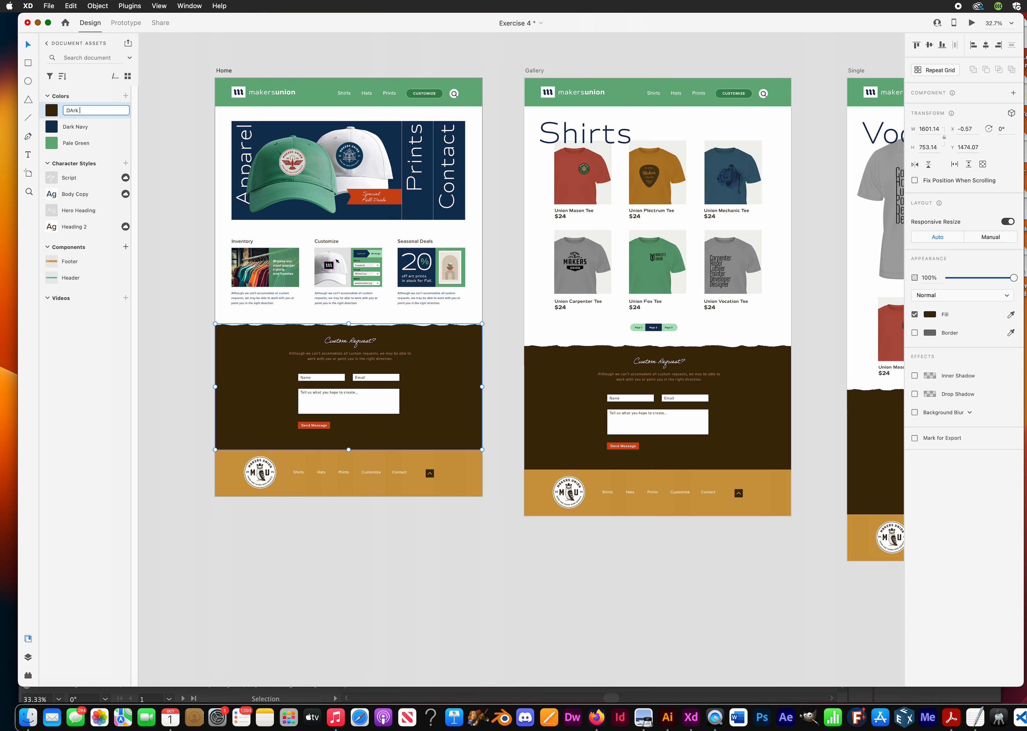
{"action": "key", "text": "BackSpace"}
{"action": "key", "text": "BackSpace"}
{"action": "key", "text": "BackSpace"}
{"action": "key", "text": "BackSpace"}
{"action": "type", "text": "k Brown"}
{"action": "key", "text": "Return"}
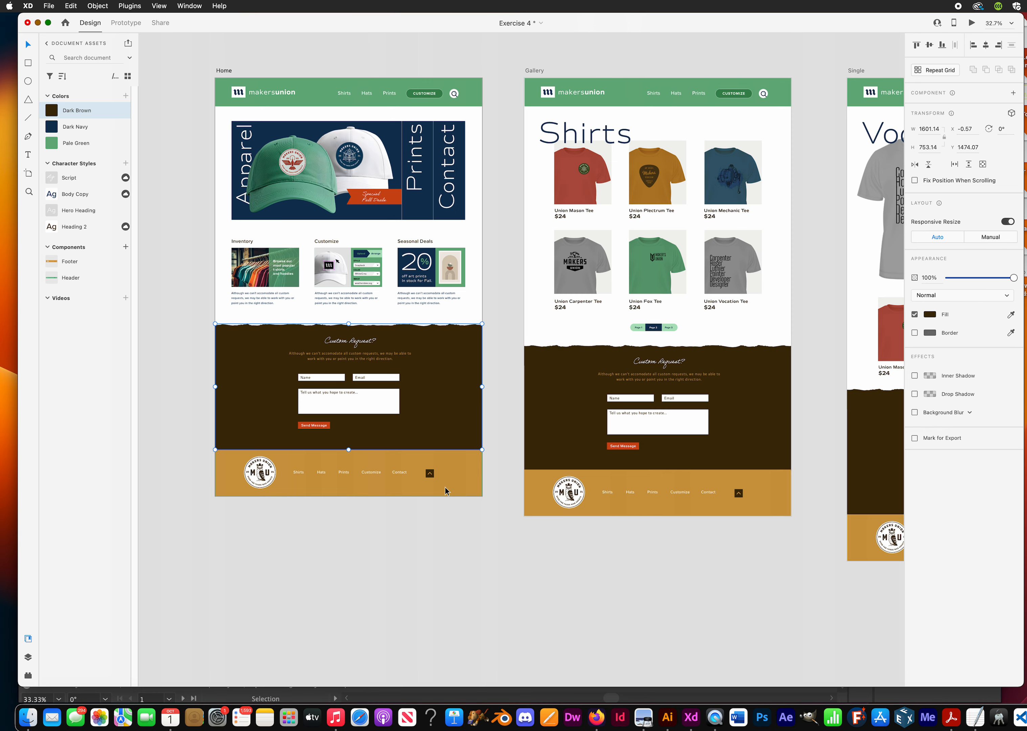
Add the fill of the Footer component's background rectangle to the document colors, name it Mustard and deselect.
{"action": "left_click", "coordinate": [460, 482]}
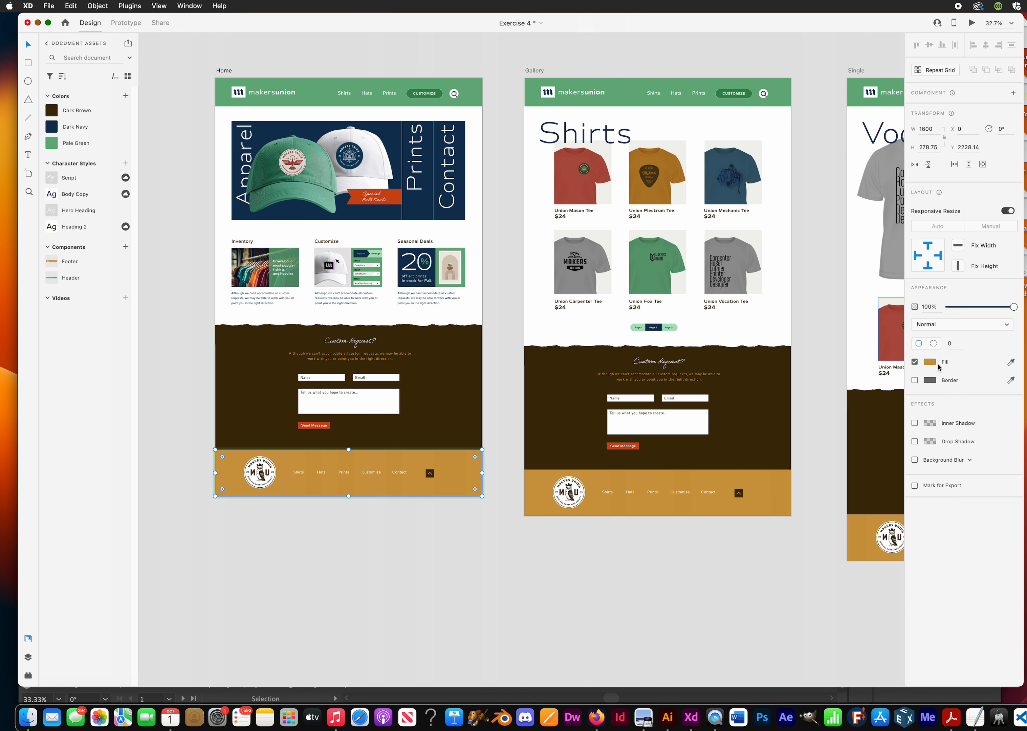
{"action": "left_click", "coordinate": [125, 96]}
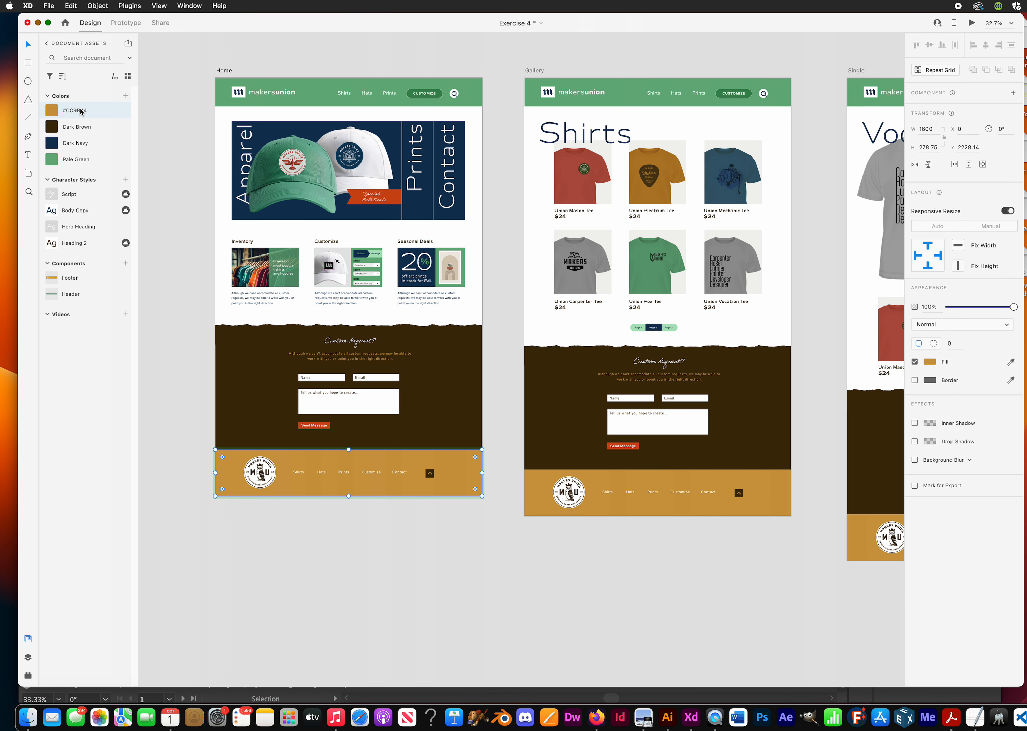
{"action": "type", "text": "Mustard"}
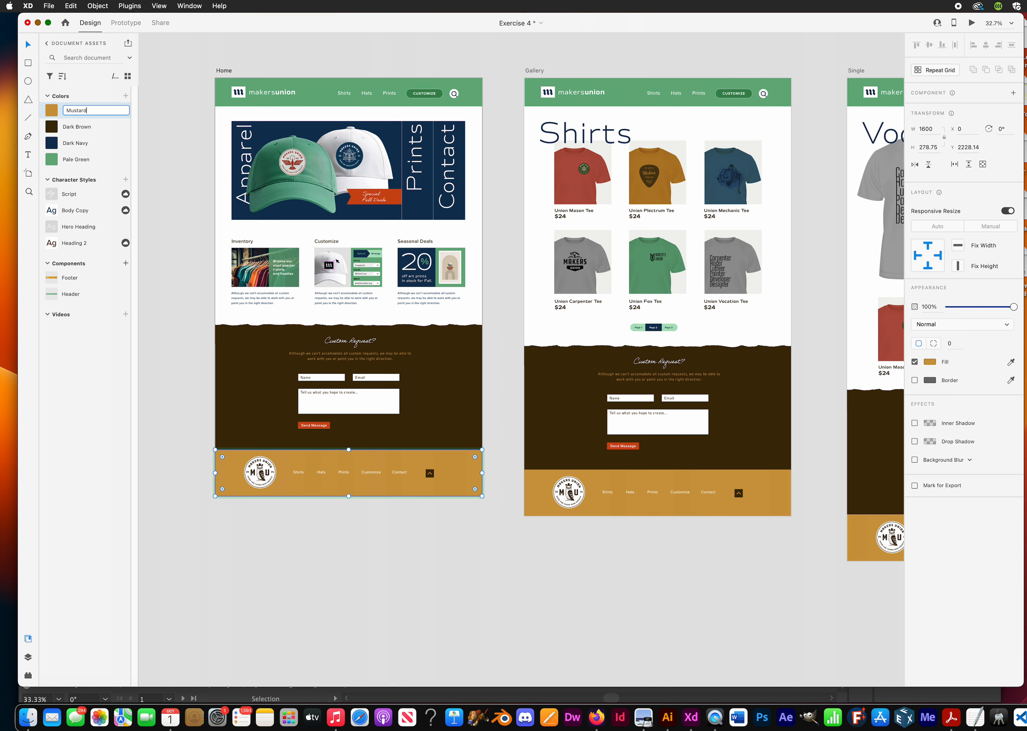
{"action": "key", "text": "Return"}
{"action": "left_click", "coordinate": [497, 560]}
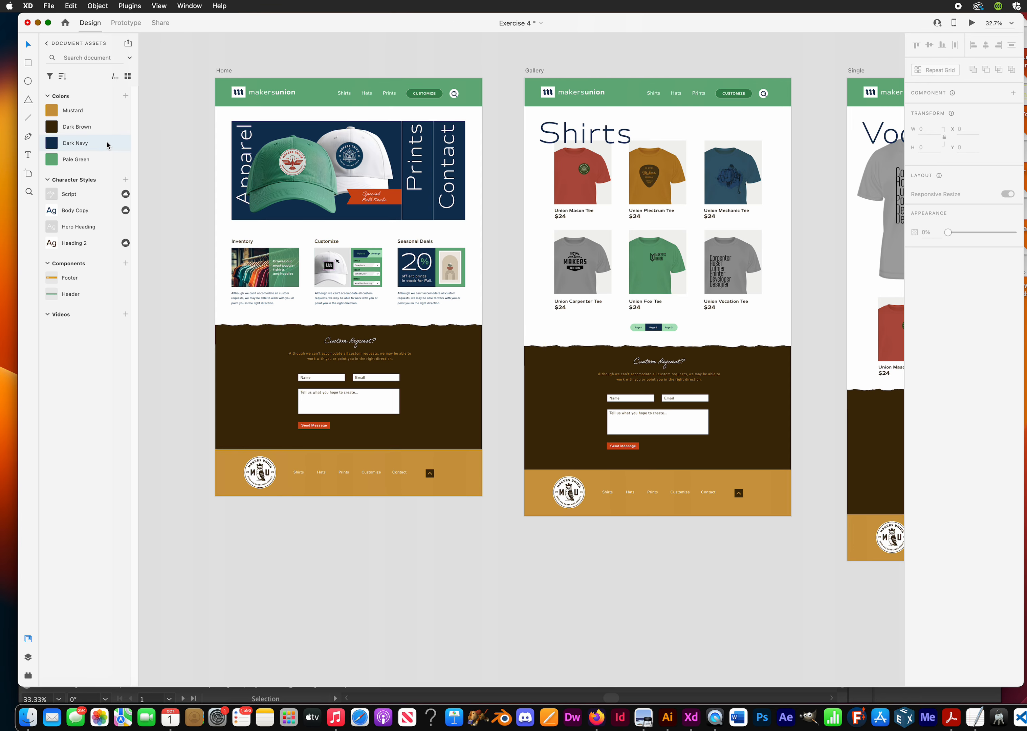
Try changing the Mustard document color to a muted grey-brown, and undo the change.
{"action": "right_click", "coordinate": [54, 114]}
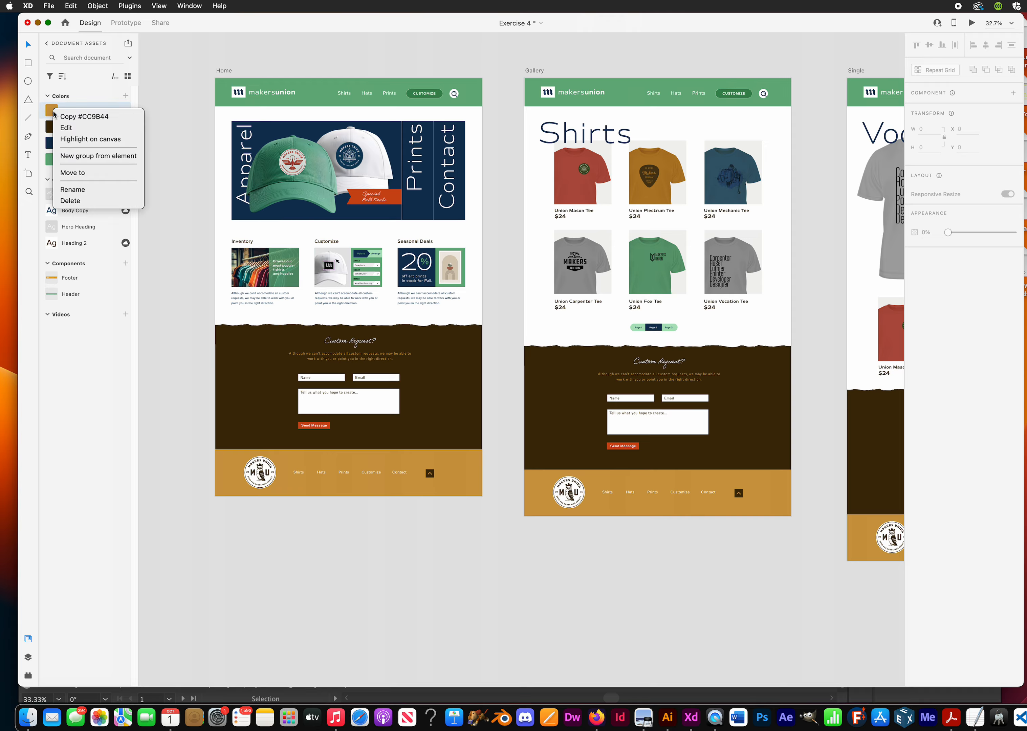
{"action": "left_click", "coordinate": [73, 128]}
{"action": "left_click", "coordinate": [186, 98]}
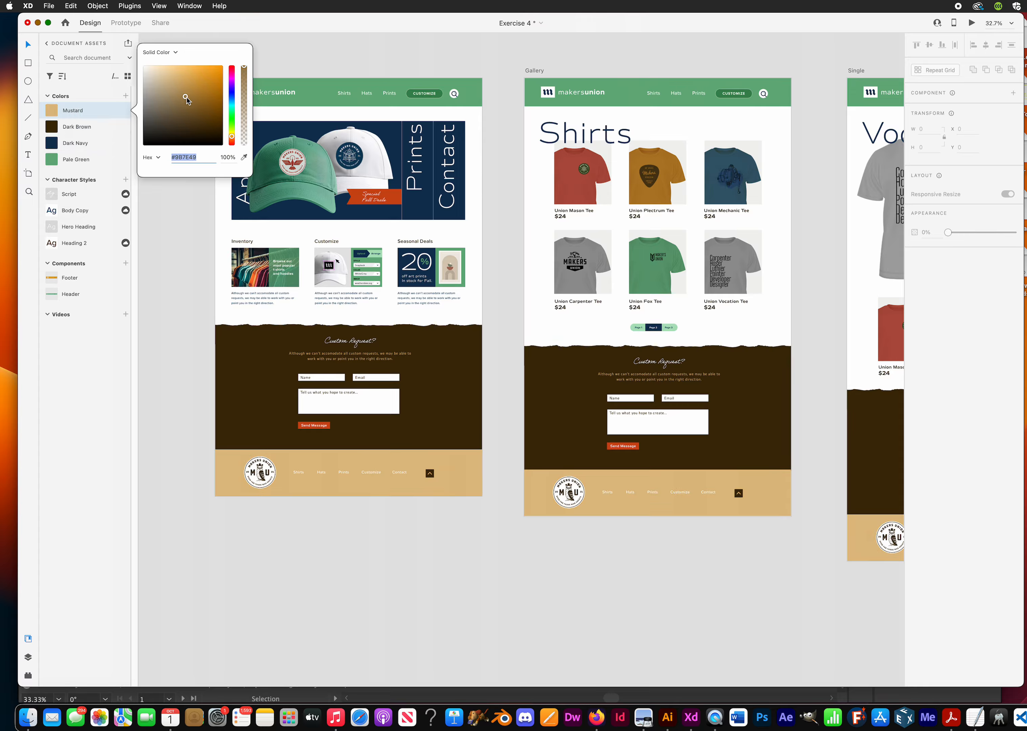
{"action": "left_click_drag", "start_coordinate": [186, 97], "coordinate": [158, 106]}
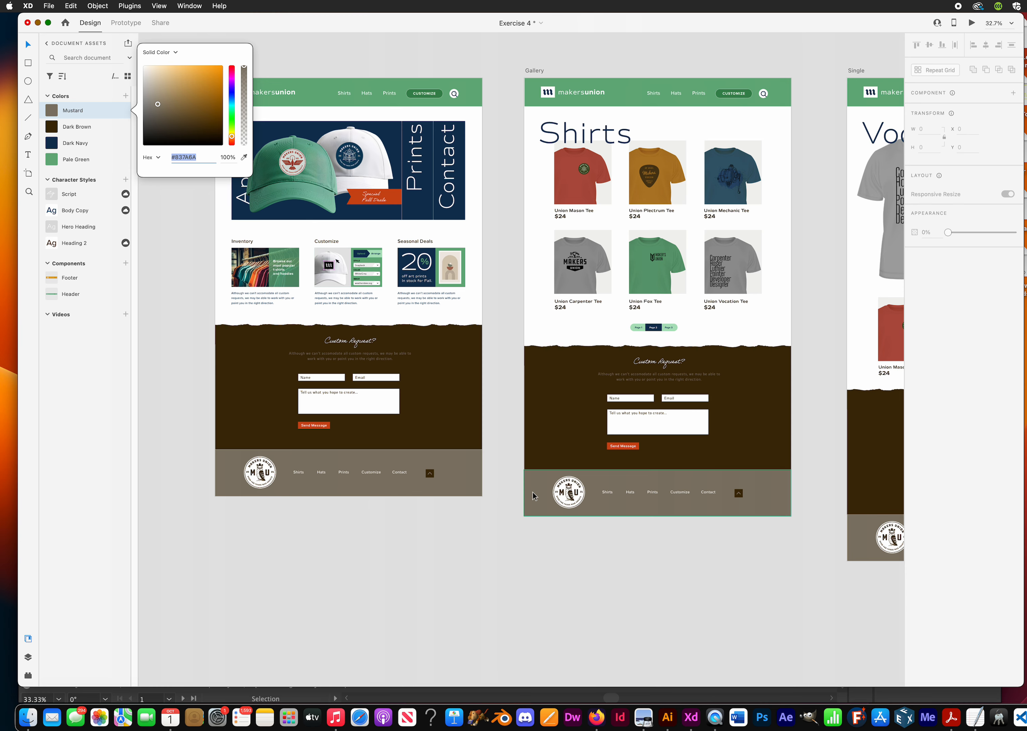
{"action": "left_click", "coordinate": [493, 553]}
{"action": "key", "text": "super+z"}
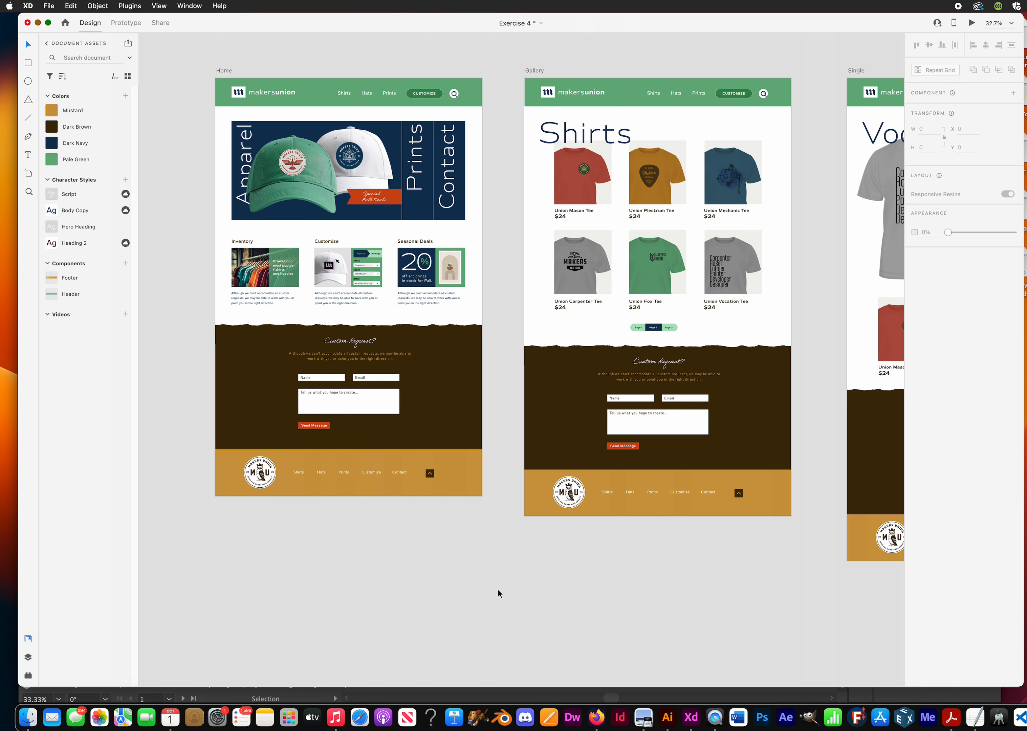
Save the document, duplicate the Single artboard to the right of the original at X 4361, and deselect.
{"action": "key", "text": "super+s"}
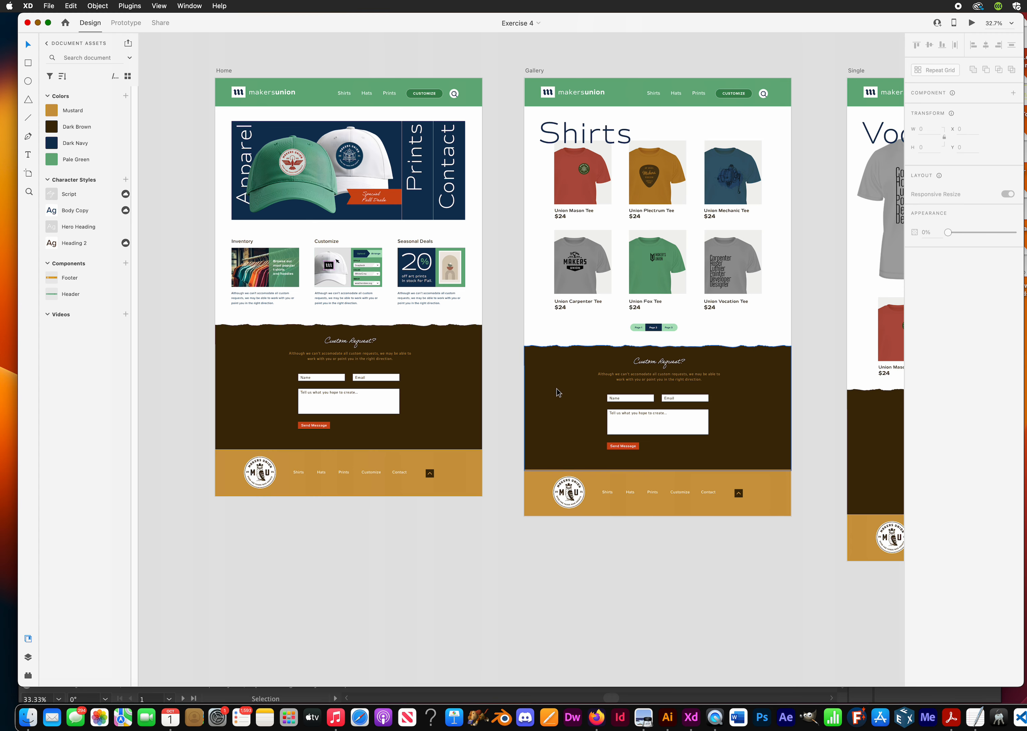
{"action": "scroll", "coordinate": [432, 356], "scroll_direction": "right", "scroll_amount": 2}
{"action": "scroll", "coordinate": [433, 356], "scroll_direction": "up", "scroll_amount": 1}
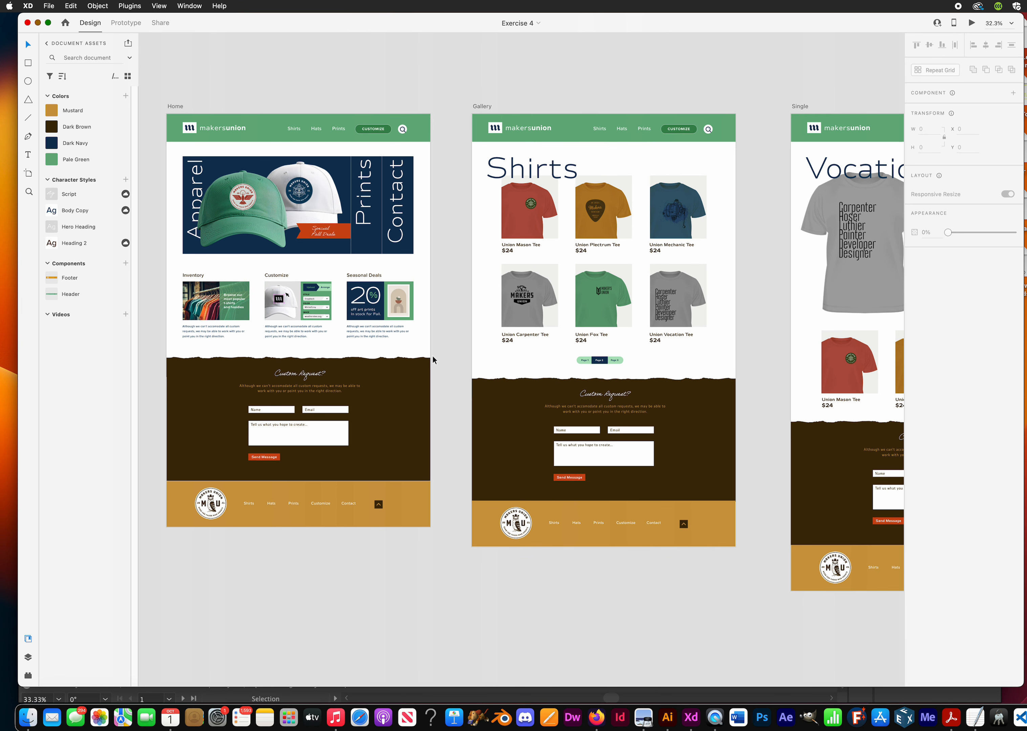
{"action": "scroll", "coordinate": [432, 356], "scroll_direction": "down", "scroll_amount": 5}
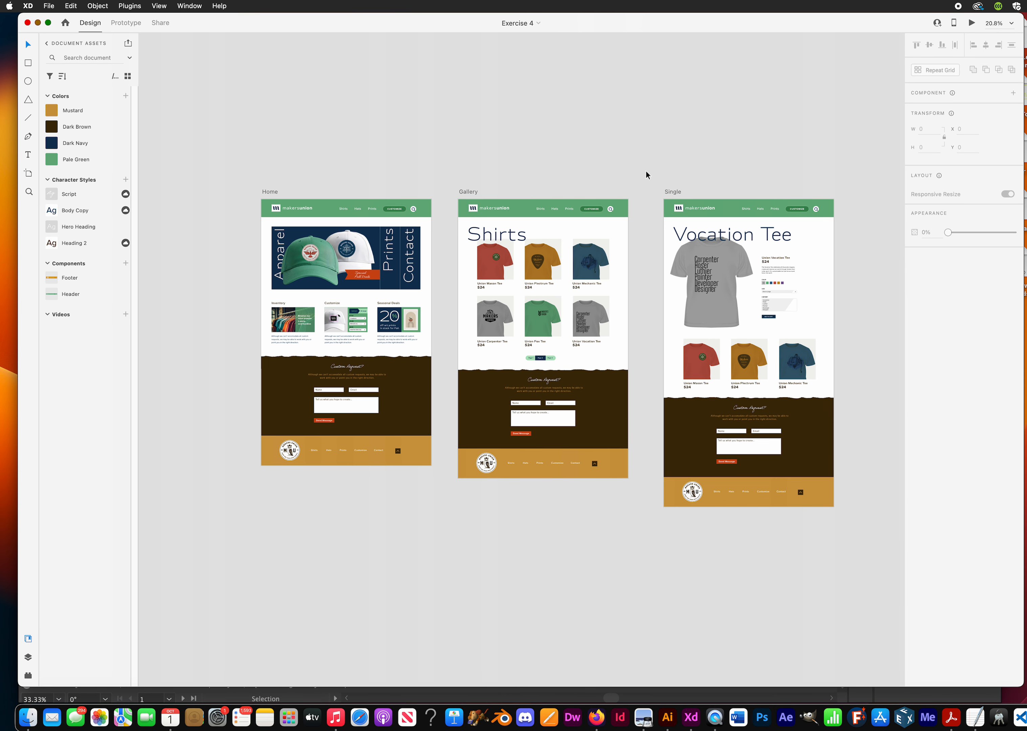
{"action": "left_click_drag", "start_coordinate": [647, 358], "coordinate": [537, 314]}
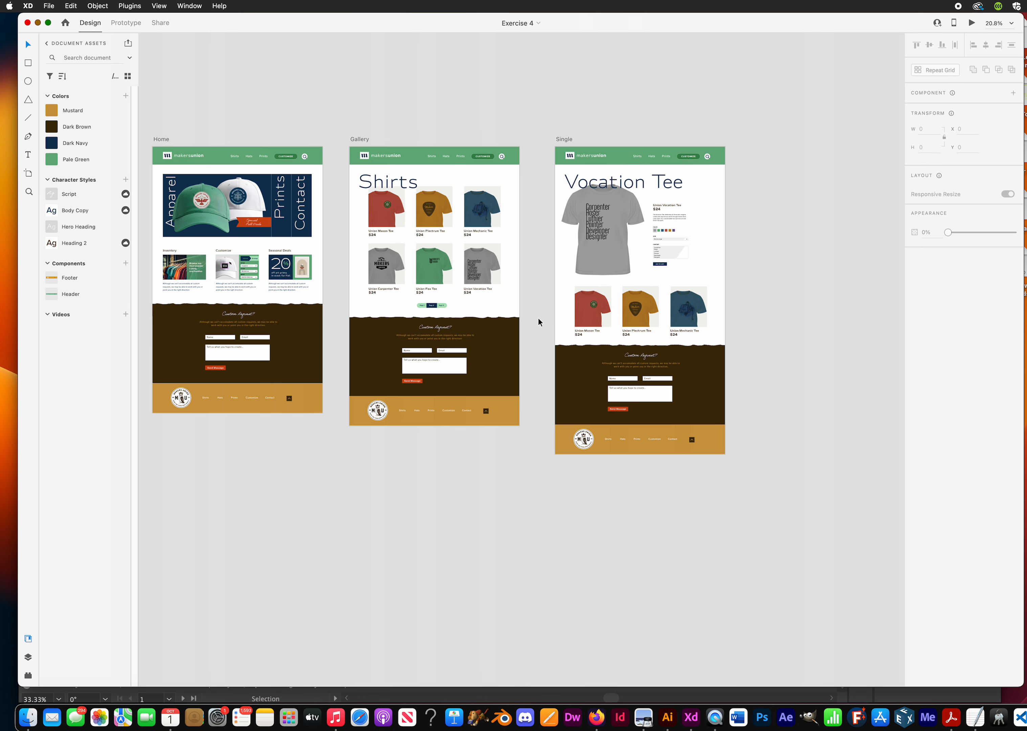
{"action": "left_click_drag", "start_coordinate": [467, 310], "coordinate": [436, 302]}
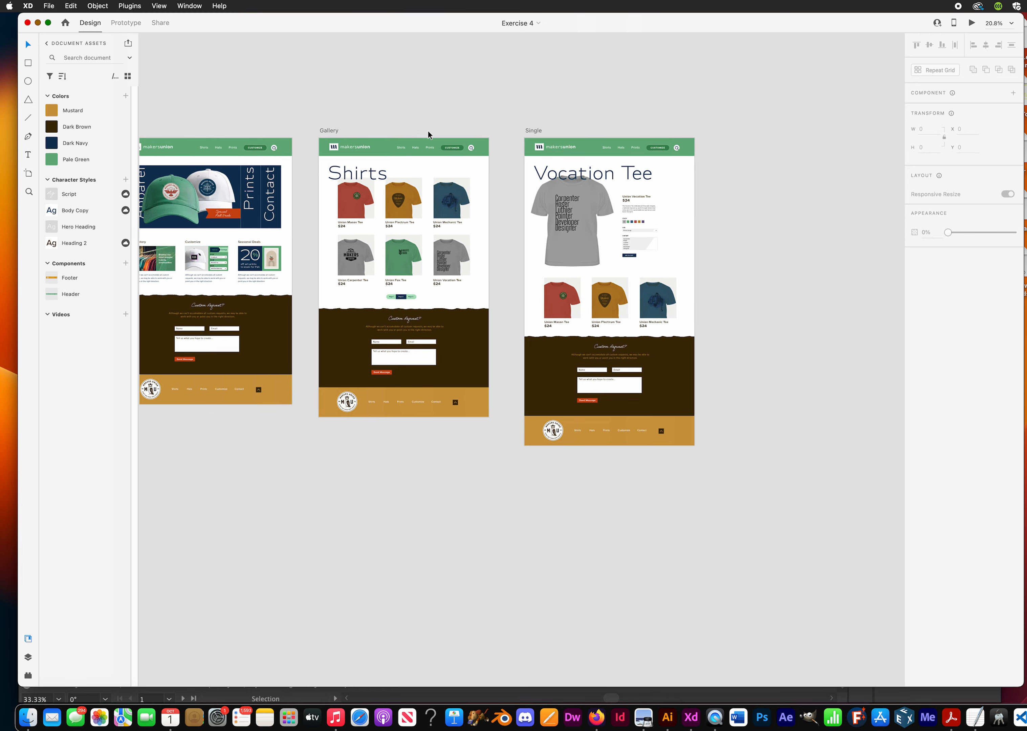
{"action": "left_click_drag", "start_coordinate": [529, 98], "coordinate": [694, 483]}
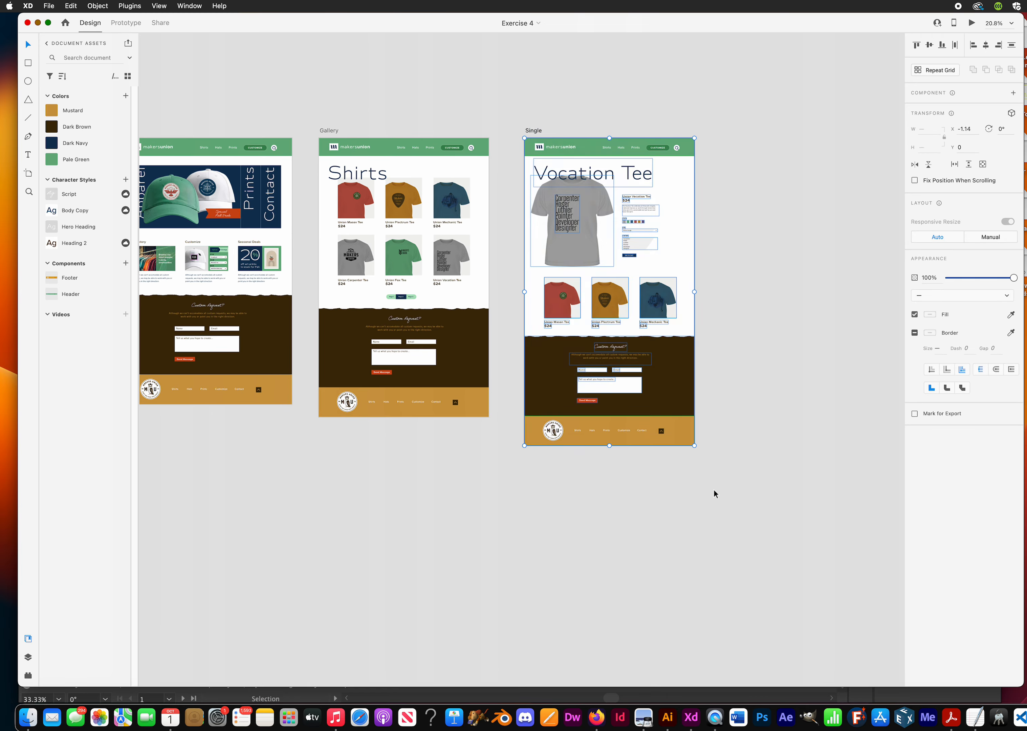
{"action": "left_click", "coordinate": [509, 102]}
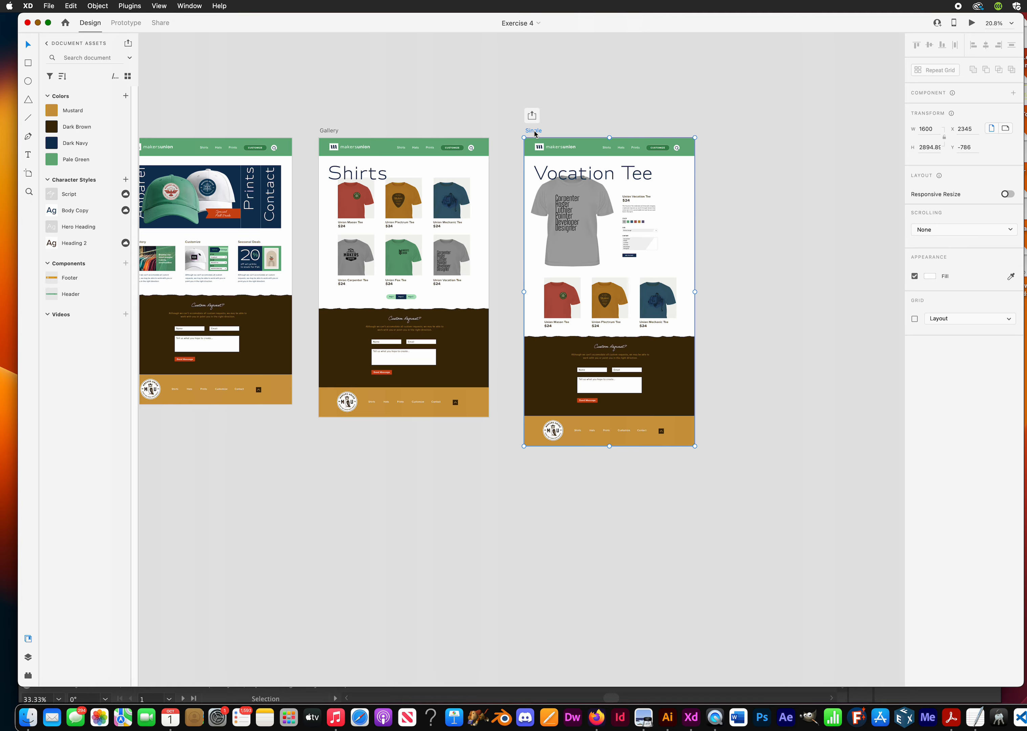
{"action": "left_click_drag", "start_coordinate": [536, 134], "coordinate": [748, 147]}
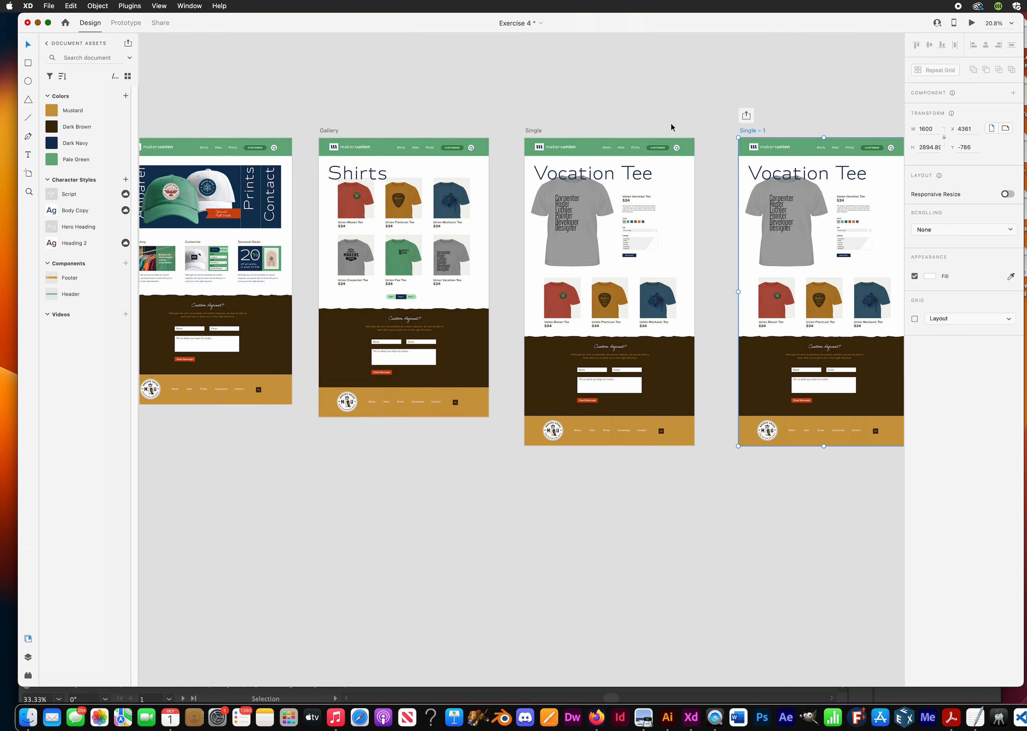
{"action": "scroll", "coordinate": [698, 134], "scroll_direction": "right", "scroll_amount": 5}
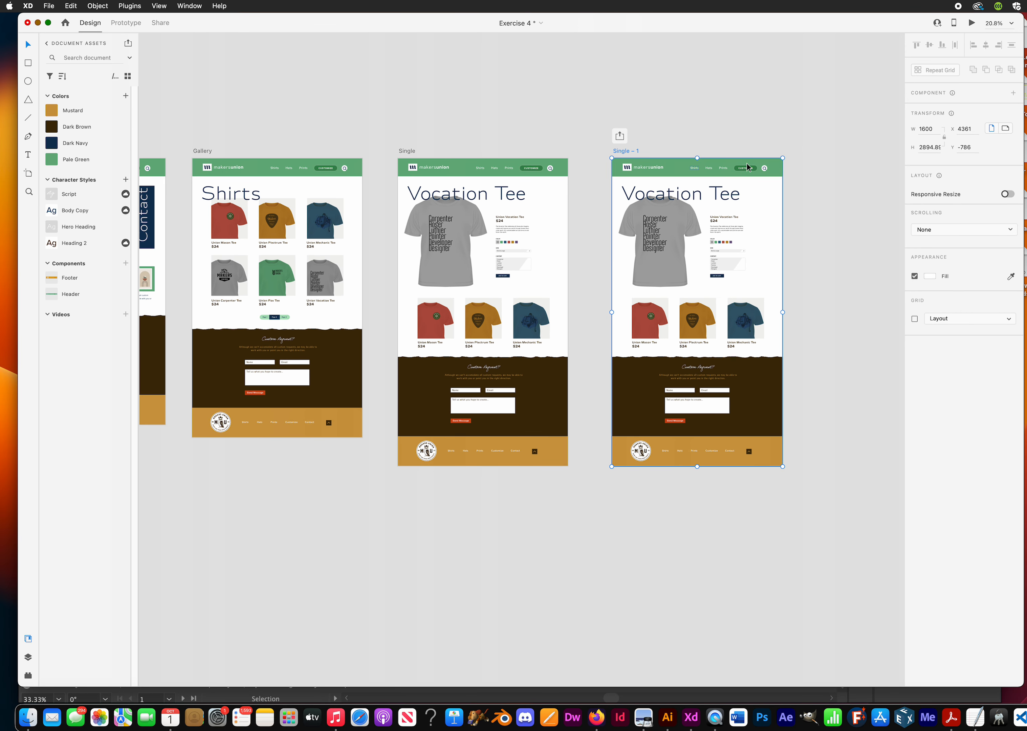
{"action": "left_click", "coordinate": [570, 122]}
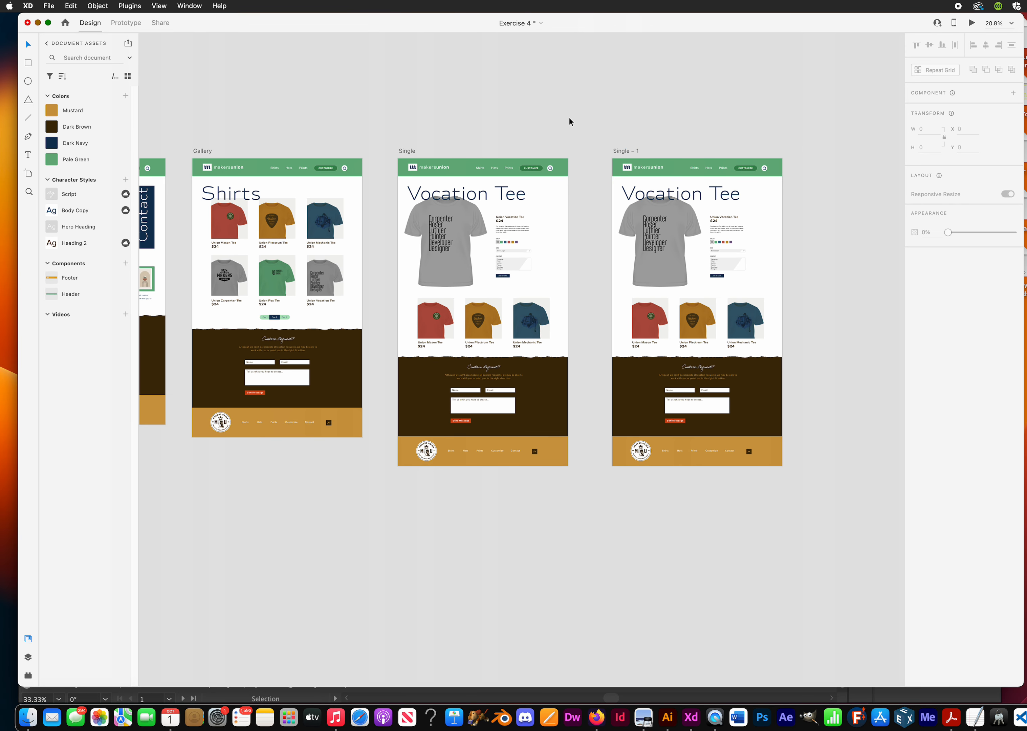
Rename the duplicated Single artboard as Customize.
{"action": "double_click", "coordinate": [620, 151]}
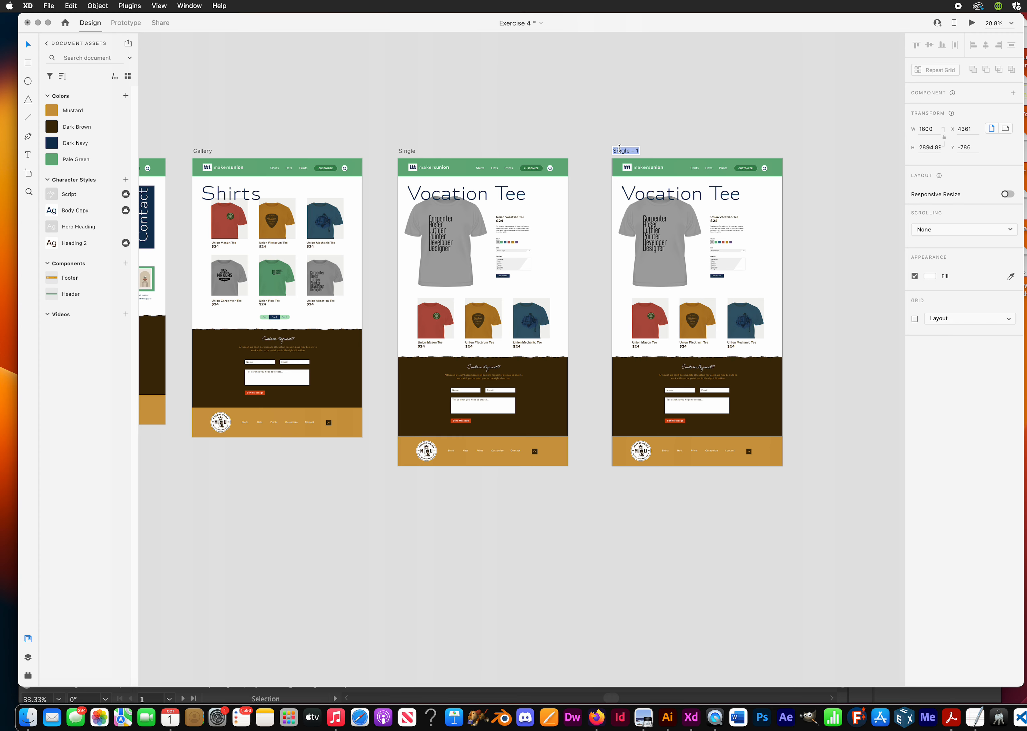
{"action": "type", "text": "Customize"}
{"action": "key", "text": "Return"}
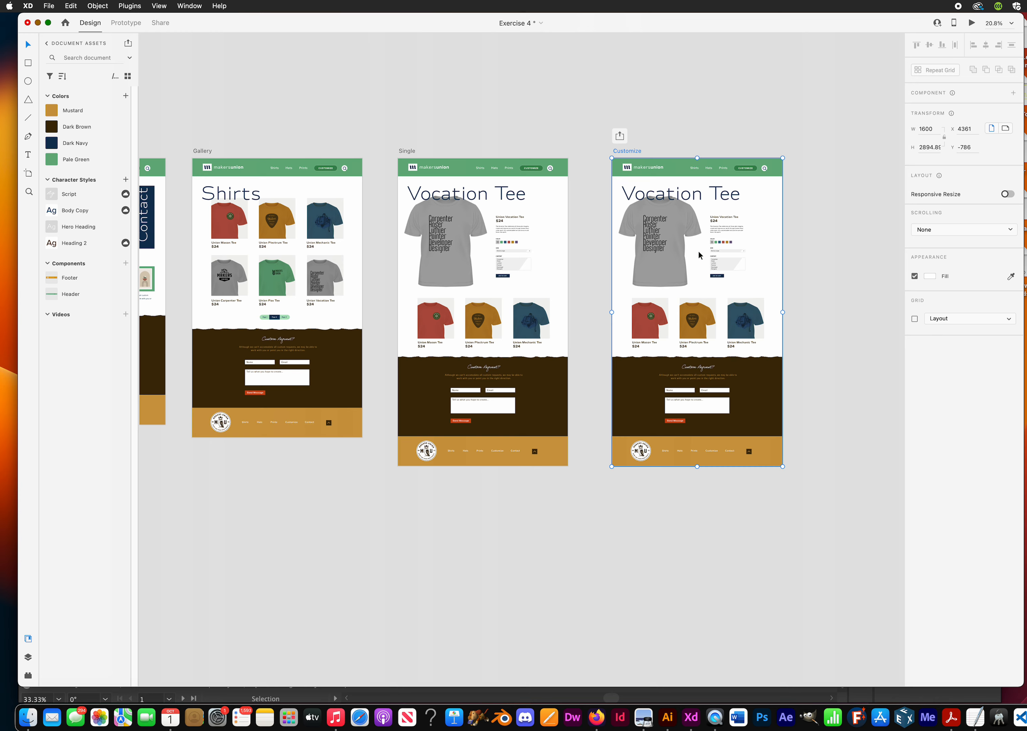
Change the large heading on the Customize artboard to read "Customize Tee" and deselect it.
{"action": "double_click", "coordinate": [698, 195]}
{"action": "left_click_drag", "start_coordinate": [700, 194], "coordinate": [621, 197]}
{"action": "type", "text": "Custimze"}
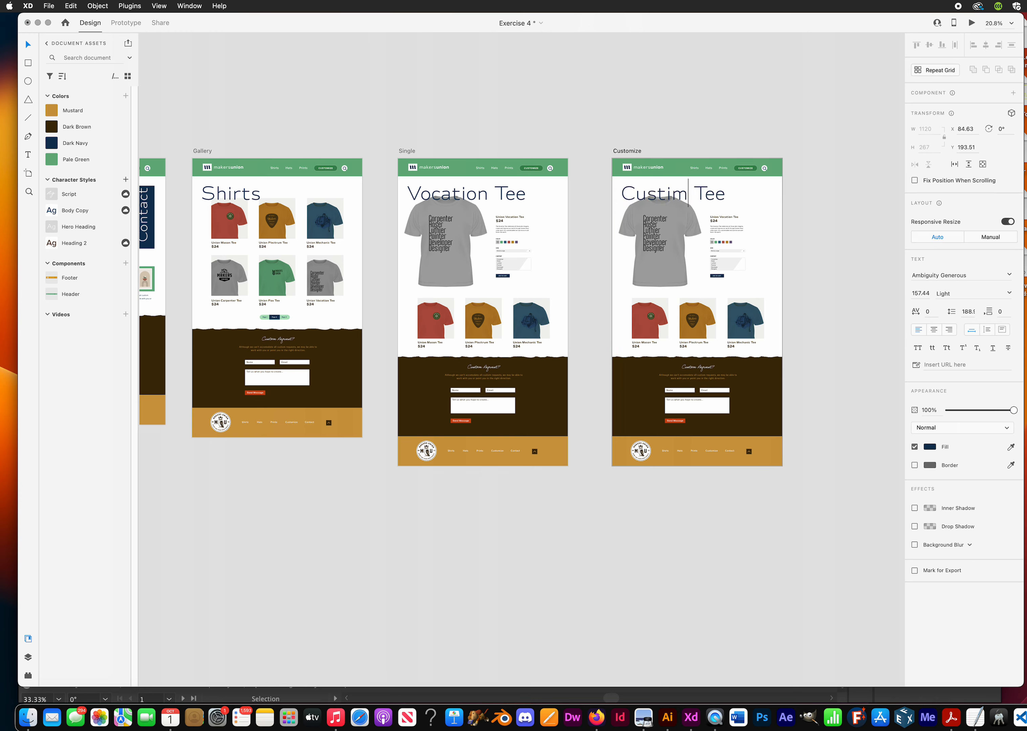
{"action": "key", "text": "BackSpace"}
{"action": "key", "text": "BackSpace"}
{"action": "key", "text": "BackSpace"}
{"action": "key", "text": "BackSpace"}
{"action": "type", "text": "omize"}
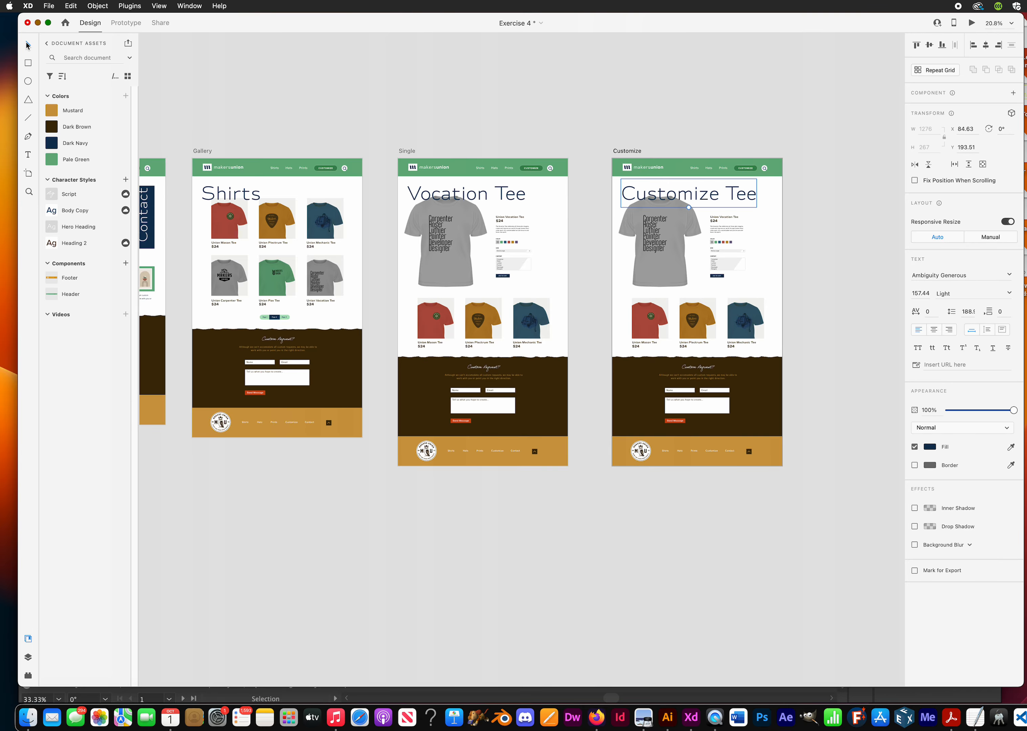
{"action": "left_click", "coordinate": [298, 87]}
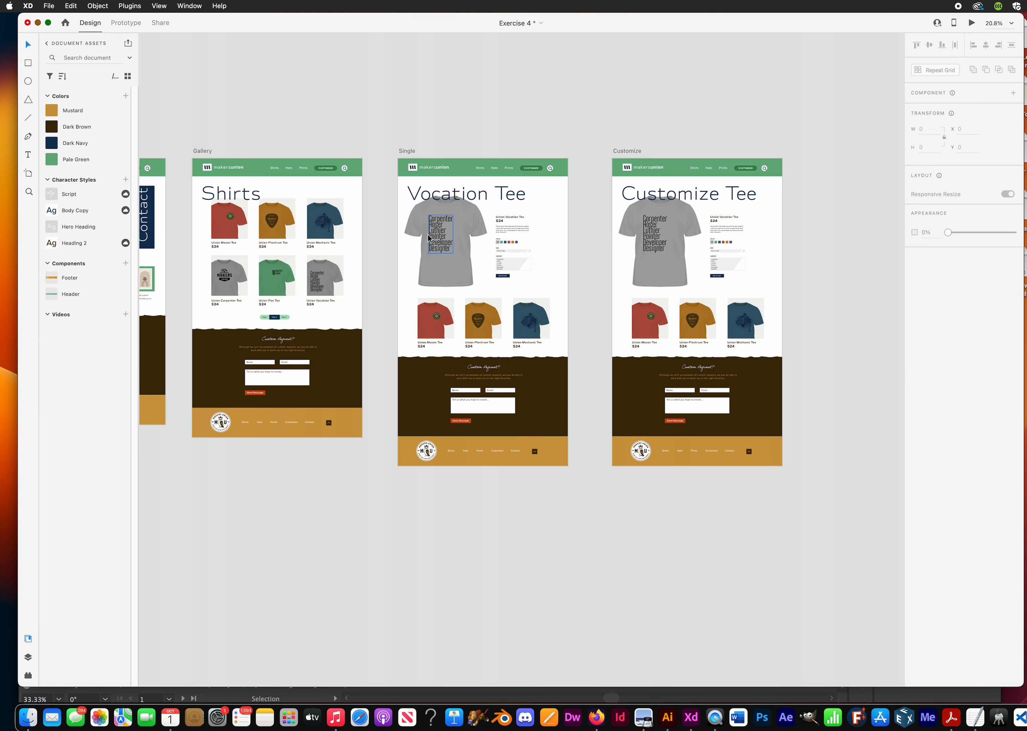
Switch the document from Design to Prototype mode with the Home and Gallery artboards in view.
{"action": "left_click_drag", "start_coordinate": [436, 250], "coordinate": [653, 250]}
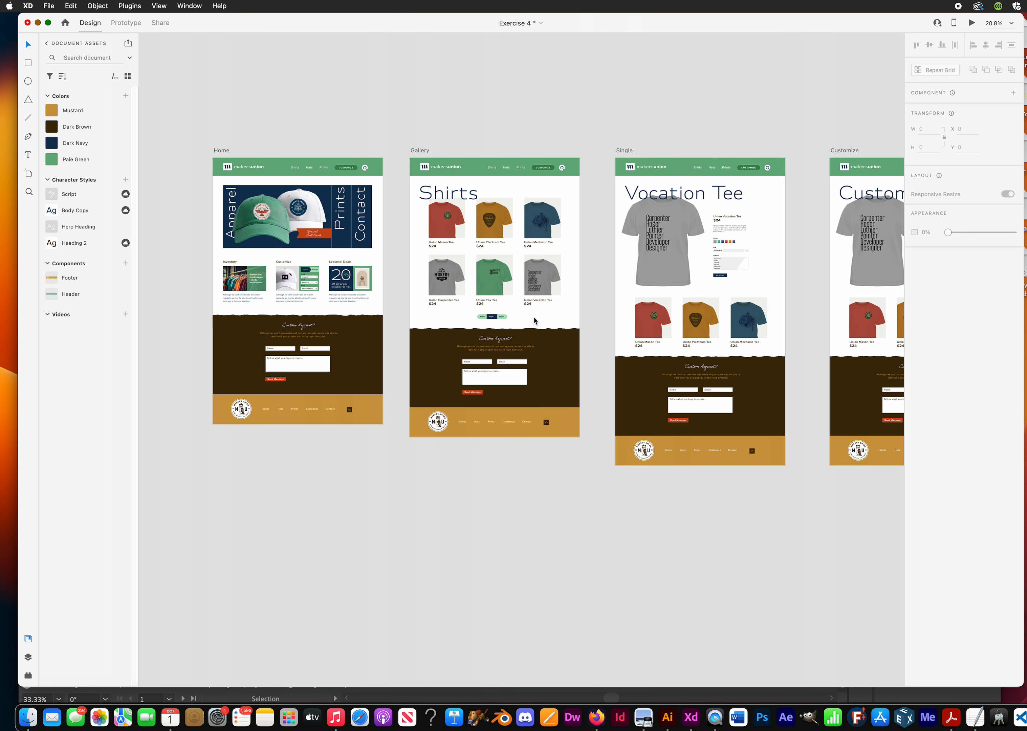
{"action": "left_click", "coordinate": [125, 27]}
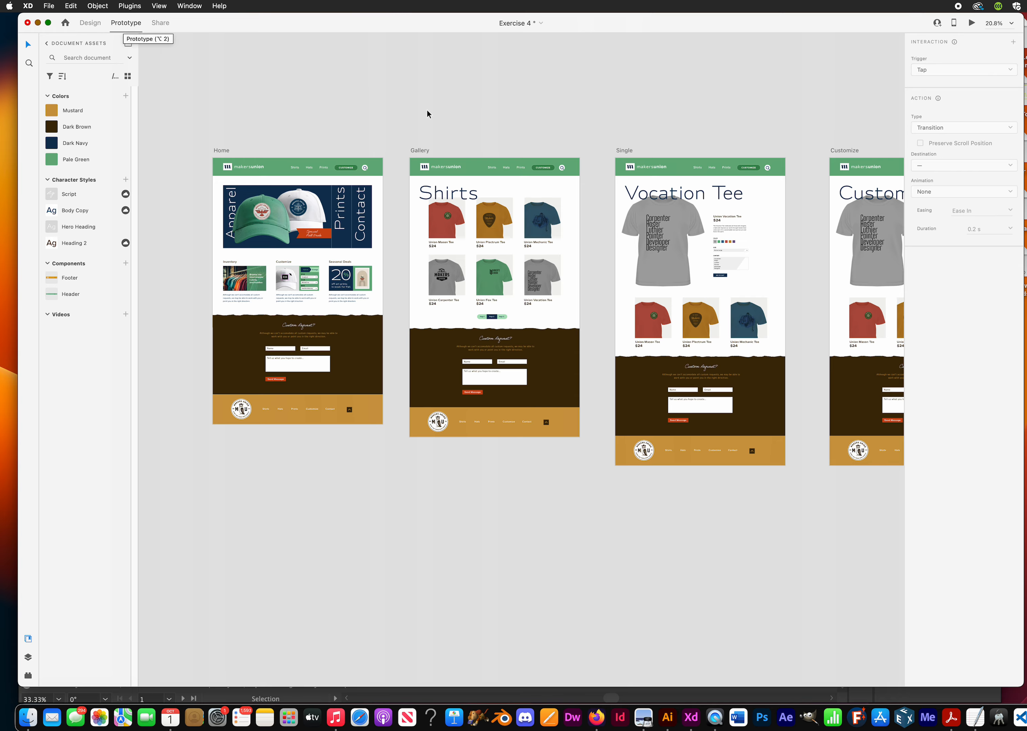
{"action": "scroll", "coordinate": [275, 208], "scroll_direction": "up", "scroll_amount": 5}
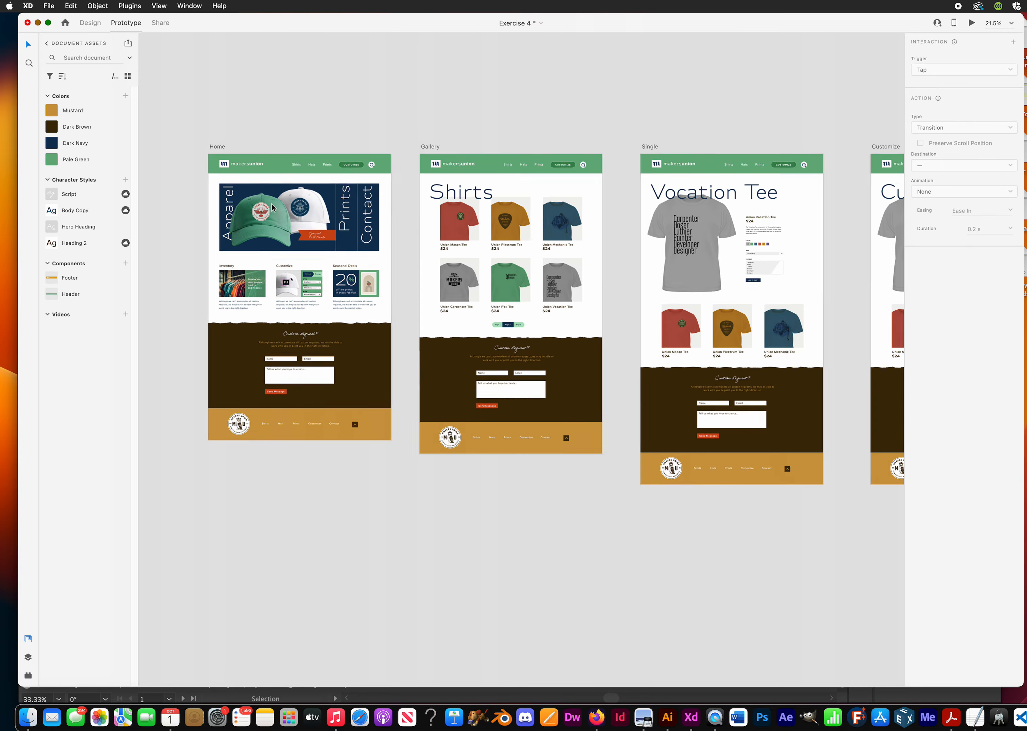
Link the Shirts item in the Home artboard's header to the Gallery artboard with a tap-triggered transition.
{"action": "scroll", "coordinate": [284, 185], "scroll_direction": "left", "scroll_amount": 3}
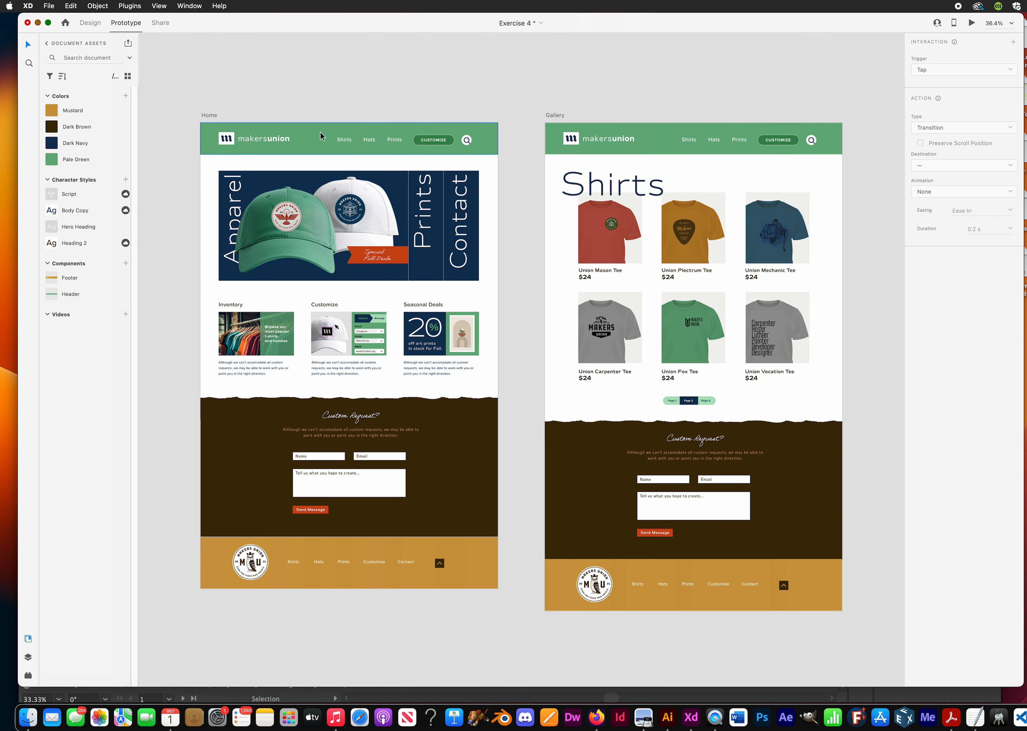
{"action": "left_click", "coordinate": [327, 144]}
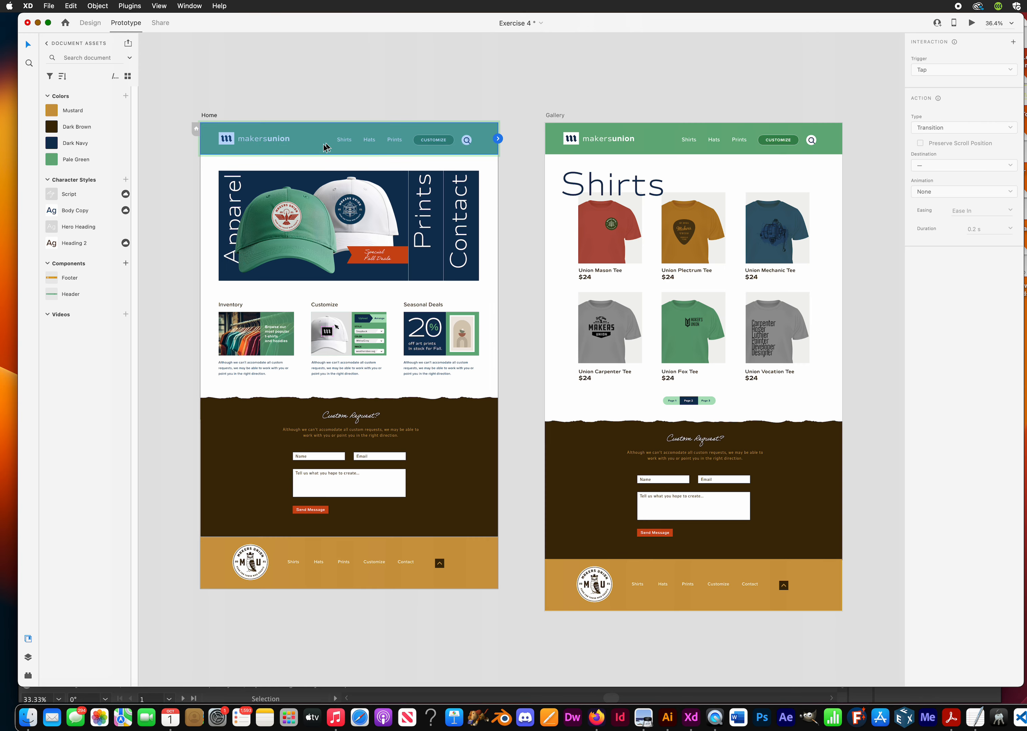
{"action": "double_click", "coordinate": [345, 142]}
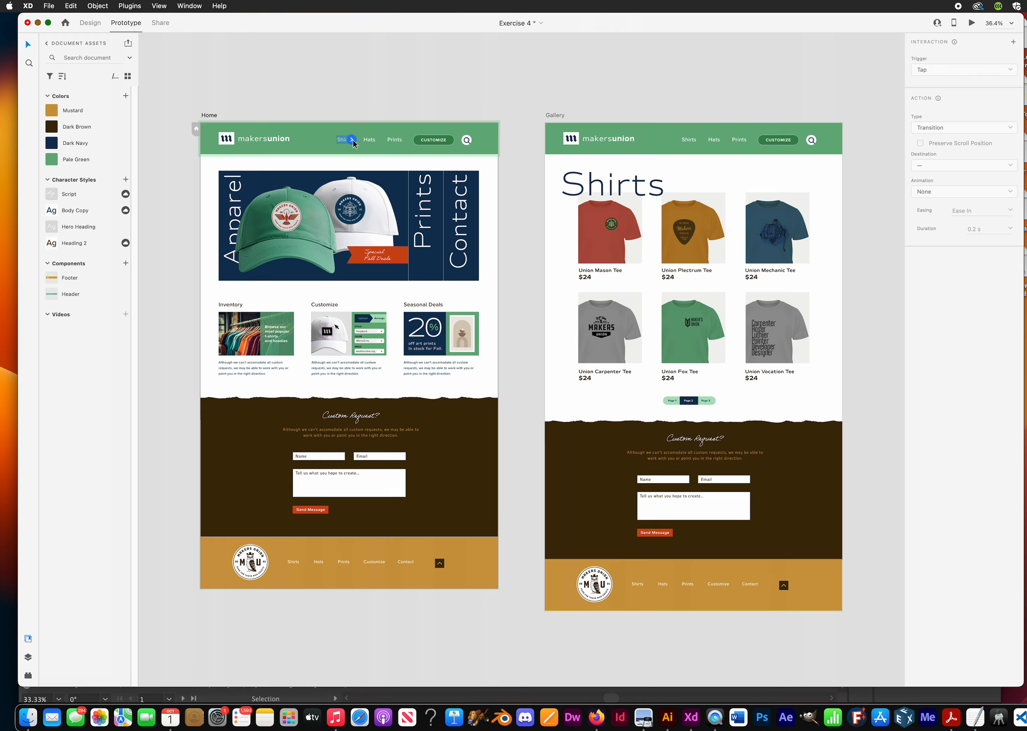
{"action": "left_click_drag", "start_coordinate": [351, 140], "coordinate": [557, 268]}
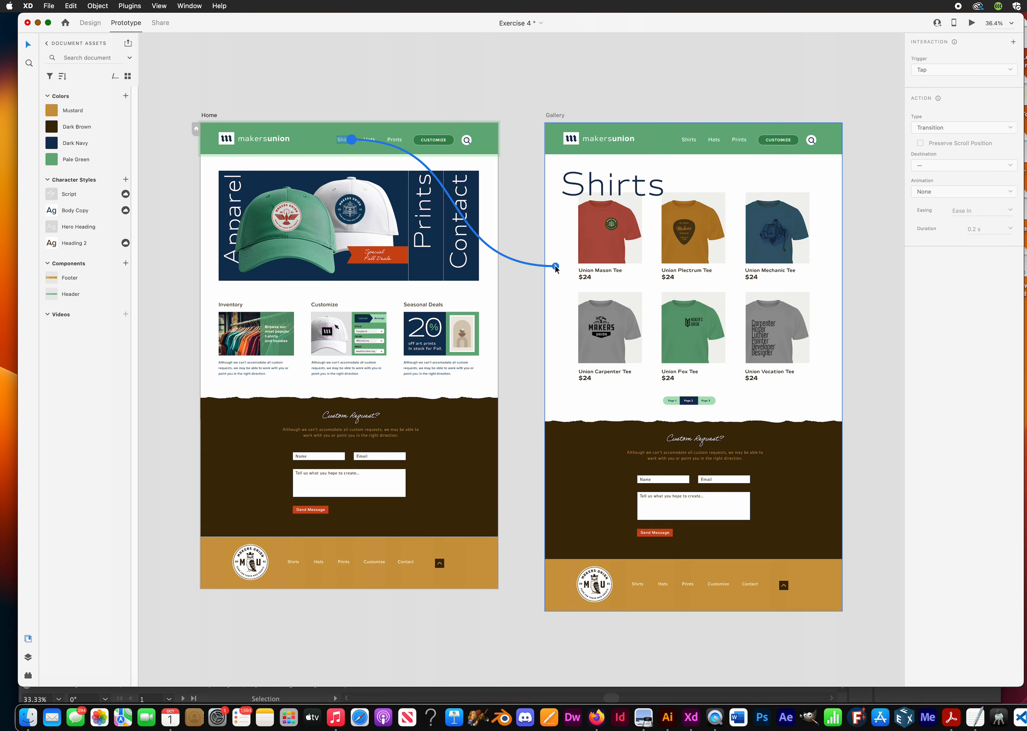
{"action": "left_click_drag", "start_coordinate": [555, 267], "coordinate": [556, 267]}
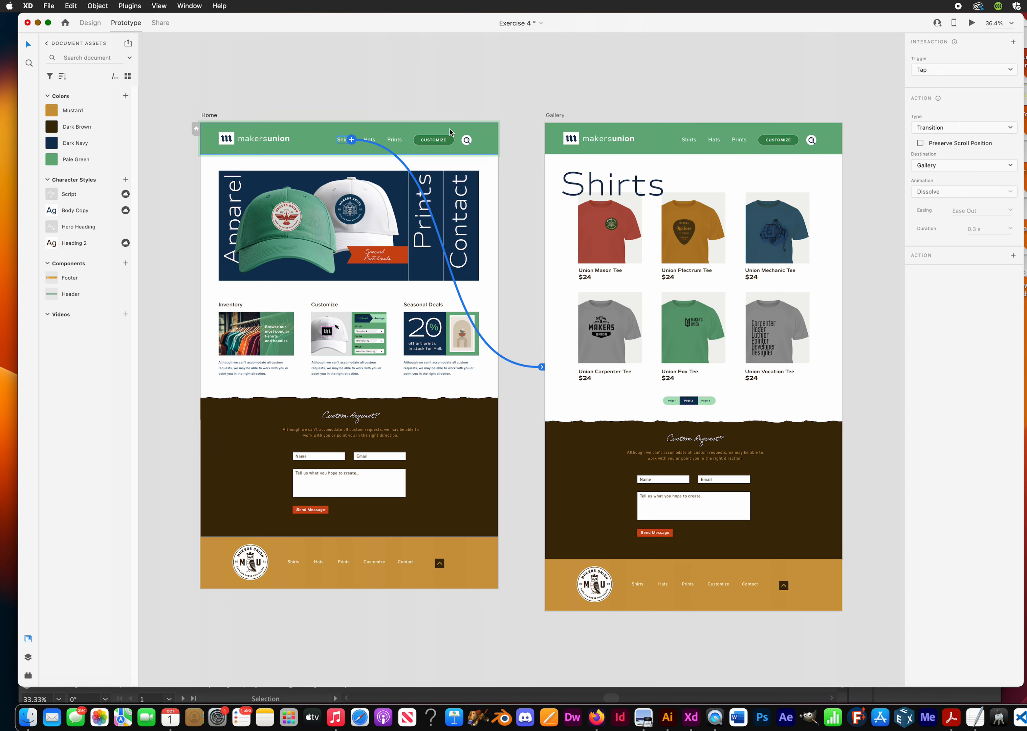
{"action": "left_click", "coordinate": [420, 80]}
Link the Customize button in the Home artboard's header to the Customize artboard with a tap-triggered transition.
{"action": "left_click_drag", "start_coordinate": [537, 184], "coordinate": [350, 167]}
{"action": "left_click", "coordinate": [262, 121]}
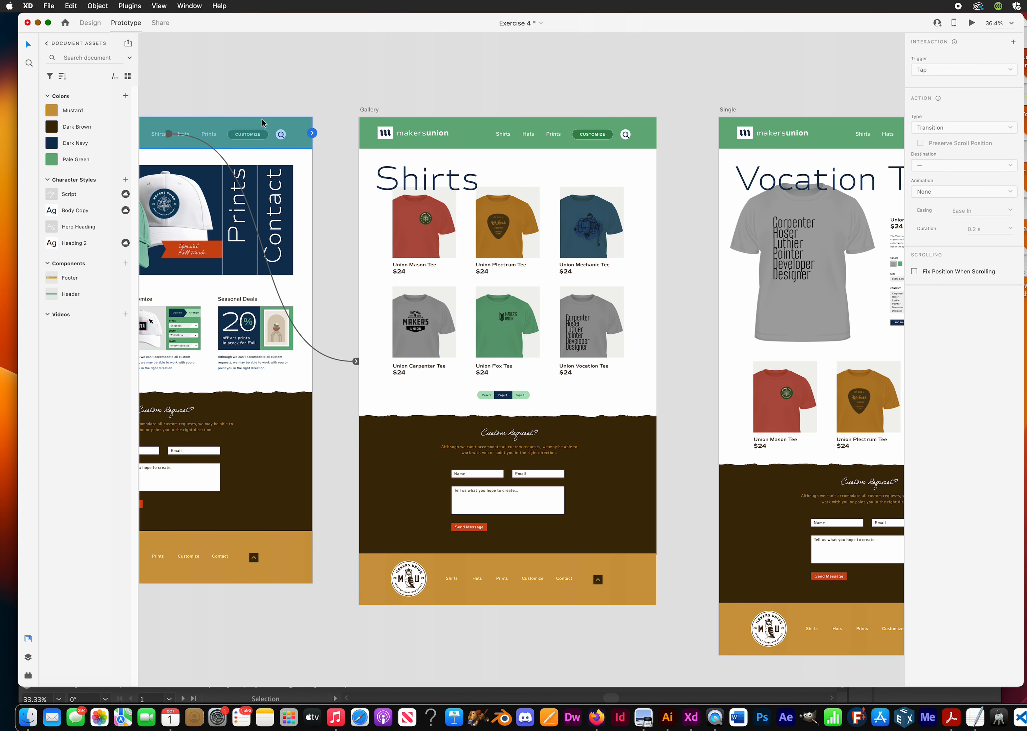
{"action": "double_click", "coordinate": [258, 138]}
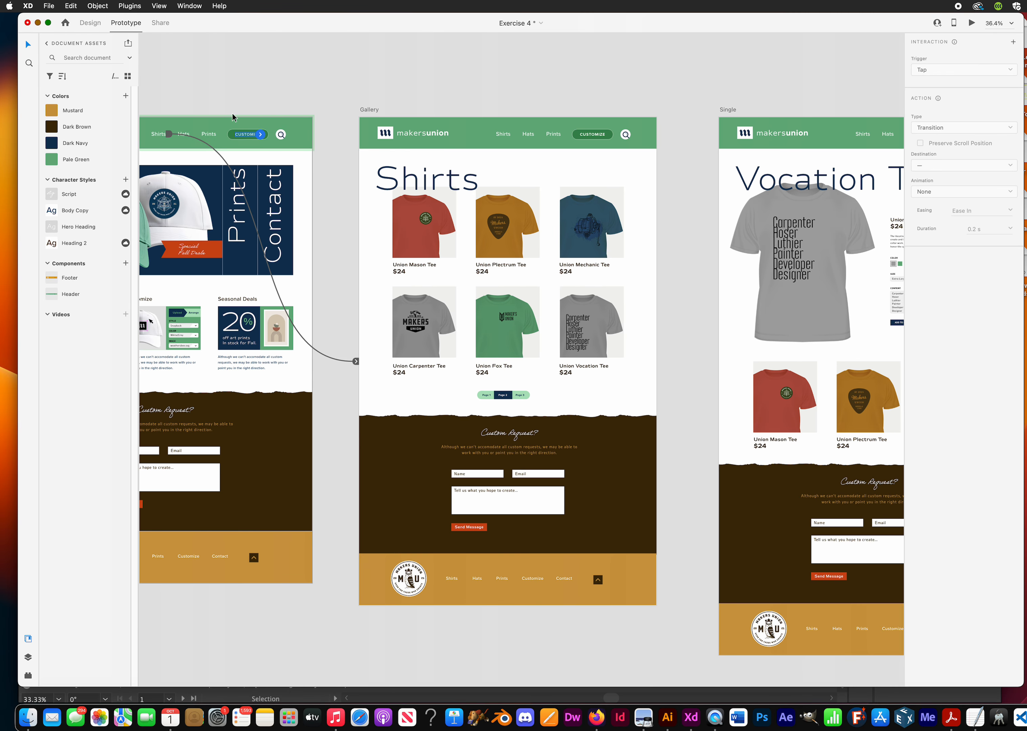
{"action": "left_click_drag", "start_coordinate": [228, 137], "coordinate": [286, 139]}
{"action": "scroll", "coordinate": [286, 140], "scroll_direction": "up", "scroll_amount": 4}
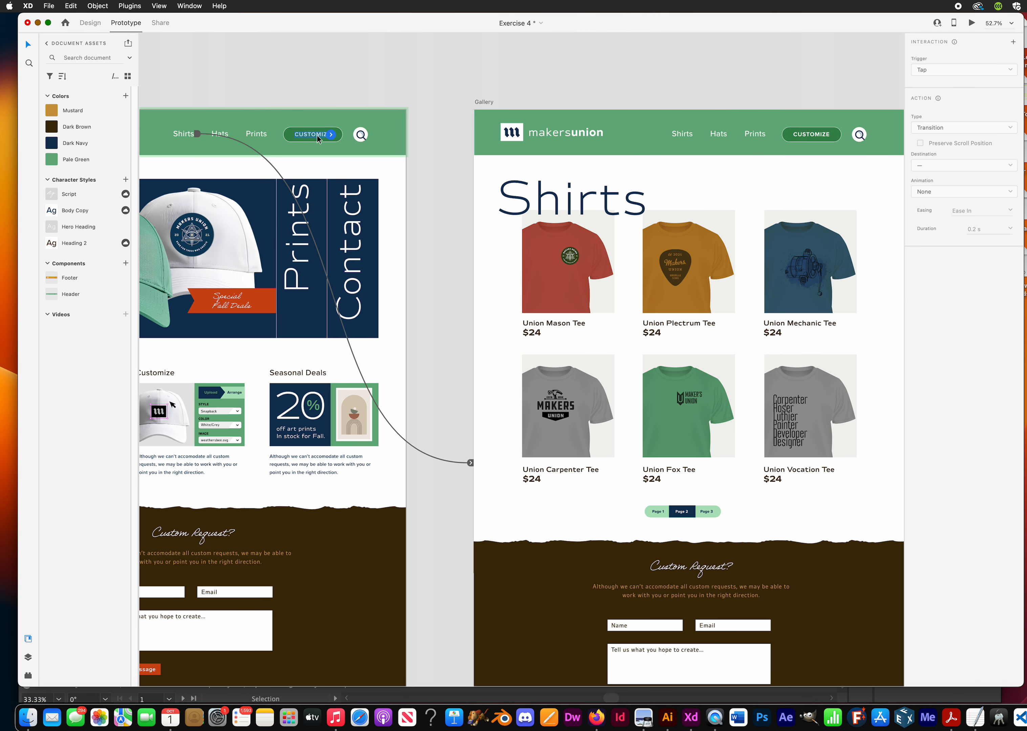
{"action": "left_click_drag", "start_coordinate": [298, 94], "coordinate": [316, 76]}
{"action": "key", "text": "super+z"}
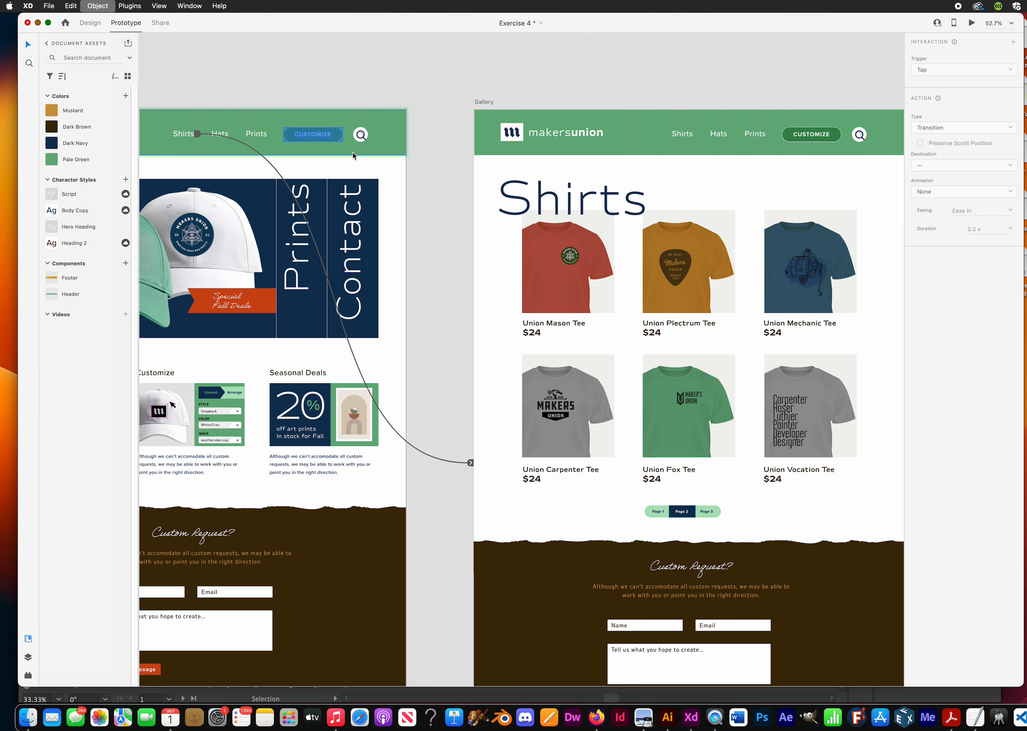
{"action": "scroll", "coordinate": [435, 189], "scroll_direction": "down", "scroll_amount": 5}
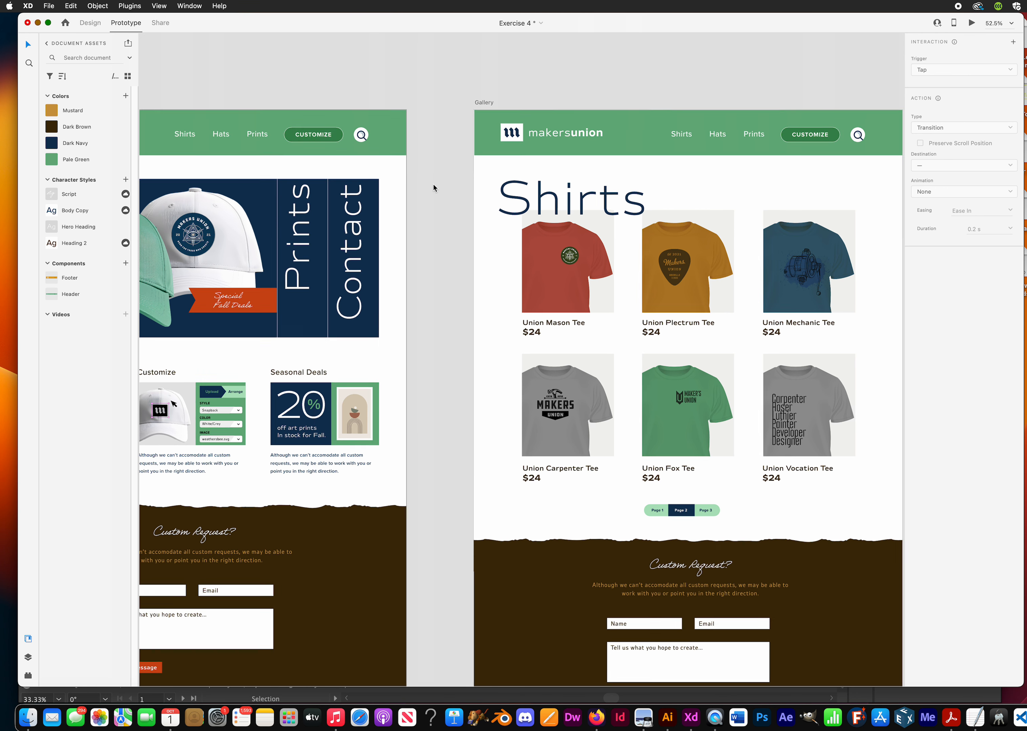
{"action": "left_click_drag", "start_coordinate": [416, 197], "coordinate": [368, 201]}
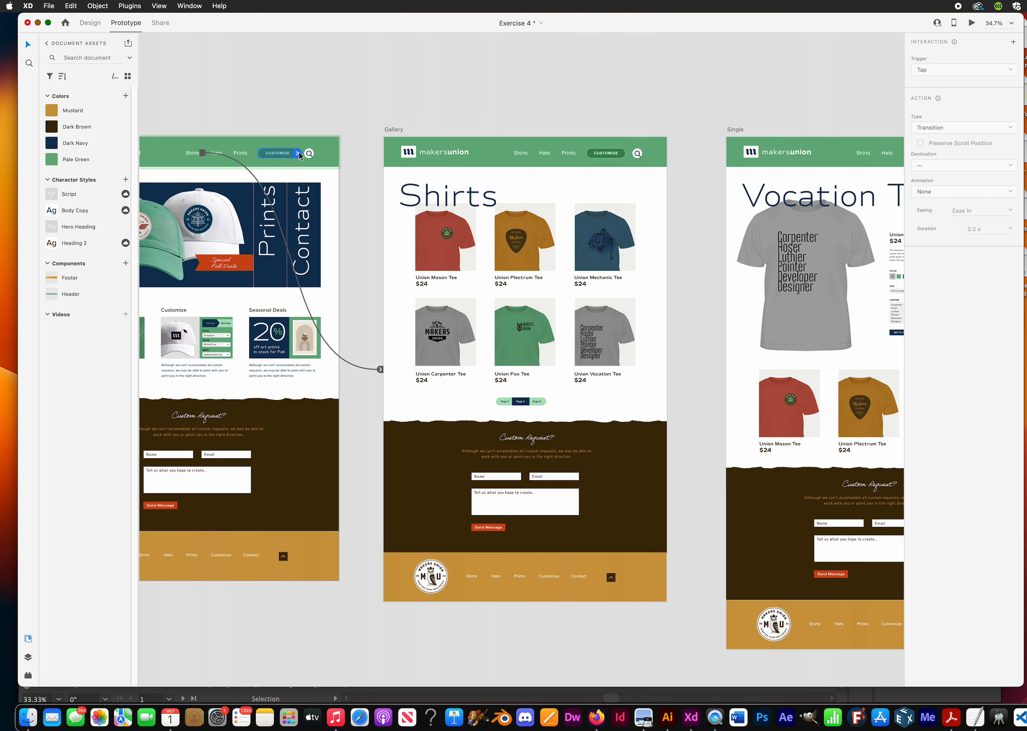
{"action": "left_click_drag", "start_coordinate": [297, 154], "coordinate": [710, 221]}
{"action": "scroll", "coordinate": [567, 246], "scroll_direction": "down", "scroll_amount": 5}
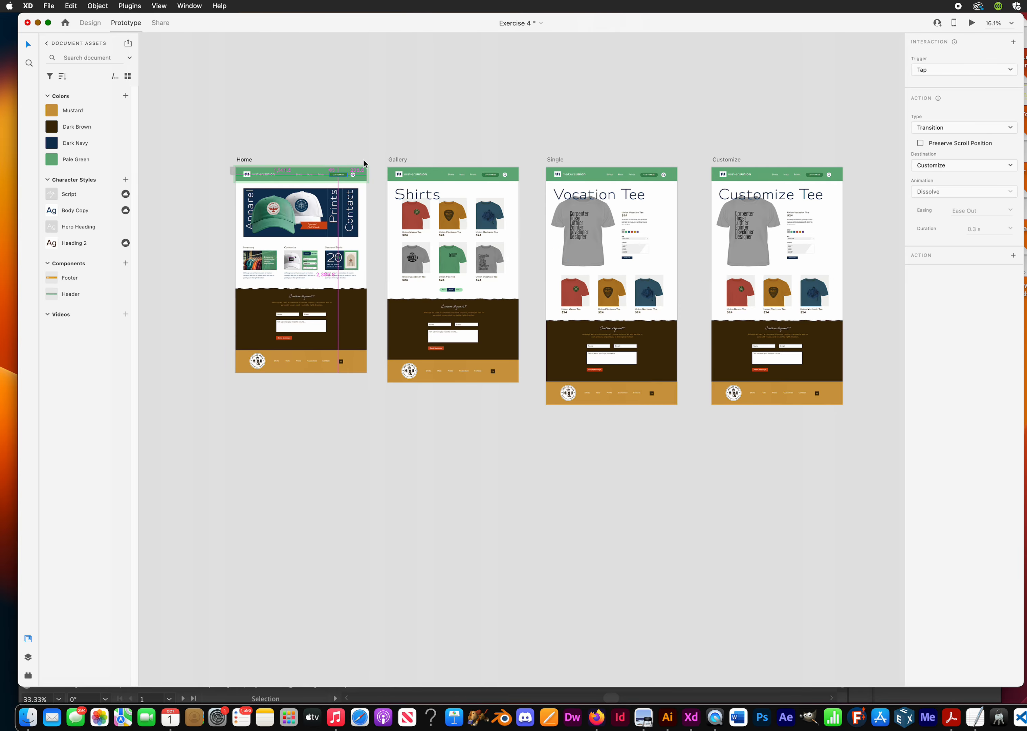
Group the logo mark and the makersunion wordmark in the Home artboard's header.
{"action": "scroll", "coordinate": [331, 154], "scroll_direction": "up", "scroll_amount": 3}
{"action": "scroll", "coordinate": [331, 154], "scroll_direction": "left", "scroll_amount": 4}
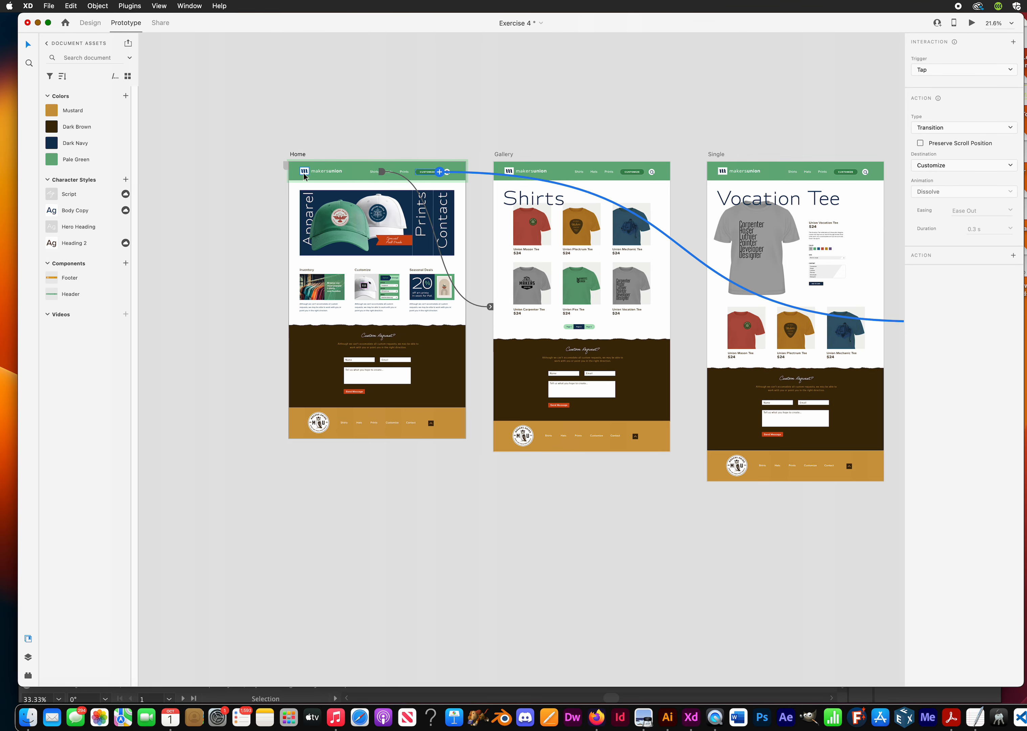
{"action": "scroll", "coordinate": [303, 172], "scroll_direction": "up", "scroll_amount": 5}
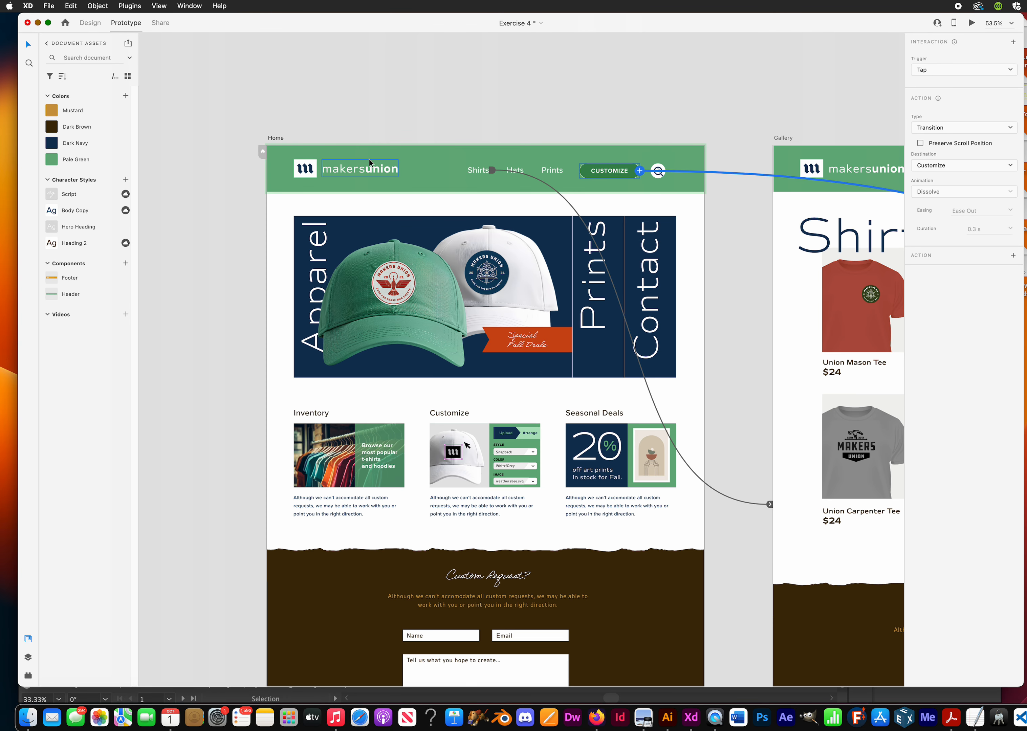
{"action": "left_click", "coordinate": [305, 169]}
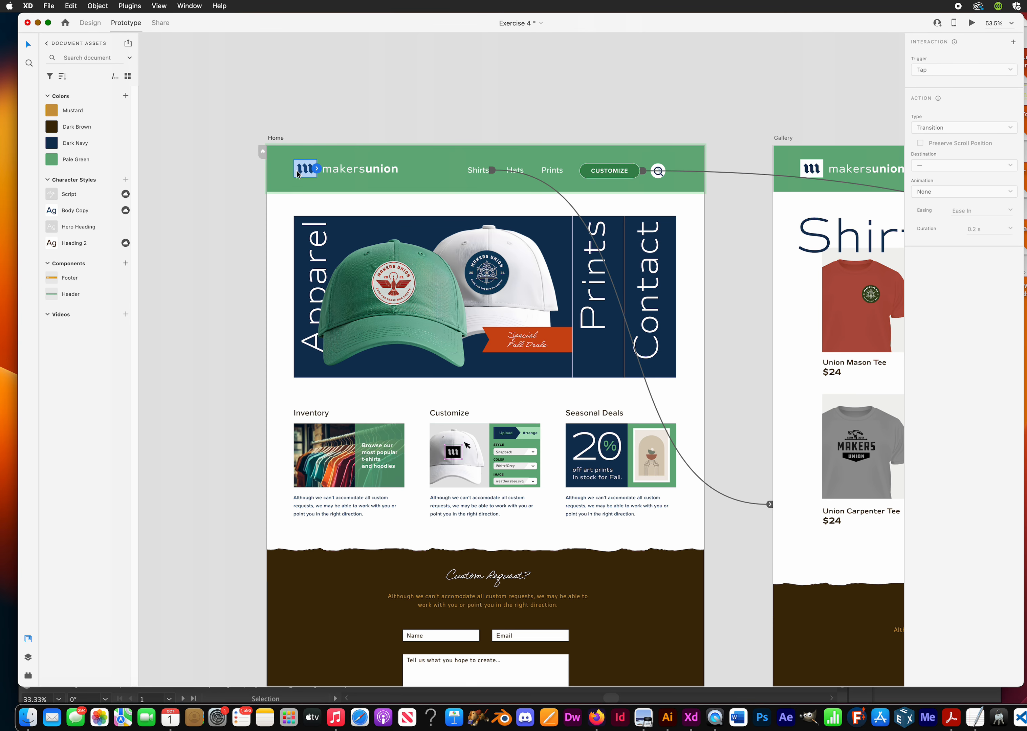
{"action": "left_click", "coordinate": [349, 171], "text": "shift"}
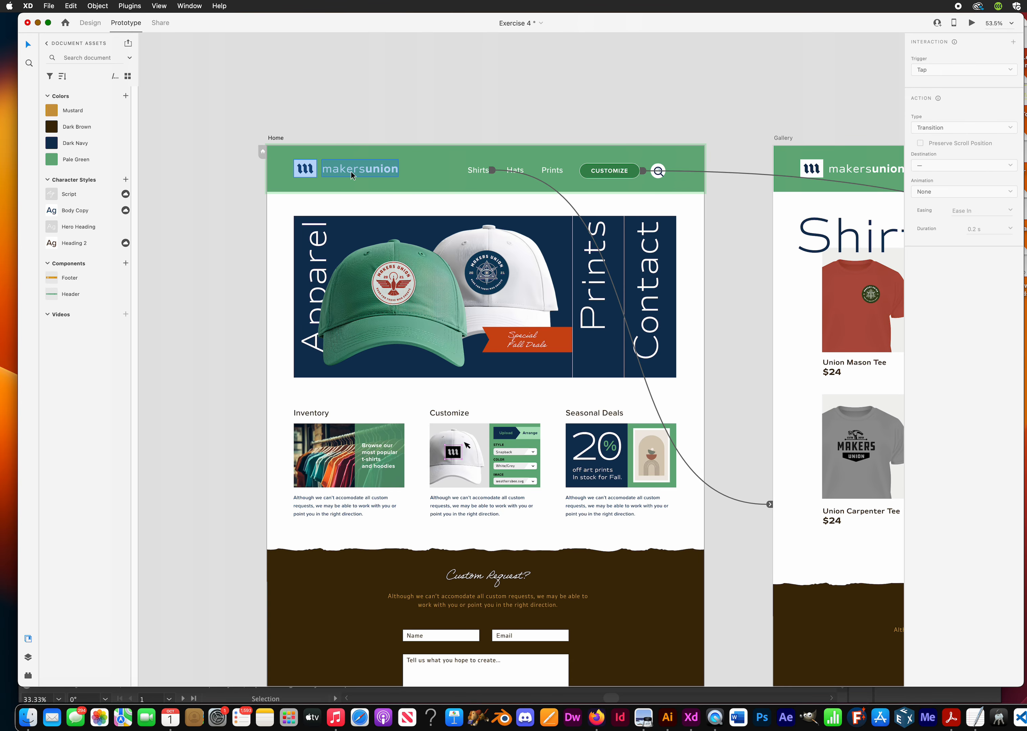
{"action": "left_click_drag", "start_coordinate": [350, 171], "coordinate": [390, 122]}
{"action": "key", "text": "super+z"}
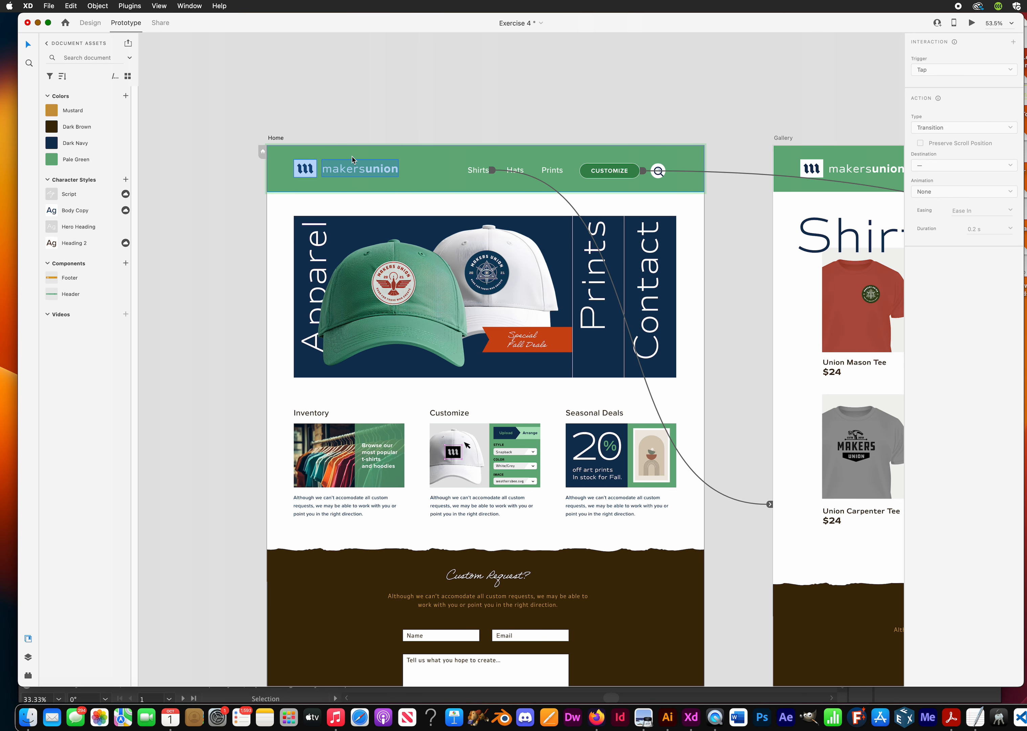
{"action": "key", "text": "super+g"}
{"action": "left_click_drag", "start_coordinate": [394, 198], "coordinate": [335, 150]}
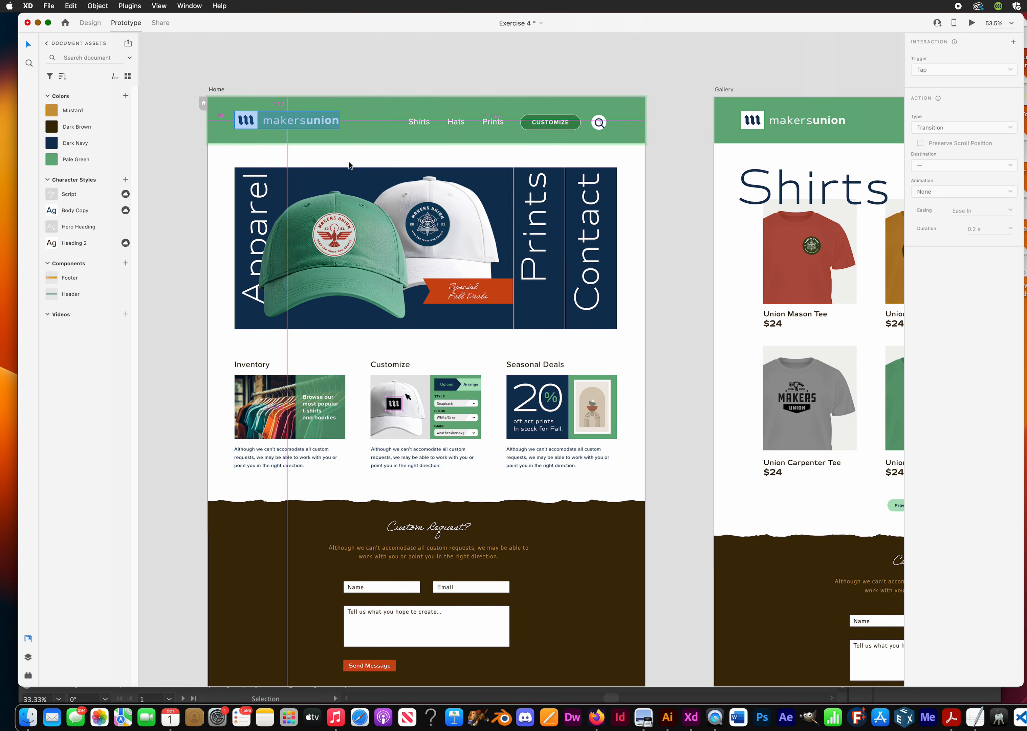
{"action": "scroll", "coordinate": [348, 164], "scroll_direction": "down", "scroll_amount": 2}
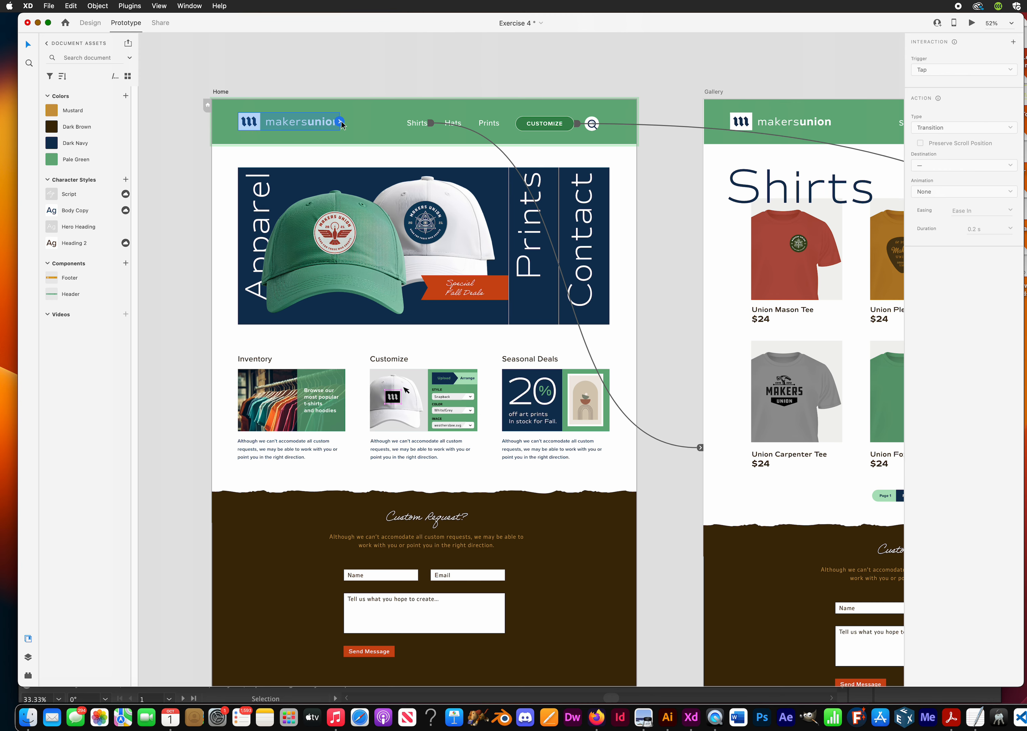
Link the grouped logo in the Gallery artboard's header to the Home artboard with a tap-triggered transition.
{"action": "scroll", "coordinate": [453, 317], "scroll_direction": "right", "scroll_amount": 10}
{"action": "scroll", "coordinate": [453, 318], "scroll_direction": "up", "scroll_amount": 2}
{"action": "left_click", "coordinate": [613, 148]}
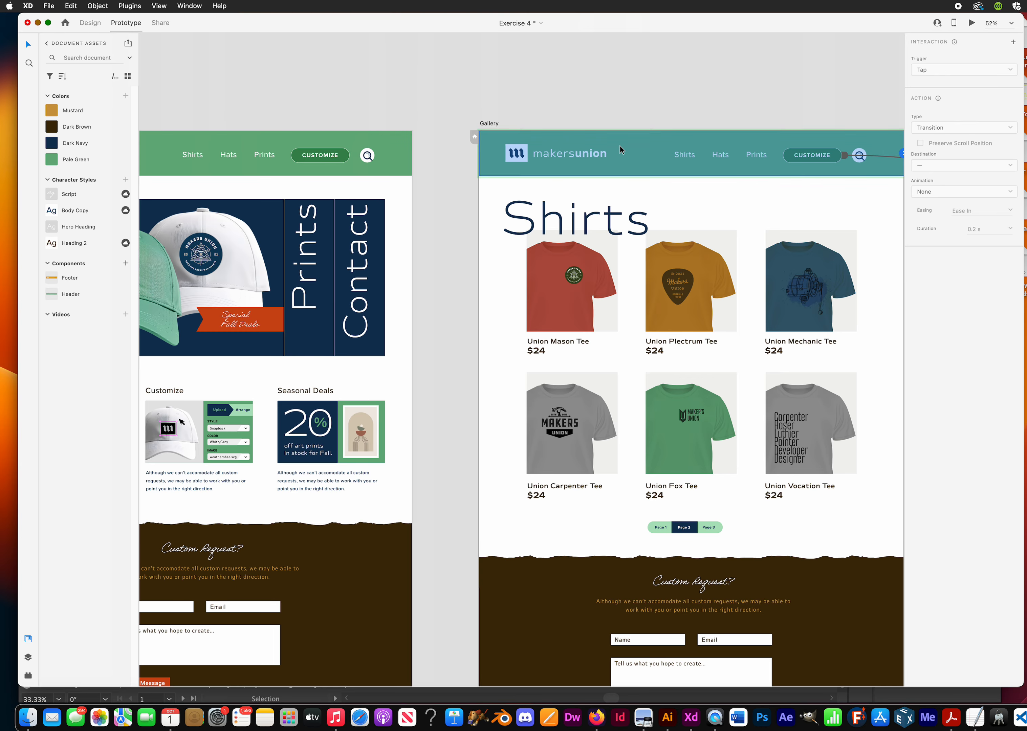
{"action": "double_click", "coordinate": [584, 156]}
{"action": "scroll", "coordinate": [561, 215], "scroll_direction": "down", "scroll_amount": 5}
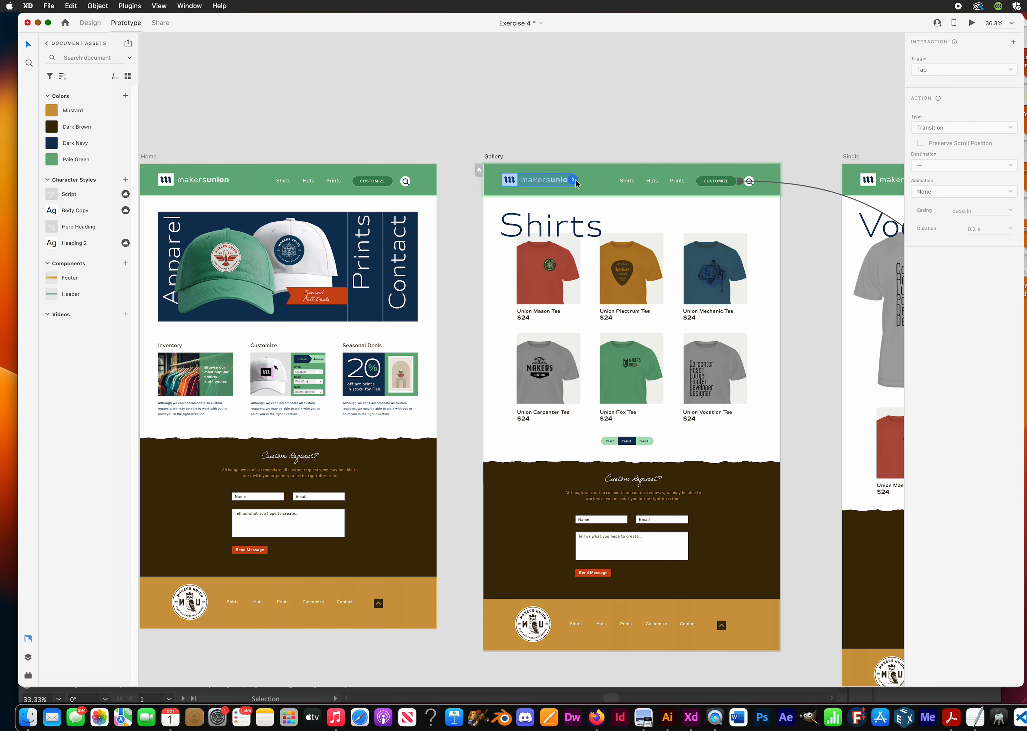
{"action": "left_click_drag", "start_coordinate": [573, 180], "coordinate": [431, 468]}
Check the prototype links on the Single and Customize artboards' headers, and save the document.
{"action": "scroll", "coordinate": [429, 360], "scroll_direction": "right", "scroll_amount": 10}
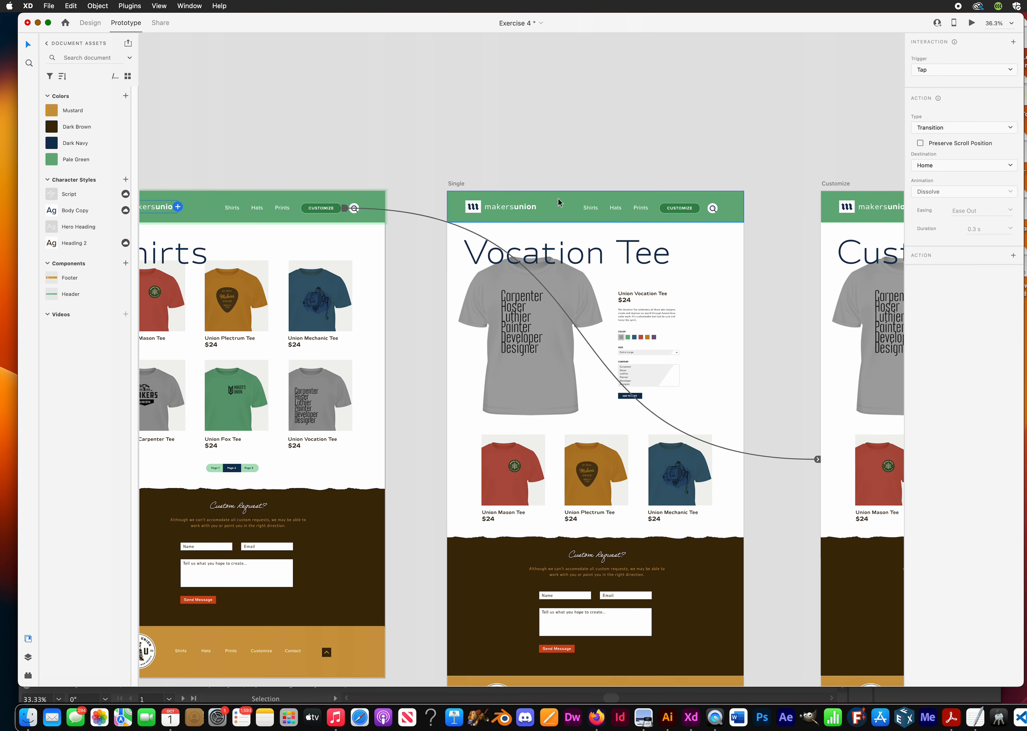
{"action": "left_click", "coordinate": [558, 203]}
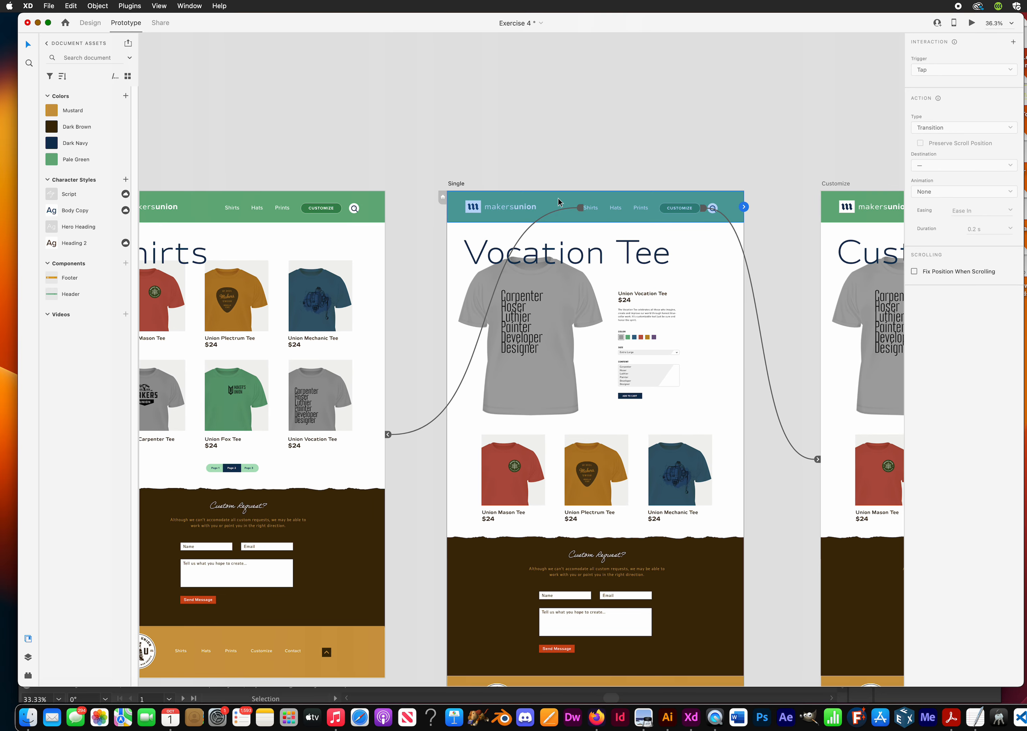
{"action": "scroll", "coordinate": [558, 203], "scroll_direction": "right", "scroll_amount": 6}
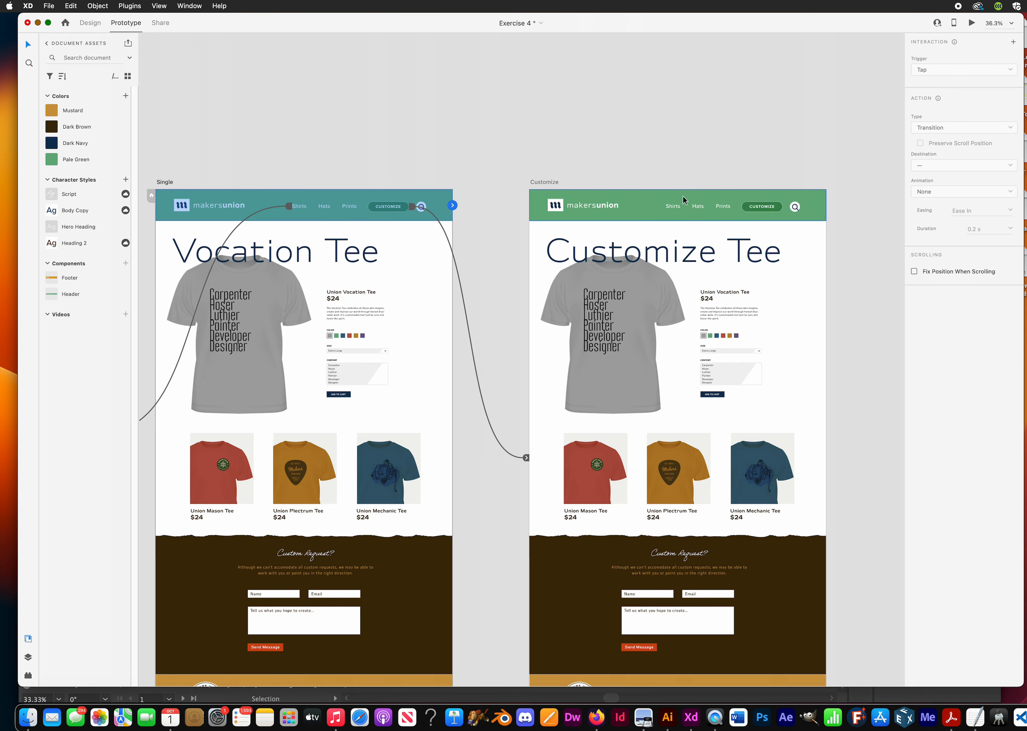
{"action": "left_click", "coordinate": [677, 200]}
{"action": "left_click_drag", "start_coordinate": [369, 186], "coordinate": [729, 181]}
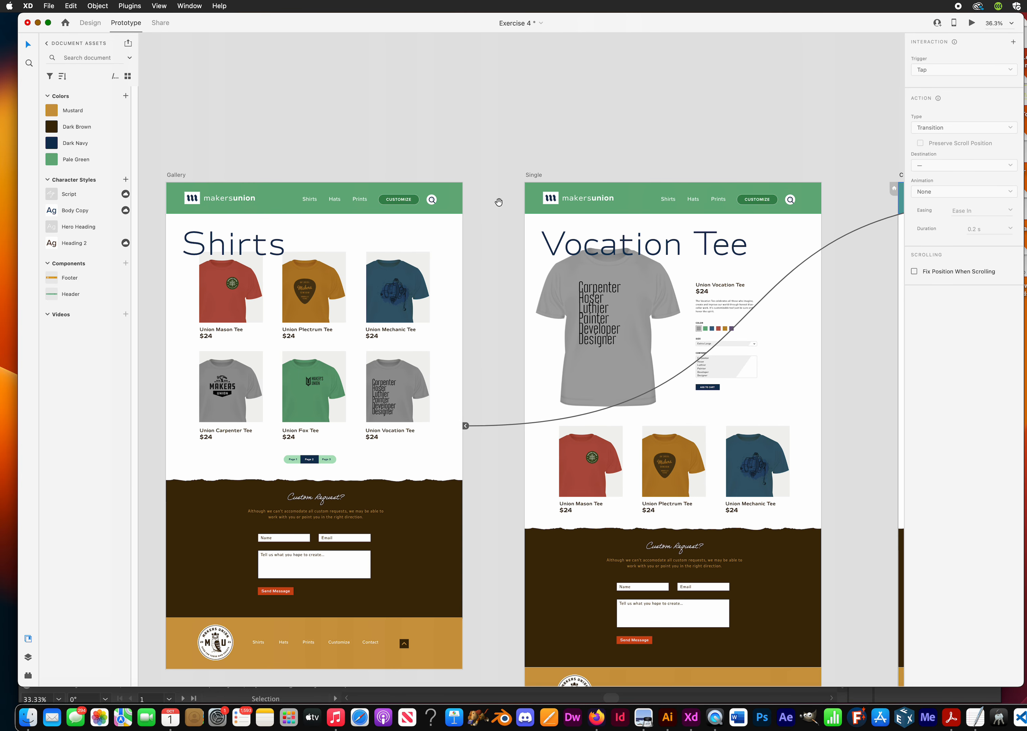
{"action": "left_click_drag", "start_coordinate": [499, 202], "coordinate": [778, 136]}
{"action": "left_click_drag", "start_coordinate": [427, 203], "coordinate": [564, 192]}
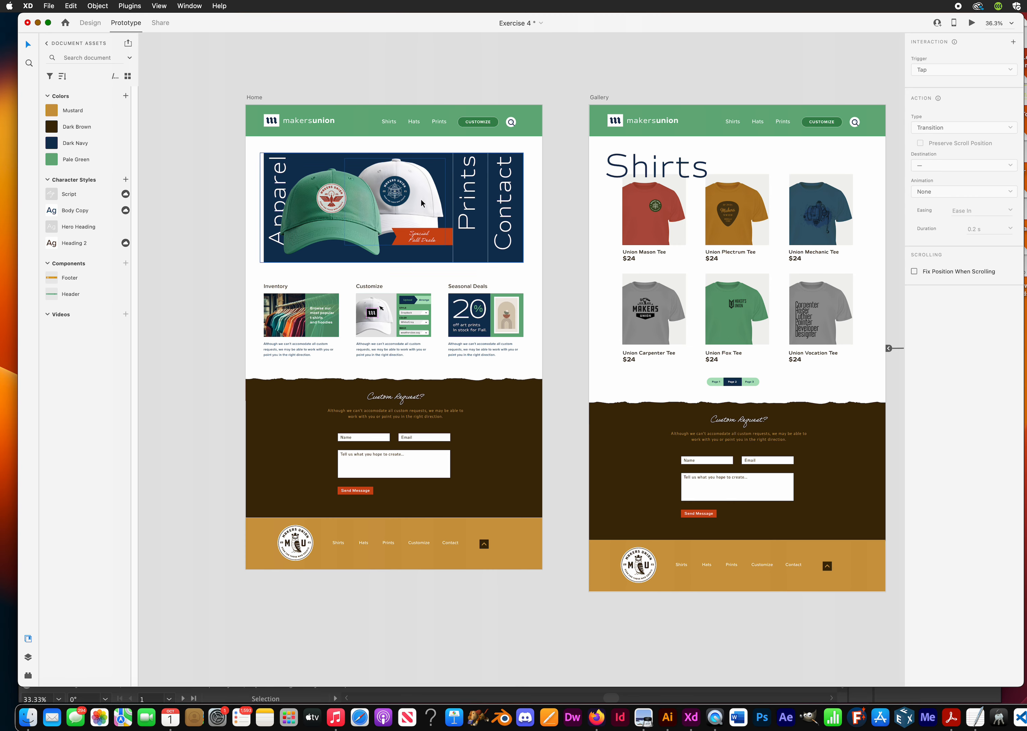
{"action": "key", "text": "super+s"}
Examine the prototype links of the Home and Single headers across the artboards, and deselect everything.
{"action": "left_click", "coordinate": [359, 118]}
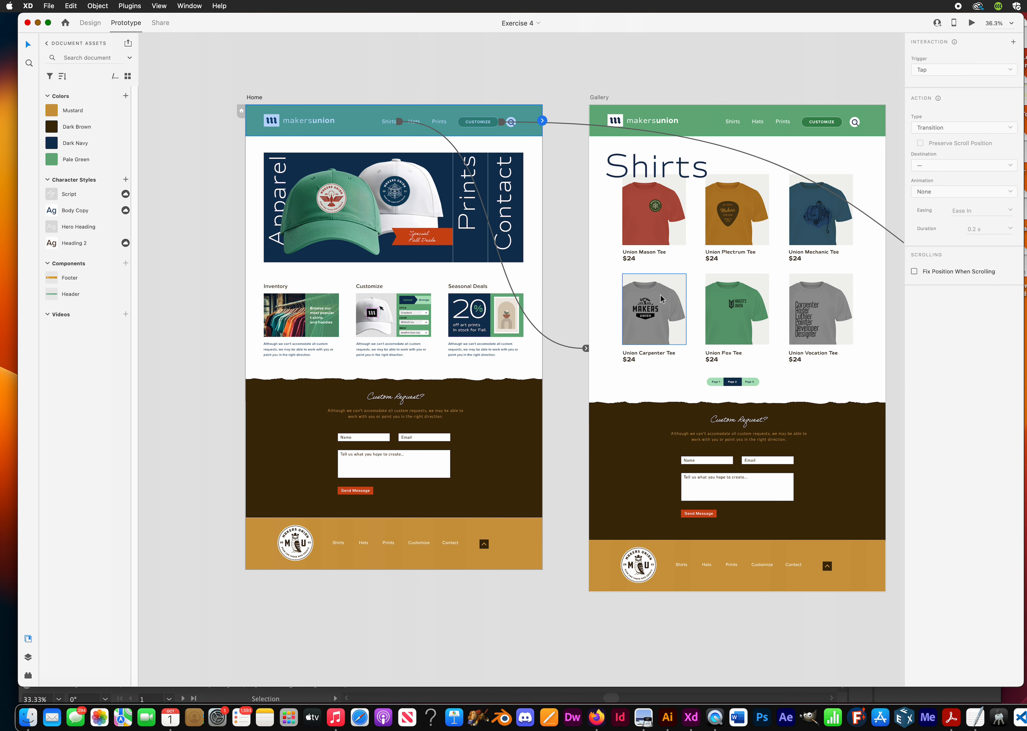
{"action": "scroll", "coordinate": [381, 139], "scroll_direction": "up", "scroll_amount": 3}
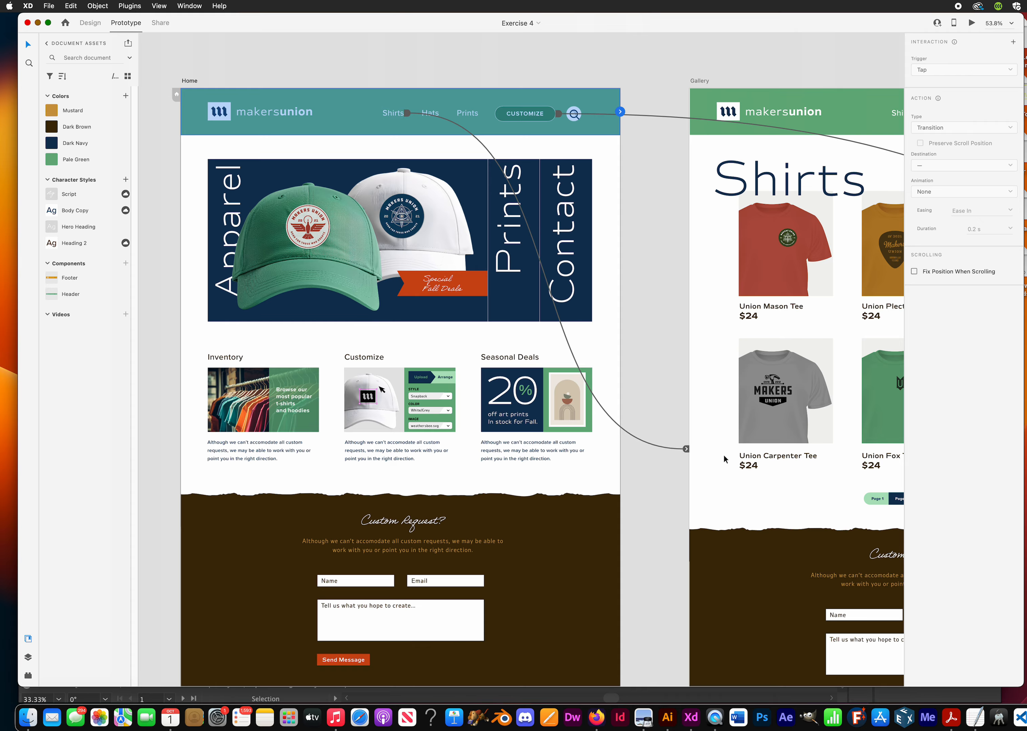
{"action": "scroll", "coordinate": [547, 286], "scroll_direction": "down", "scroll_amount": 3}
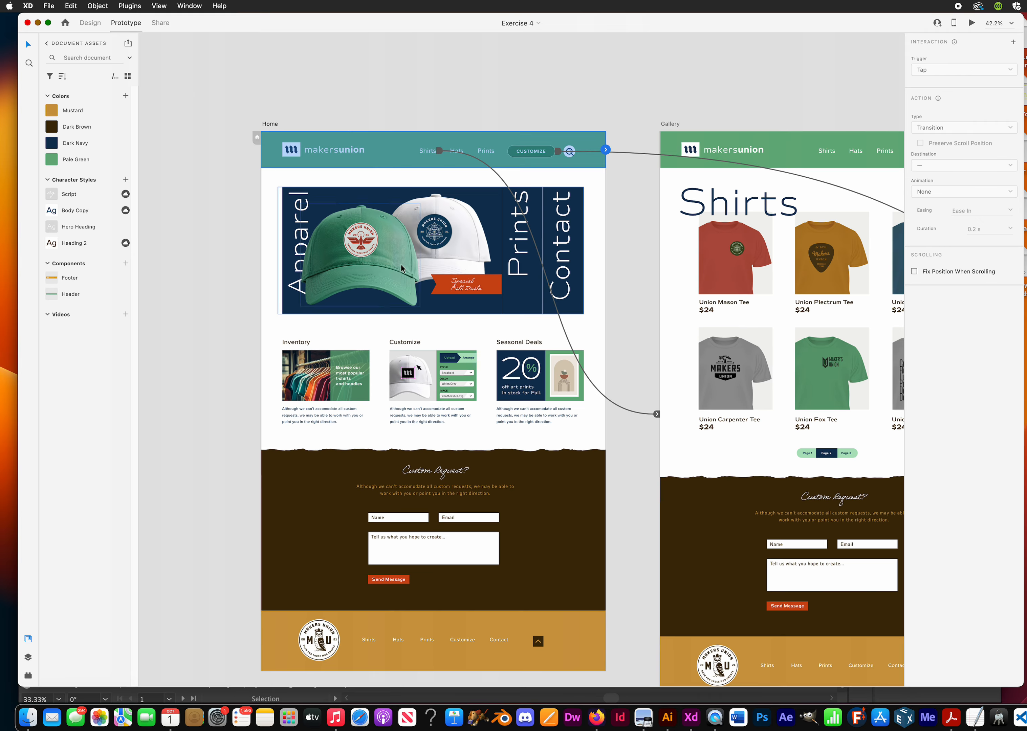
{"action": "left_click_drag", "start_coordinate": [573, 248], "coordinate": [423, 272]}
{"action": "left_click_drag", "start_coordinate": [496, 256], "coordinate": [610, 235]}
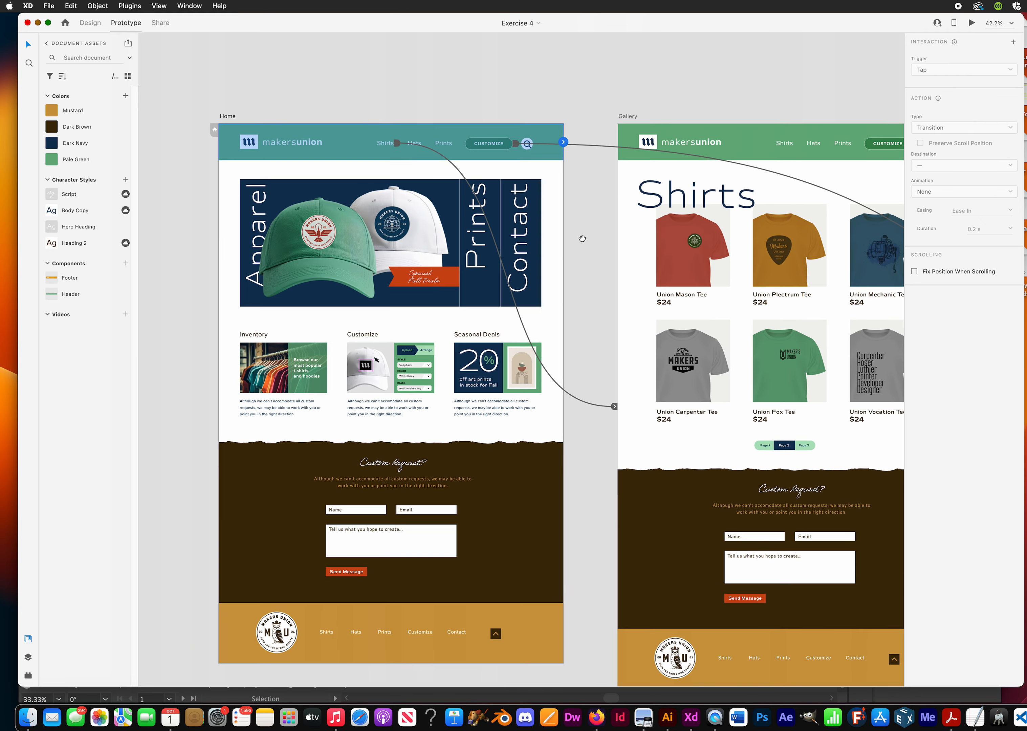
{"action": "left_click_drag", "start_coordinate": [516, 213], "coordinate": [473, 224]}
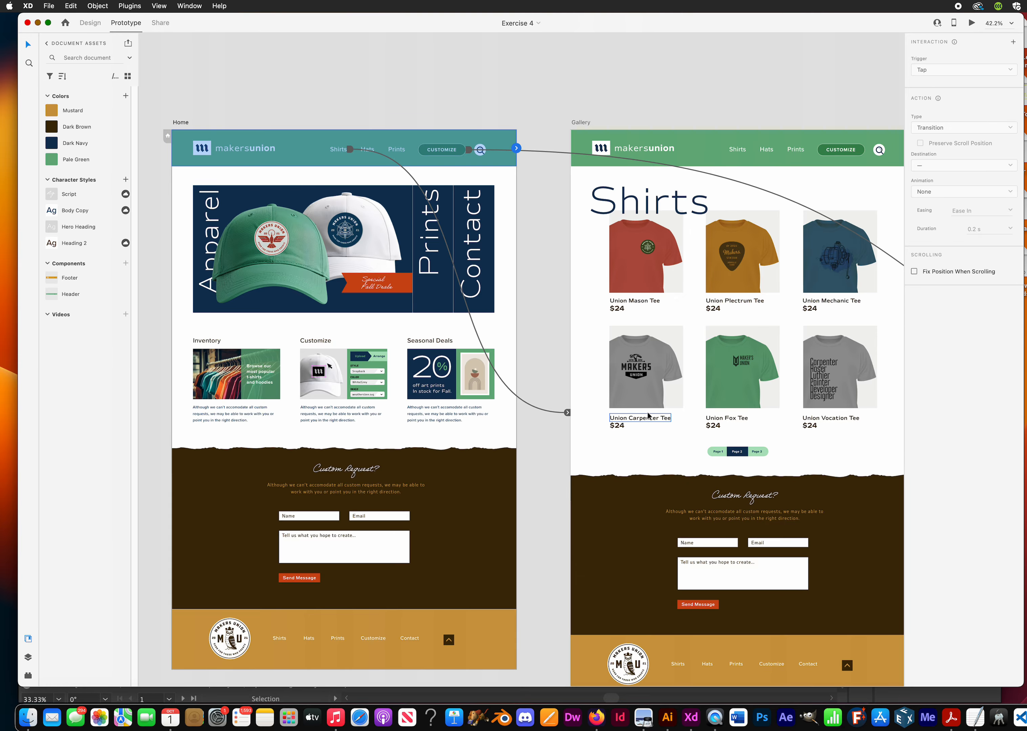
{"action": "left_click_drag", "start_coordinate": [681, 386], "coordinate": [368, 386]}
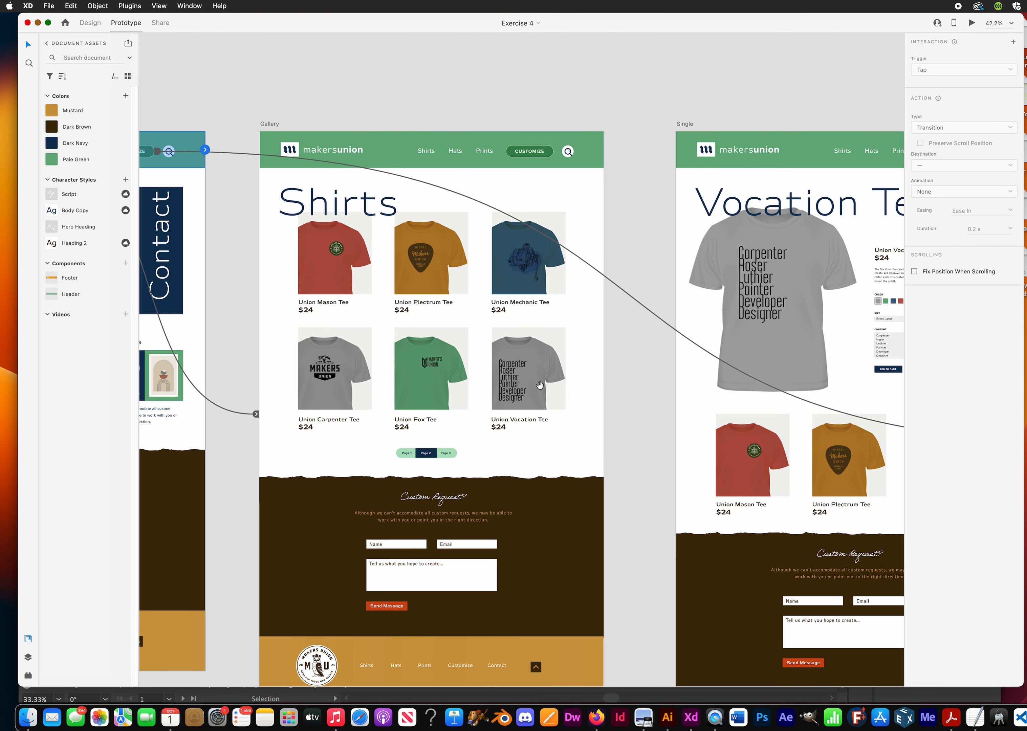
{"action": "left_click", "coordinate": [832, 163]}
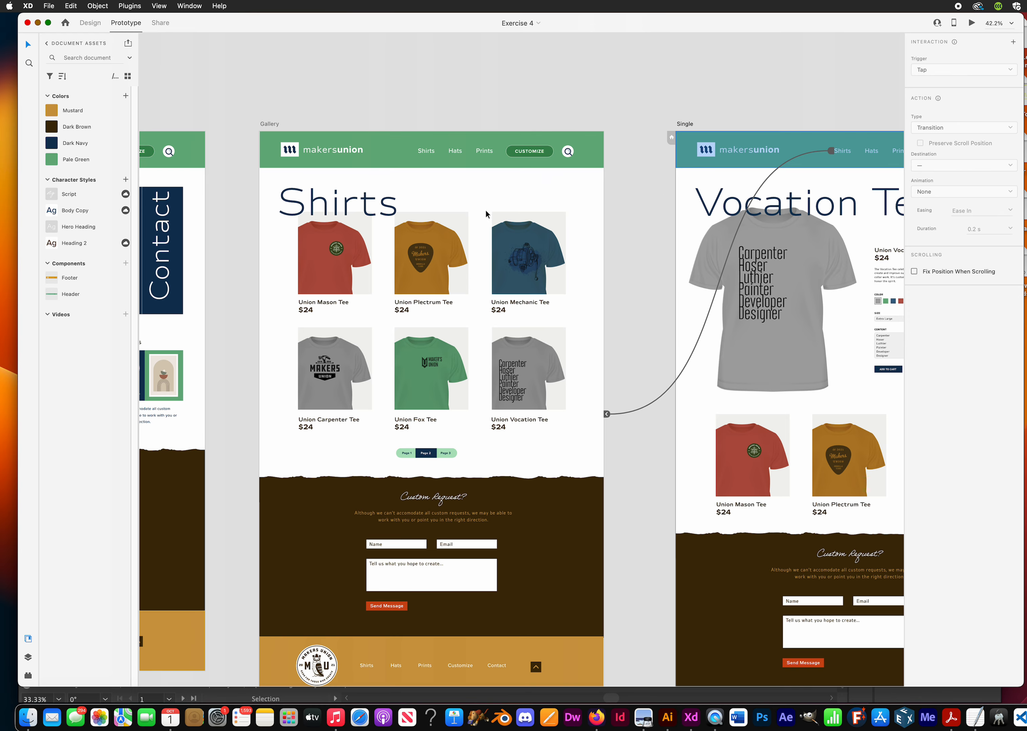
{"action": "scroll", "coordinate": [487, 210], "scroll_direction": "down", "scroll_amount": 5}
{"action": "left_click_drag", "start_coordinate": [506, 190], "coordinate": [594, 69]}
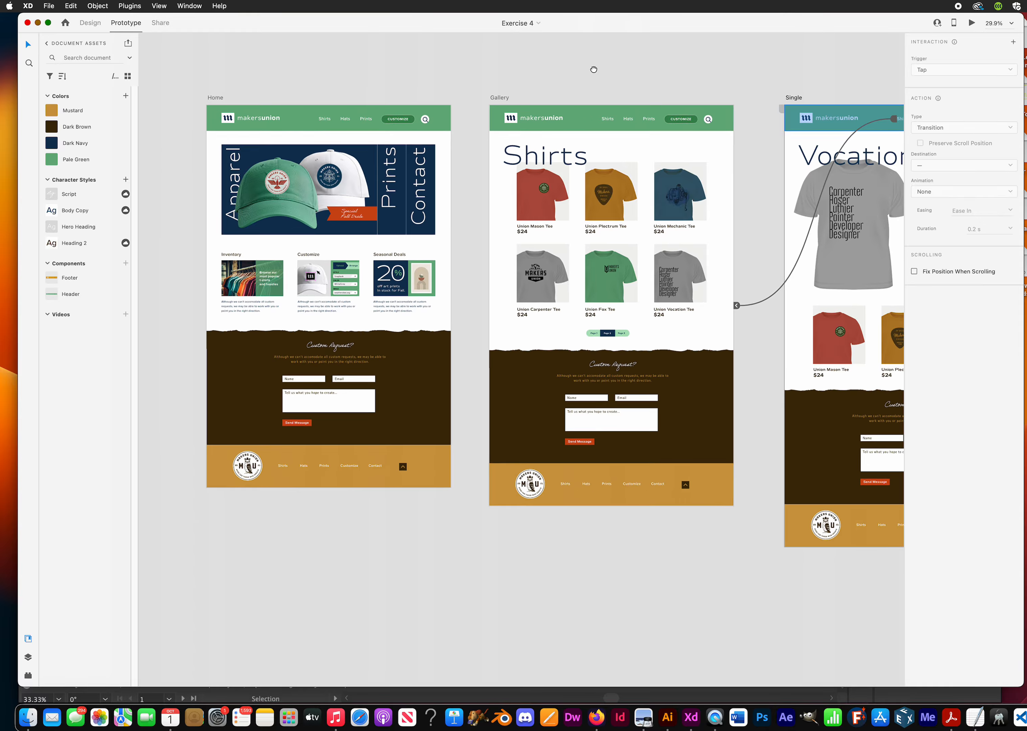
{"action": "left_click", "coordinate": [369, 82]}
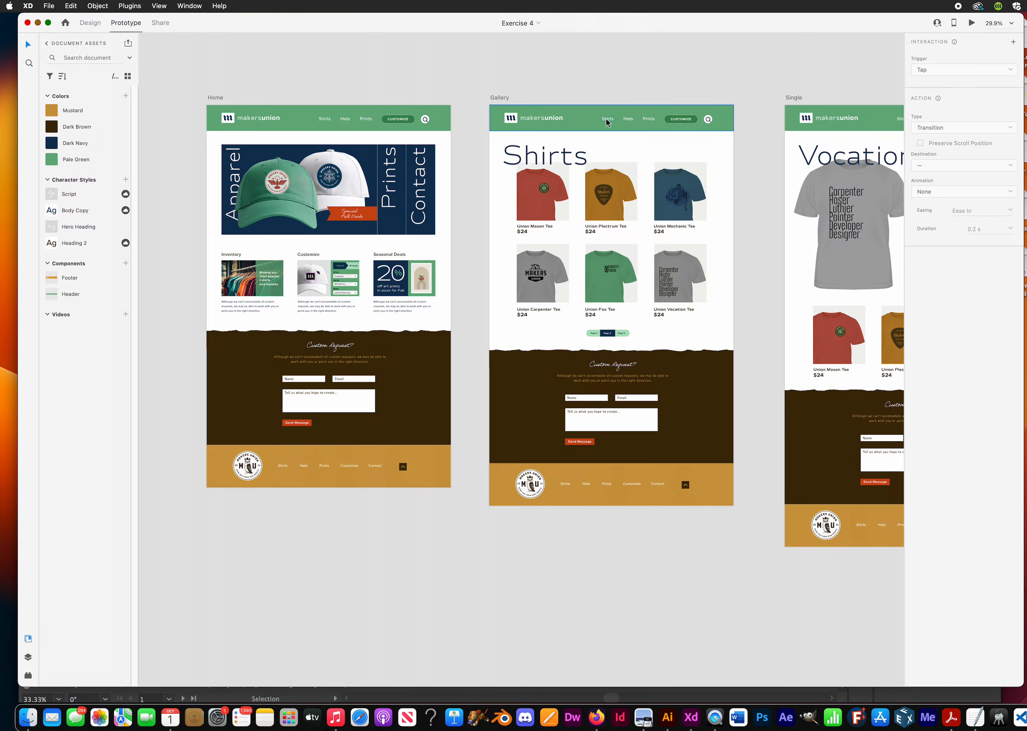
Link the logo in the Single artboard's header to the Gallery artboard with a tap-triggered transition, and save the document.
{"action": "left_click", "coordinate": [585, 122]}
{"action": "scroll", "coordinate": [520, 149], "scroll_direction": "right", "scroll_amount": 3}
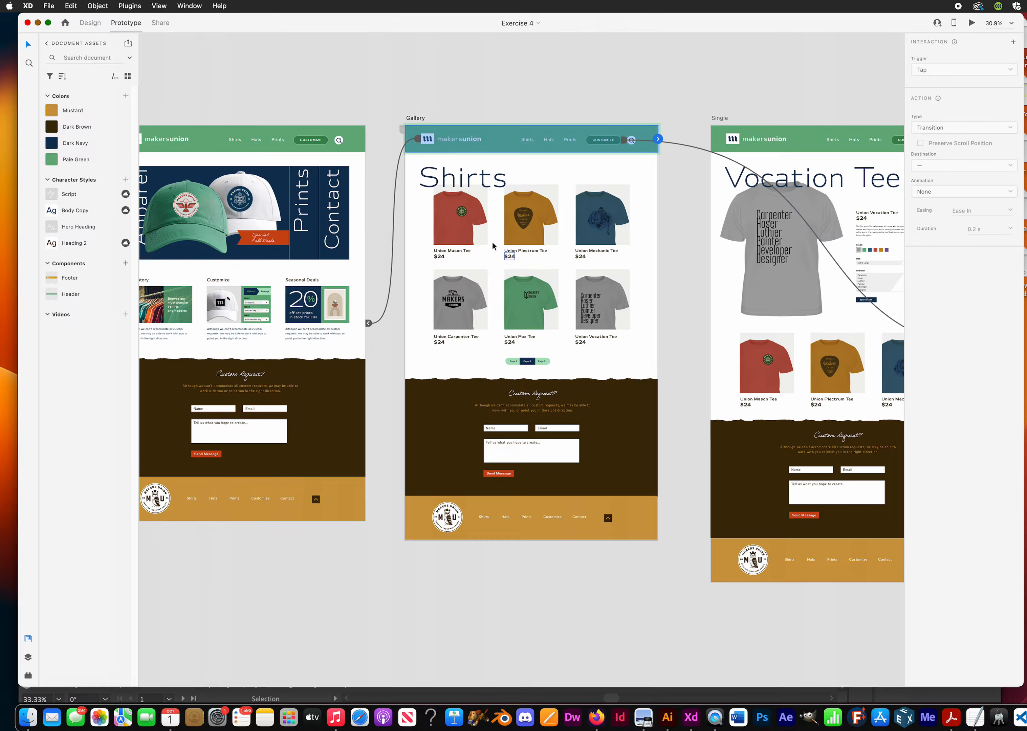
{"action": "left_click", "coordinate": [803, 136]}
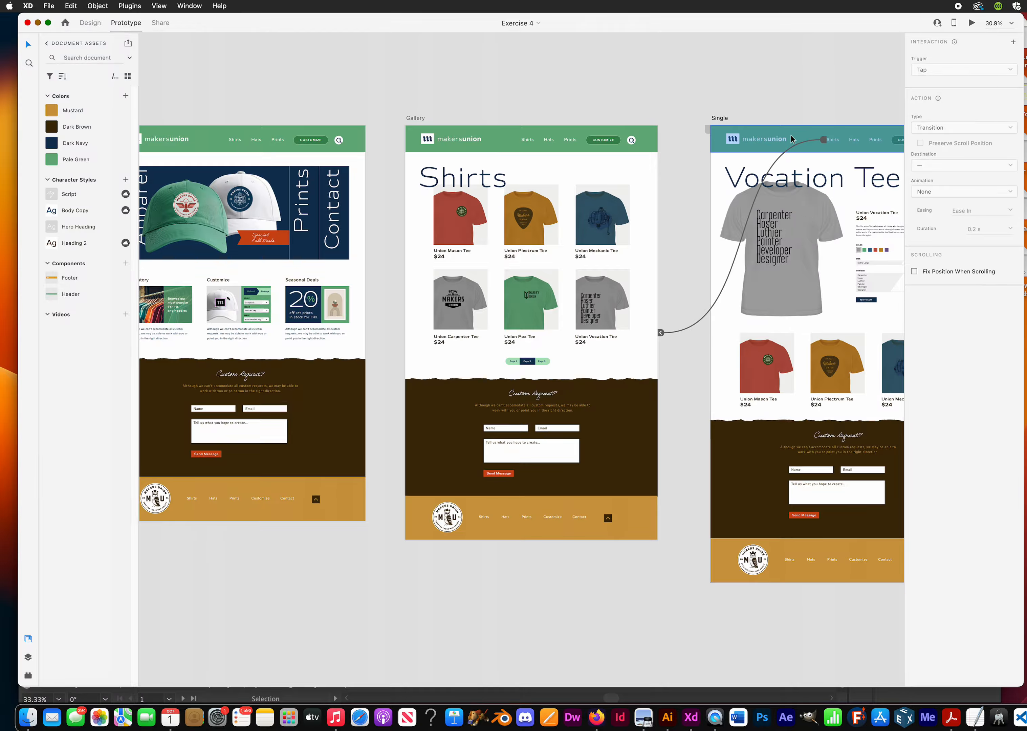
{"action": "left_click", "coordinate": [749, 142]}
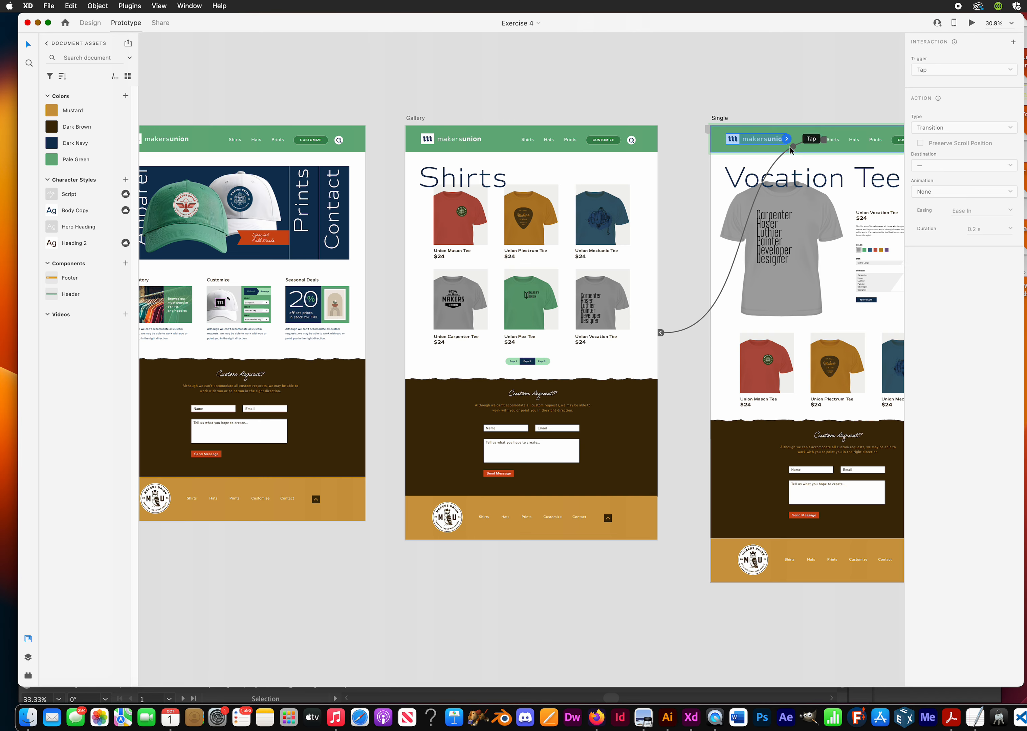
{"action": "left_click_drag", "start_coordinate": [784, 144], "coordinate": [664, 271]}
{"action": "scroll", "coordinate": [448, 87], "scroll_direction": "left", "scroll_amount": 5}
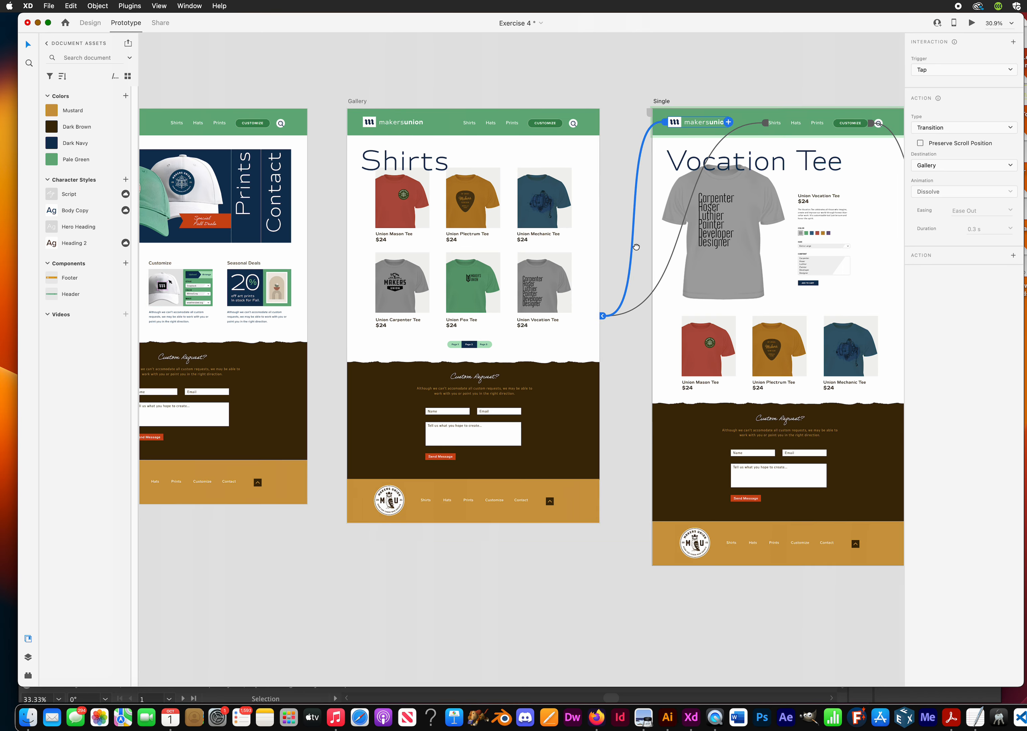
{"action": "key", "text": "super+s"}
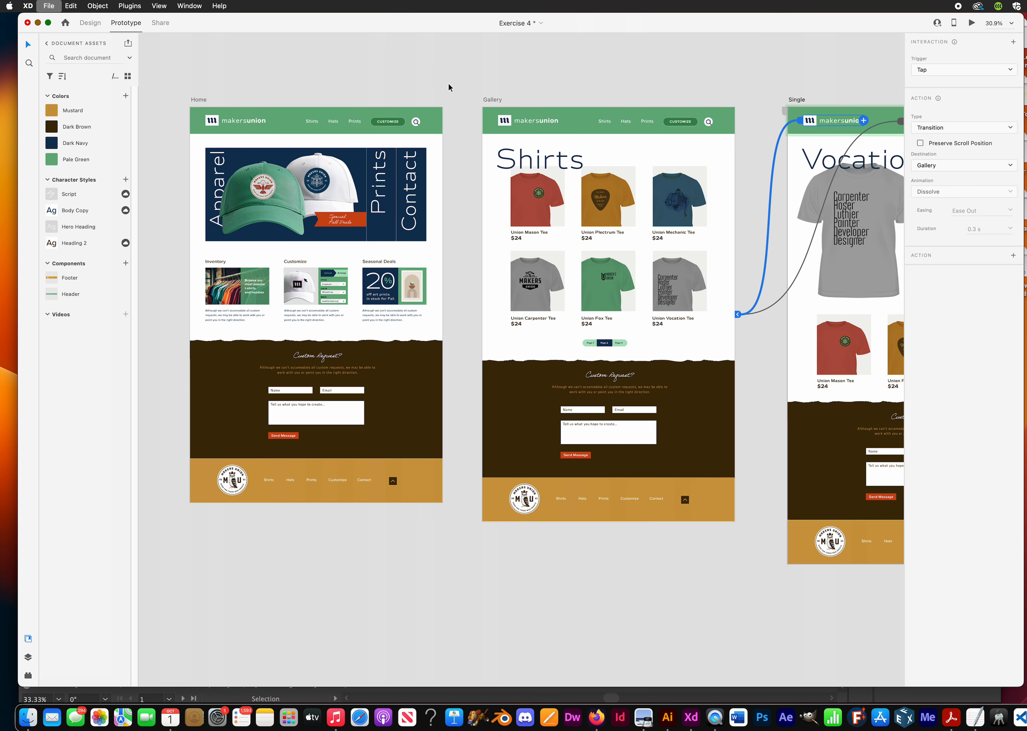
{"action": "left_click", "coordinate": [384, 85]}
{"action": "left_click_drag", "start_coordinate": [351, 90], "coordinate": [458, 90]}
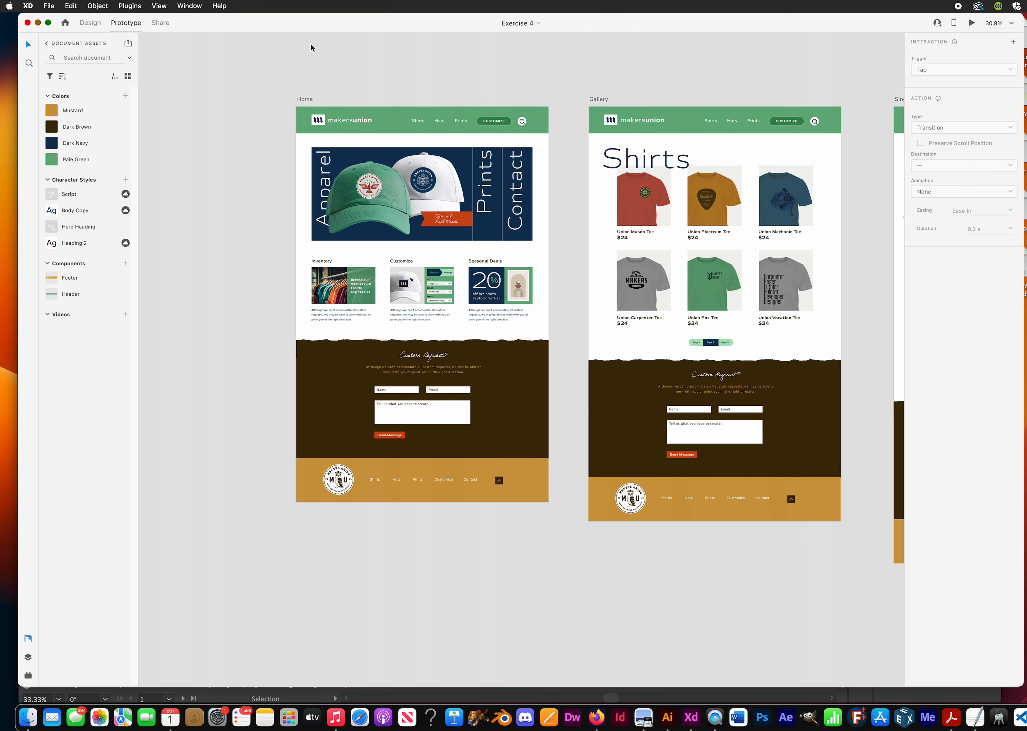
Set the Home artboard as the starting screen of the prototype flow, and save the document.
{"action": "left_click", "coordinate": [297, 145]}
{"action": "scroll", "coordinate": [297, 144], "scroll_direction": "up", "scroll_amount": 1}
{"action": "scroll", "coordinate": [297, 143], "scroll_direction": "up", "scroll_amount": 3}
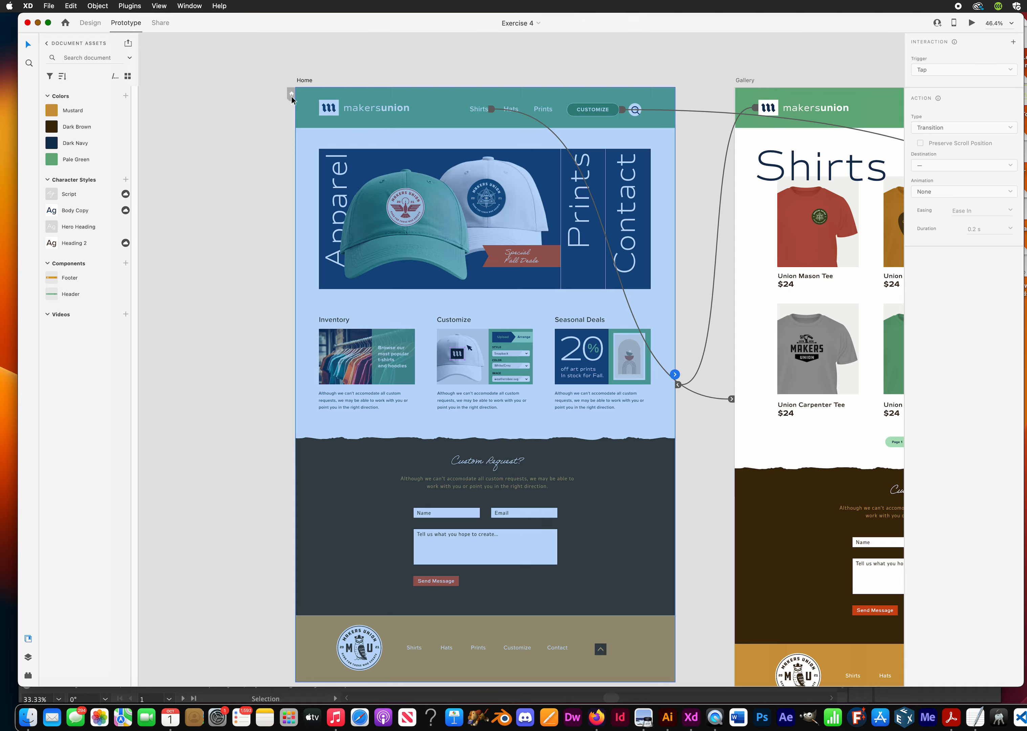
{"action": "left_click", "coordinate": [291, 96]}
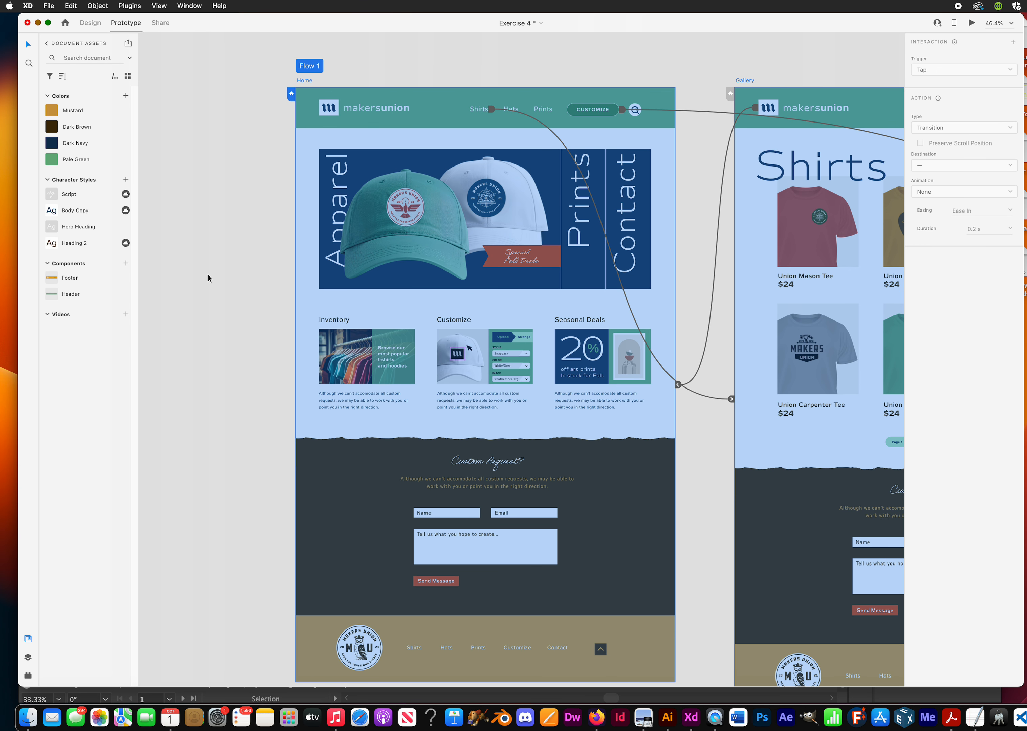
{"action": "left_click_drag", "start_coordinate": [413, 342], "coordinate": [320, 298]}
{"action": "scroll", "coordinate": [345, 279], "scroll_direction": "down", "scroll_amount": 3}
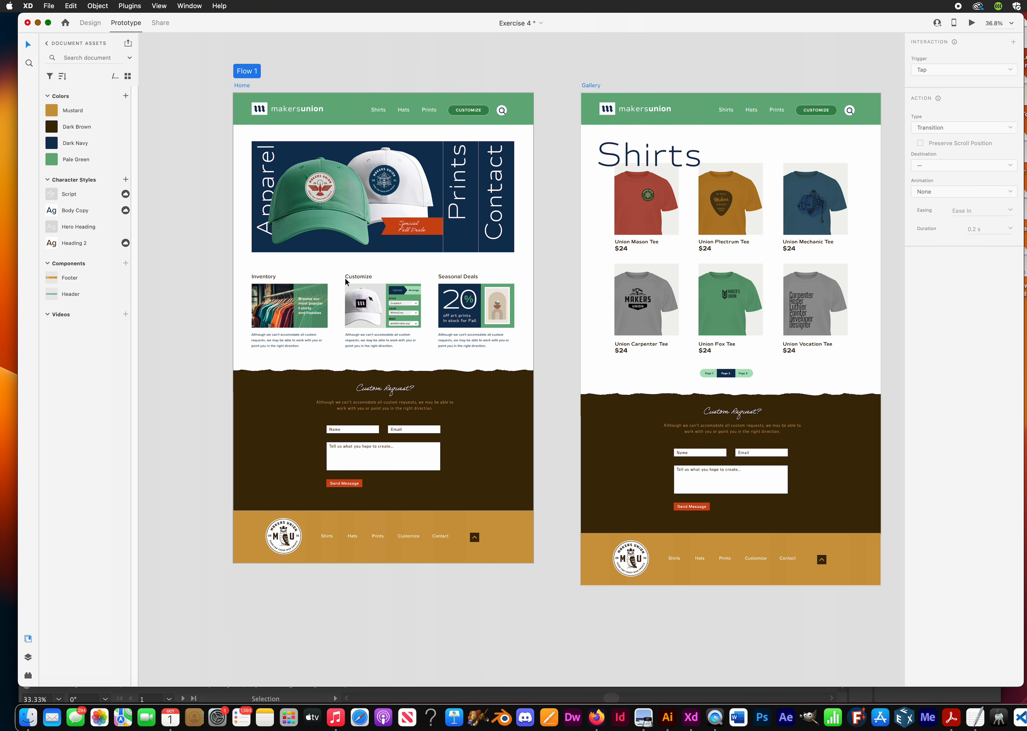
{"action": "scroll", "coordinate": [345, 277], "scroll_direction": "down", "scroll_amount": 3}
{"action": "key", "text": "super+a"}
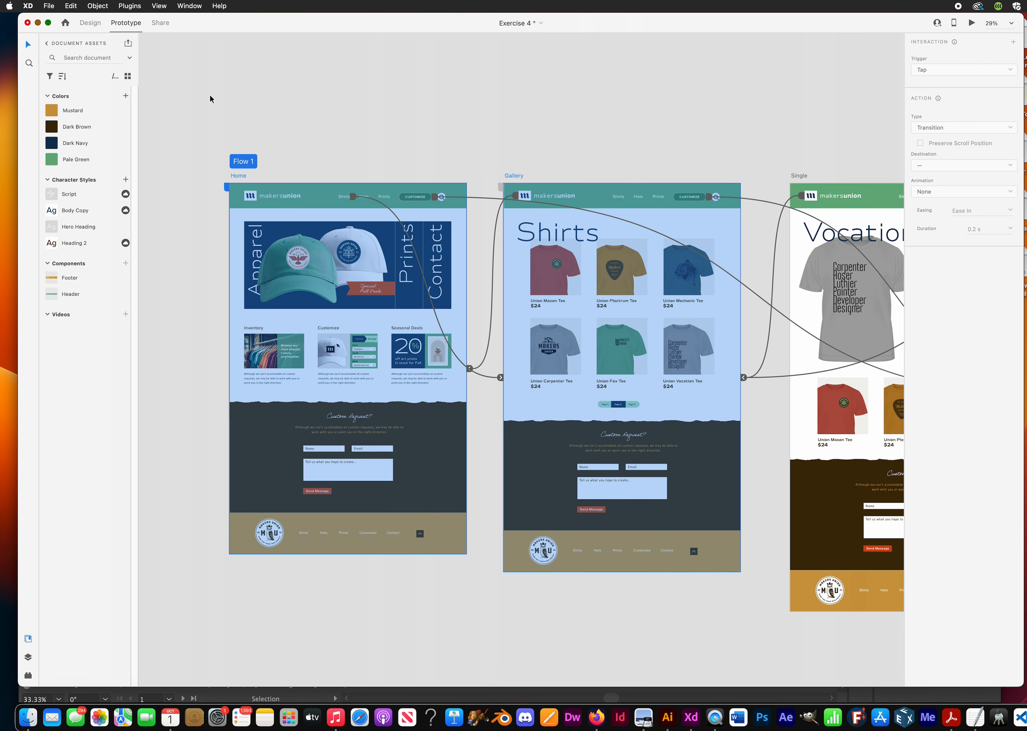
{"action": "left_click", "coordinate": [209, 95]}
{"action": "key", "text": "super+s"}
Preview the prototype, test the Shirts link to the Gallery and the logo link back to Home, and close the preview.
{"action": "scroll", "coordinate": [384, 245], "scroll_direction": "down", "scroll_amount": 2}
{"action": "scroll", "coordinate": [383, 245], "scroll_direction": "right", "scroll_amount": 2}
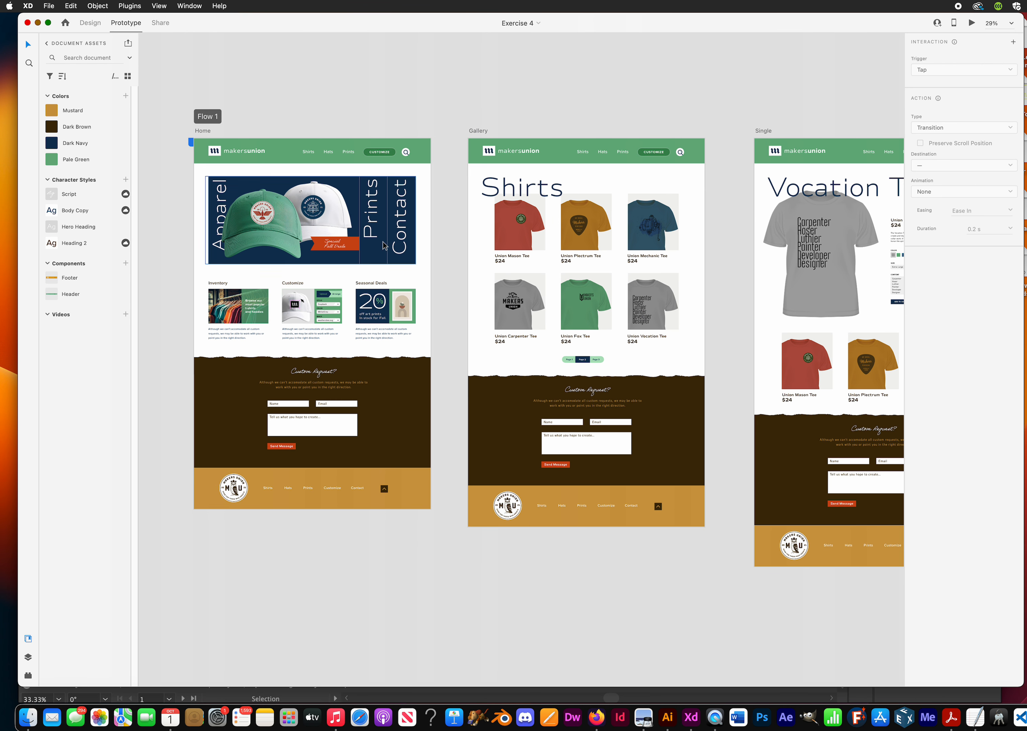
{"action": "left_click", "coordinate": [971, 25]}
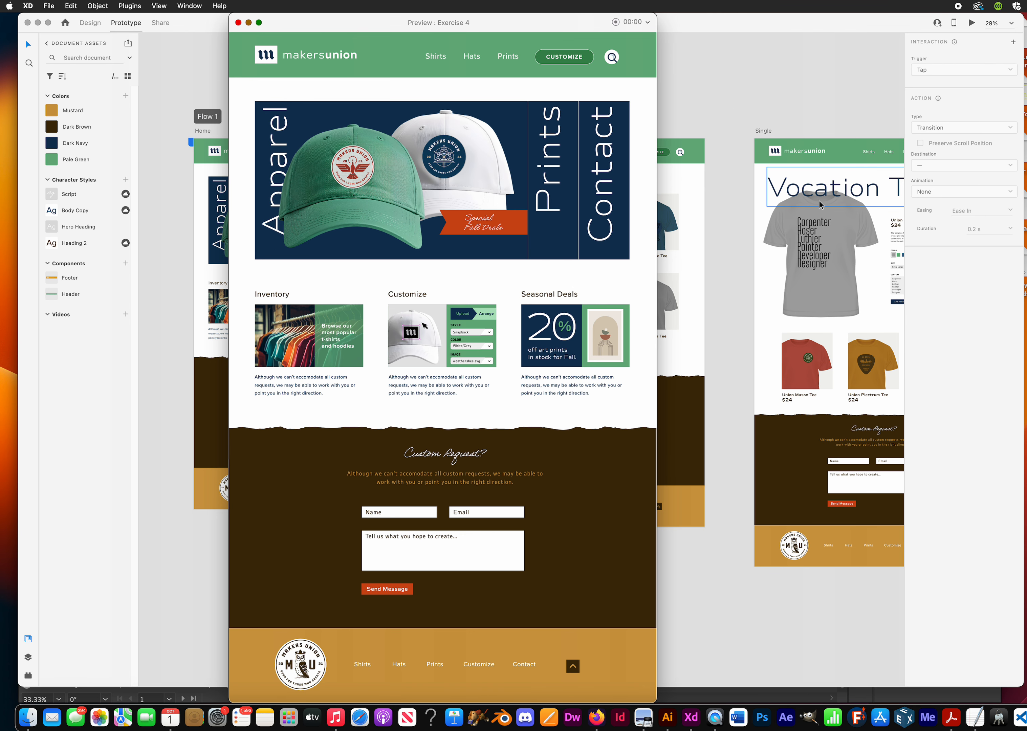
{"action": "left_click", "coordinate": [434, 58]}
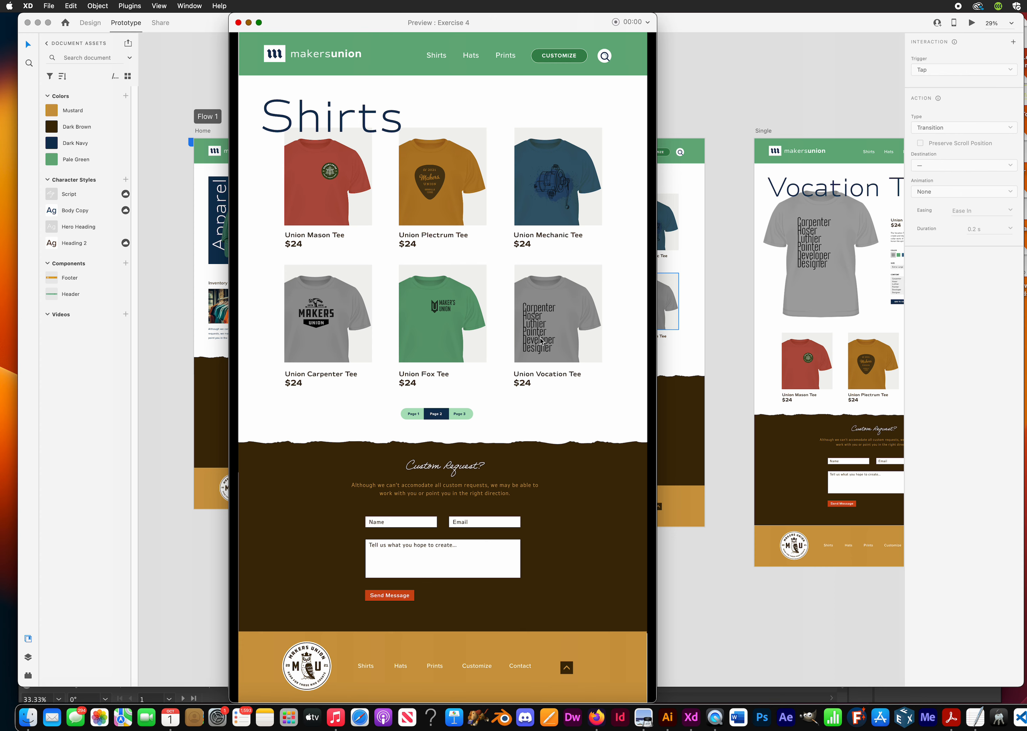
{"action": "left_click", "coordinate": [320, 58]}
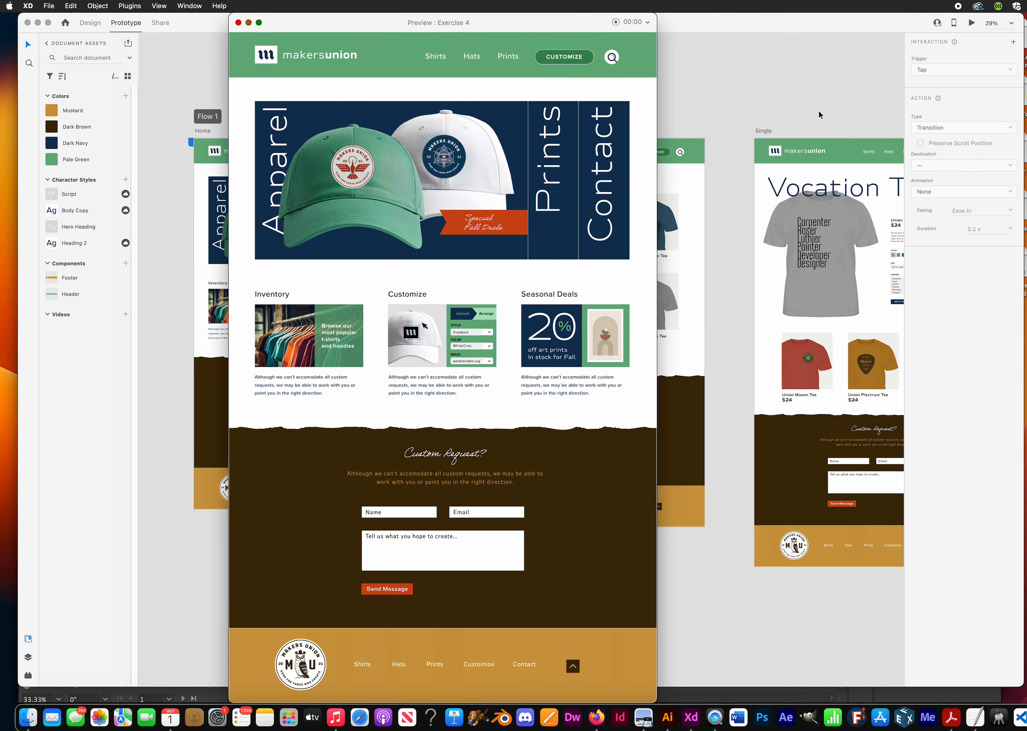
{"action": "left_click", "coordinate": [238, 23]}
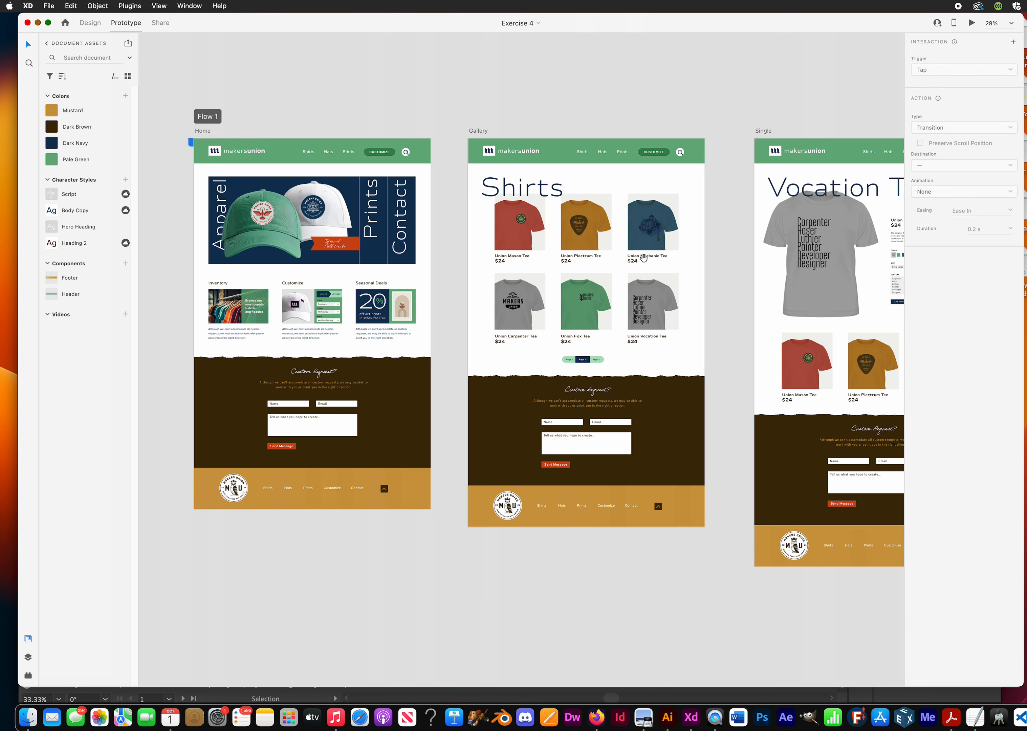
Link the Union Vocation Tee image in the Gallery artboard to the Single artboard with a tap-triggered transition, and save the document.
{"action": "scroll", "coordinate": [498, 204], "scroll_direction": "right", "scroll_amount": 5}
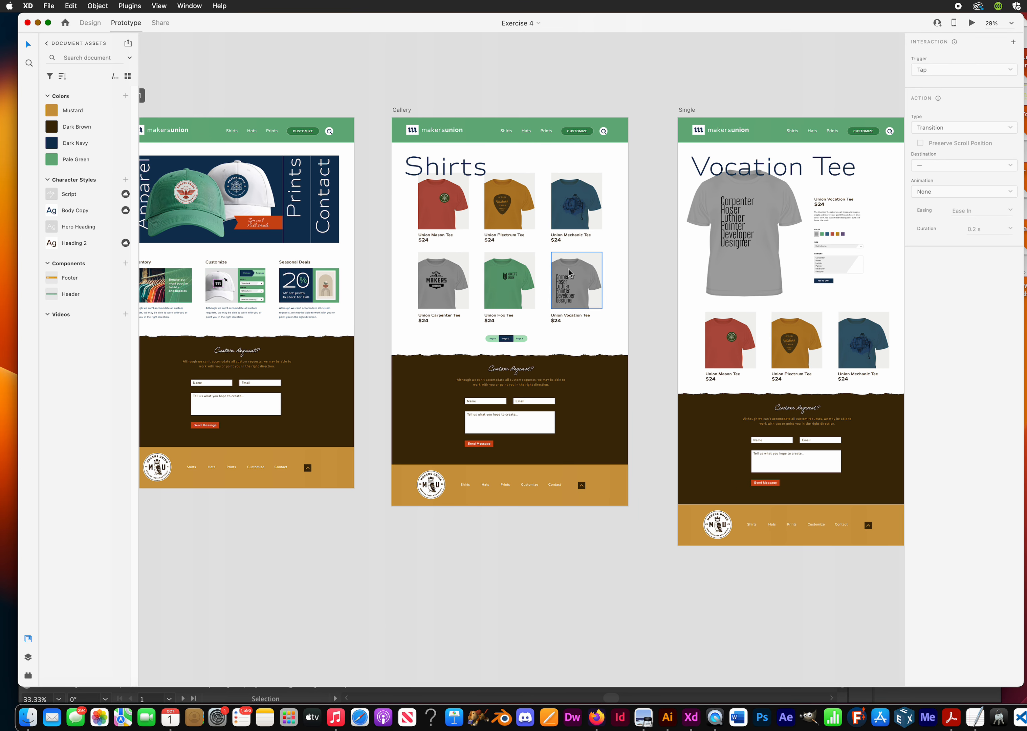
{"action": "left_click", "coordinate": [571, 276]}
{"action": "scroll", "coordinate": [581, 340], "scroll_direction": "right", "scroll_amount": 1}
{"action": "scroll", "coordinate": [581, 340], "scroll_direction": "right", "scroll_amount": 3}
{"action": "scroll", "coordinate": [581, 340], "scroll_direction": "down", "scroll_amount": 1}
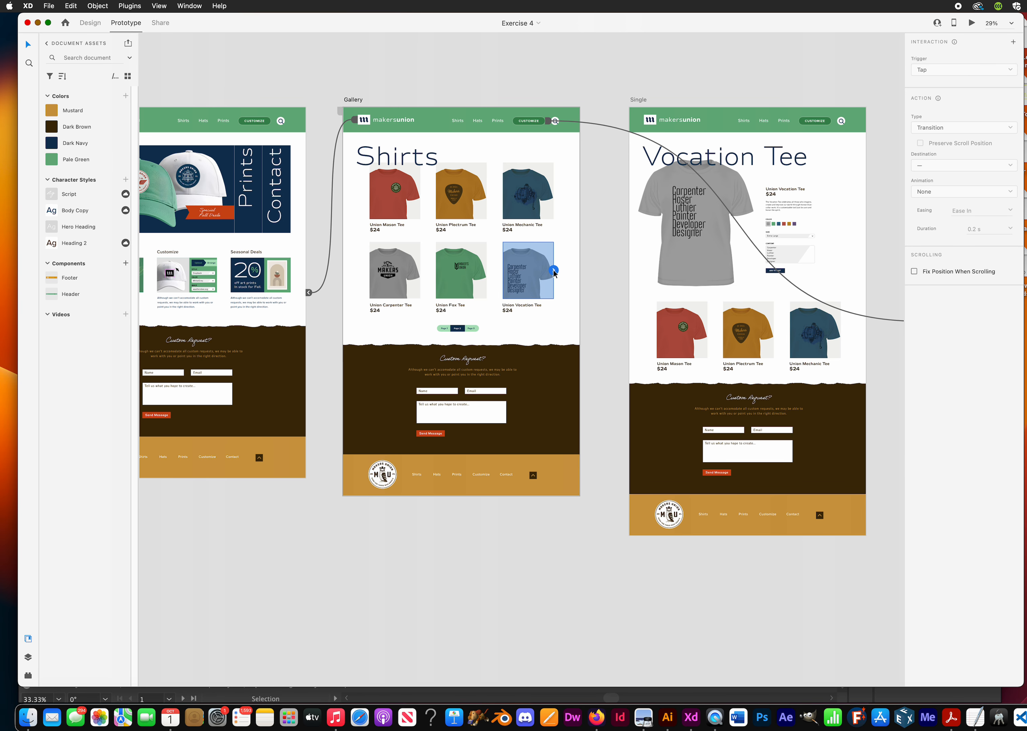
{"action": "left_click_drag", "start_coordinate": [554, 270], "coordinate": [588, 281]}
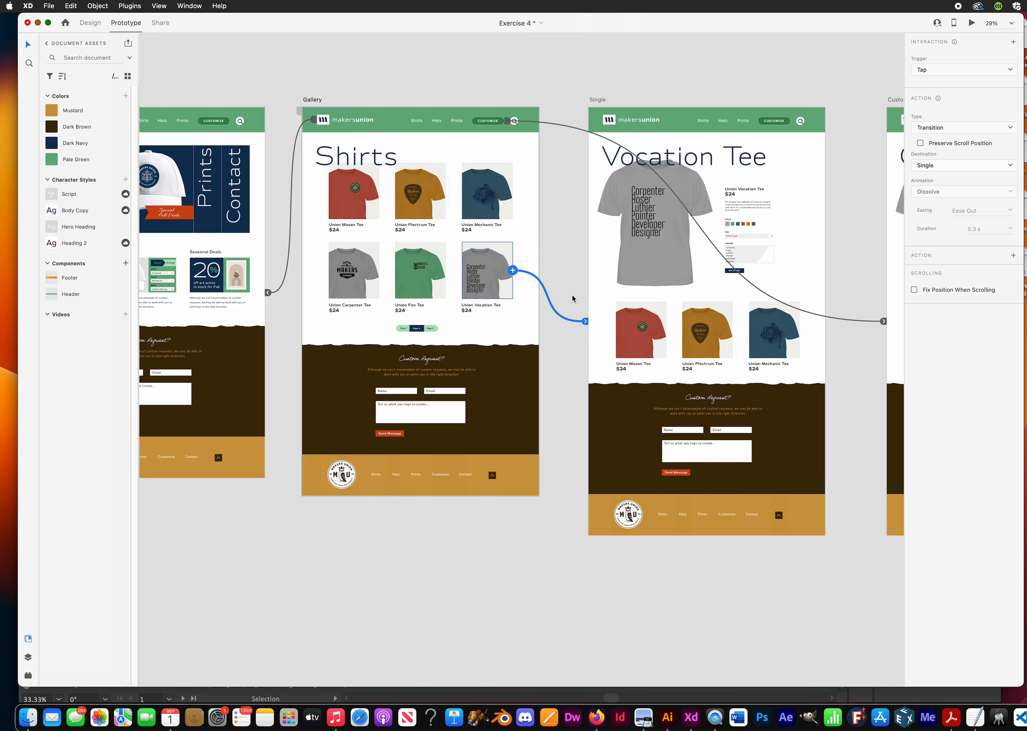
{"action": "key", "text": "super+s"}
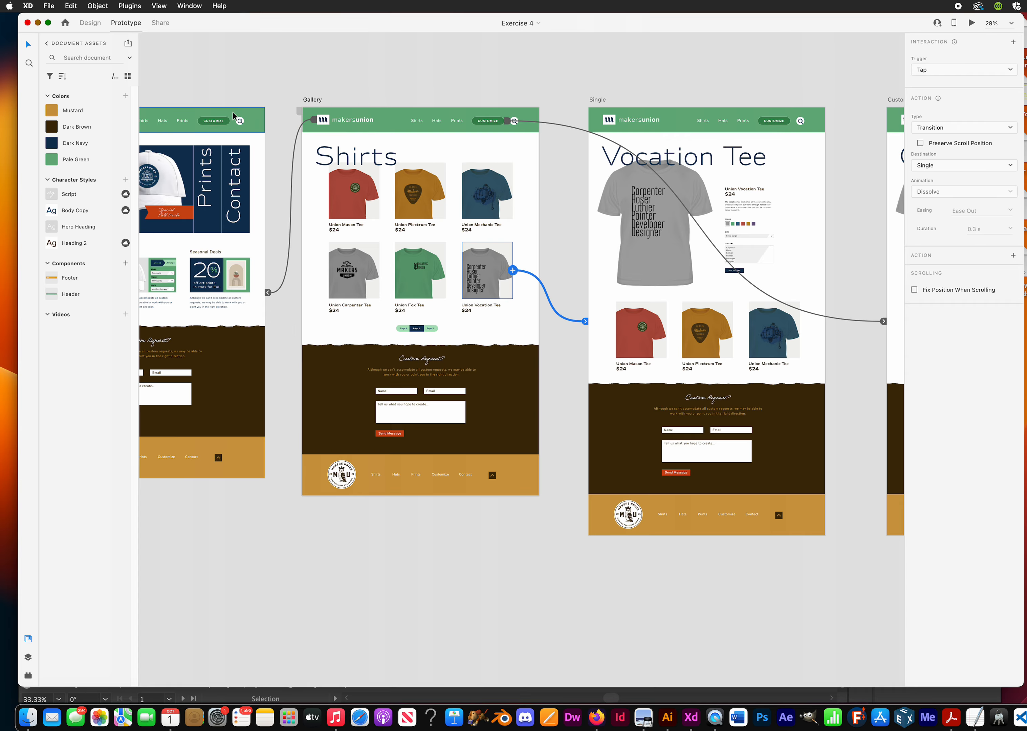
Preview the path from Home through Shirts to the Union Vocation Tee's product page, and close the preview.
{"action": "left_click", "coordinate": [250, 112]}
{"action": "left_click", "coordinate": [979, 23]}
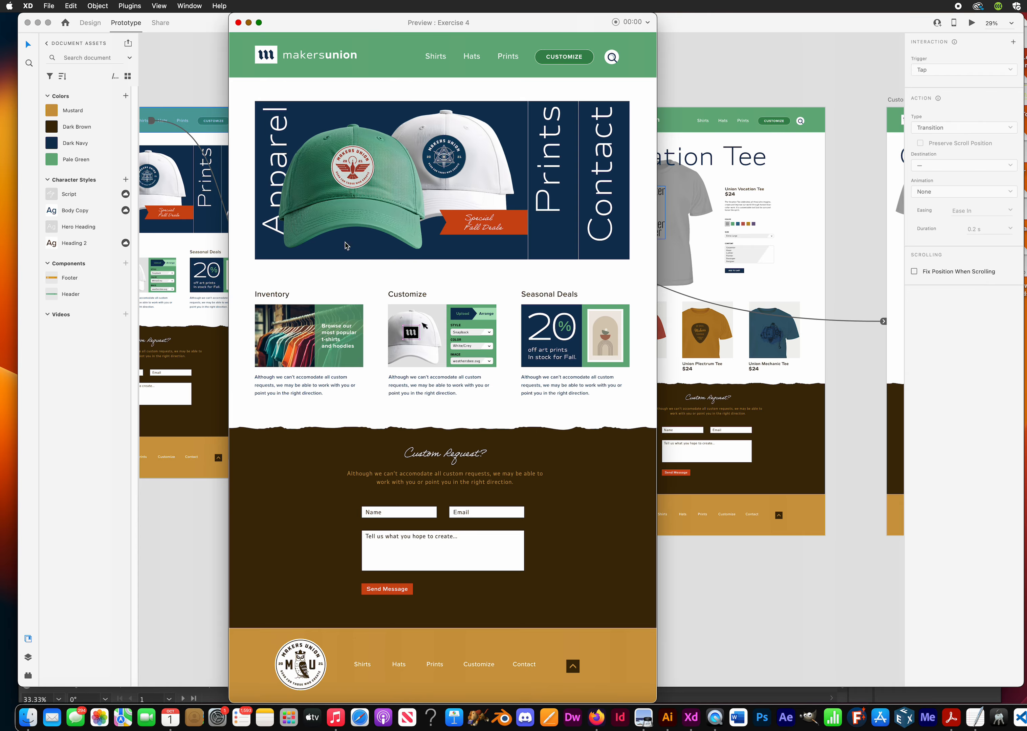
{"action": "left_click", "coordinate": [437, 56]}
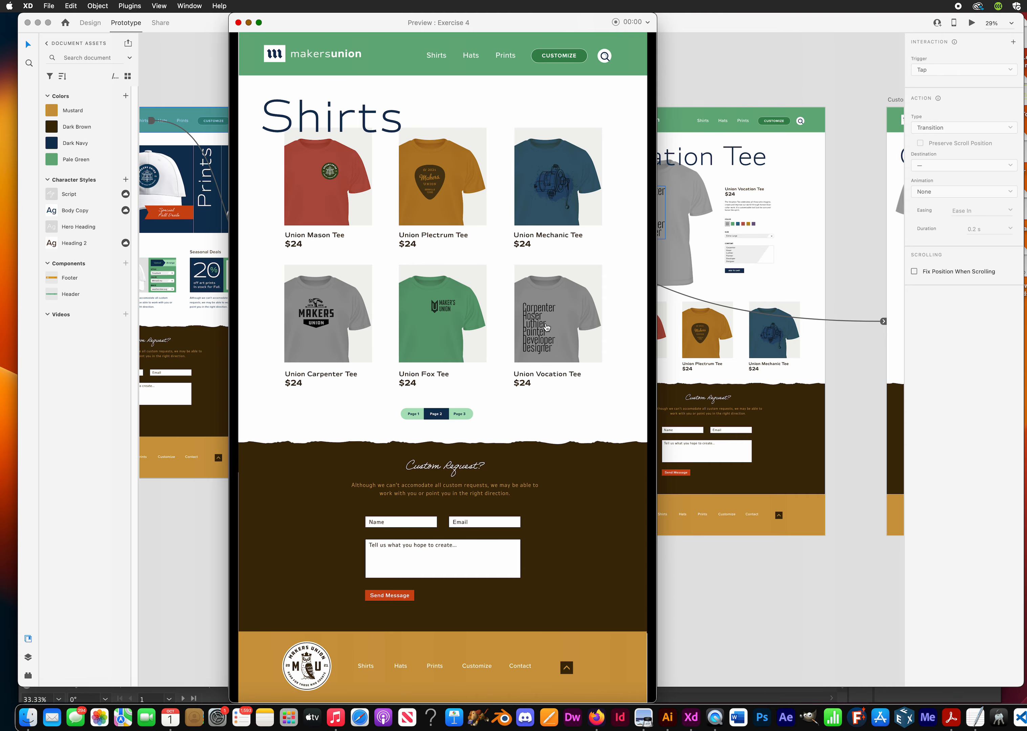
{"action": "left_click", "coordinate": [546, 327]}
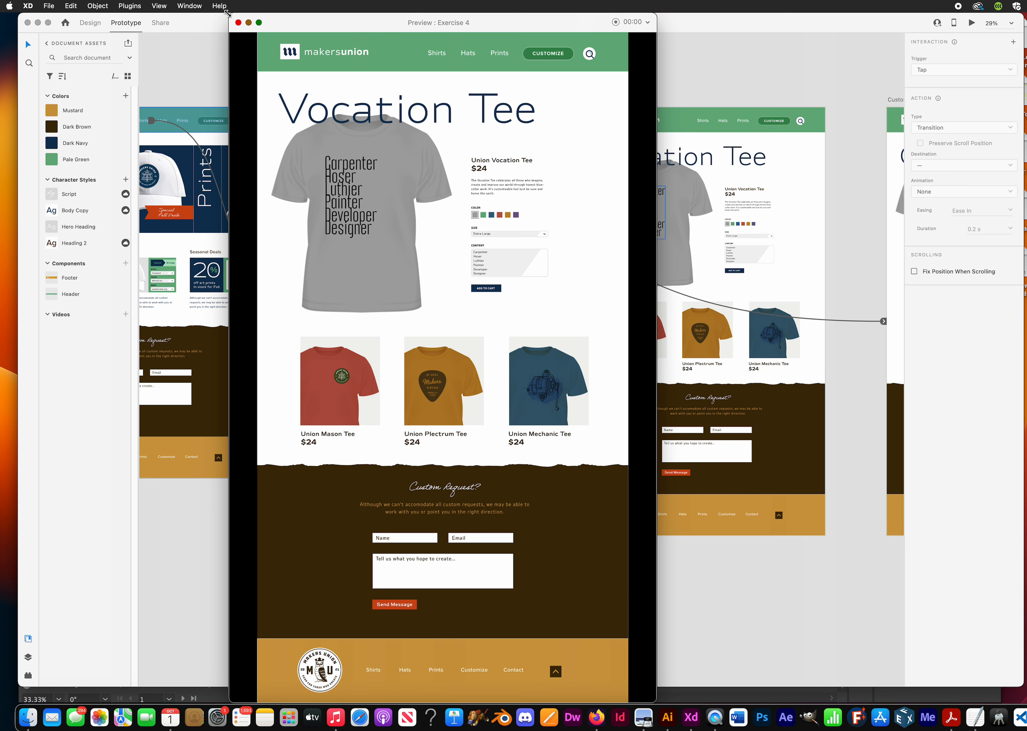
{"action": "left_click", "coordinate": [238, 23]}
Check the Union Vocation Tee's link to the Single artboard, and move the Single artboard out of the row to below Home.
{"action": "scroll", "coordinate": [539, 304], "scroll_direction": "down", "scroll_amount": 3}
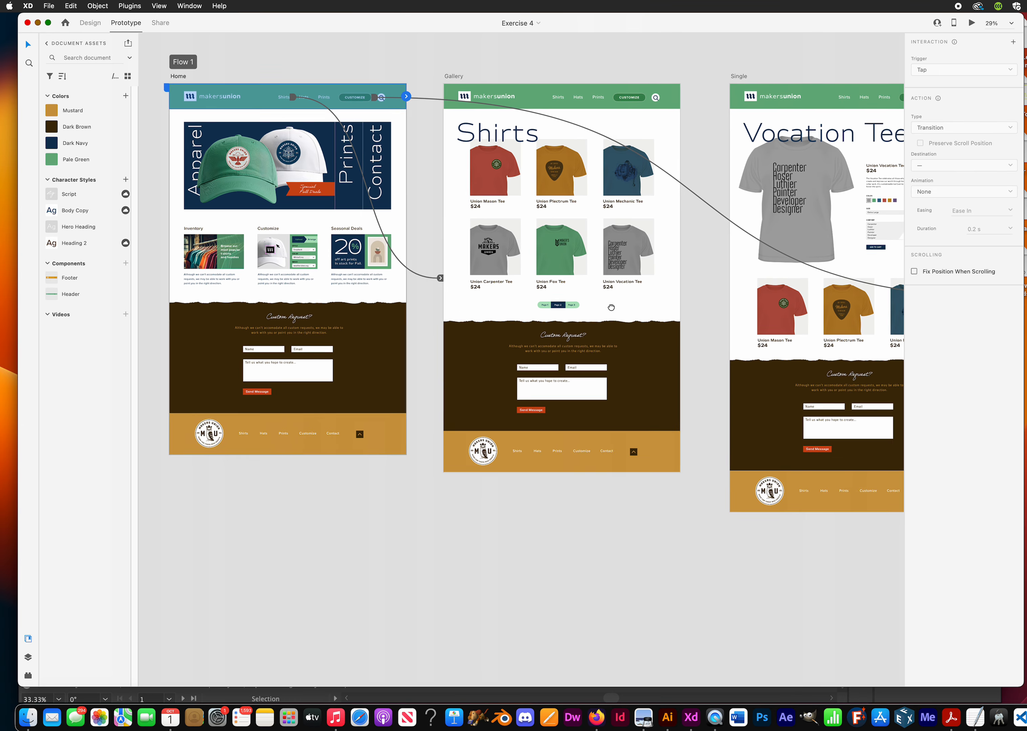
{"action": "scroll", "coordinate": [539, 303], "scroll_direction": "down", "scroll_amount": 4}
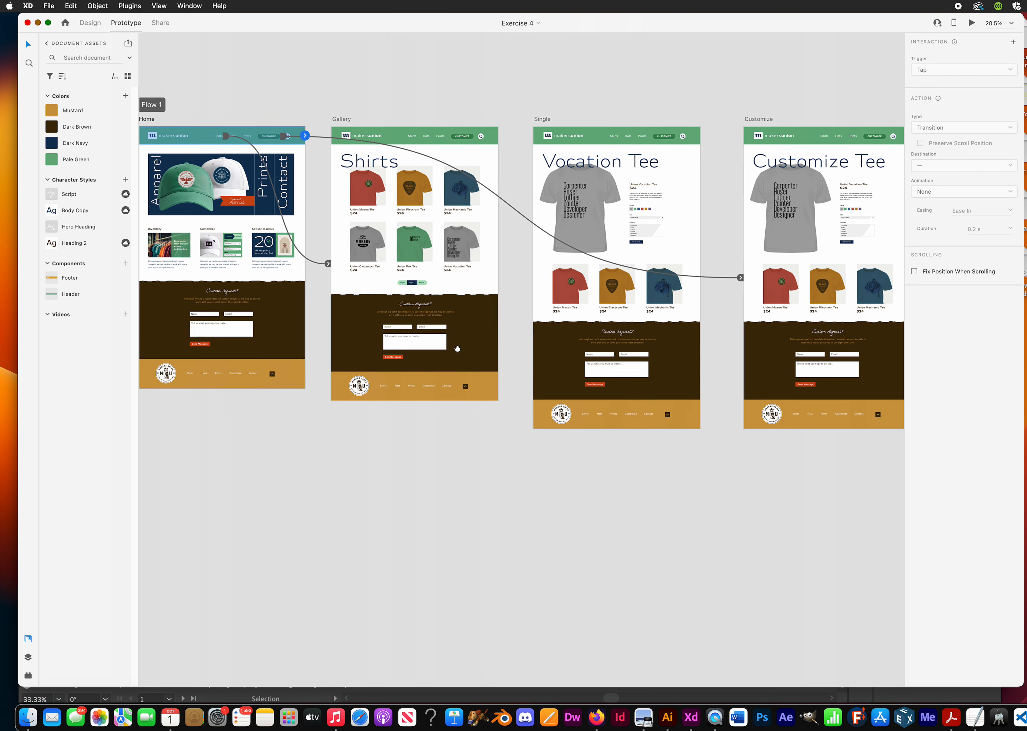
{"action": "scroll", "coordinate": [463, 385], "scroll_direction": "up", "scroll_amount": 3}
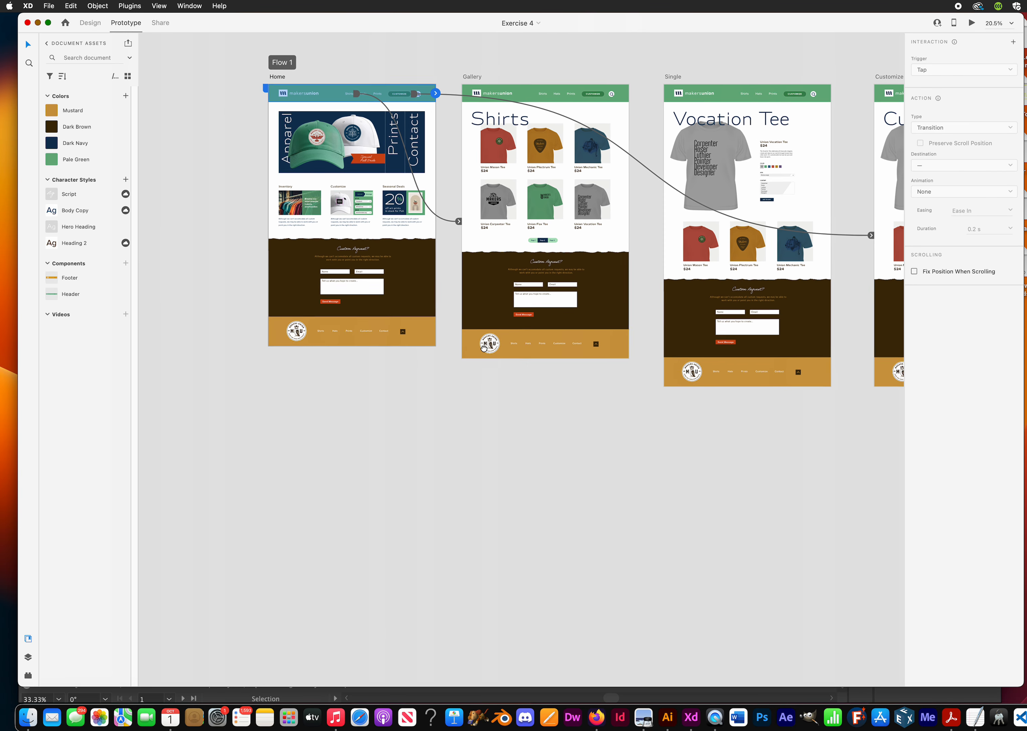
{"action": "scroll", "coordinate": [463, 385], "scroll_direction": "down", "scroll_amount": 2}
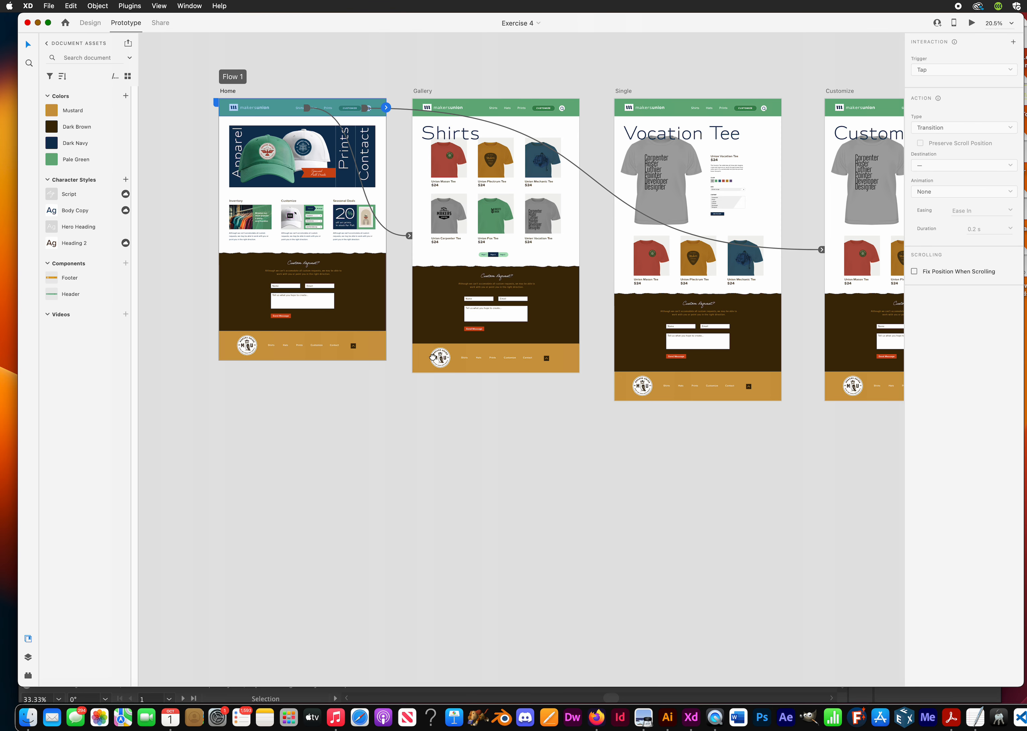
{"action": "scroll", "coordinate": [433, 357], "scroll_direction": "right", "scroll_amount": 3}
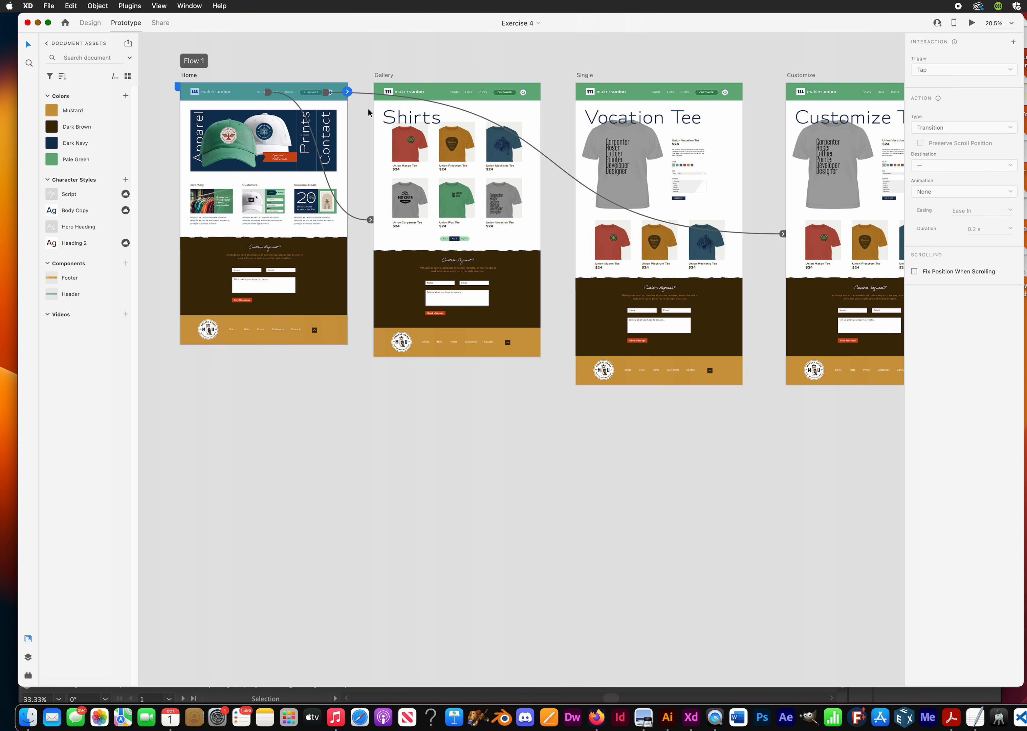
{"action": "left_click", "coordinate": [507, 199]}
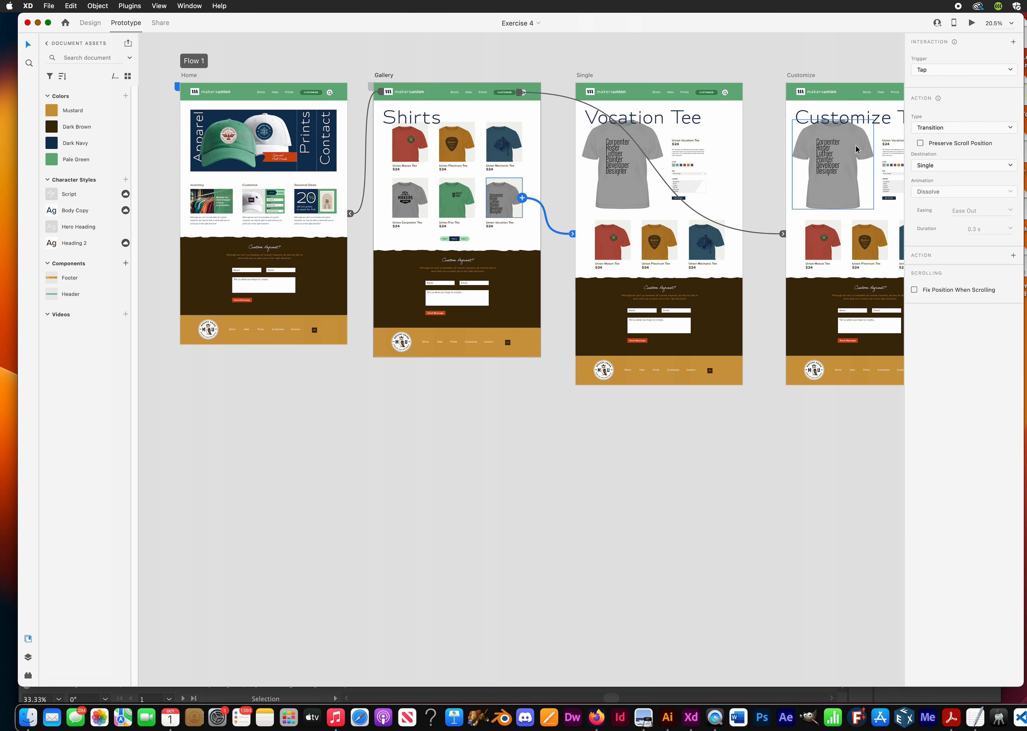
{"action": "scroll", "coordinate": [549, 297], "scroll_direction": "left", "scroll_amount": 4}
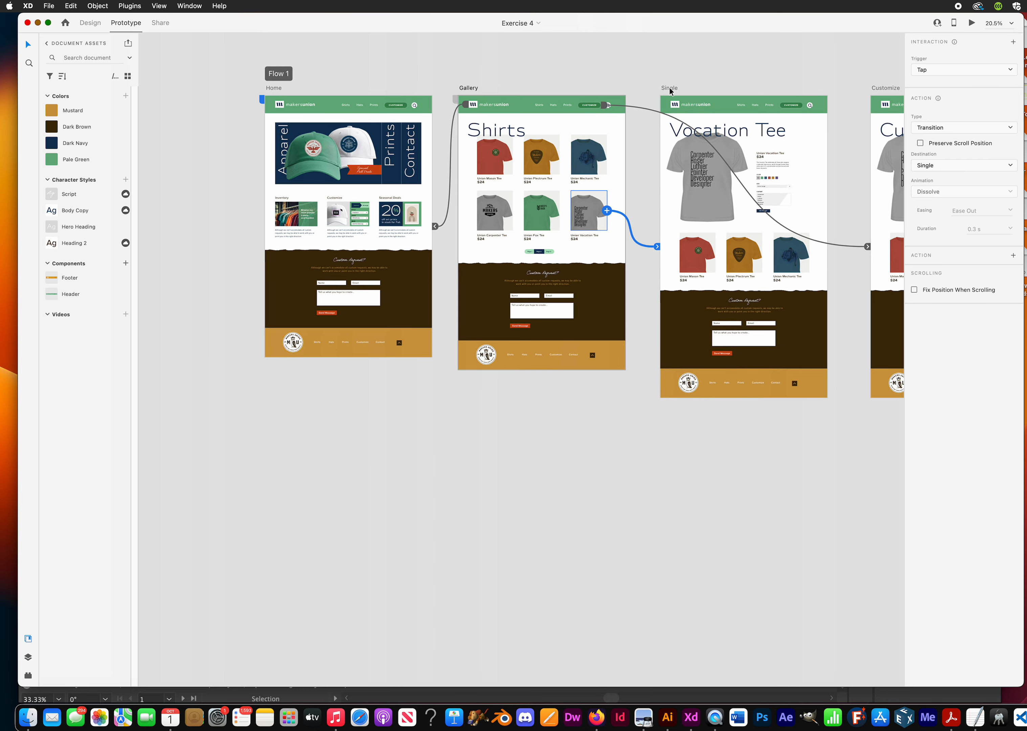
{"action": "left_click_drag", "start_coordinate": [668, 92], "coordinate": [177, 399]}
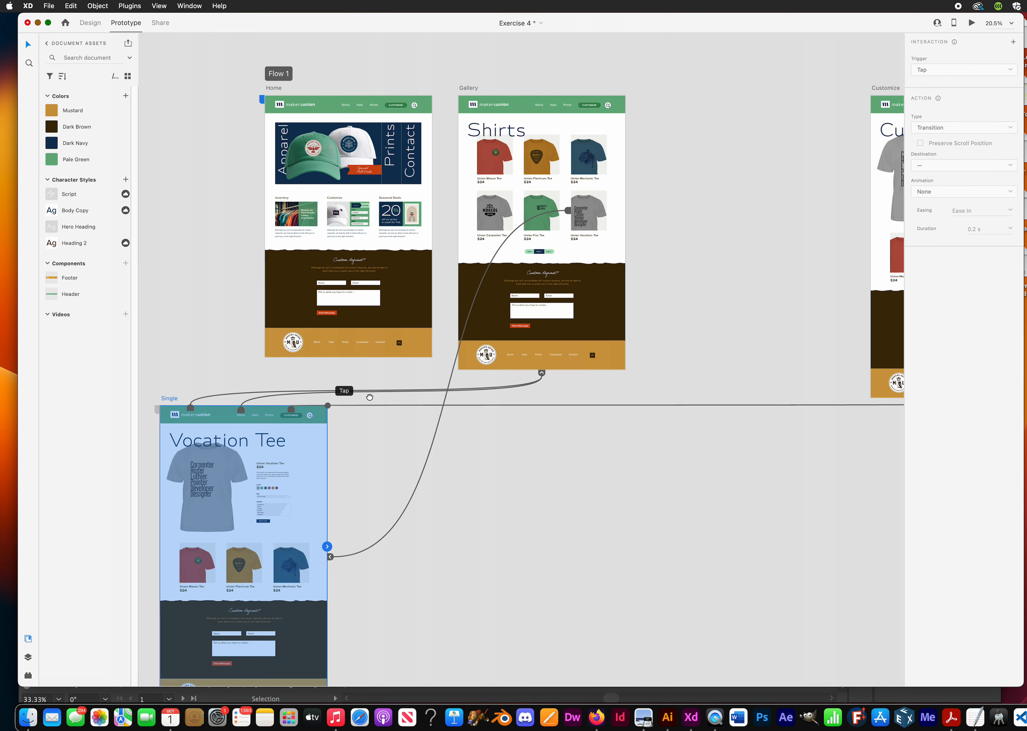
{"action": "scroll", "coordinate": [374, 403], "scroll_direction": "down", "scroll_amount": 4}
{"action": "left_click", "coordinate": [374, 403]}
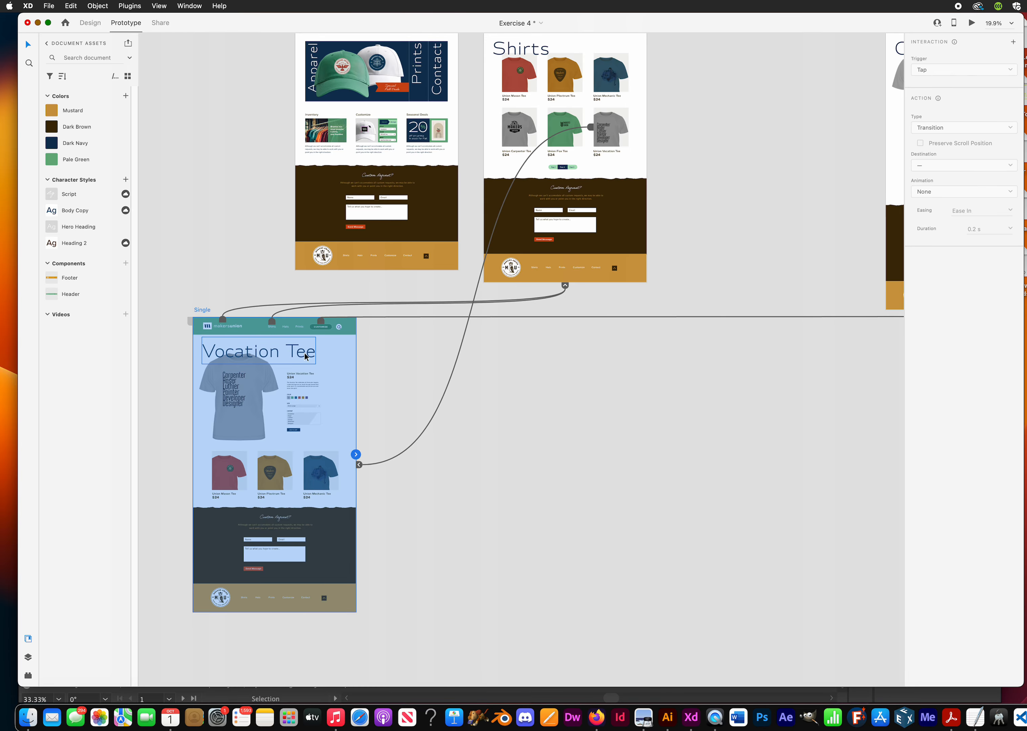
Move the Single artboard farther left, clear of the Home artboard above it.
{"action": "left_click", "coordinate": [467, 450]}
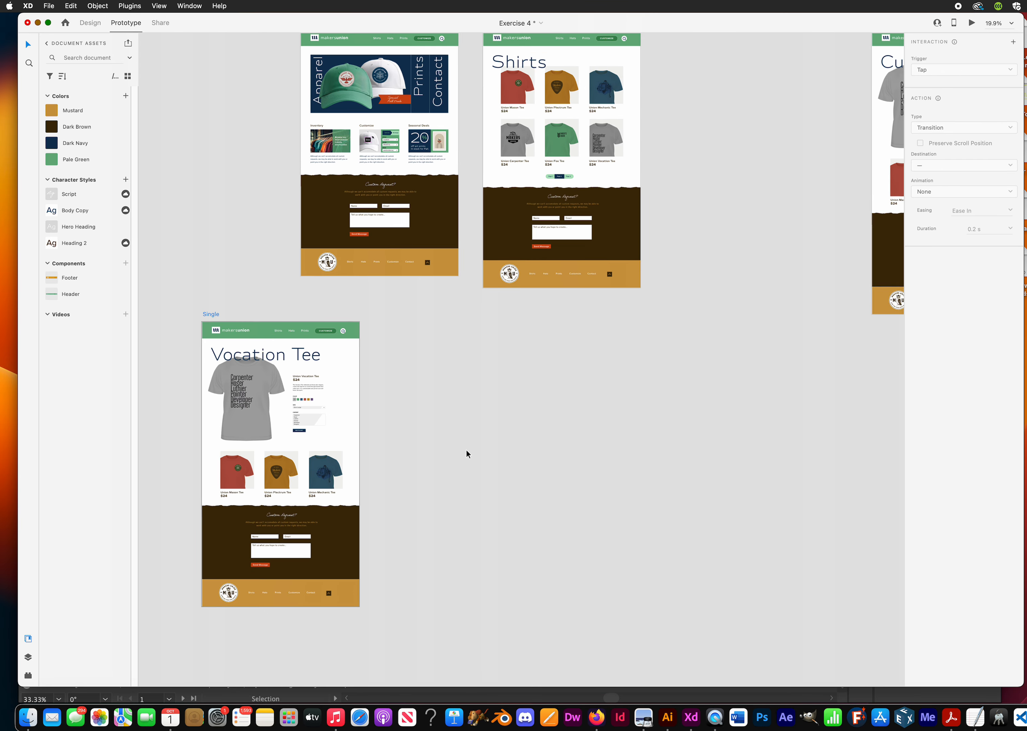
{"action": "scroll", "coordinate": [467, 454], "scroll_direction": "down", "scroll_amount": 3}
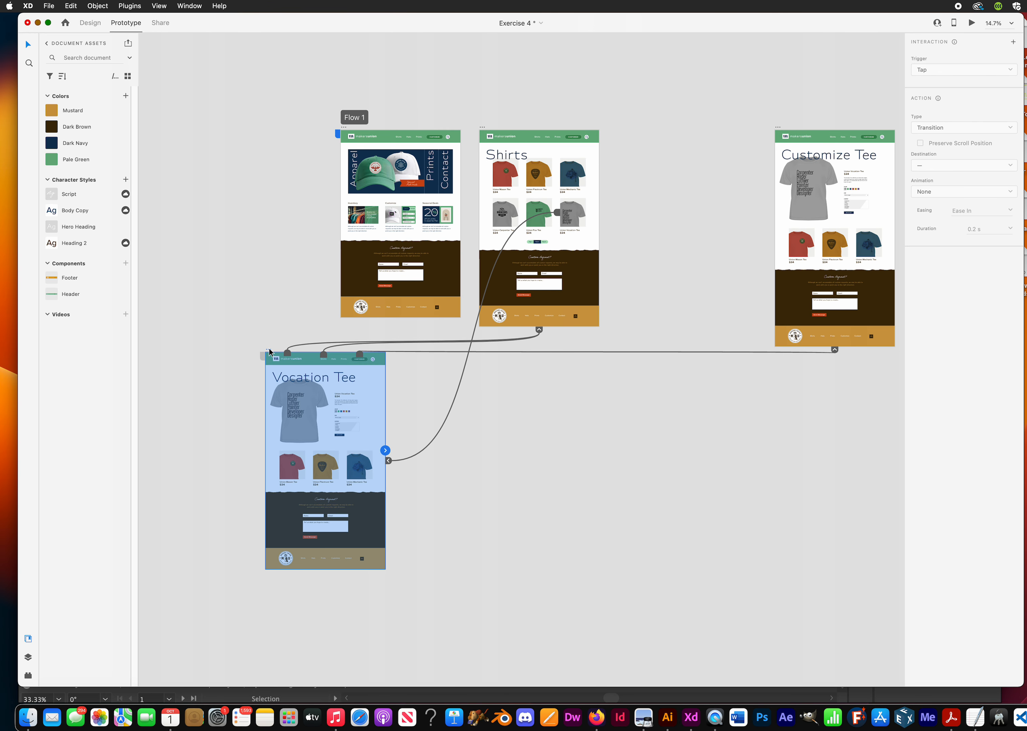
{"action": "left_click_drag", "start_coordinate": [267, 351], "coordinate": [182, 360]}
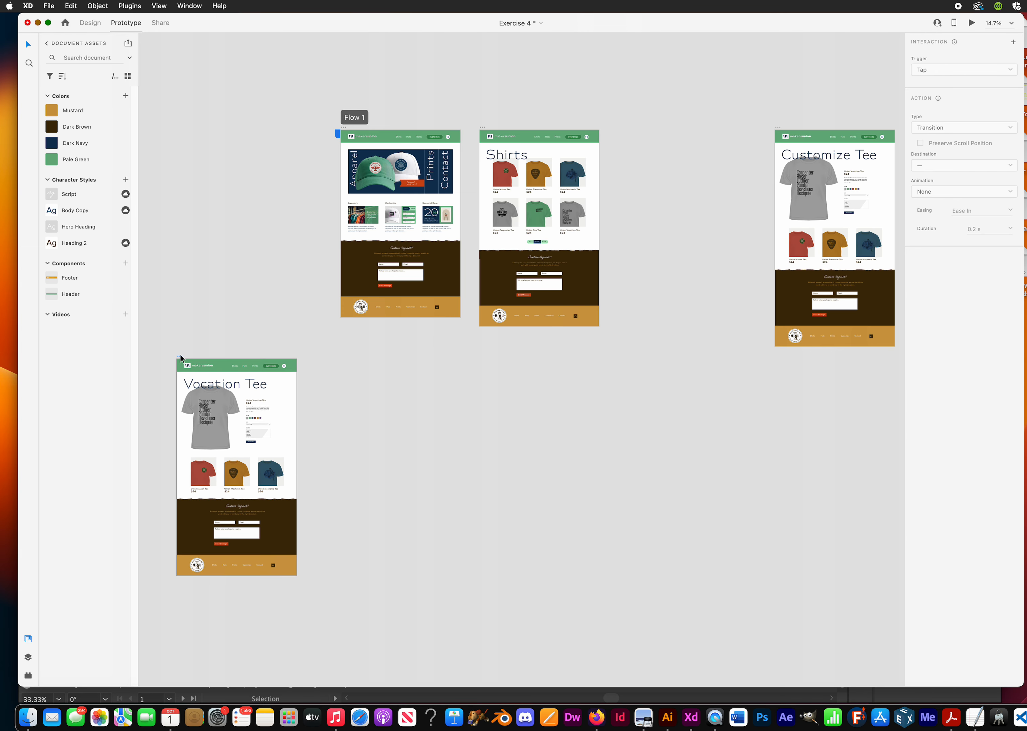
{"action": "scroll", "coordinate": [477, 439], "scroll_direction": "down", "scroll_amount": 3}
{"action": "scroll", "coordinate": [477, 440], "scroll_direction": "left", "scroll_amount": 2}
{"action": "scroll", "coordinate": [383, 430], "scroll_direction": "up", "scroll_amount": 2}
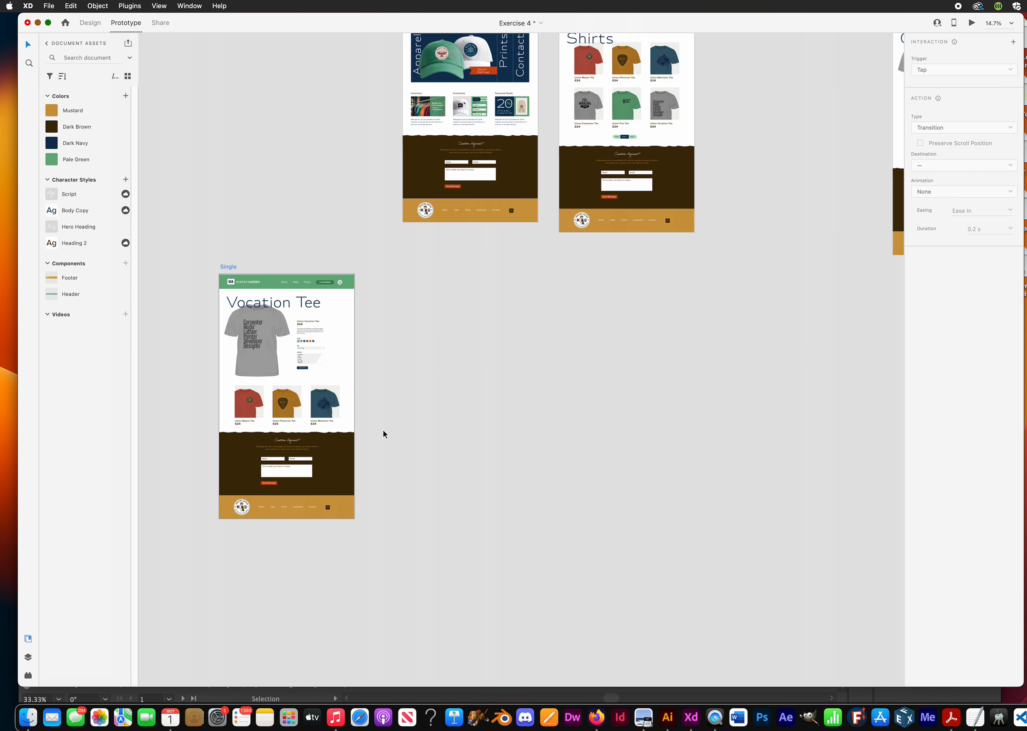
Rename the Single artboard as Vocation.
{"action": "left_click", "coordinate": [508, 460]}
{"action": "left_click", "coordinate": [225, 268]}
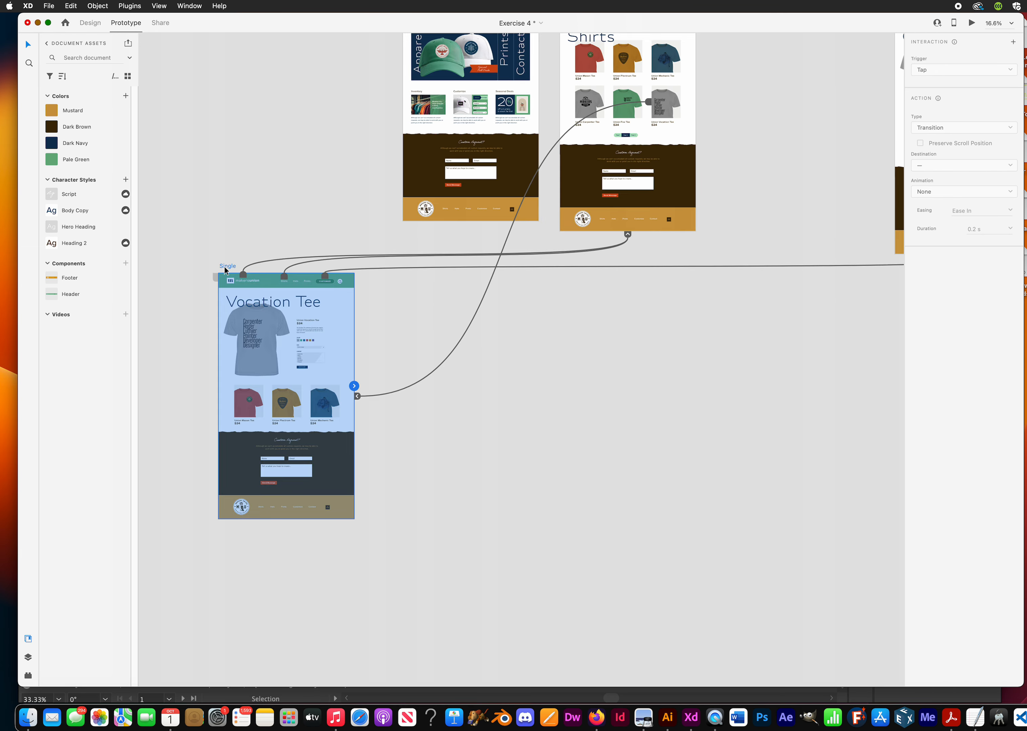
{"action": "double_click", "coordinate": [225, 268]}
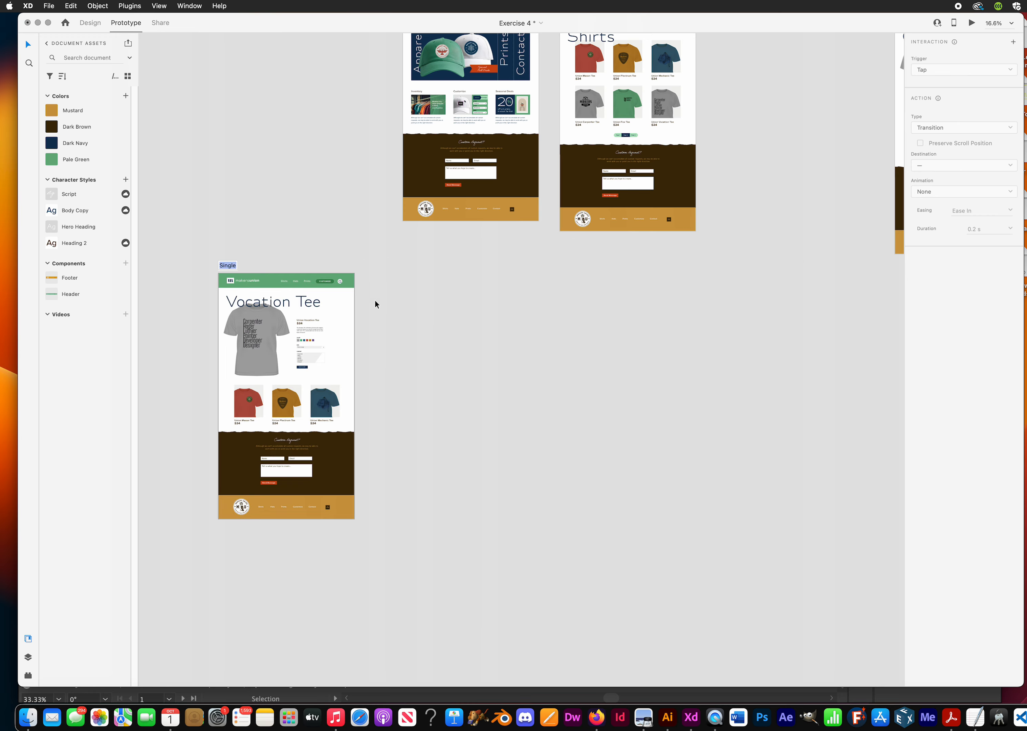
{"action": "key", "text": "BackSpace"}
{"action": "key", "text": "Return"}
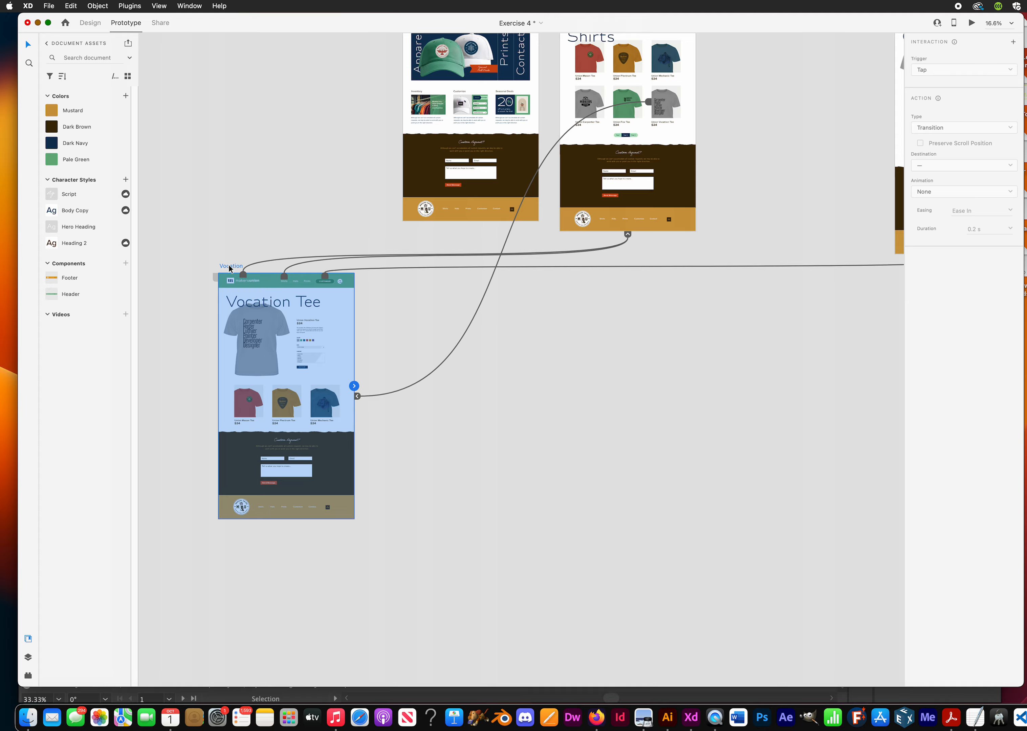
Duplicate the Vocation artboard and place the copy directly beside it, below the Home artboard.
{"action": "left_click_drag", "start_coordinate": [227, 268], "coordinate": [391, 281]}
{"action": "left_click_drag", "start_coordinate": [523, 328], "coordinate": [480, 408]}
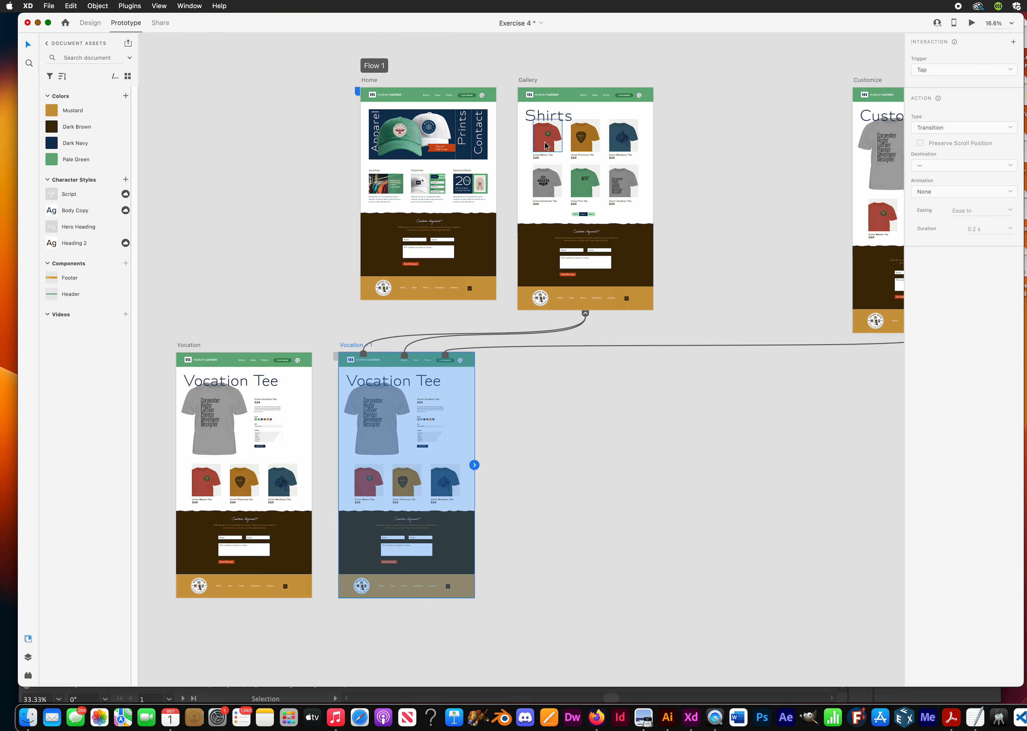
{"action": "scroll", "coordinate": [555, 154], "scroll_direction": "up", "scroll_amount": 5, "text": "alt"}
{"action": "scroll", "coordinate": [555, 154], "scroll_direction": "down", "scroll_amount": 5, "text": "alt"}
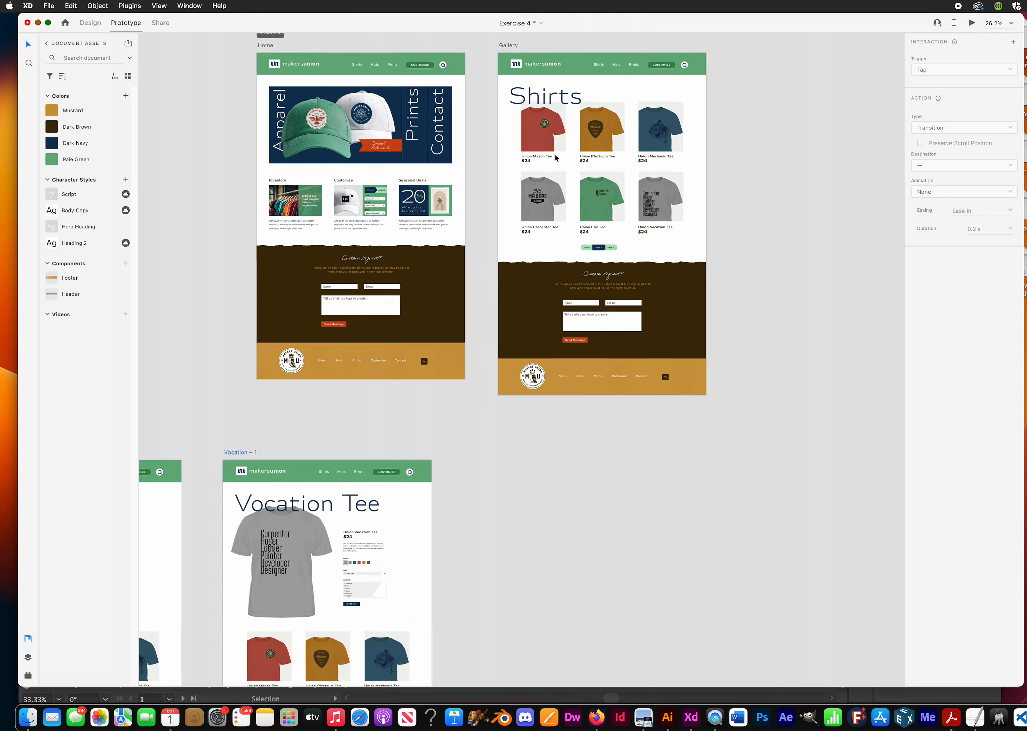
{"action": "scroll", "coordinate": [408, 313], "scroll_direction": "up", "scroll_amount": 4}
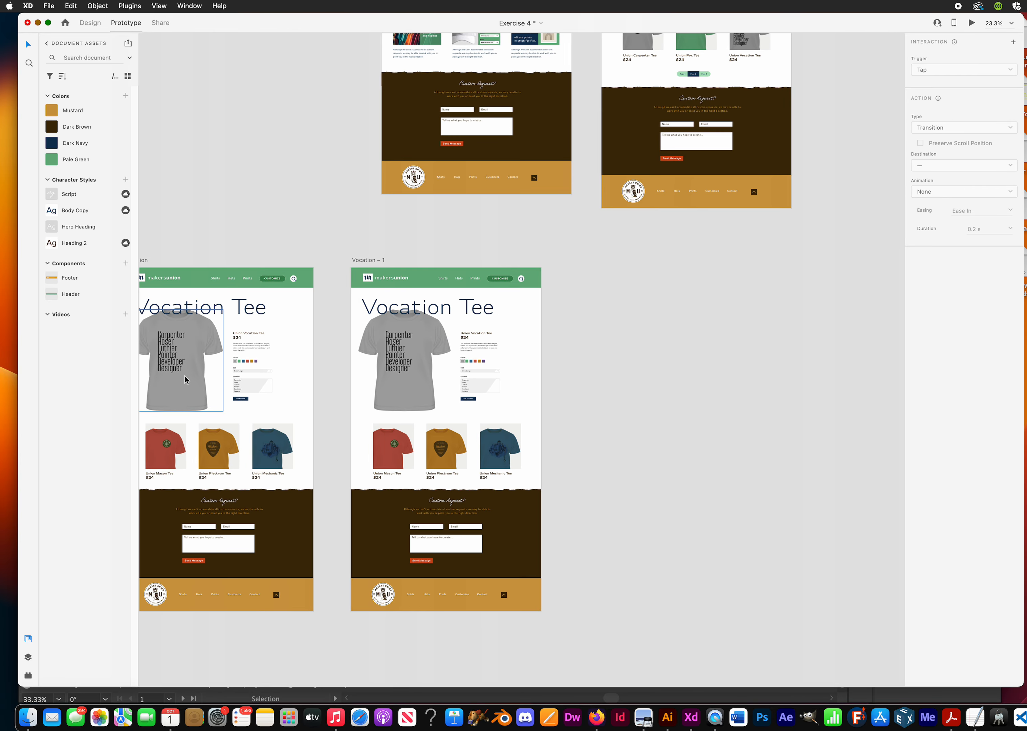
Delete the occupation lettering from the large grey shirts in both the Vocation artboard and its copy.
{"action": "left_click", "coordinate": [172, 357]}
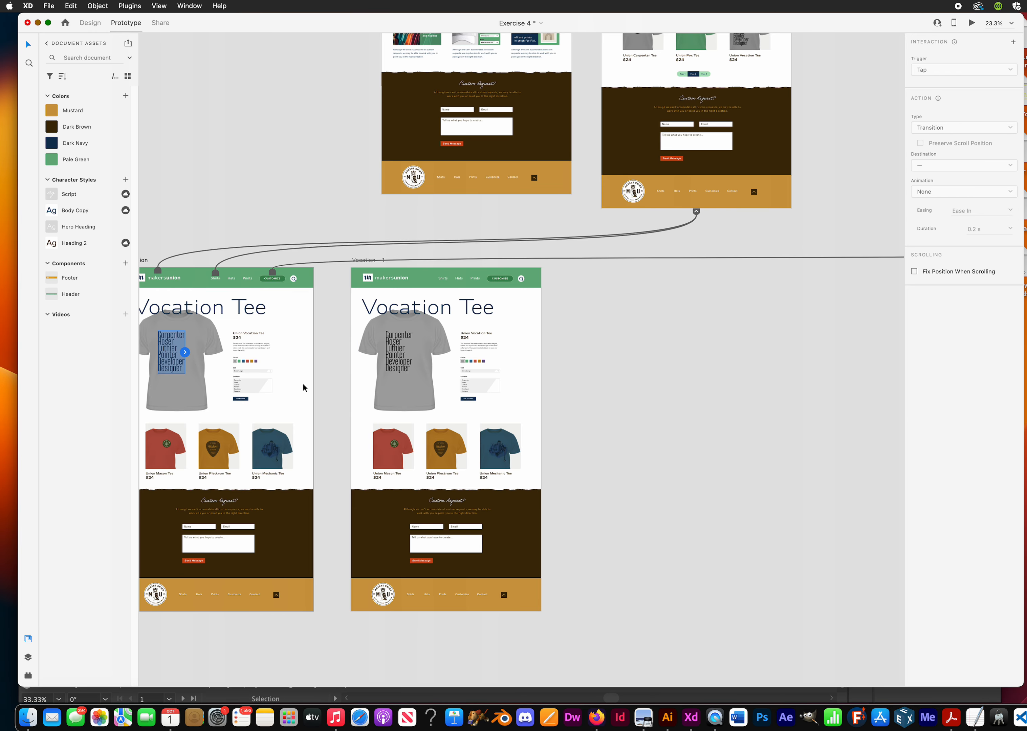
{"action": "left_click", "coordinate": [407, 364], "text": "shift"}
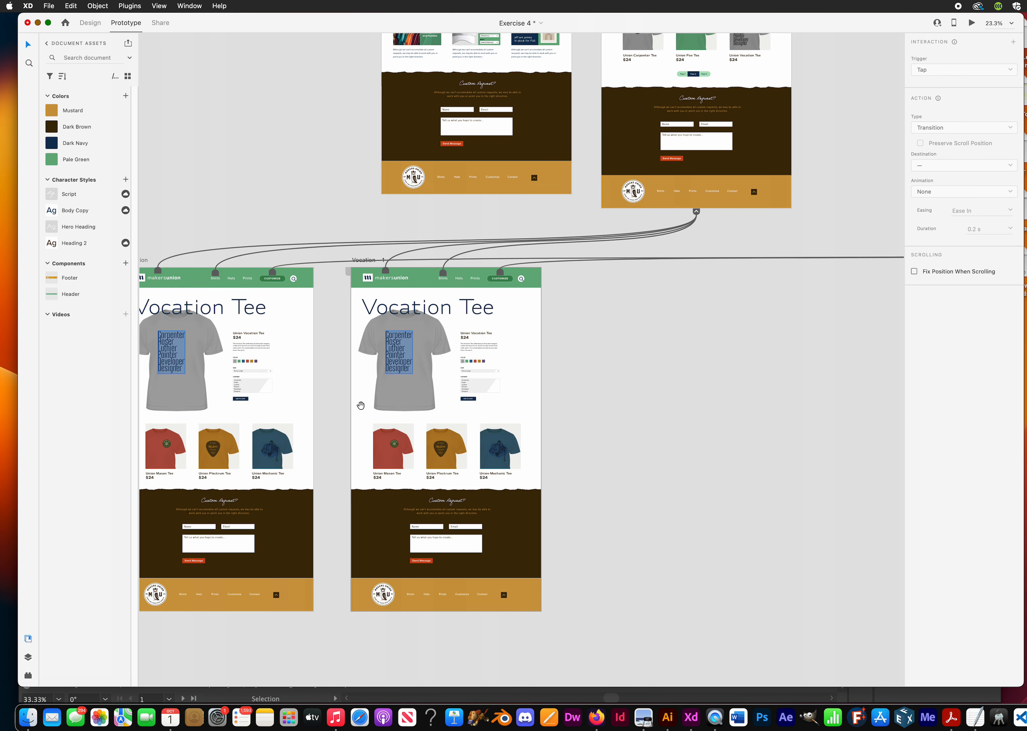
{"action": "left_click_drag", "start_coordinate": [361, 406], "coordinate": [507, 392]}
{"action": "left_click_drag", "start_coordinate": [306, 343], "coordinate": [223, 438]}
{"action": "key", "text": "super+z"}
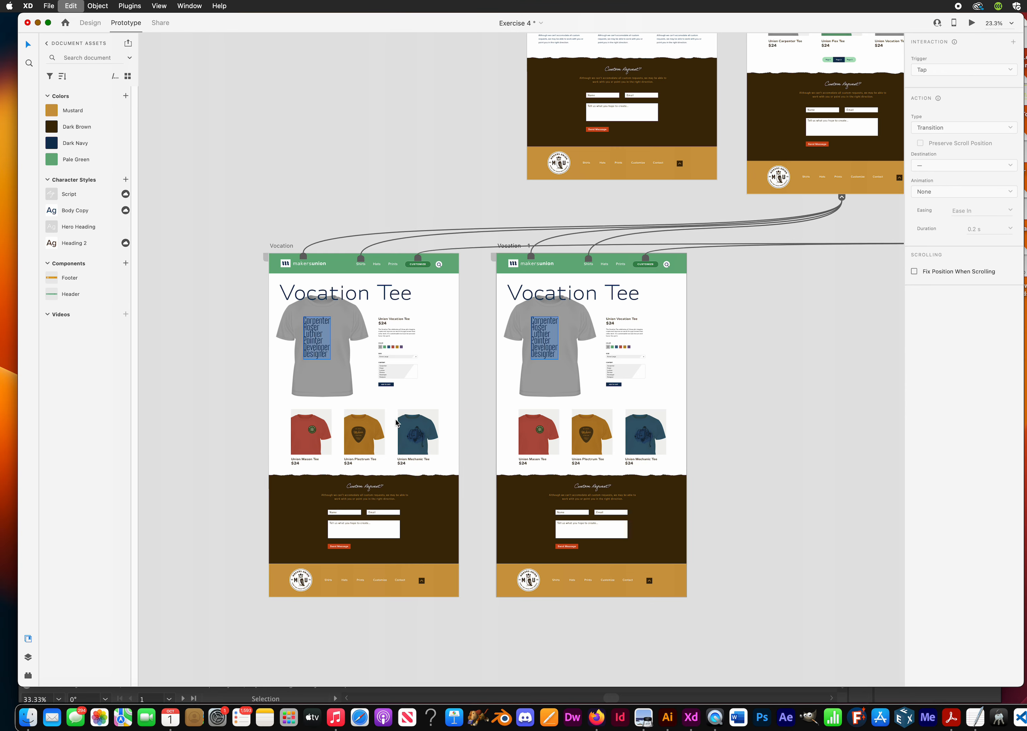
{"action": "left_click_drag", "start_coordinate": [539, 398], "coordinate": [363, 482]}
{"action": "scroll", "coordinate": [528, 484], "scroll_direction": "left", "scroll_amount": 15}
{"action": "scroll", "coordinate": [528, 483], "scroll_direction": "down", "scroll_amount": 10}
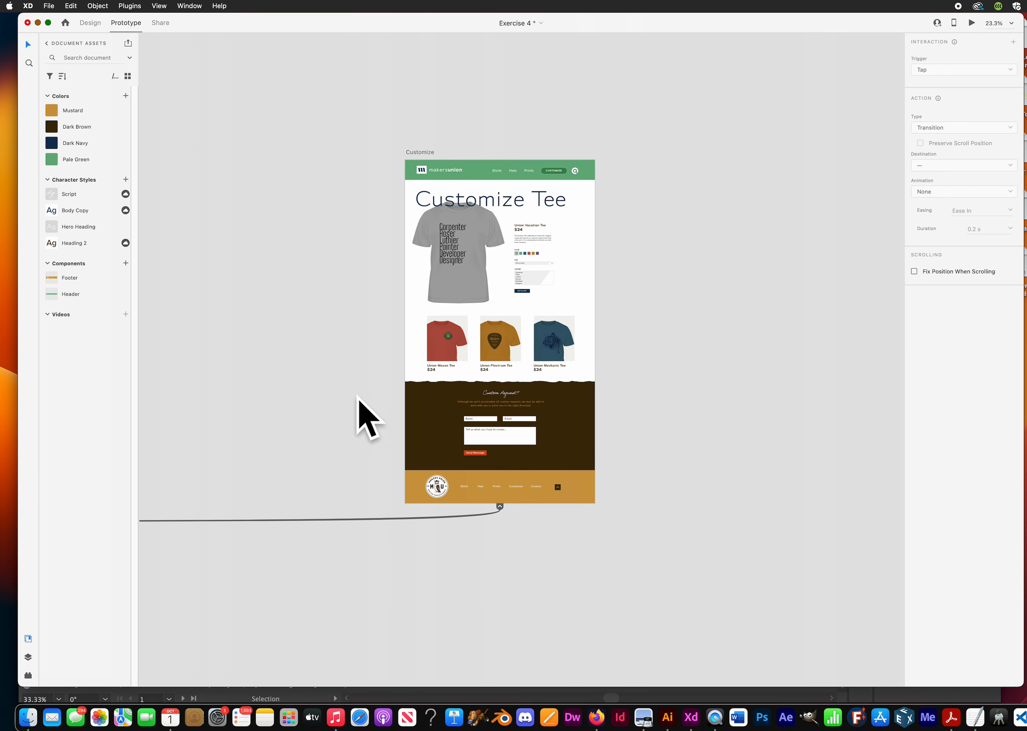
{"action": "scroll", "coordinate": [525, 344], "scroll_direction": "down", "scroll_amount": 15}
{"action": "scroll", "coordinate": [524, 344], "scroll_direction": "left", "scroll_amount": 10}
{"action": "left_click_drag", "start_coordinate": [537, 475], "coordinate": [439, 478]}
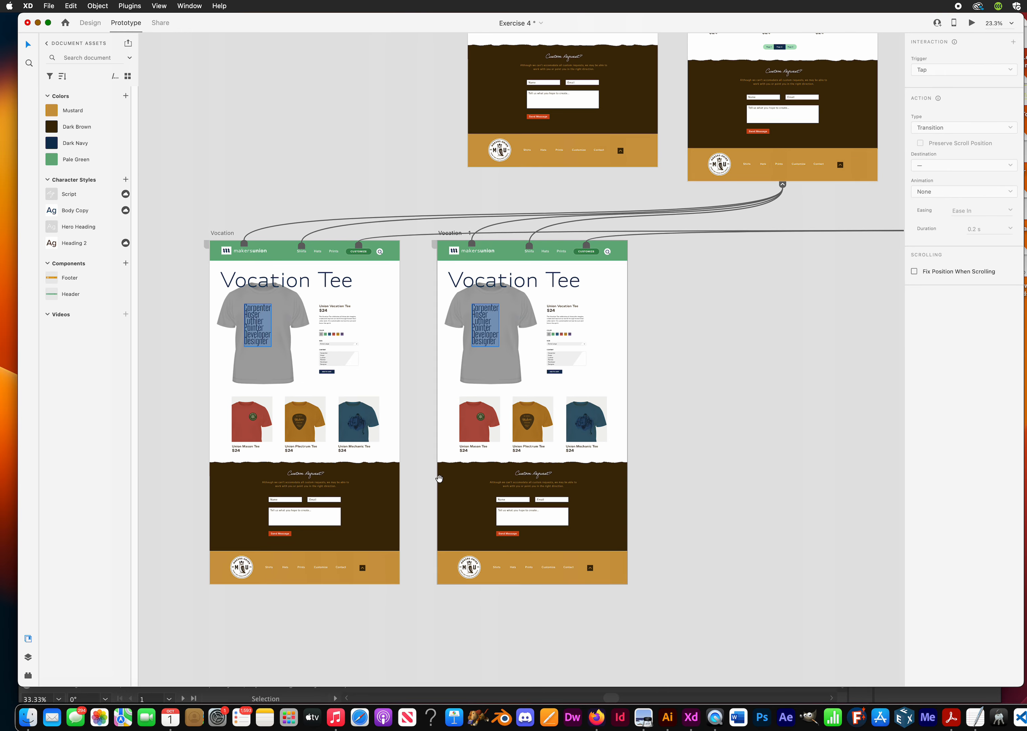
{"action": "left_click", "coordinate": [457, 328]}
{"action": "left_click", "coordinate": [482, 321]}
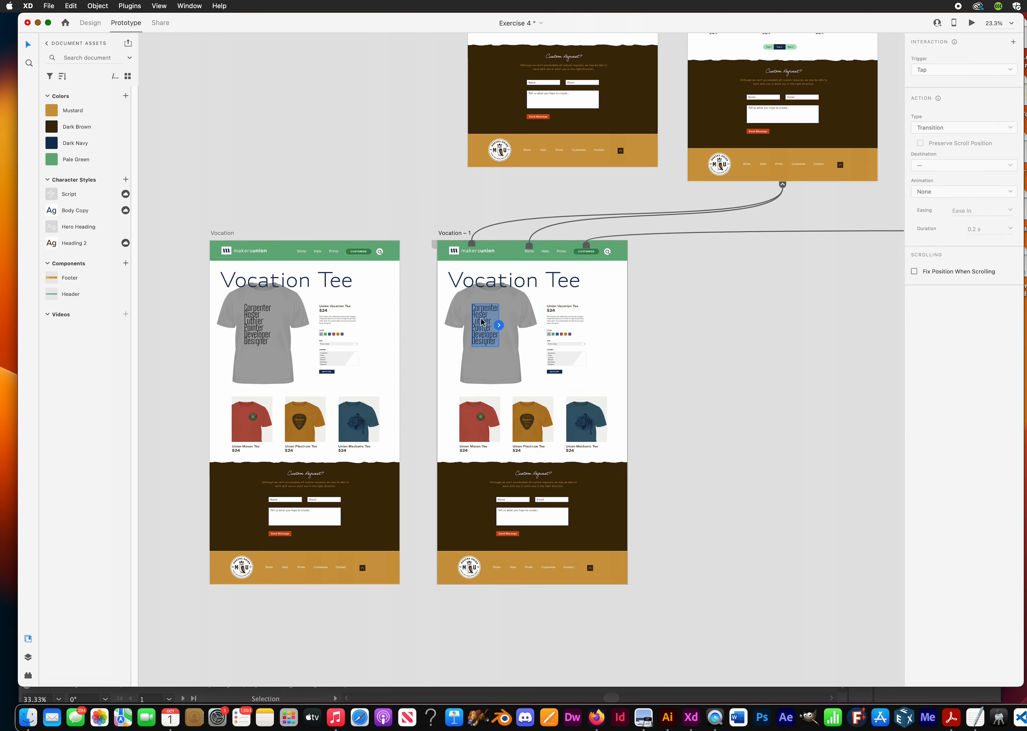
{"action": "left_click", "coordinate": [255, 312], "text": "shift"}
{"action": "key", "text": "Delete"}
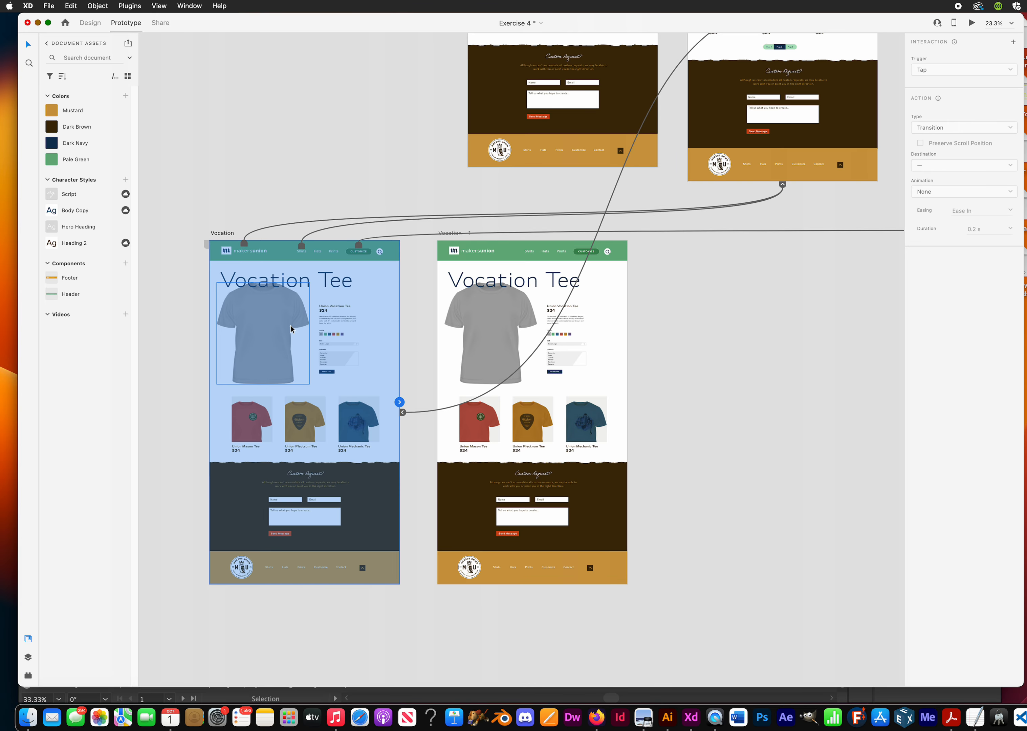
Rename the copied Vocation artboard as Mason.
{"action": "left_click", "coordinate": [789, 367]}
{"action": "scroll", "coordinate": [688, 388], "scroll_direction": "right", "scroll_amount": 2}
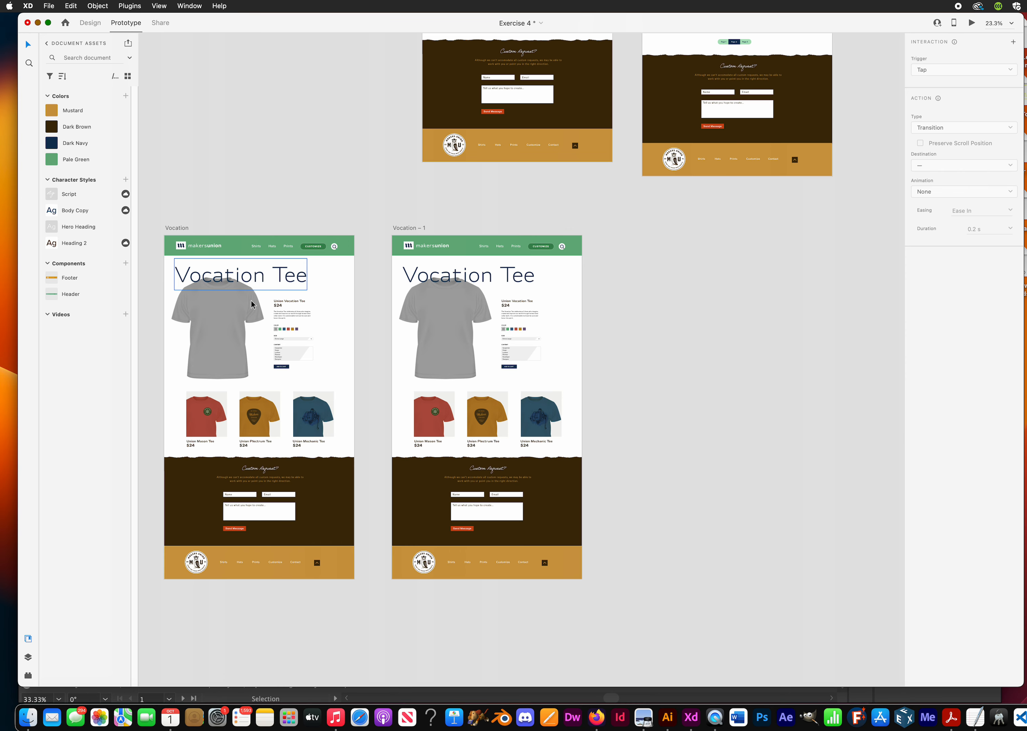
{"action": "double_click", "coordinate": [405, 227]}
{"action": "type", "text": "M"}
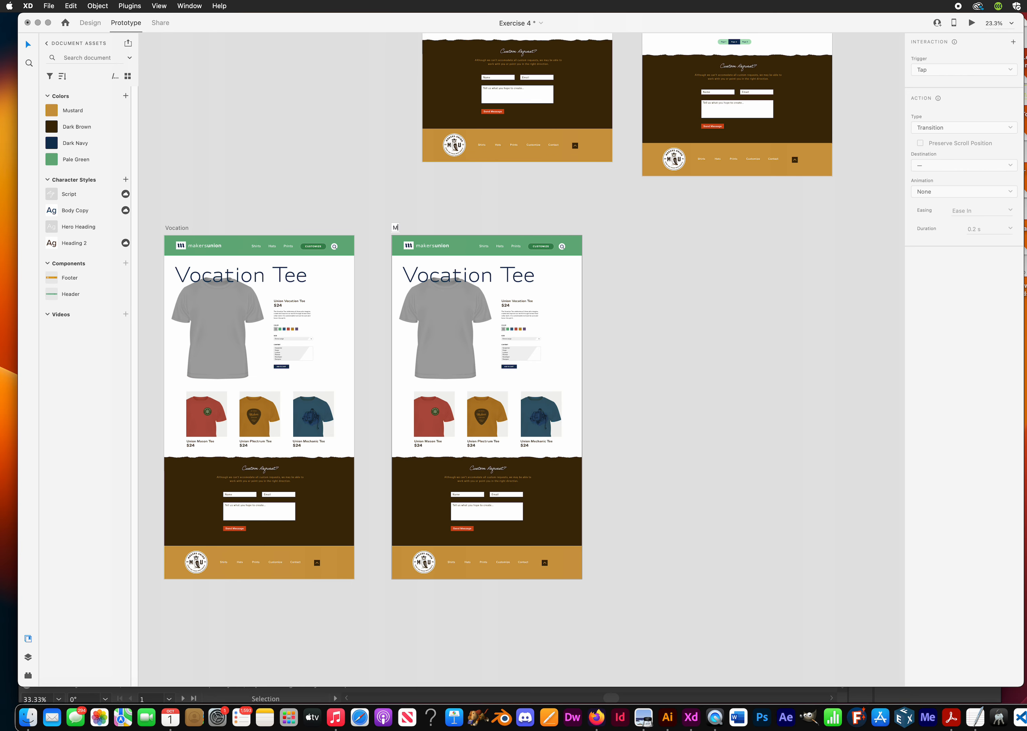
{"action": "type", "text": "ason"}
{"action": "key", "text": "Return"}
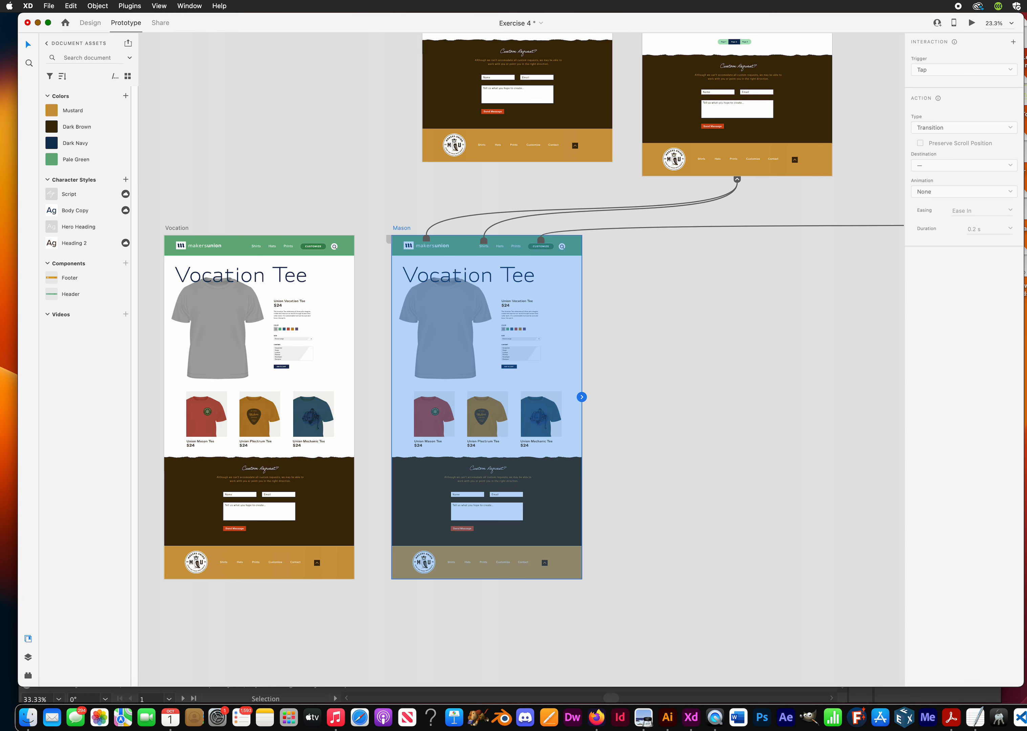
Change the hero heading of the Mason artboard to "Mason Tee".
{"action": "double_click", "coordinate": [481, 274]}
{"action": "left_click_drag", "start_coordinate": [492, 274], "coordinate": [352, 269]}
{"action": "type", "text": "Mason"}
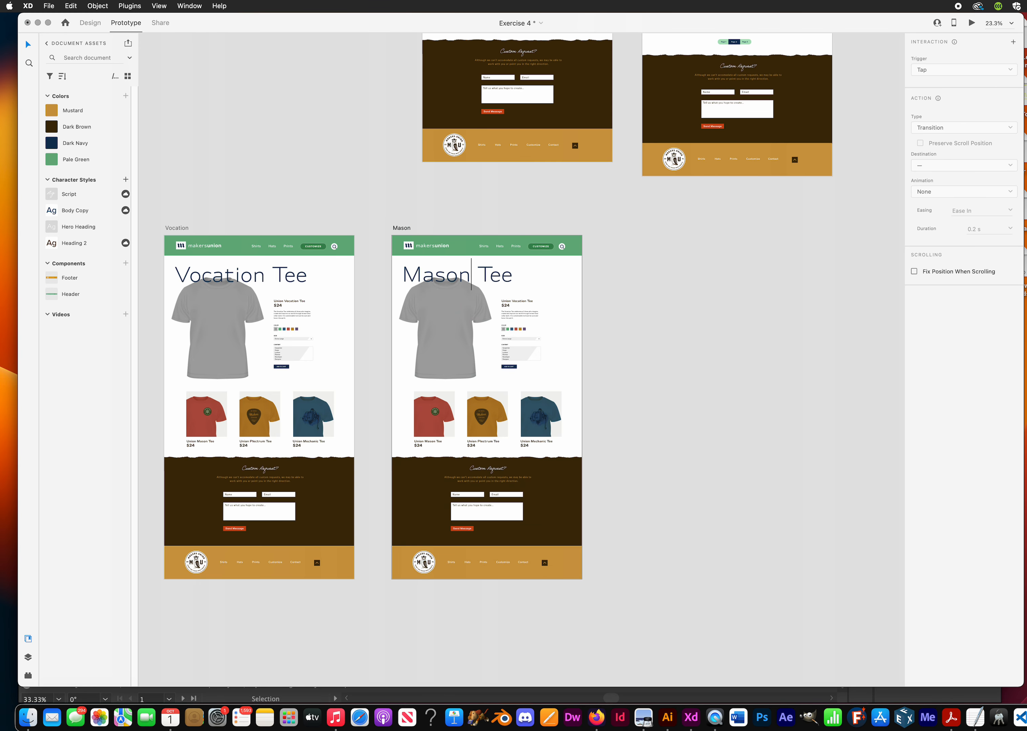
{"action": "key", "text": "Escape"}
Select the large grey shirt image in the Vocation artboard and switch to Design mode.
{"action": "scroll", "coordinate": [350, 248], "scroll_direction": "left", "scroll_amount": 3}
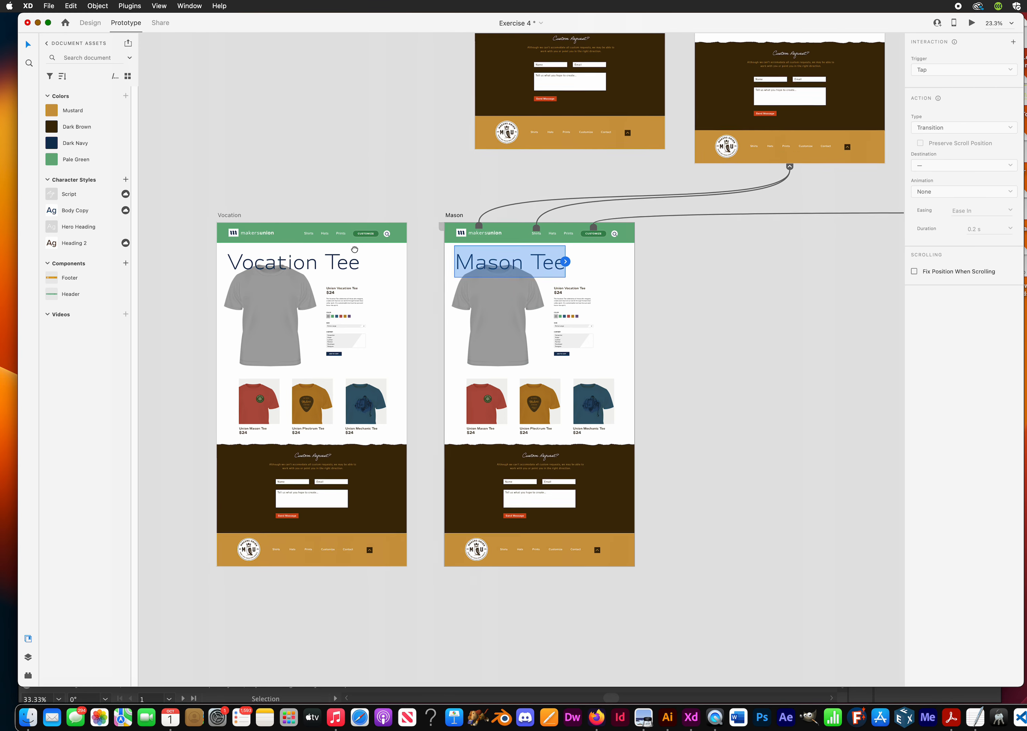
{"action": "scroll", "coordinate": [350, 248], "scroll_direction": "down", "scroll_amount": 1}
{"action": "left_click", "coordinate": [282, 318]}
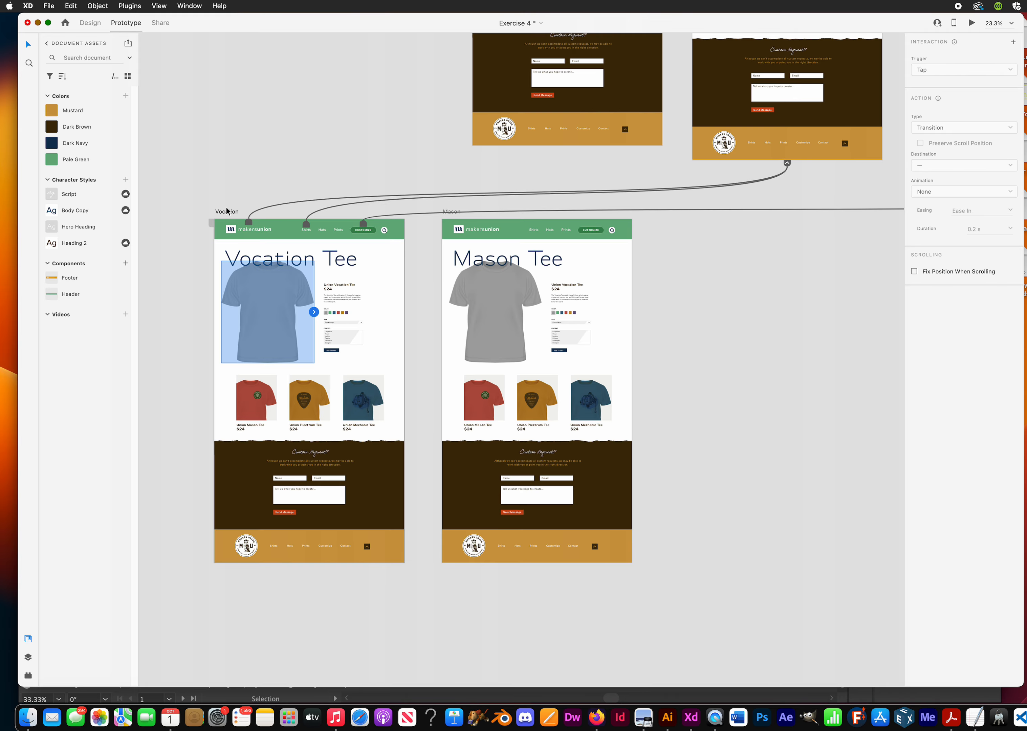
{"action": "scroll", "coordinate": [285, 289], "scroll_direction": "up", "scroll_amount": 5}
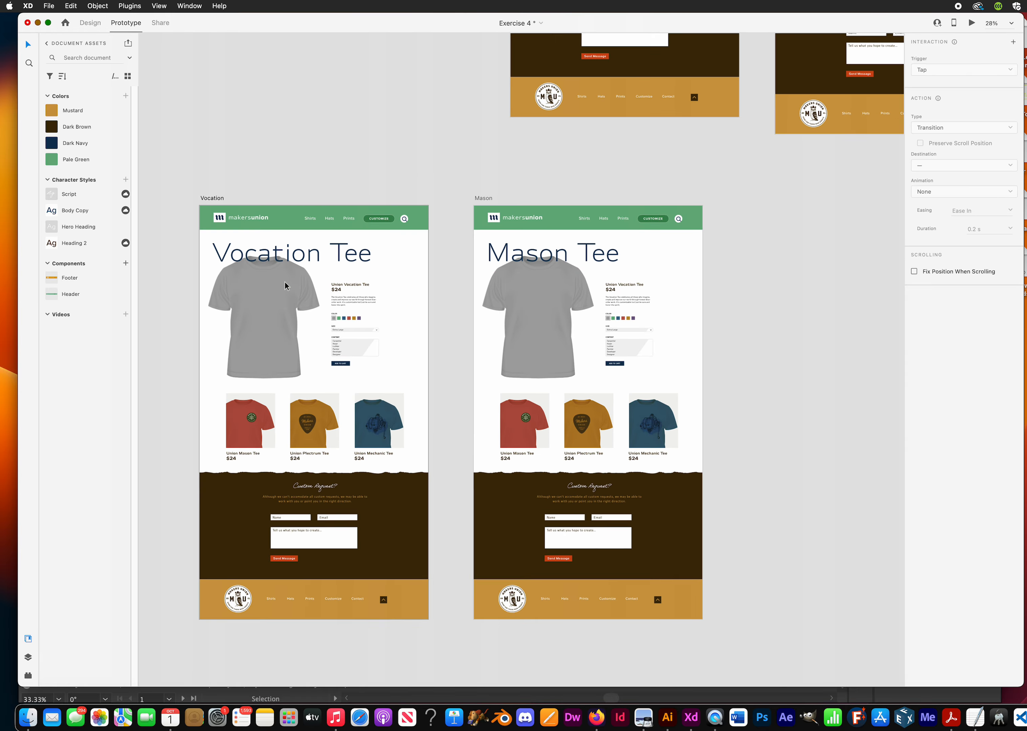
{"action": "scroll", "coordinate": [448, 332], "scroll_direction": "down", "scroll_amount": 2}
{"action": "scroll", "coordinate": [449, 331], "scroll_direction": "left", "scroll_amount": 2}
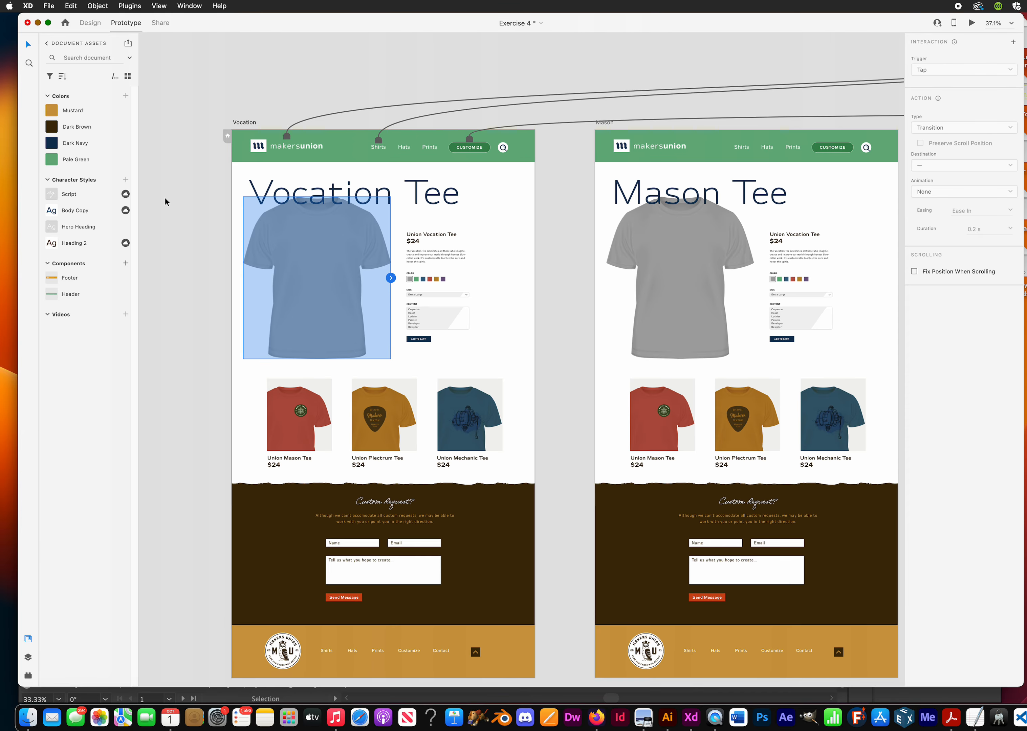
{"action": "left_click", "coordinate": [212, 254]}
{"action": "left_click", "coordinate": [317, 266]}
{"action": "left_click", "coordinate": [90, 22]}
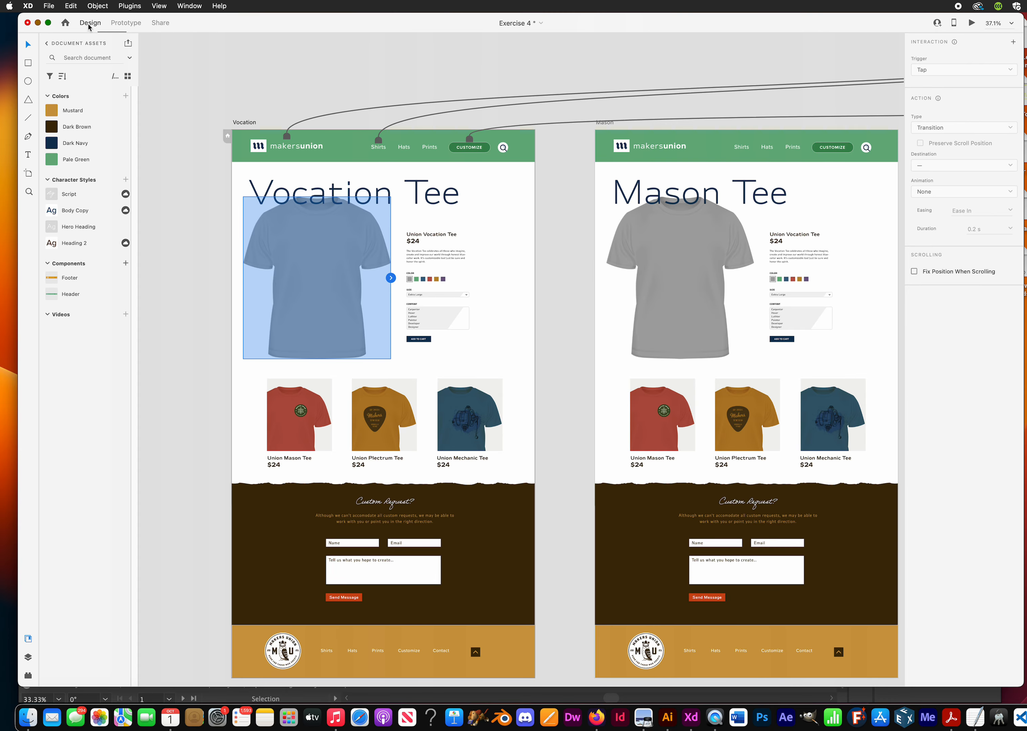
{"action": "right_click", "coordinate": [329, 301]}
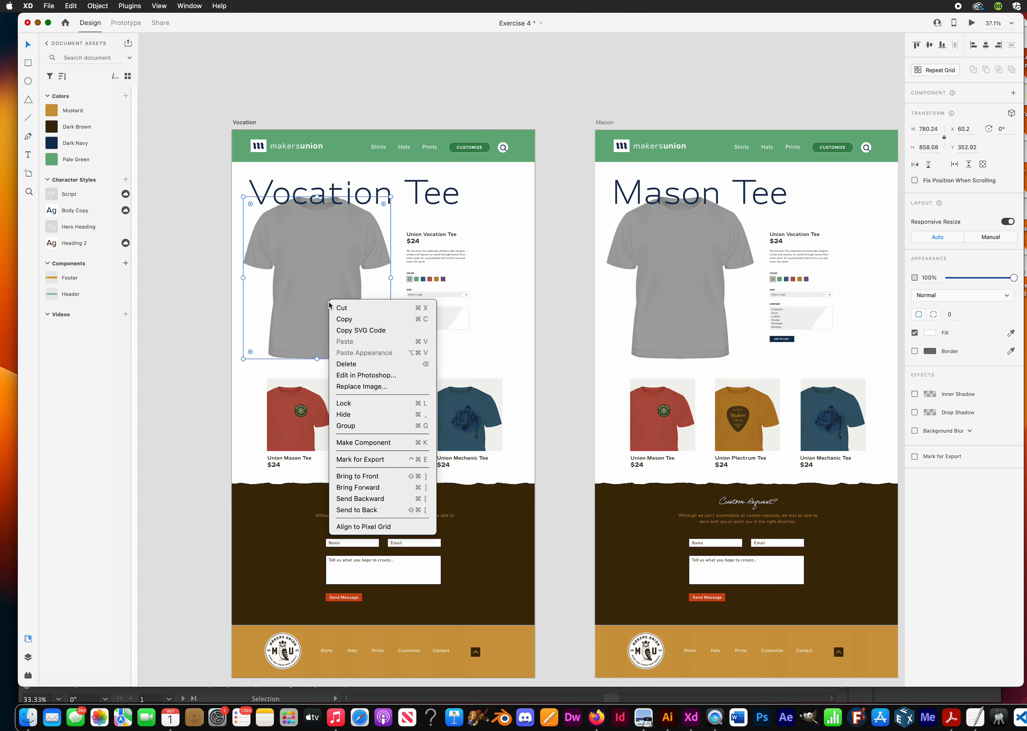
{"action": "left_click", "coordinate": [333, 305]}
{"action": "left_click_drag", "start_coordinate": [333, 310], "coordinate": [259, 361]}
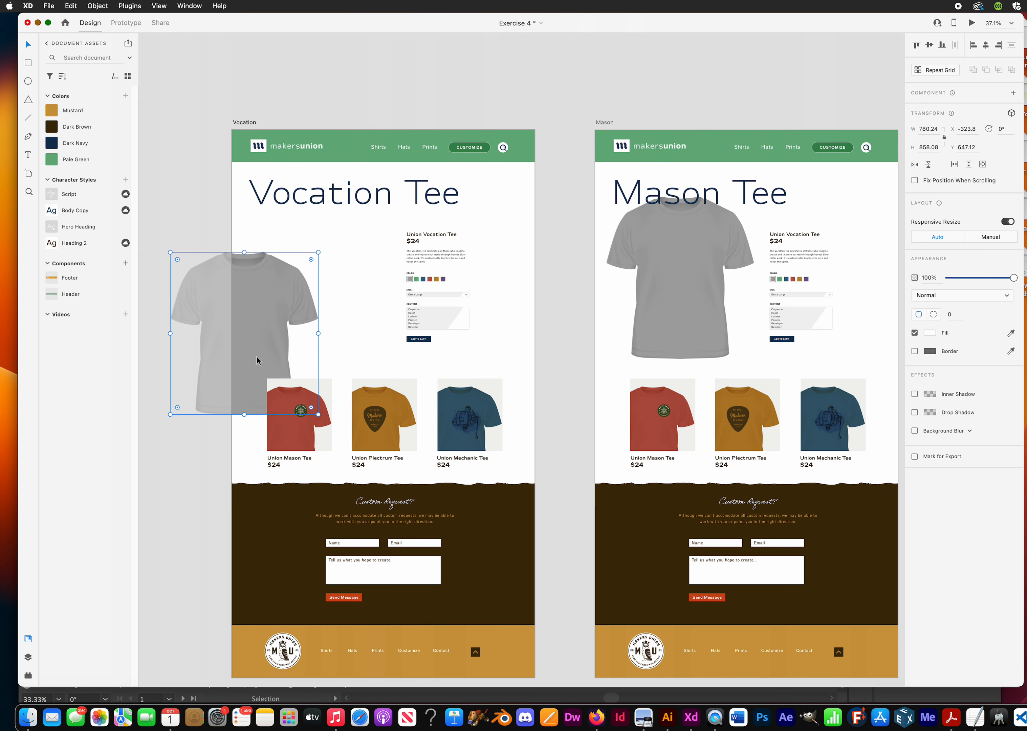
{"action": "key", "text": "super+z"}
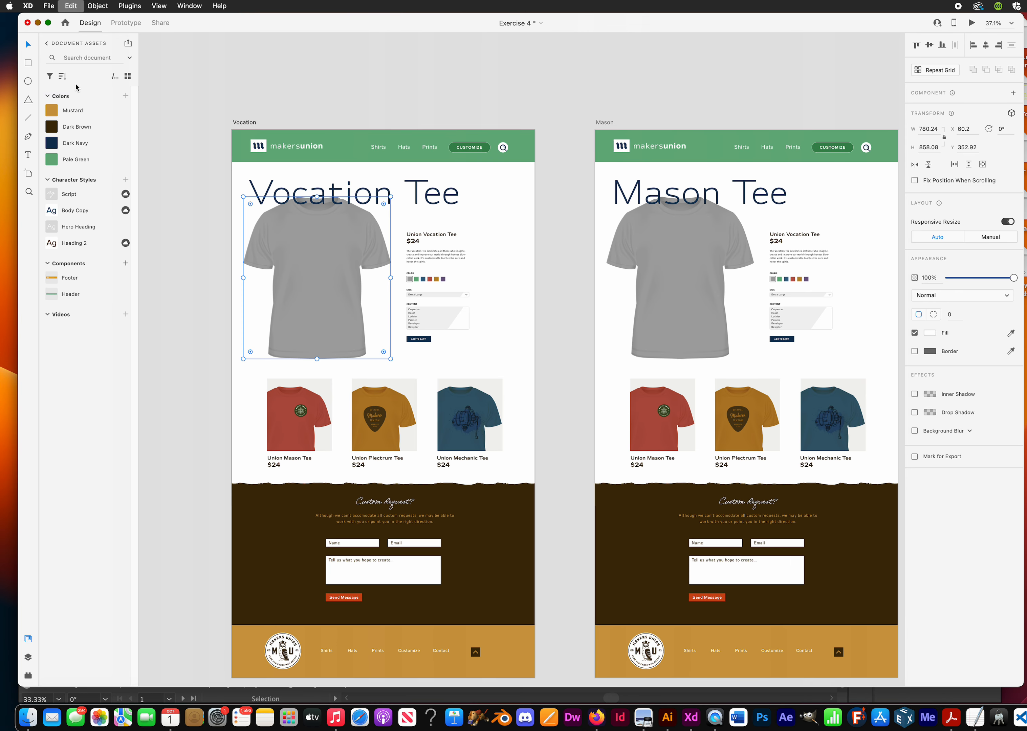
Show the Vocation artboard's layers and replace its large blank shirt image with tee-vocation.png from the raster-items folder.
{"action": "left_click", "coordinate": [29, 658]}
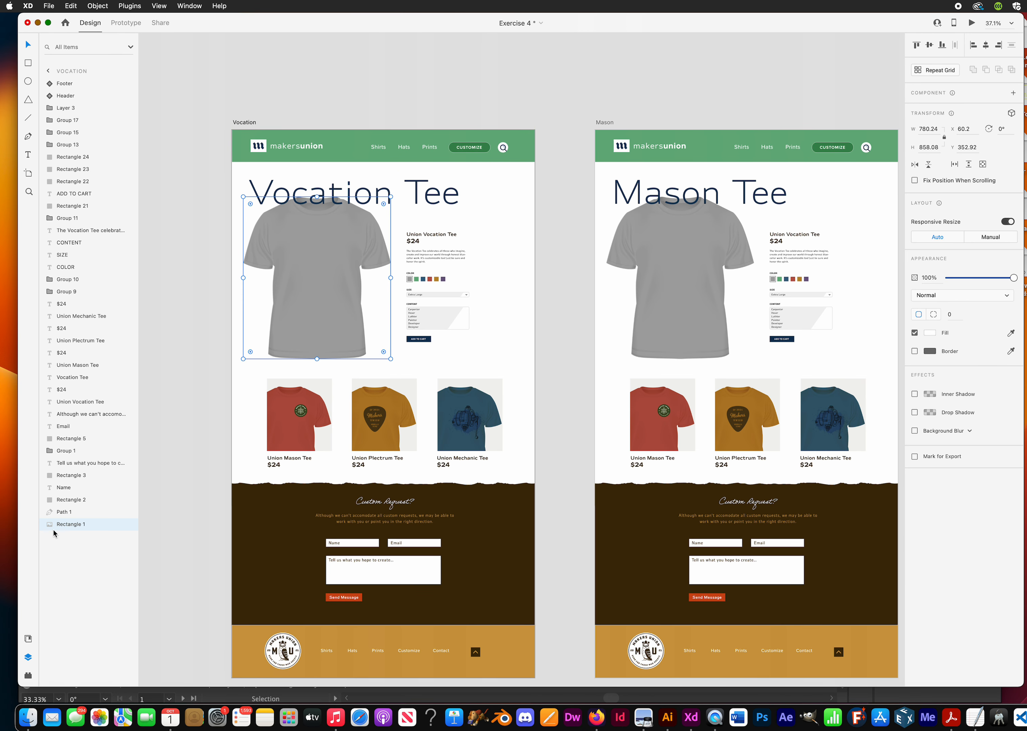
{"action": "left_click", "coordinate": [177, 257]}
{"action": "left_click", "coordinate": [277, 280]}
{"action": "right_click", "coordinate": [329, 273]}
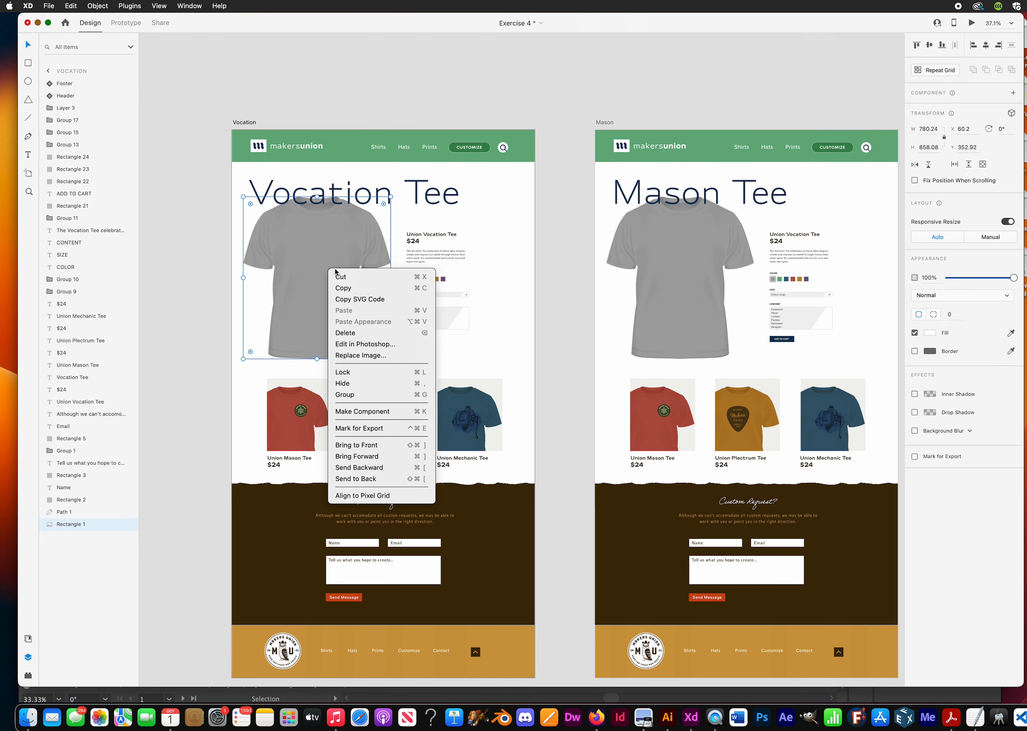
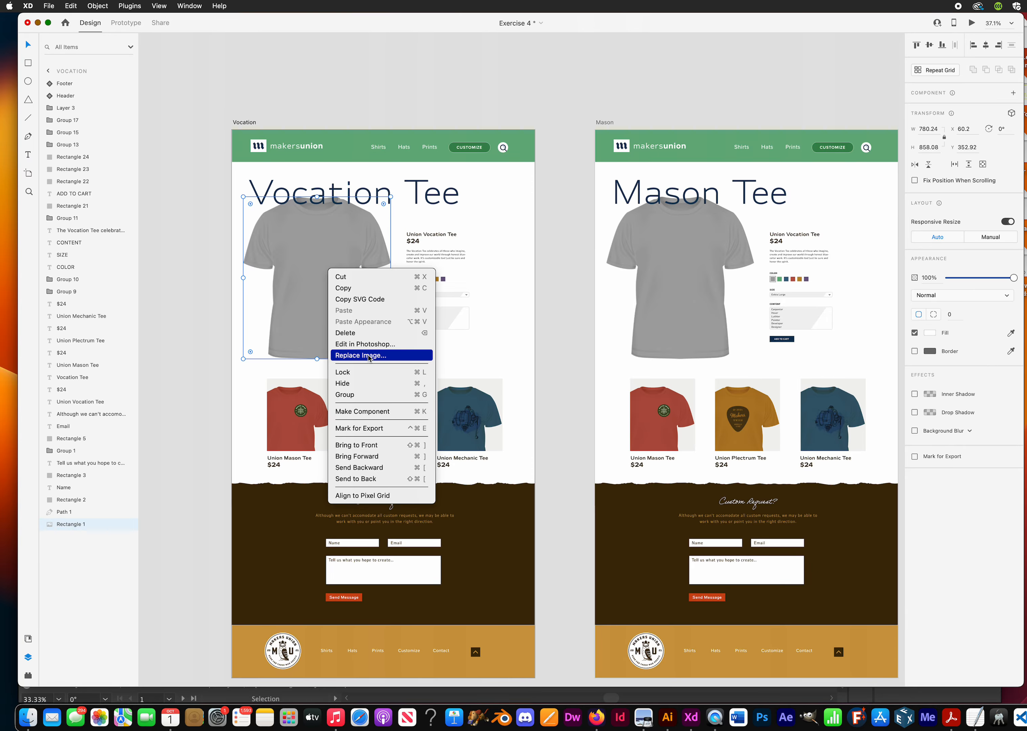
{"action": "left_click", "coordinate": [369, 357]}
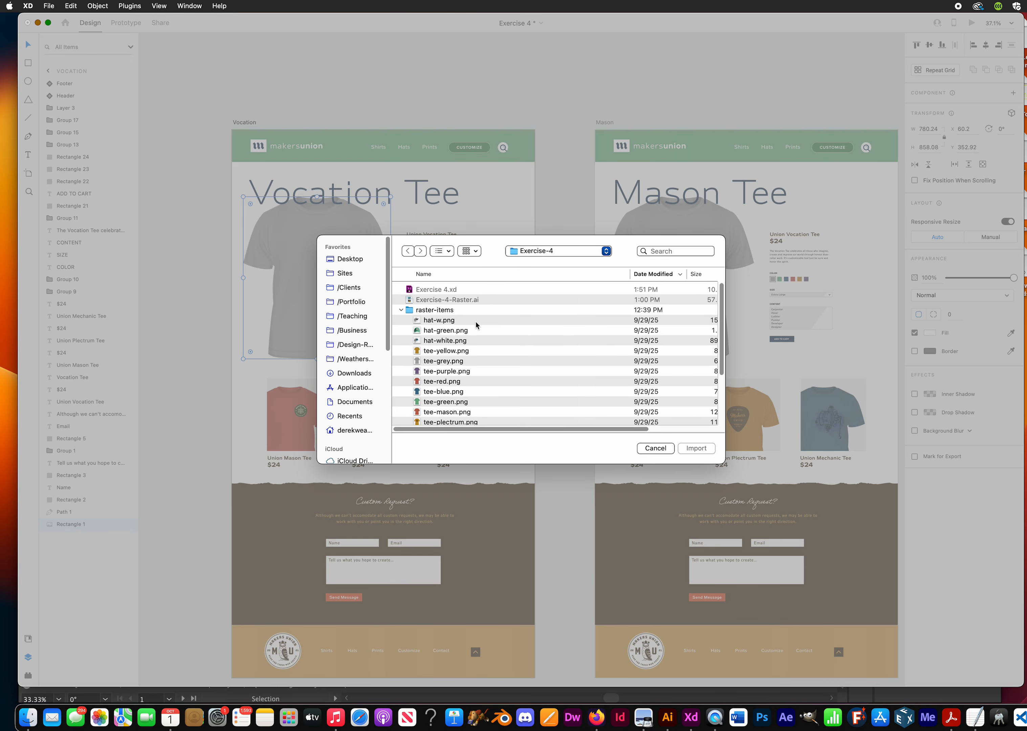
{"action": "left_click", "coordinate": [429, 312]}
{"action": "scroll", "coordinate": [527, 382], "scroll_direction": "down", "scroll_amount": 5}
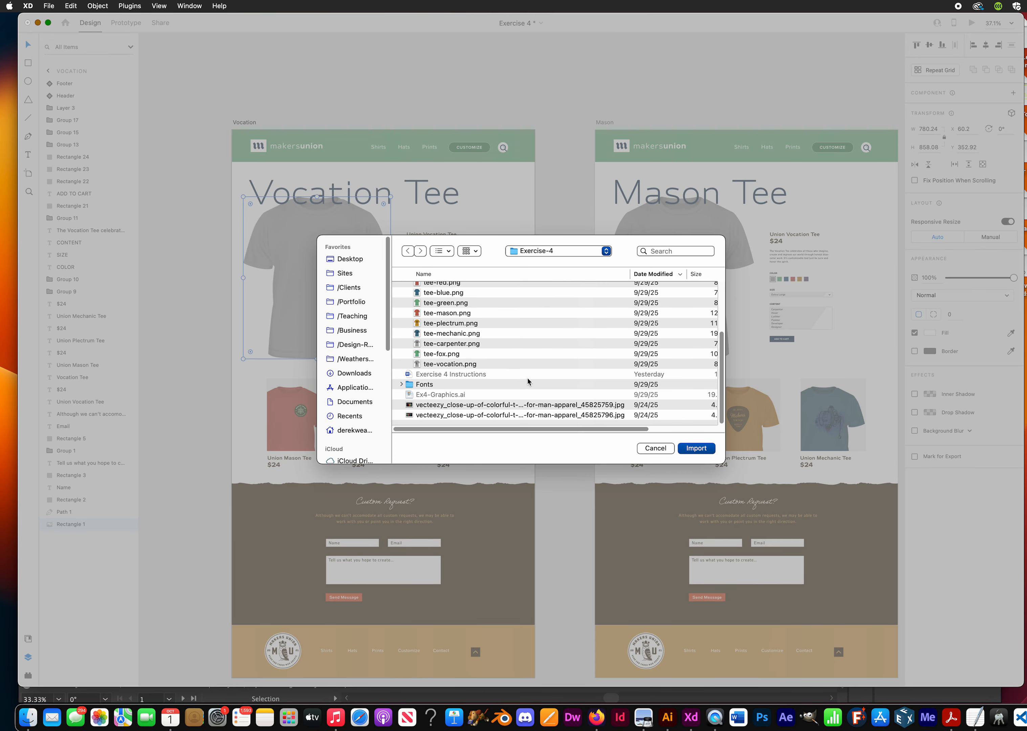
{"action": "scroll", "coordinate": [457, 362], "scroll_direction": "up", "scroll_amount": 3}
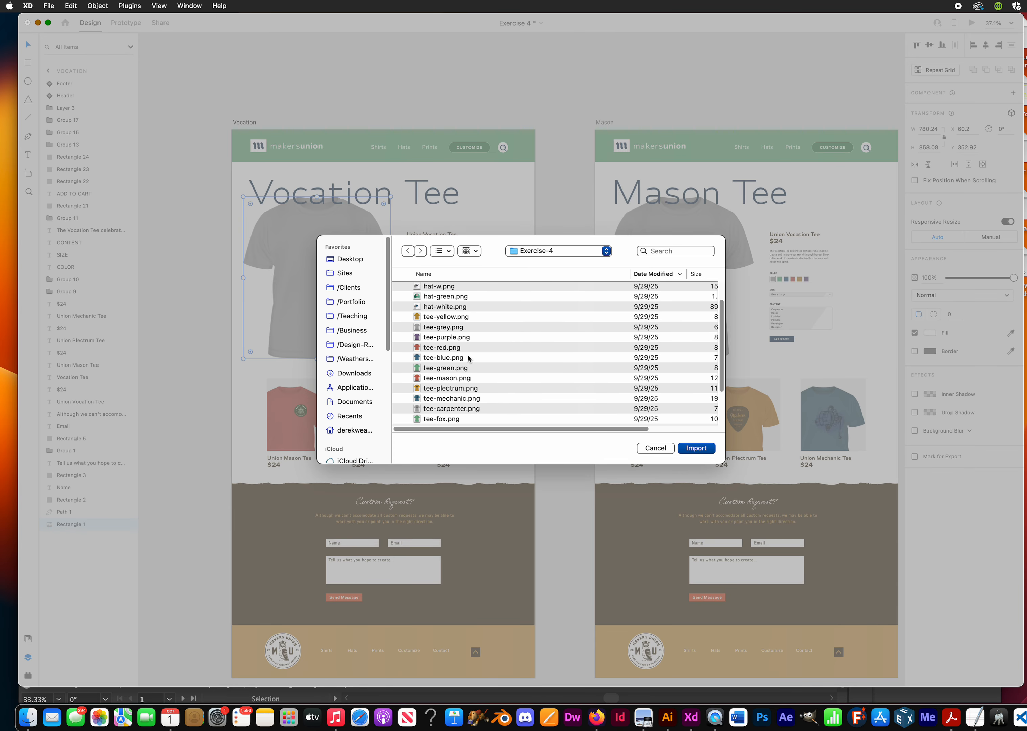
{"action": "scroll", "coordinate": [457, 346], "scroll_direction": "up", "scroll_amount": 1}
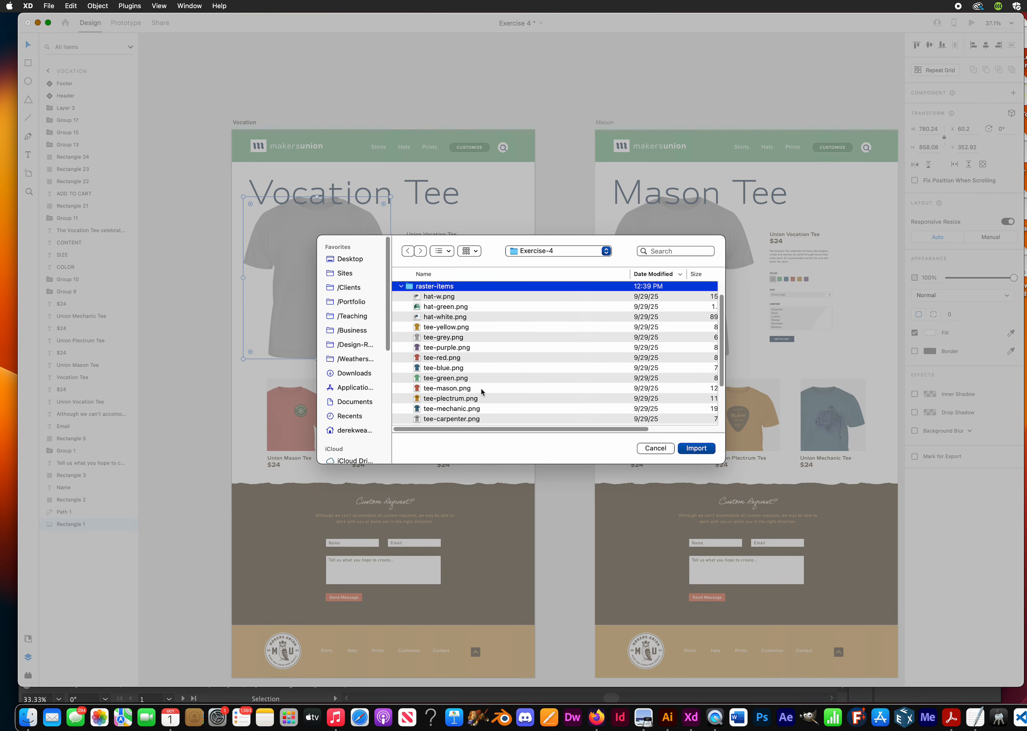
{"action": "scroll", "coordinate": [482, 391], "scroll_direction": "down", "scroll_amount": 2}
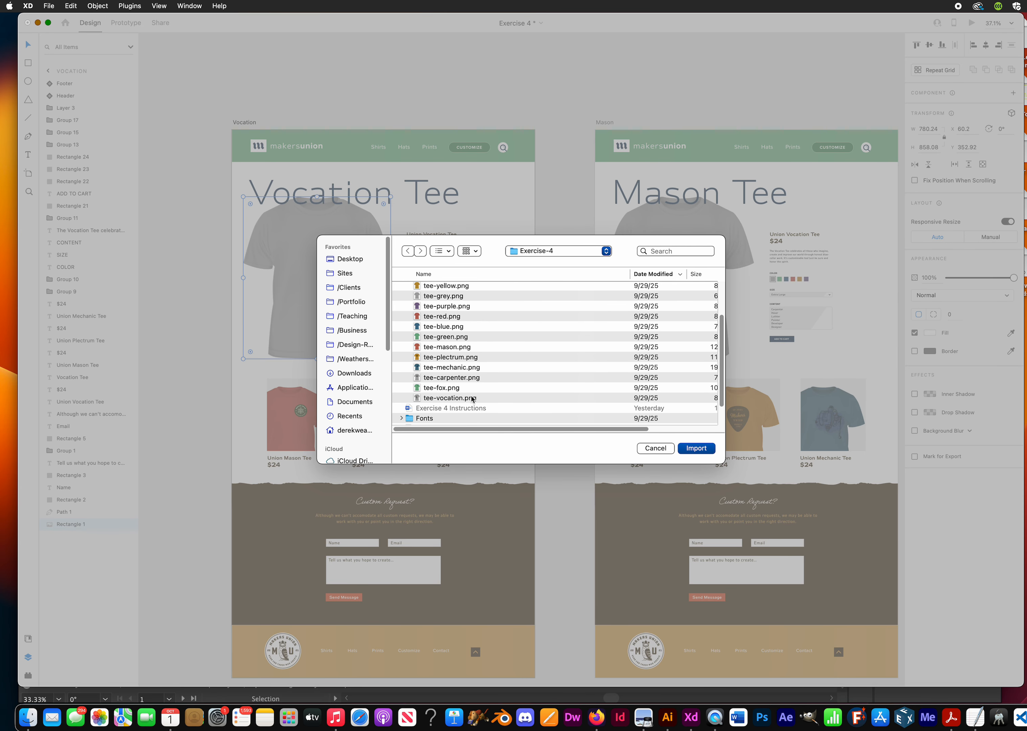
{"action": "left_click", "coordinate": [472, 399]}
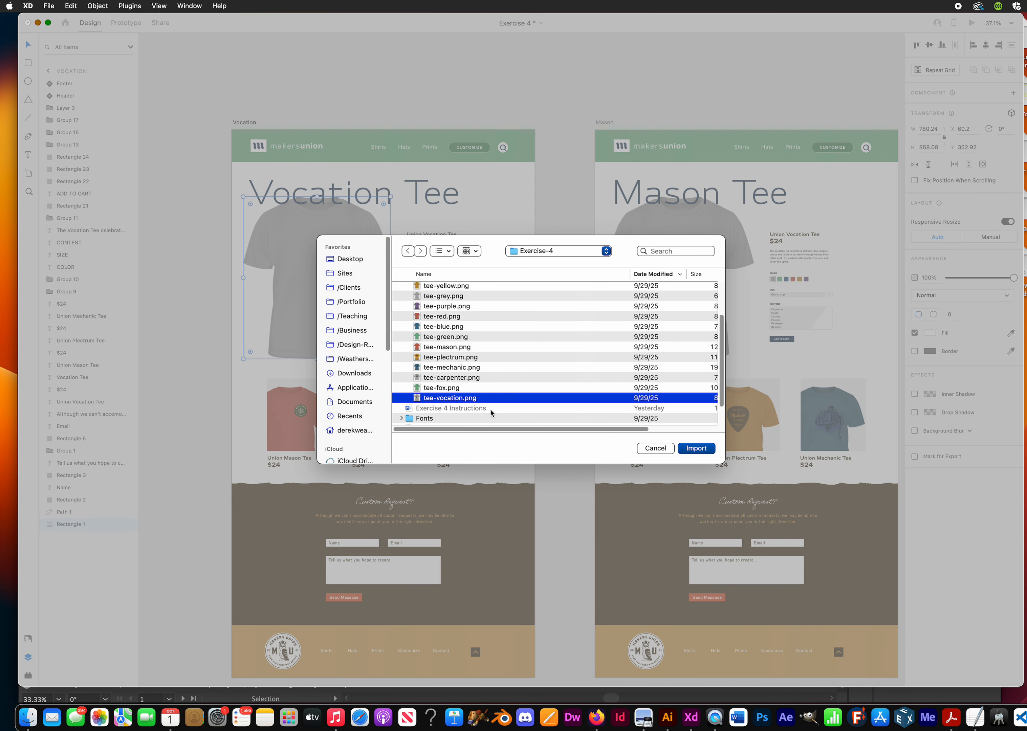
{"action": "left_click", "coordinate": [698, 450]}
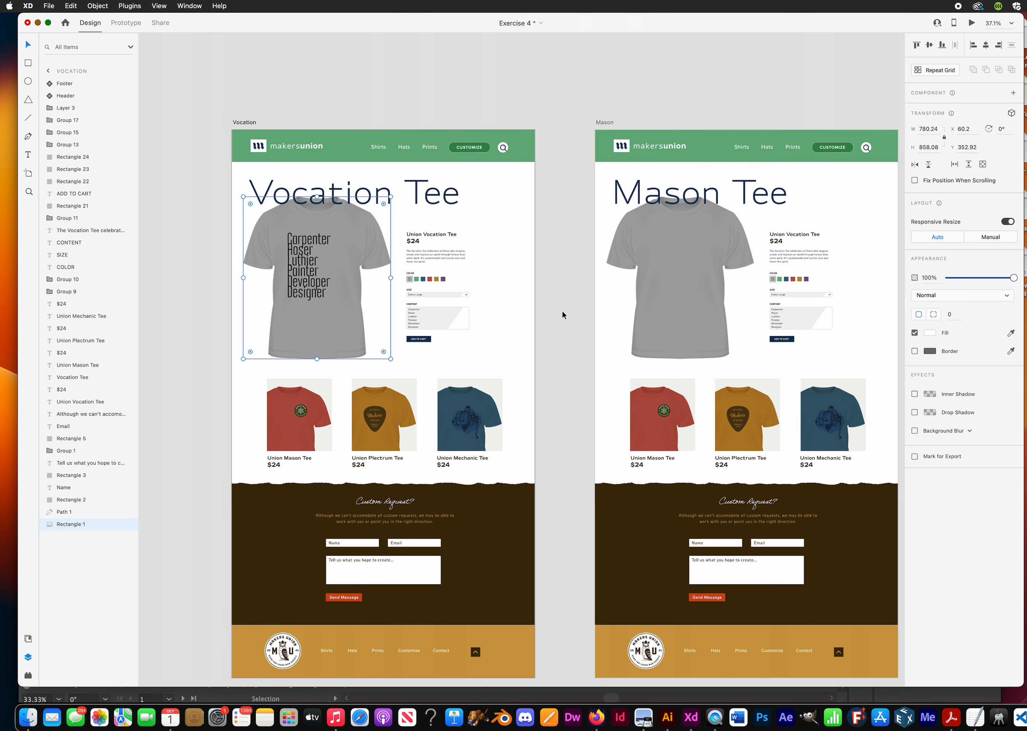
Try moving the Vocation artboard's large shirt image and undo the move.
{"action": "left_click_drag", "start_coordinate": [314, 223], "coordinate": [251, 286]}
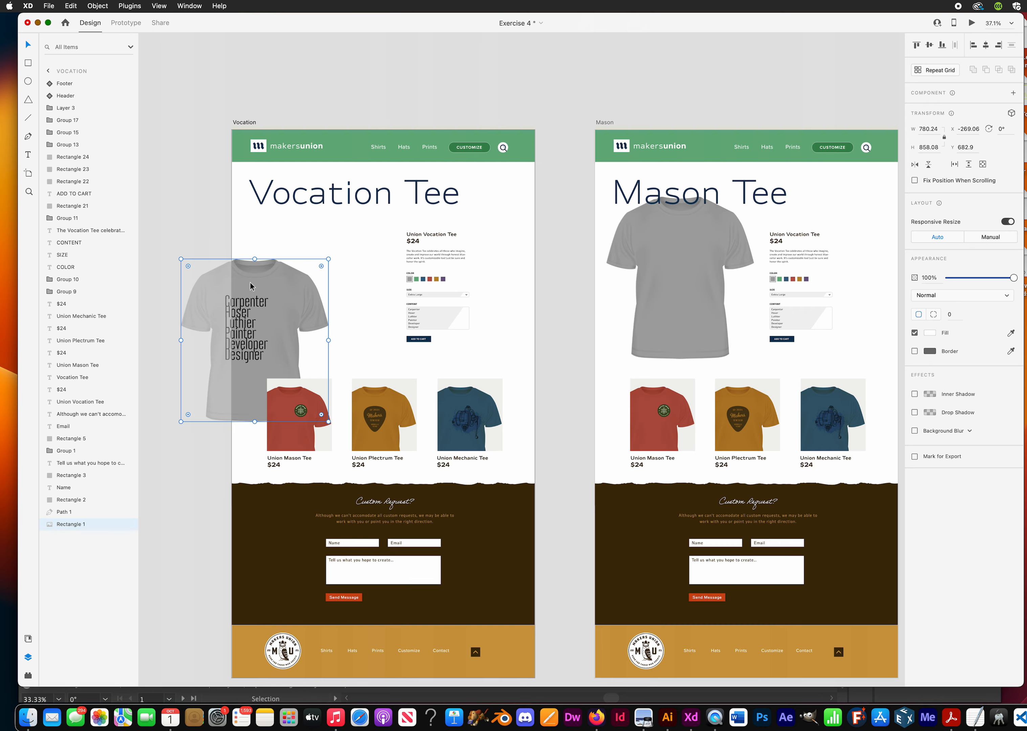
{"action": "key", "text": "super+z"}
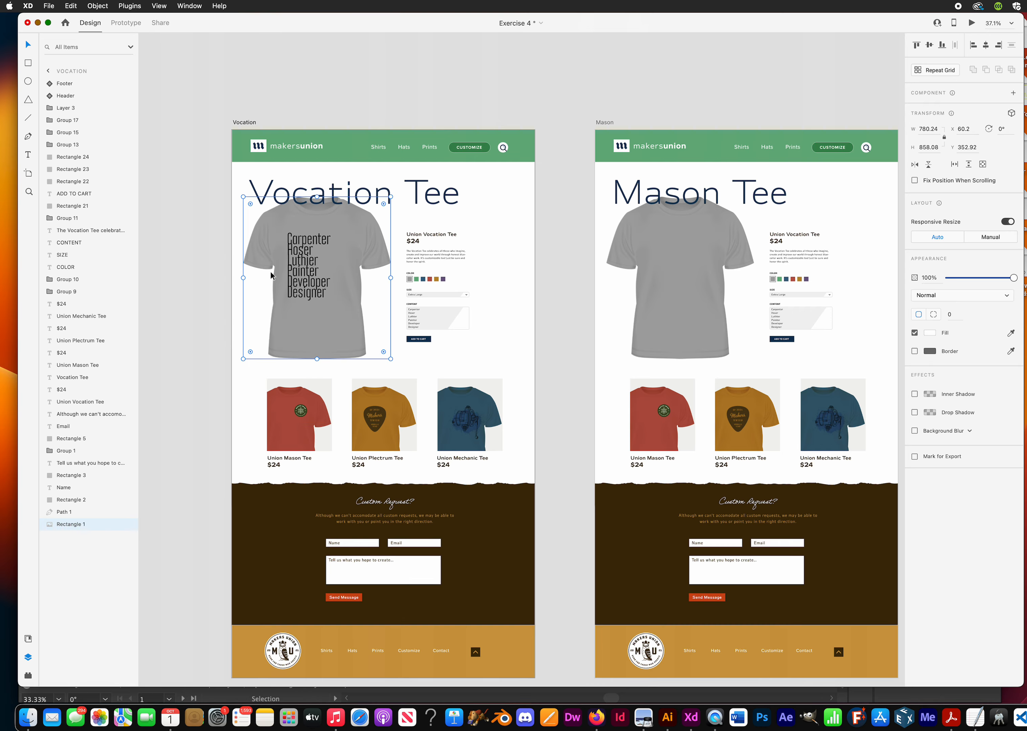
{"action": "left_click", "coordinate": [561, 296]}
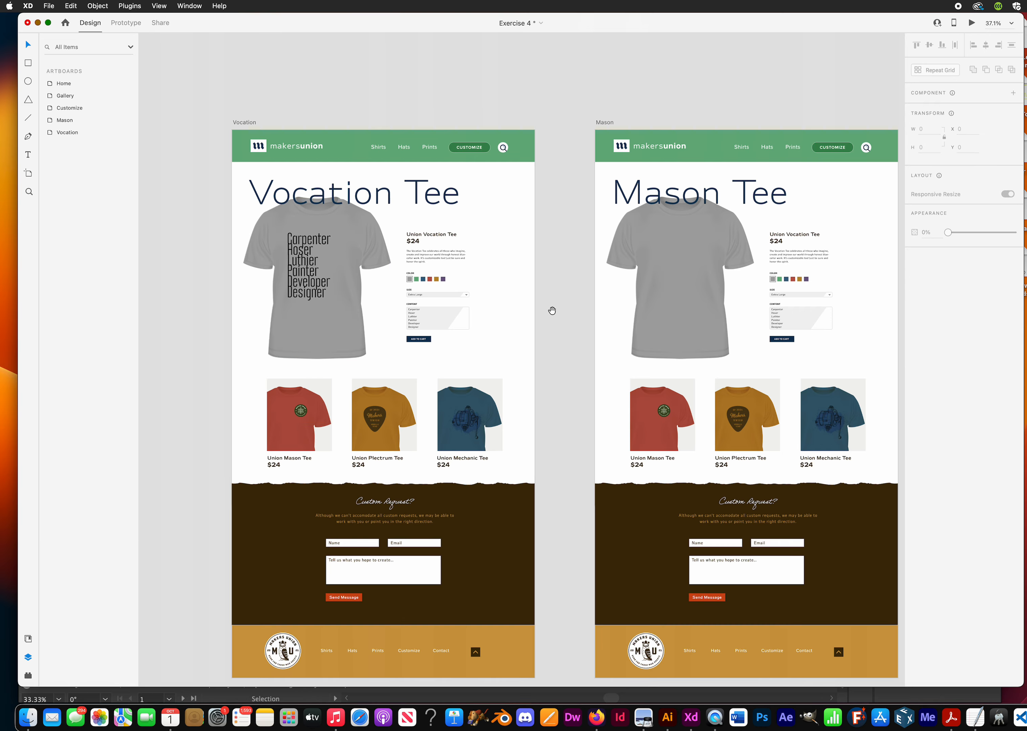
{"action": "left_click_drag", "start_coordinate": [550, 305], "coordinate": [468, 311]}
{"action": "left_click", "coordinate": [540, 268]}
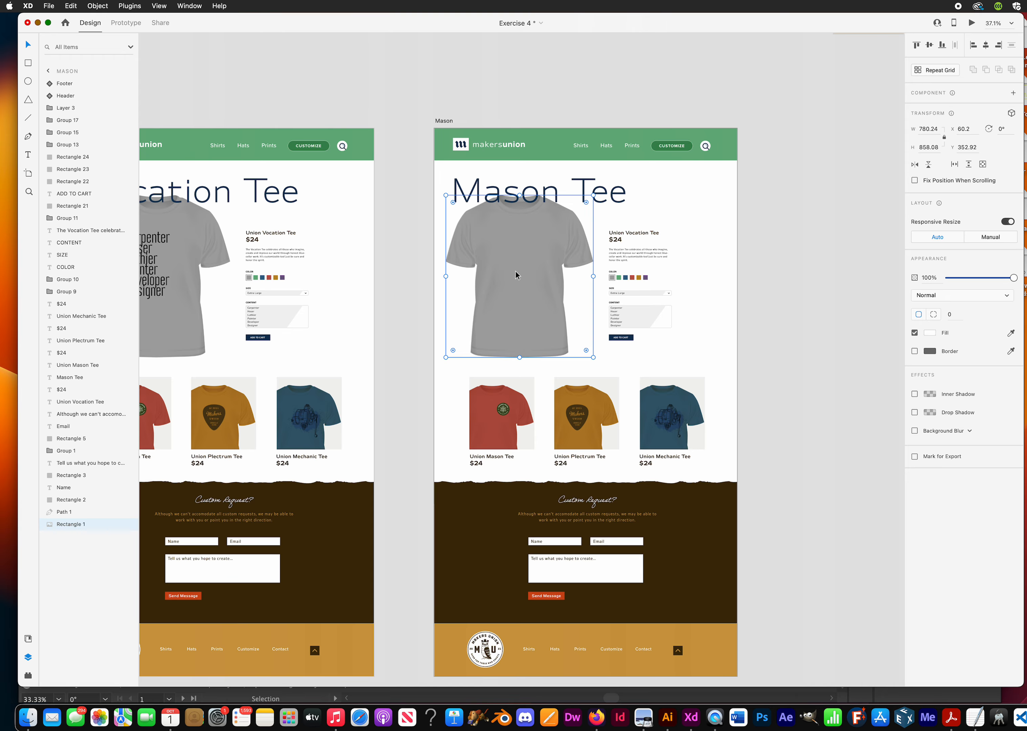
{"action": "right_click", "coordinate": [518, 291]}
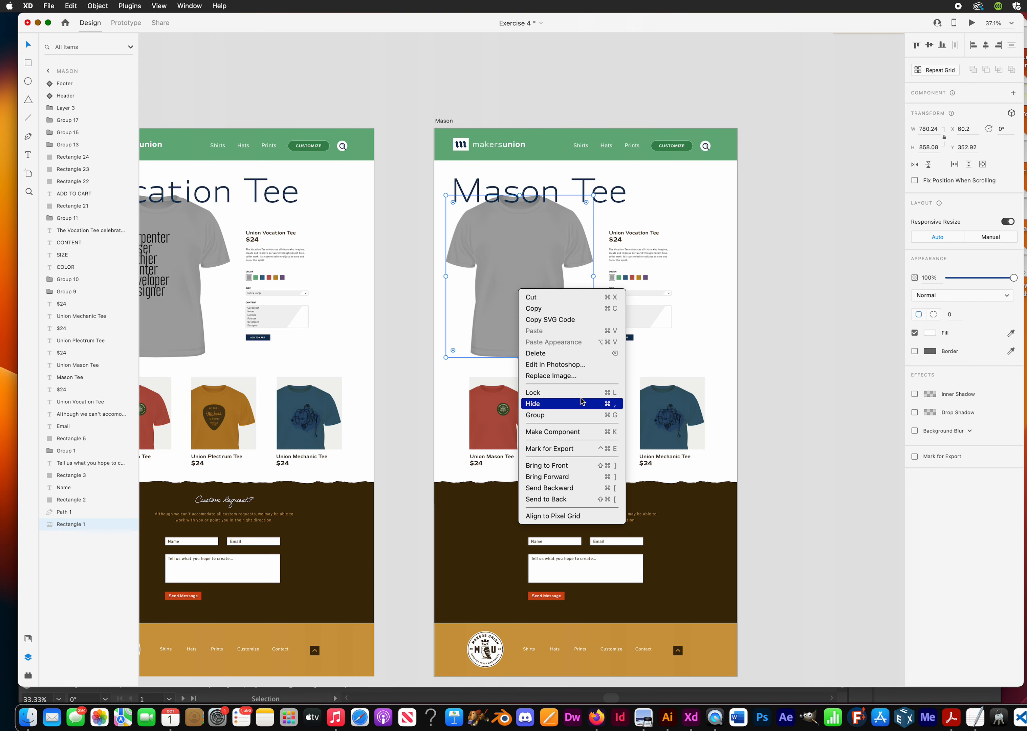
{"action": "left_click", "coordinate": [574, 375]}
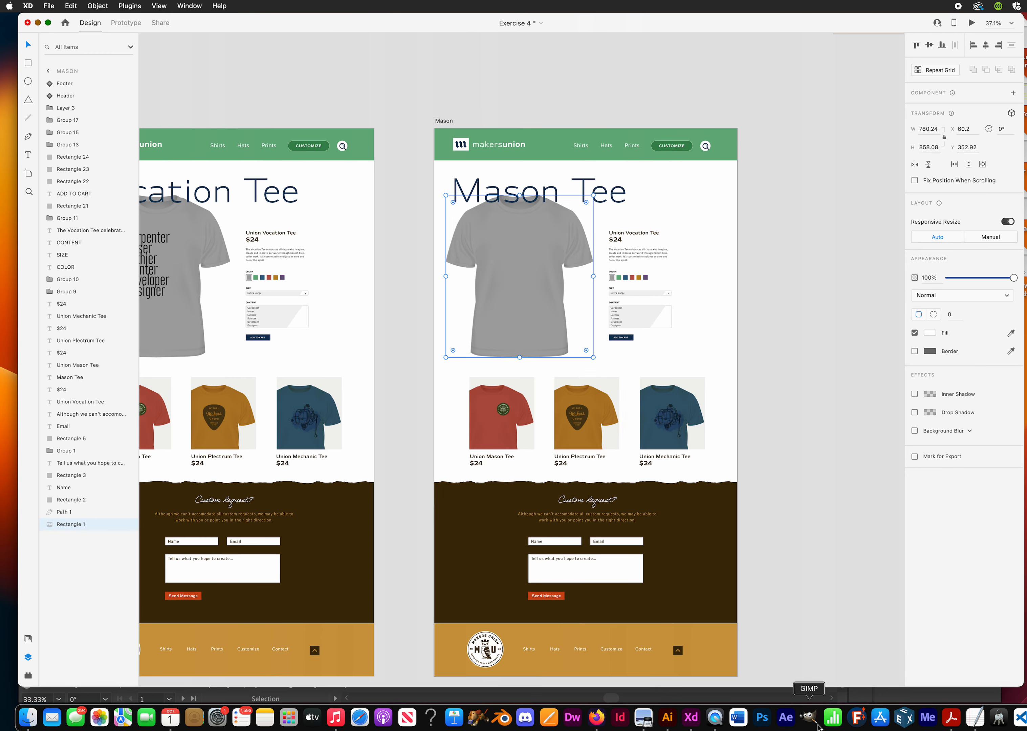
{"action": "left_click", "coordinate": [763, 718]}
{"action": "right_click", "coordinate": [762, 718]}
{"action": "left_click", "coordinate": [773, 682]}
Replace the large blank shirt image in the Mason artboard with tee-mason.png from the raster-items folder.
{"action": "right_click", "coordinate": [539, 263]}
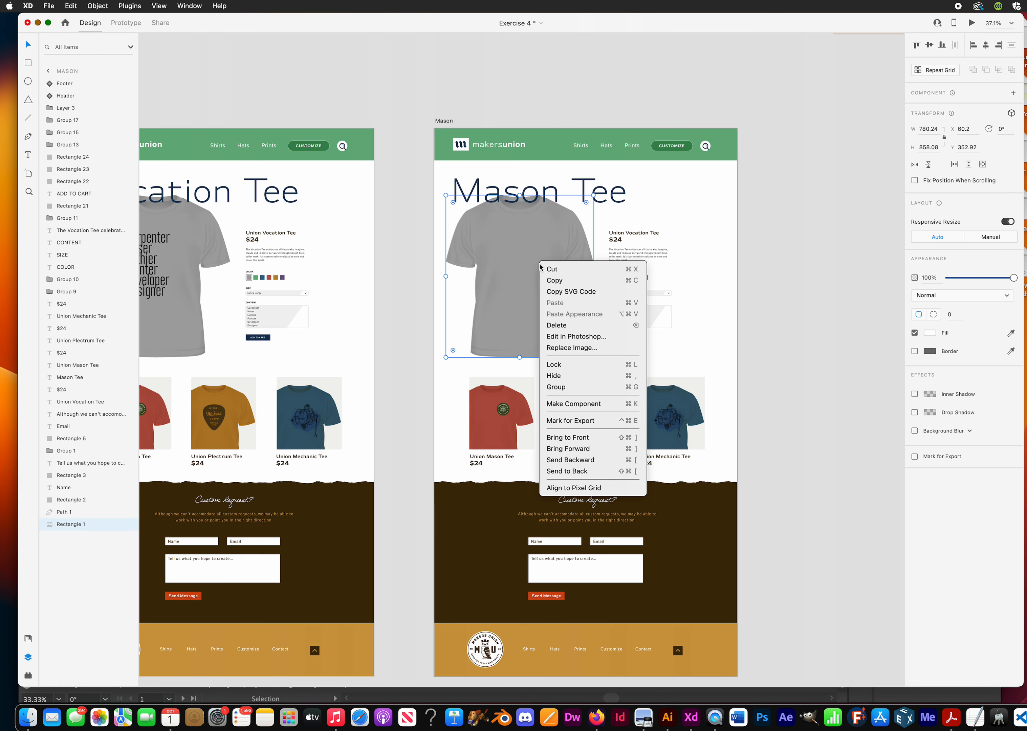
{"action": "left_click", "coordinate": [571, 347]}
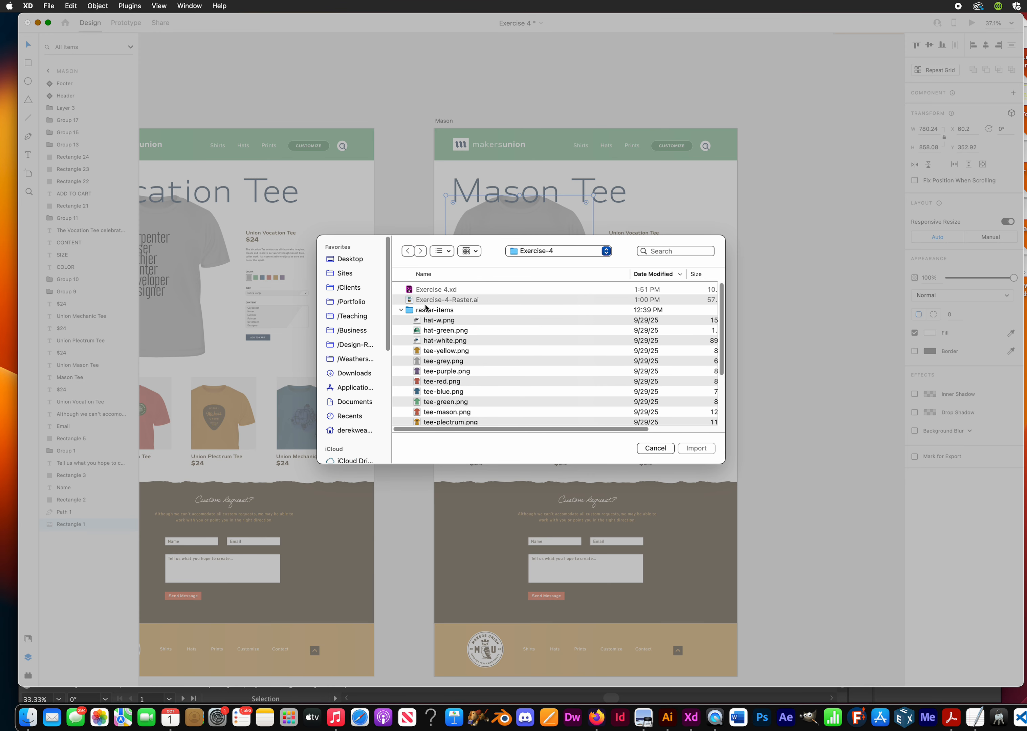
{"action": "scroll", "coordinate": [459, 354], "scroll_direction": "down", "scroll_amount": 3}
{"action": "left_click", "coordinate": [455, 351]}
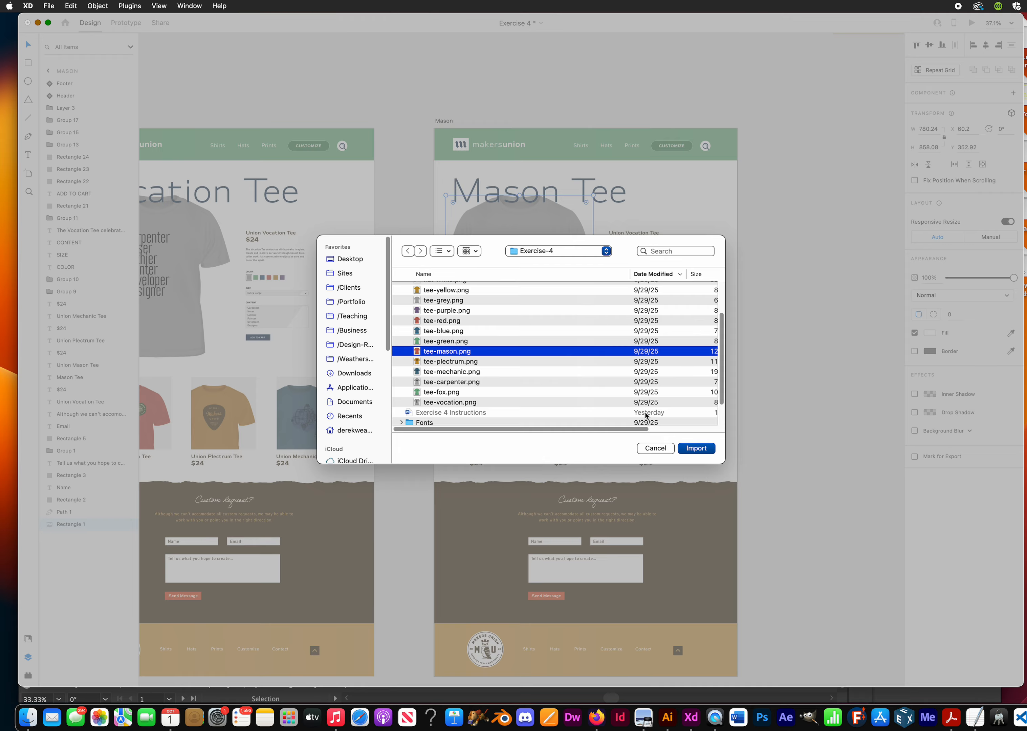
{"action": "left_click", "coordinate": [704, 451]}
{"action": "left_click", "coordinate": [787, 368]}
Duplicate the Mason artboard four times, placing the copies side by side in the same row.
{"action": "scroll", "coordinate": [725, 372], "scroll_direction": "left", "scroll_amount": 3}
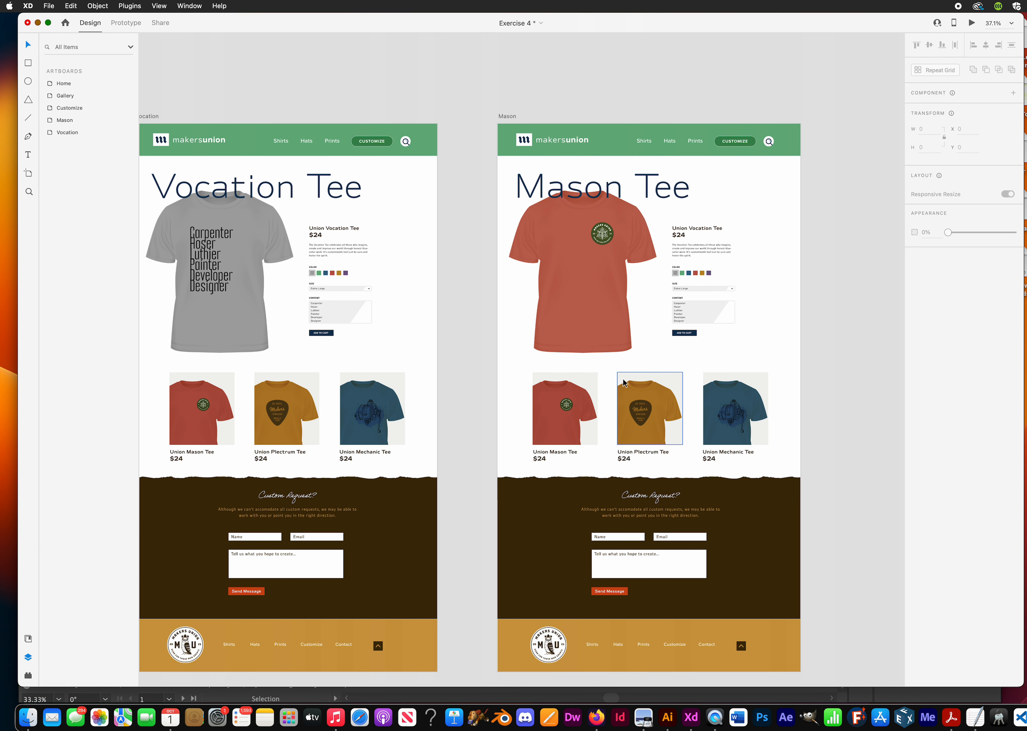
{"action": "scroll", "coordinate": [552, 335], "scroll_direction": "right", "scroll_amount": 5}
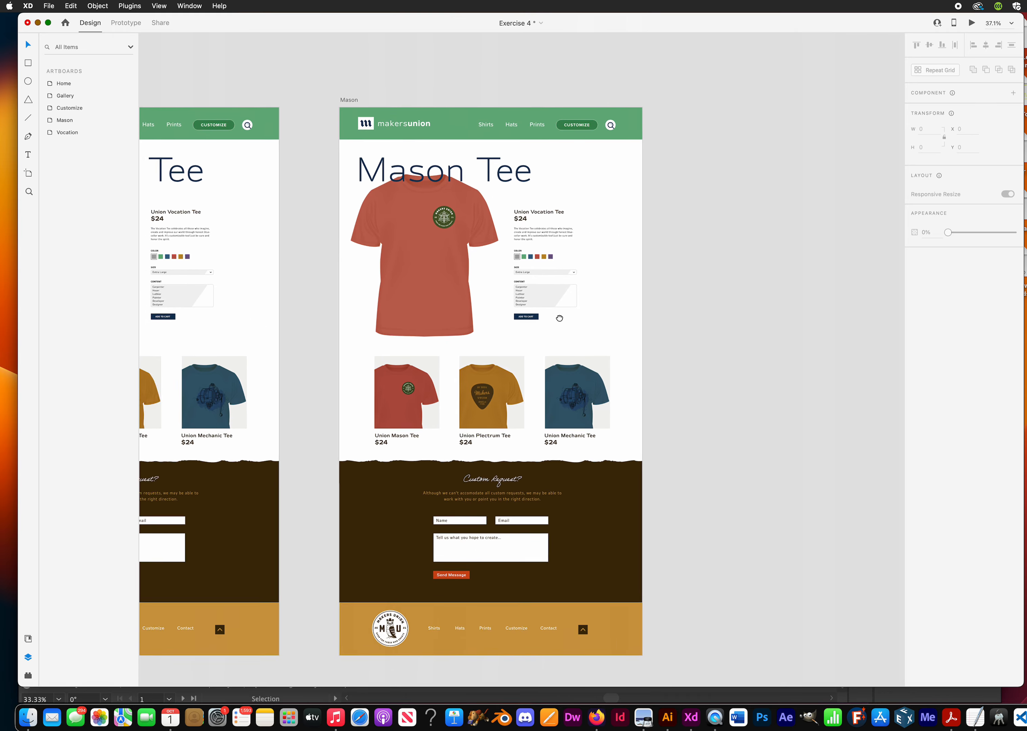
{"action": "scroll", "coordinate": [511, 314], "scroll_direction": "down", "scroll_amount": 10}
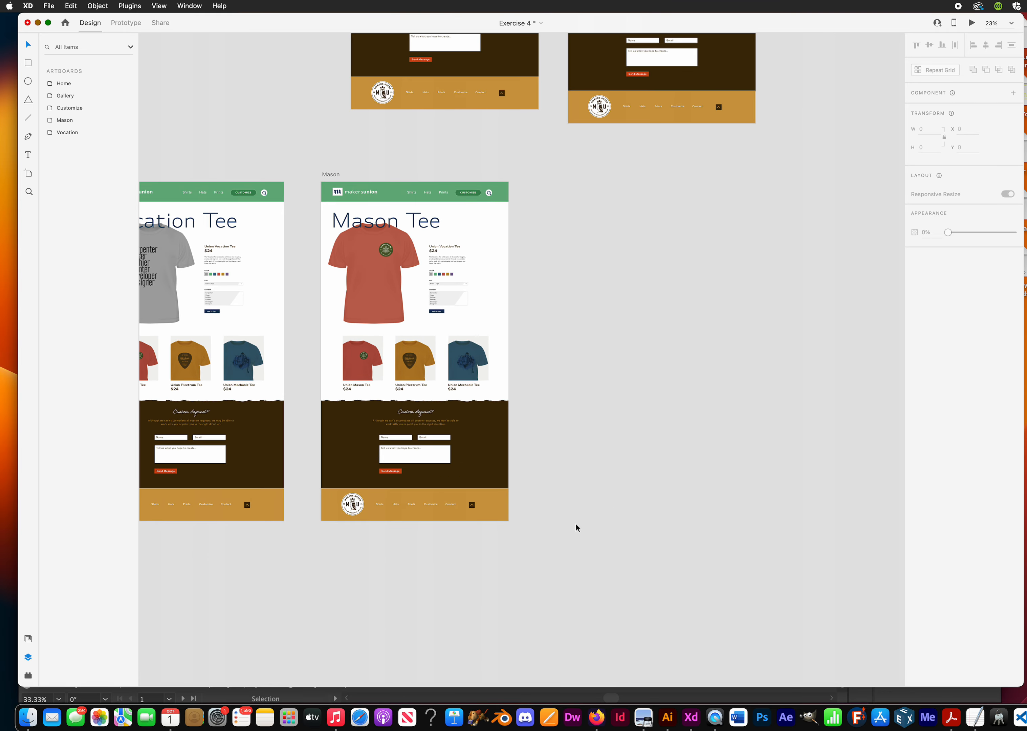
{"action": "scroll", "coordinate": [476, 382], "scroll_direction": "down", "scroll_amount": 4}
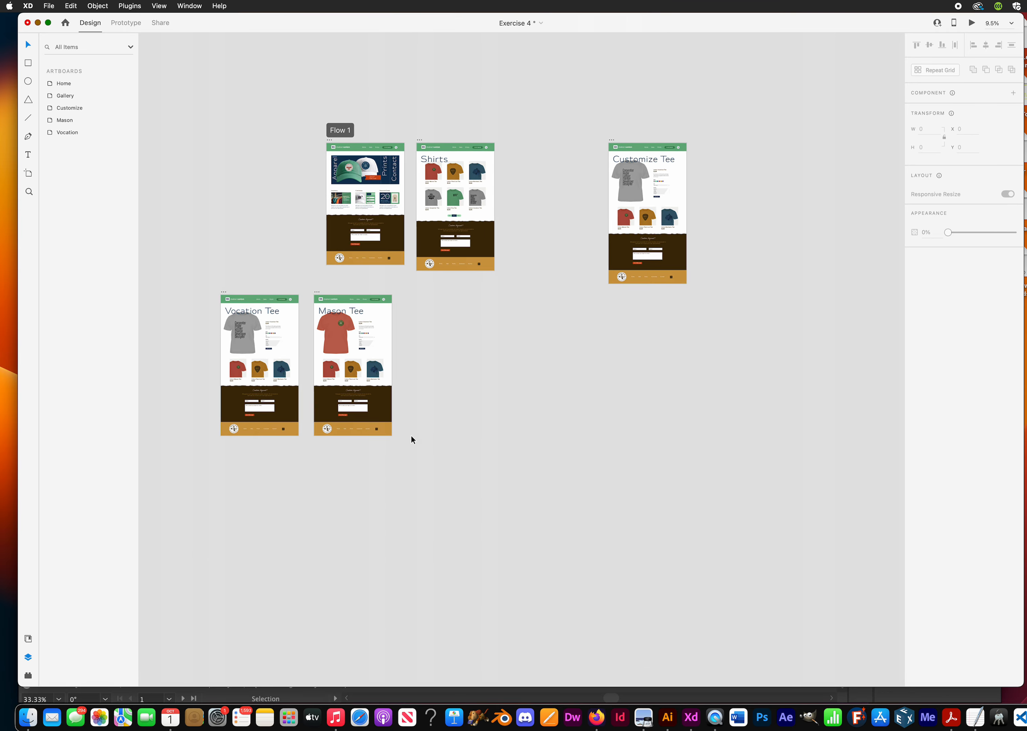
{"action": "scroll", "coordinate": [398, 430], "scroll_direction": "up", "scroll_amount": 1}
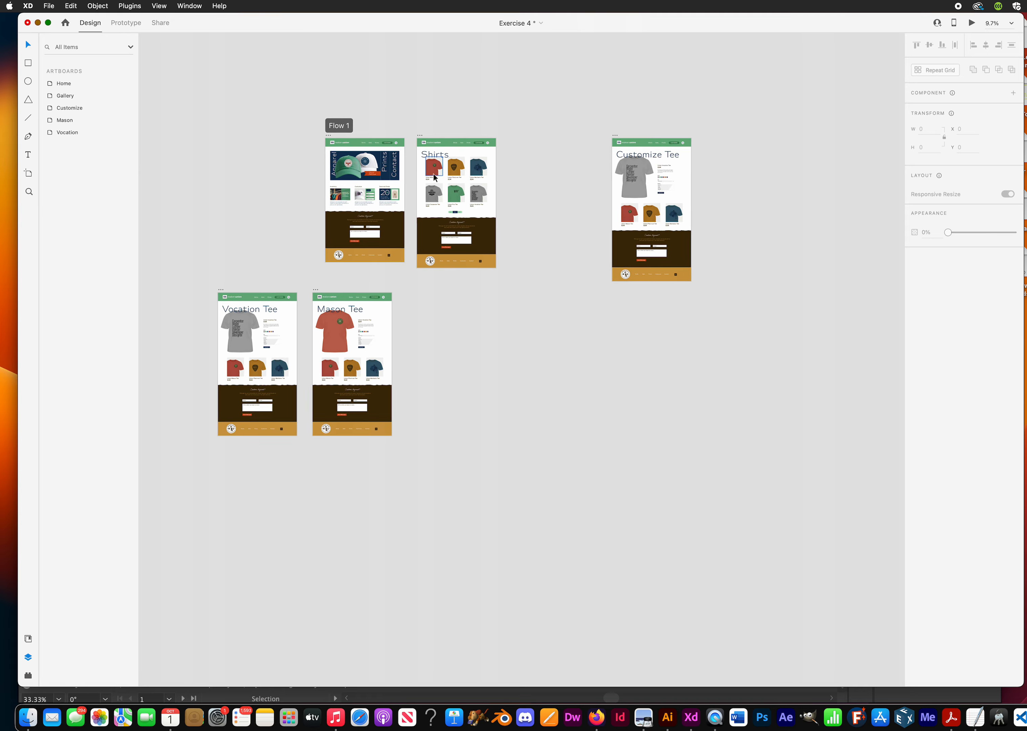
{"action": "scroll", "coordinate": [408, 425], "scroll_direction": "up", "scroll_amount": 2}
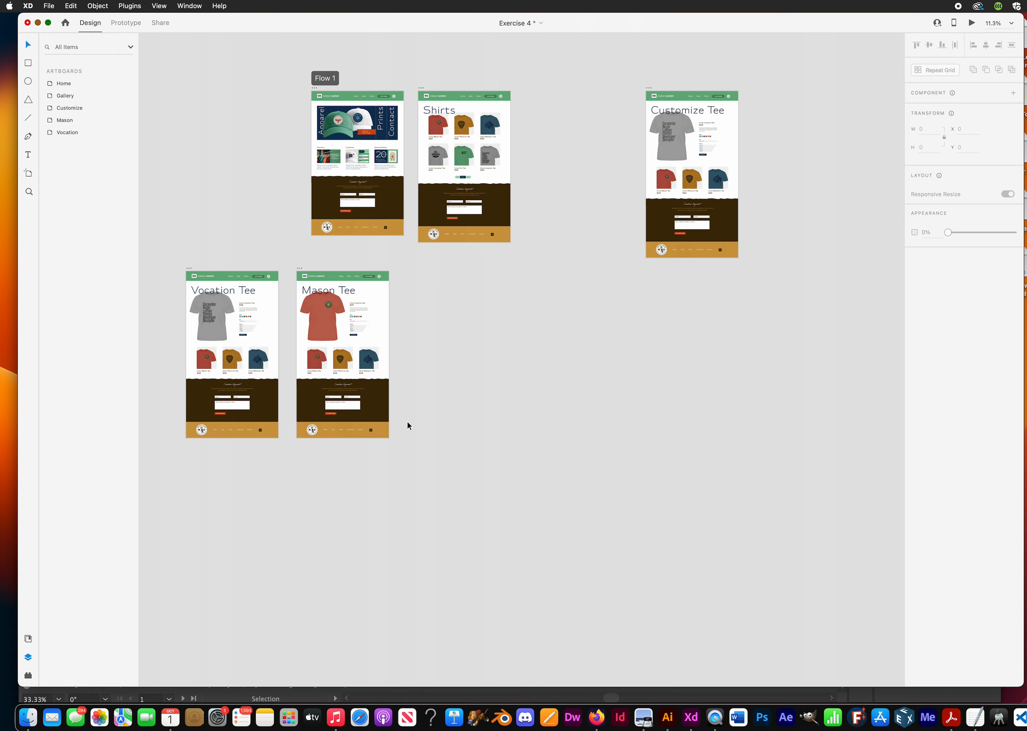
{"action": "left_click", "coordinate": [301, 270]}
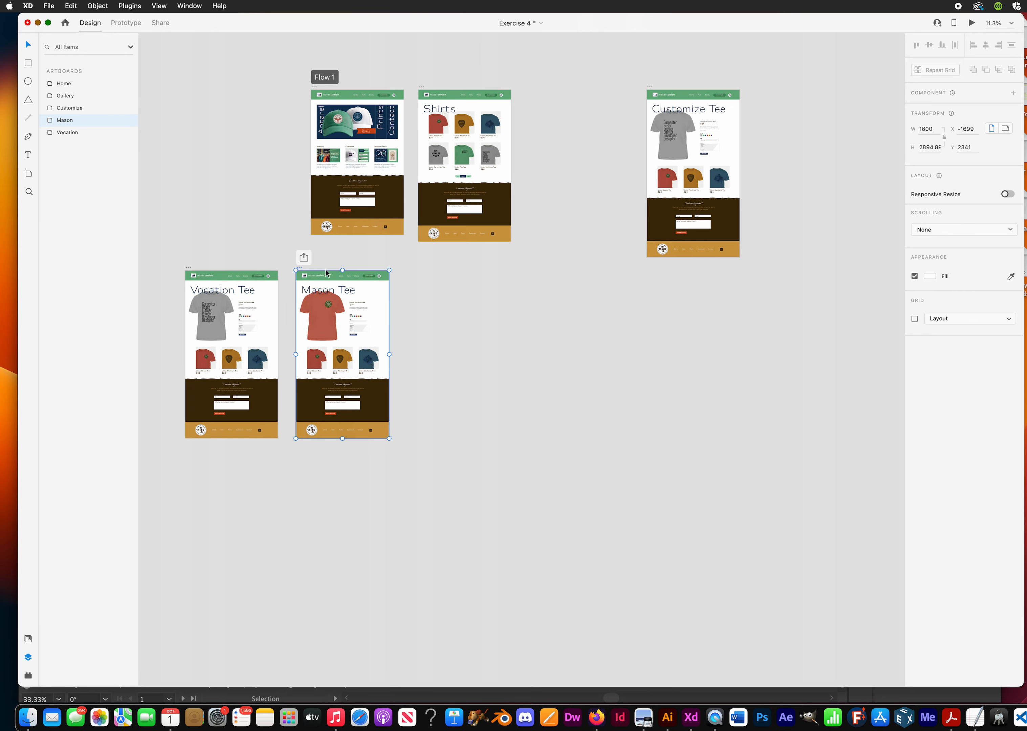
{"action": "scroll", "coordinate": [326, 272], "scroll_direction": "up", "scroll_amount": 5}
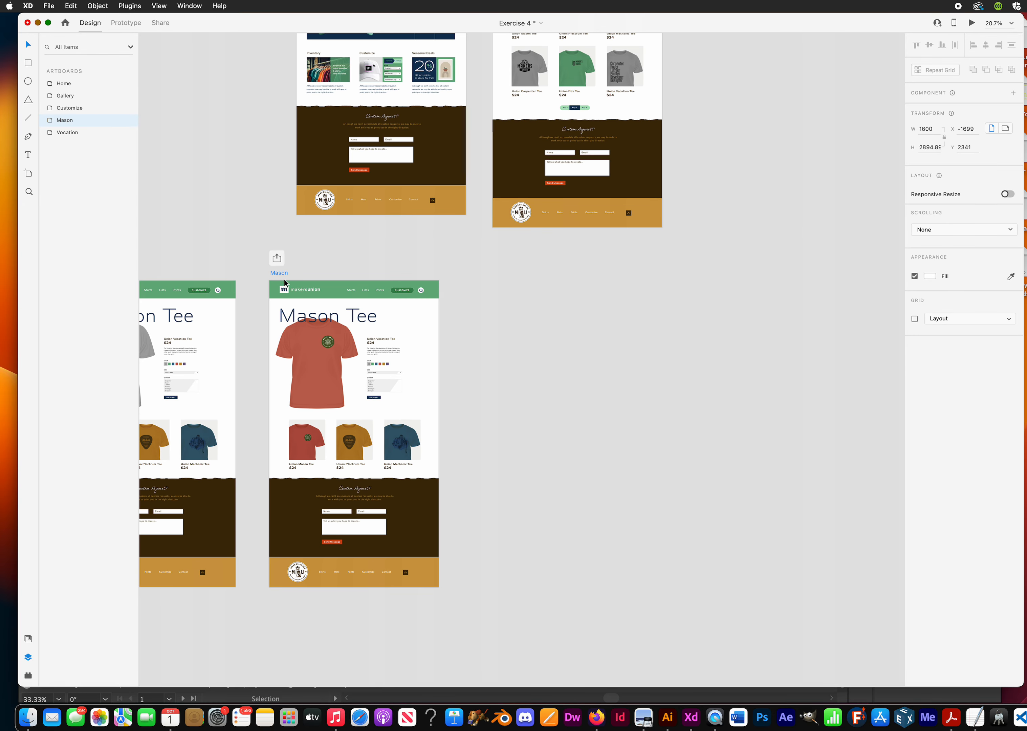
{"action": "left_click_drag", "start_coordinate": [281, 274], "coordinate": [586, 256]}
{"action": "left_click_drag", "start_coordinate": [355, 252], "coordinate": [626, 292]}
{"action": "scroll", "coordinate": [625, 294], "scroll_direction": "down", "scroll_amount": 5}
{"action": "left_click_drag", "start_coordinate": [606, 339], "coordinate": [512, 346]}
{"action": "scroll", "coordinate": [529, 298], "scroll_direction": "up", "scroll_amount": 5}
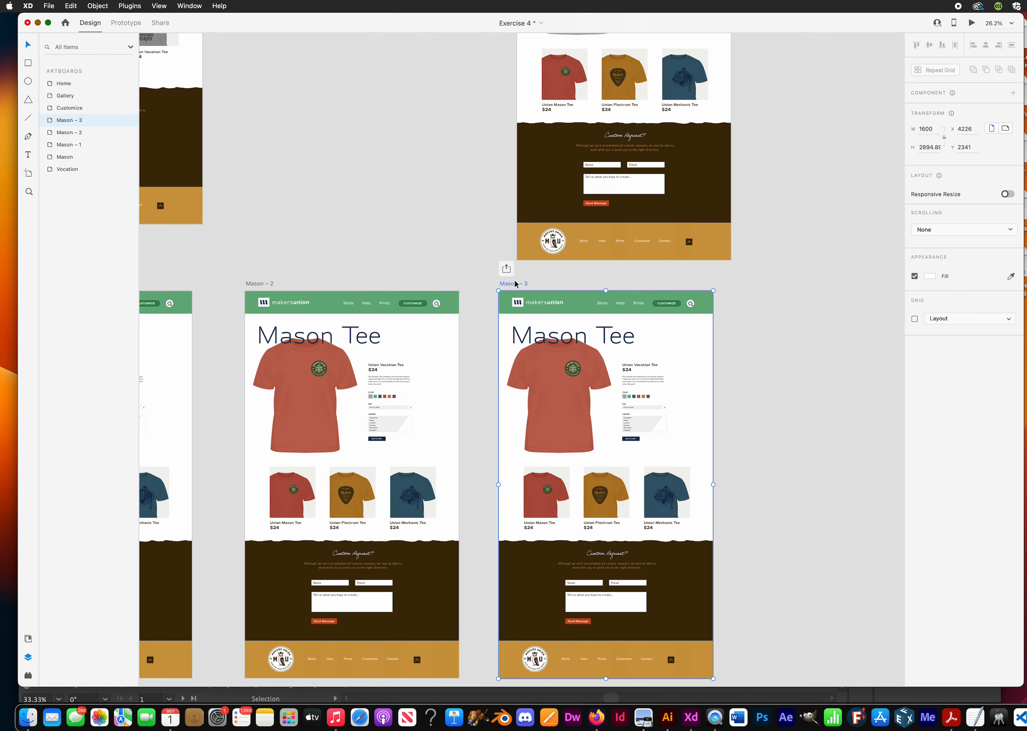
{"action": "left_click_drag", "start_coordinate": [532, 291], "coordinate": [780, 312]}
{"action": "scroll", "coordinate": [654, 334], "scroll_direction": "down", "scroll_amount": 5}
{"action": "left_click_drag", "start_coordinate": [515, 410], "coordinate": [610, 406]}
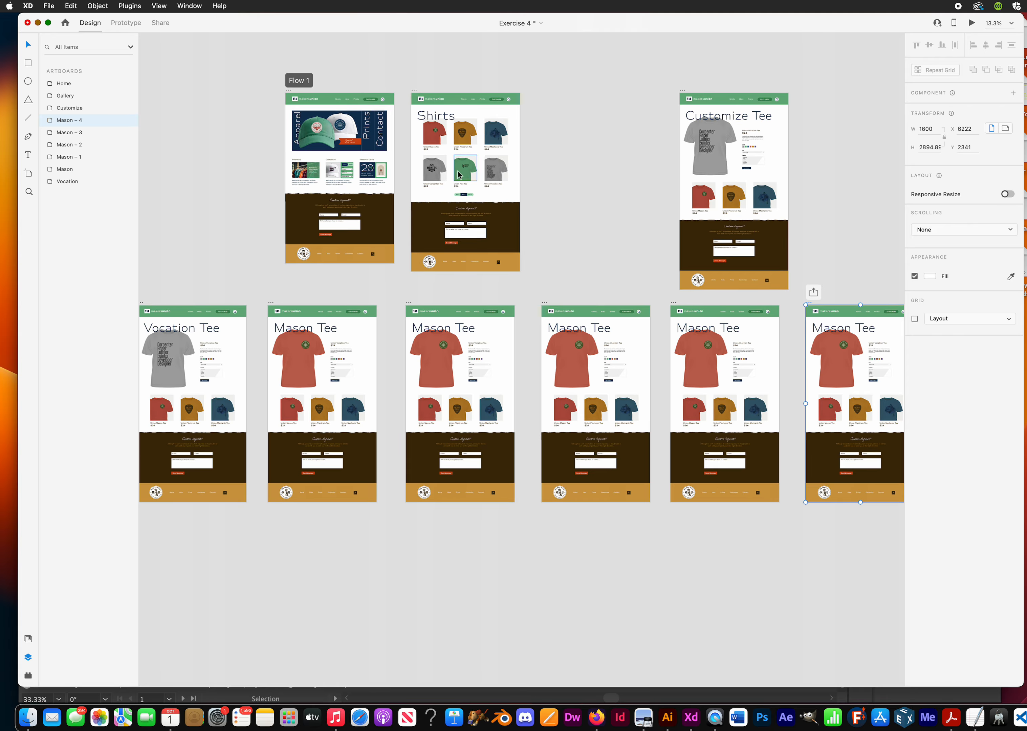
Rename the first Mason copy, Mason – 1, as Plectrum.
{"action": "scroll", "coordinate": [473, 148], "scroll_direction": "up", "scroll_amount": 4}
{"action": "scroll", "coordinate": [473, 148], "scroll_direction": "up", "scroll_amount": 2}
{"action": "left_click_drag", "start_coordinate": [461, 427], "coordinate": [521, 256]}
{"action": "scroll", "coordinate": [501, 315], "scroll_direction": "up", "scroll_amount": 3}
{"action": "double_click", "coordinate": [392, 228]}
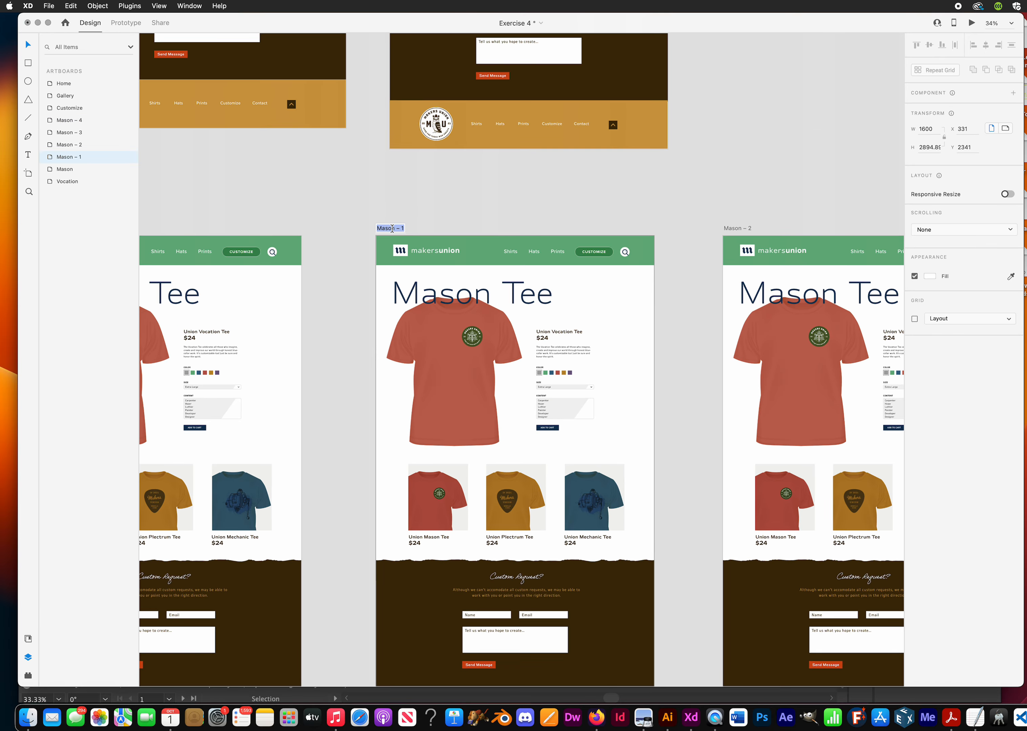
{"action": "type", "text": "Plectrum"}
{"action": "key", "text": "Return"}
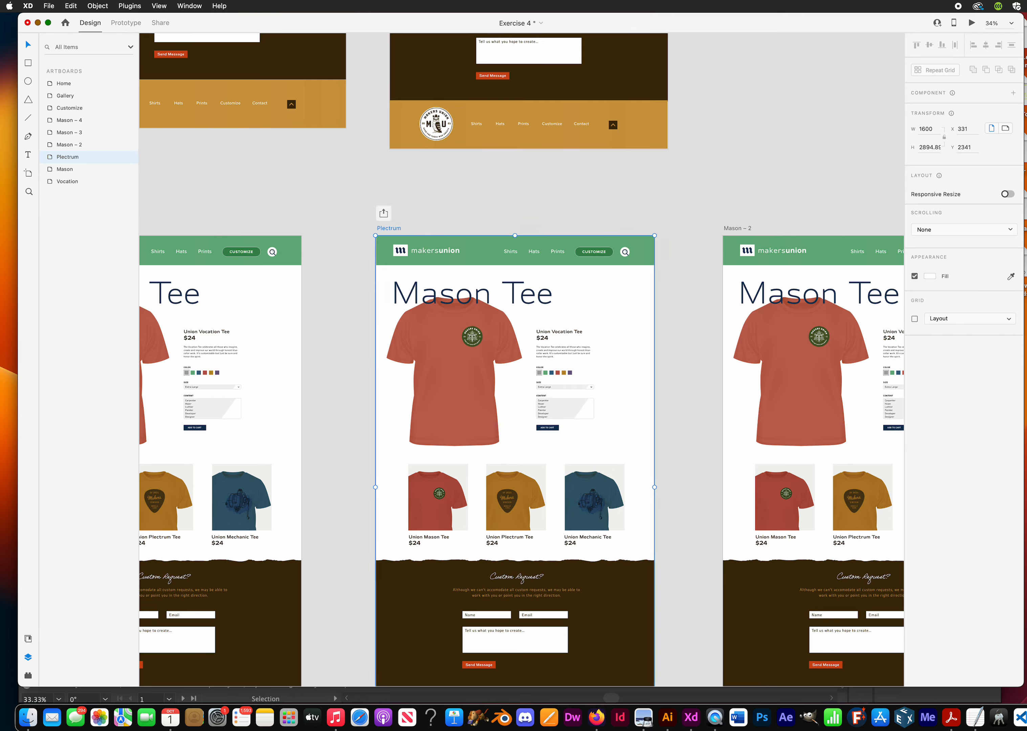
Change the hero heading of the Plectrum artboard to "Plectrum".
{"action": "double_click", "coordinate": [466, 299]}
{"action": "type", "text": "Plectur"}
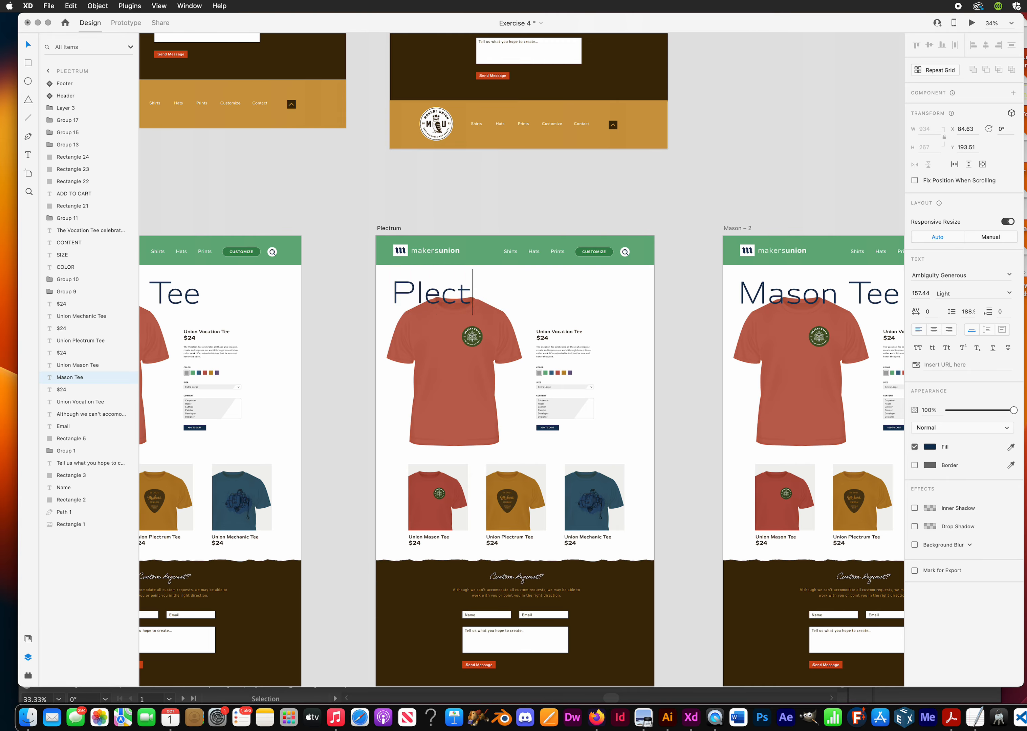
{"action": "key", "text": "BackSpace"}
{"action": "key", "text": "BackSpace"}
{"action": "type", "text": "rum"}
{"action": "key", "text": "Escape"}
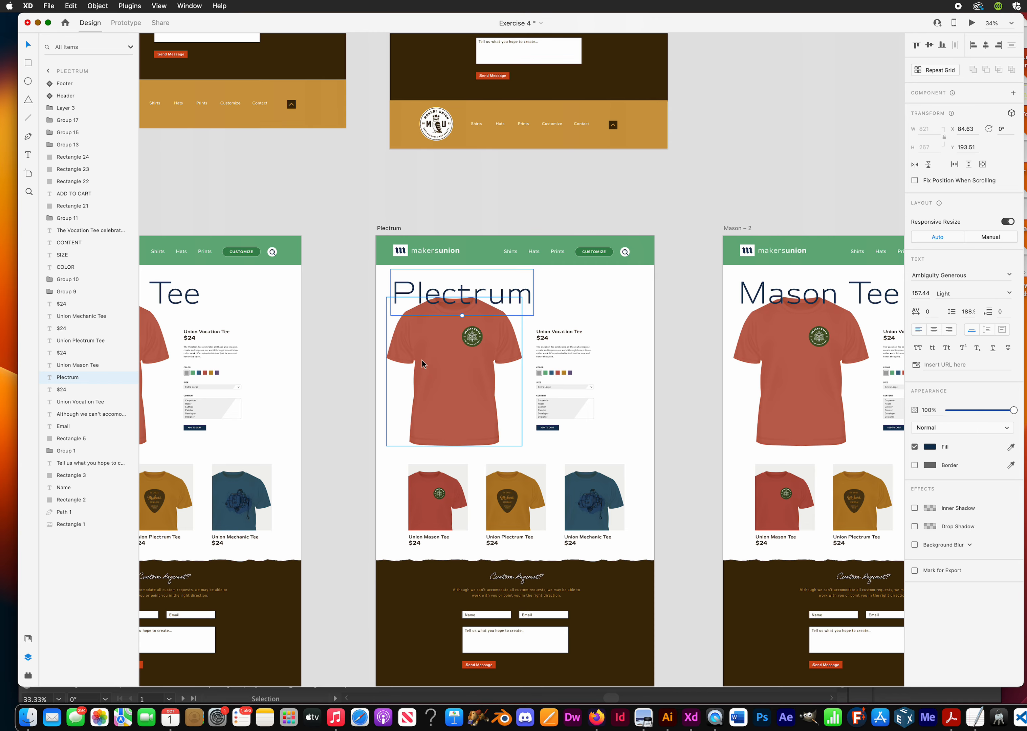
Replace the large red shirt image in the Plectrum artboard with tee-plectrum.png.
{"action": "left_click", "coordinate": [323, 392]}
{"action": "right_click", "coordinate": [439, 398]}
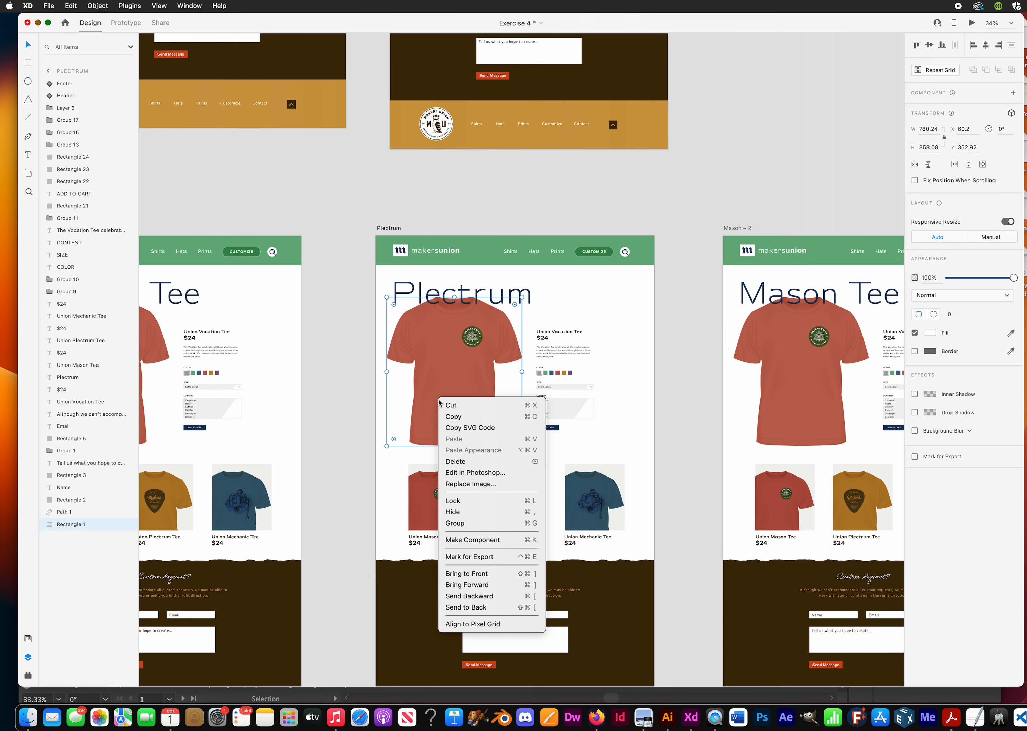
{"action": "left_click", "coordinate": [482, 485]}
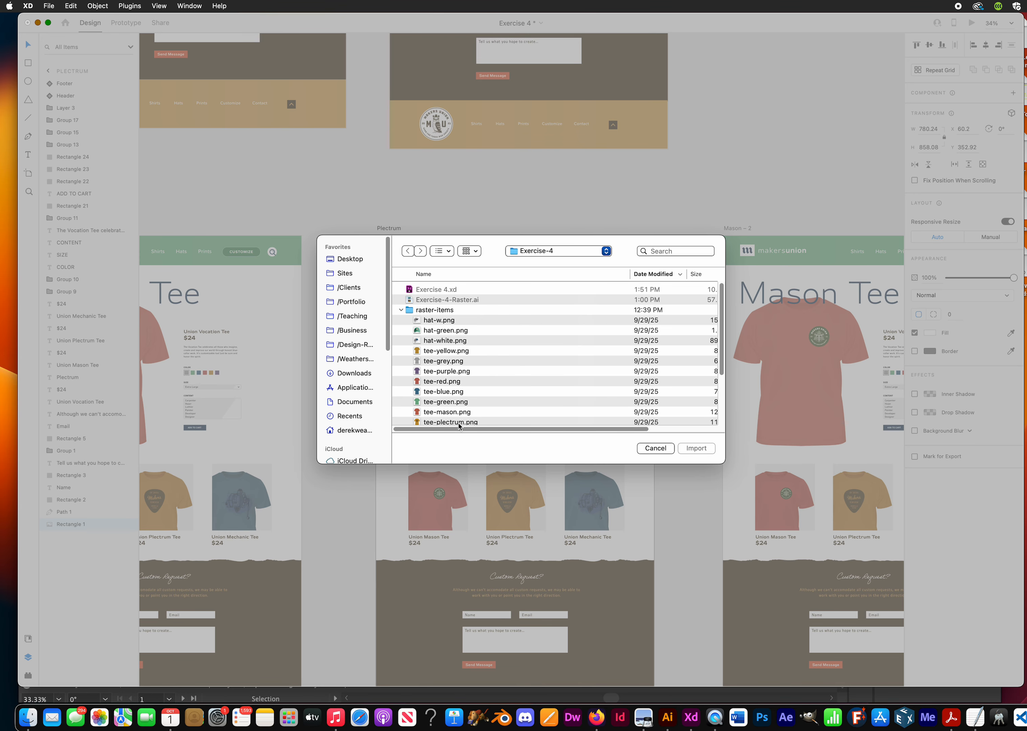
{"action": "left_click", "coordinate": [459, 424]}
{"action": "left_click", "coordinate": [696, 449]}
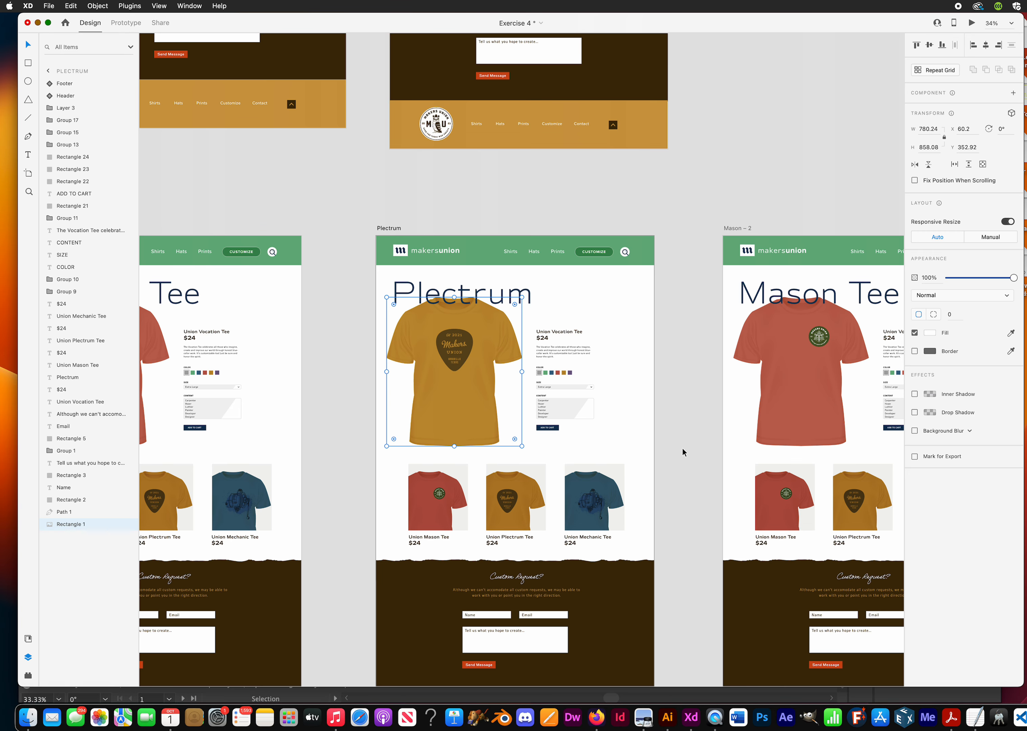
{"action": "left_click", "coordinate": [671, 225]}
Rename the Mason – 2 artboard as Mechanic.
{"action": "left_click_drag", "start_coordinate": [683, 332], "coordinate": [336, 282]}
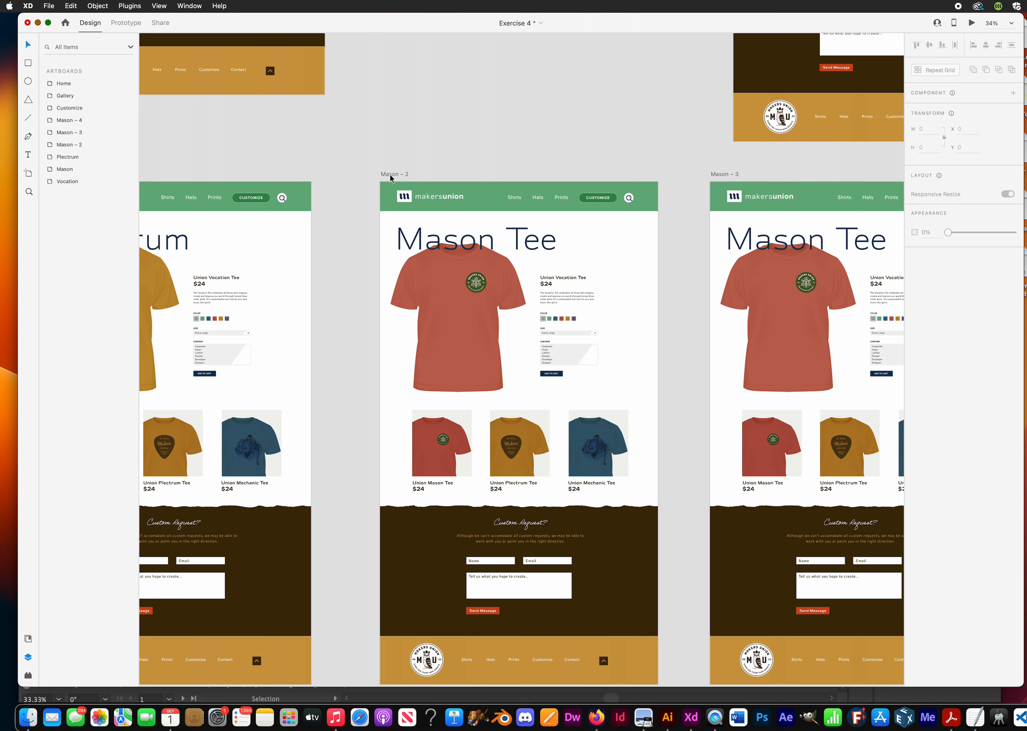
{"action": "left_click_drag", "start_coordinate": [447, 231], "coordinate": [477, 247]}
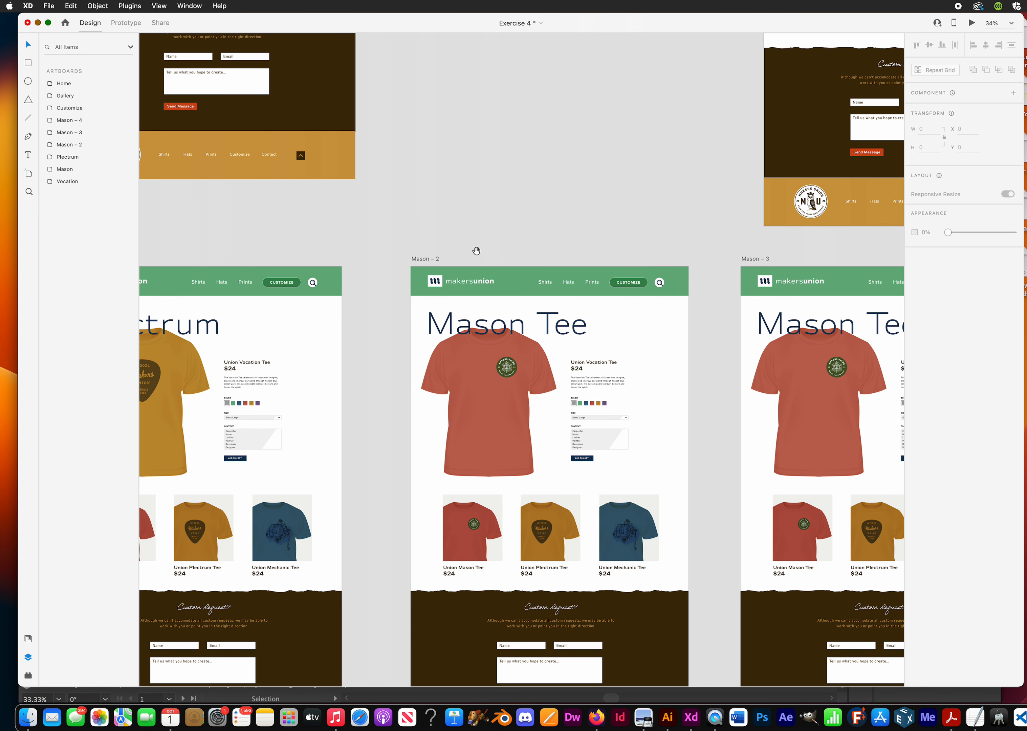
{"action": "left_click", "coordinate": [432, 261]}
{"action": "type", "text": "Mech"}
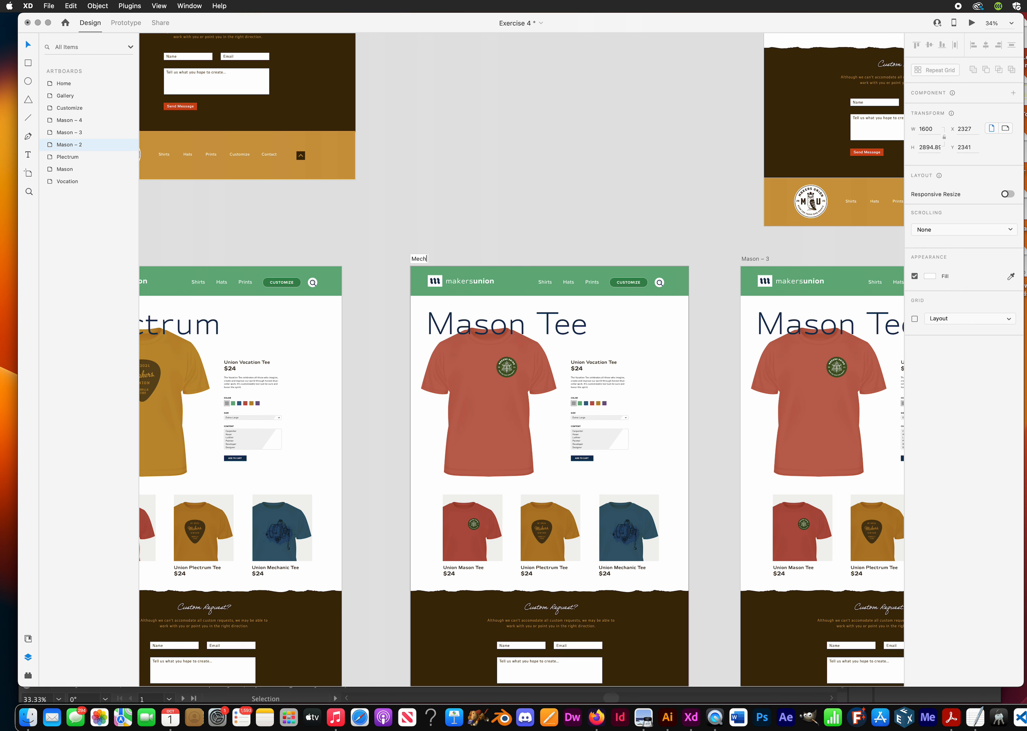
{"action": "type", "text": "anic"}
{"action": "key", "text": "Return"}
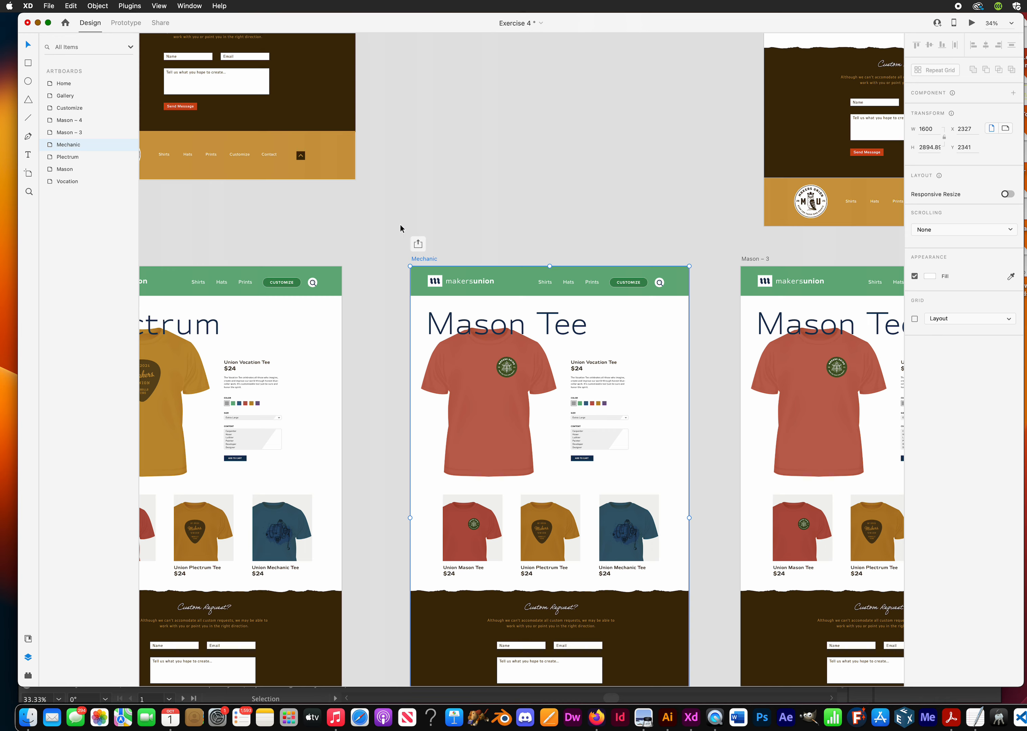
Change the hero heading of the Mechanic artboard to "Mechanic Tee".
{"action": "double_click", "coordinate": [503, 319]}
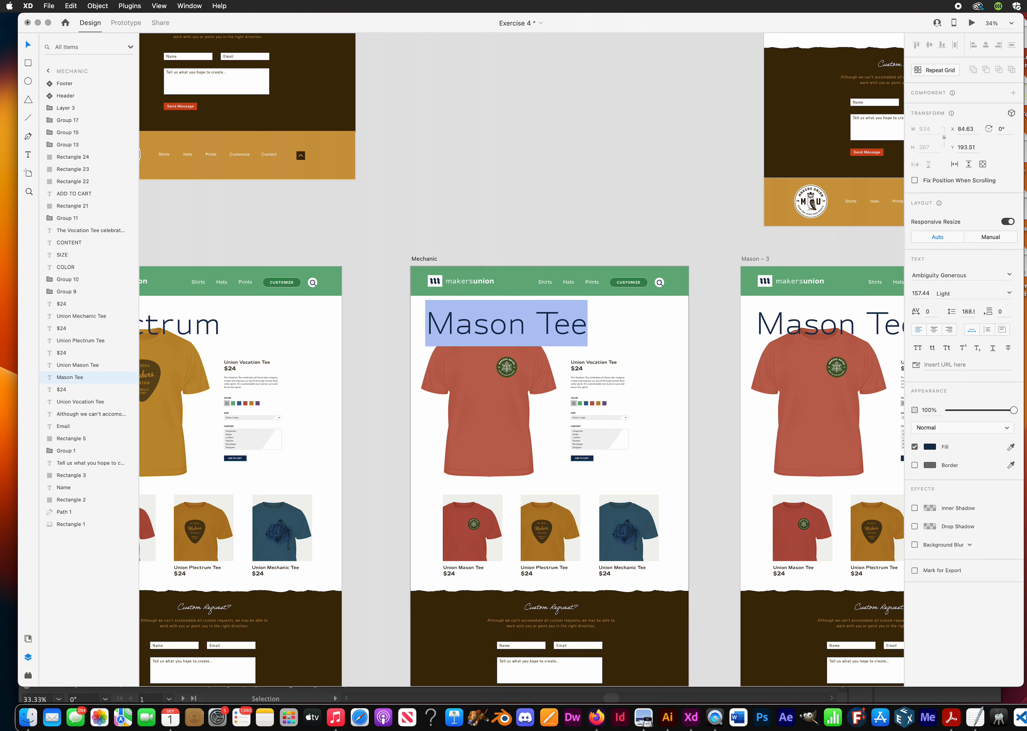
{"action": "left_click_drag", "start_coordinate": [526, 324], "coordinate": [385, 313]}
{"action": "type", "text": "echanic"}
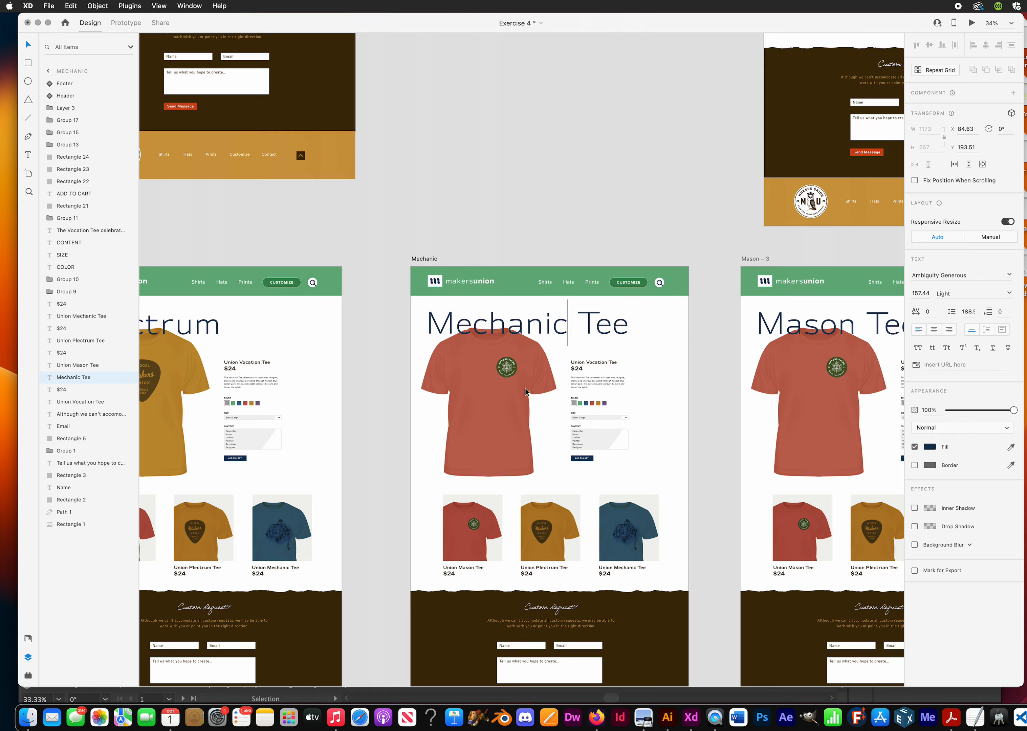
Replace the large red shirt image in the Mechanic artboard with tee-mechanic.png.
{"action": "right_click", "coordinate": [492, 405]}
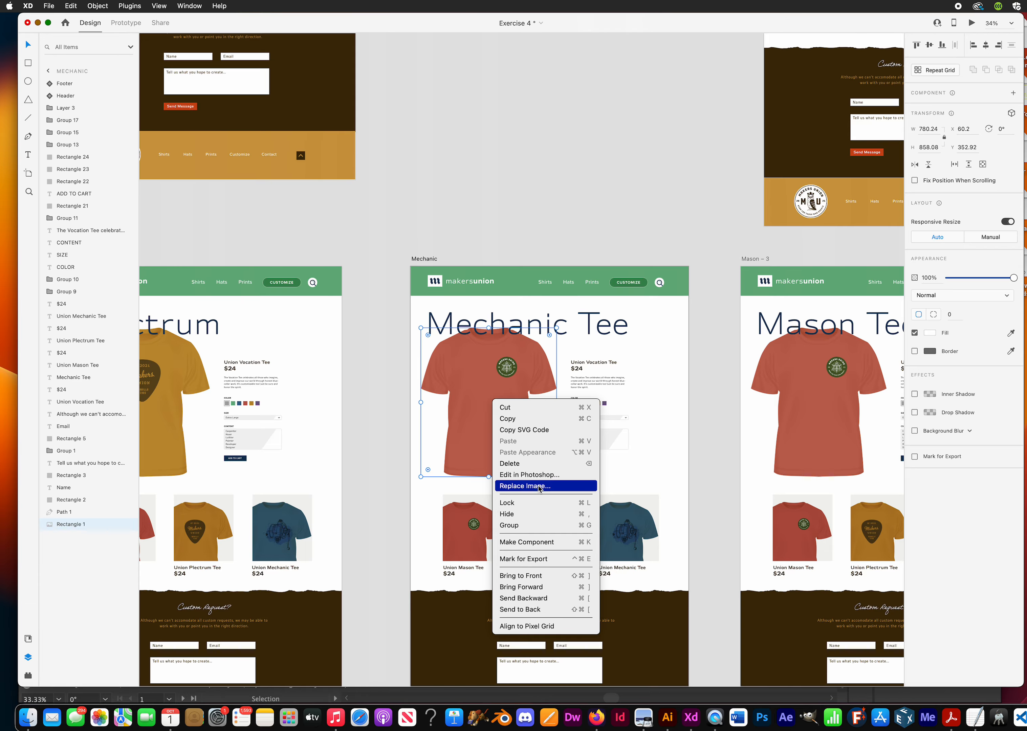
{"action": "left_click", "coordinate": [521, 487]}
{"action": "scroll", "coordinate": [453, 361], "scroll_direction": "down", "scroll_amount": 3}
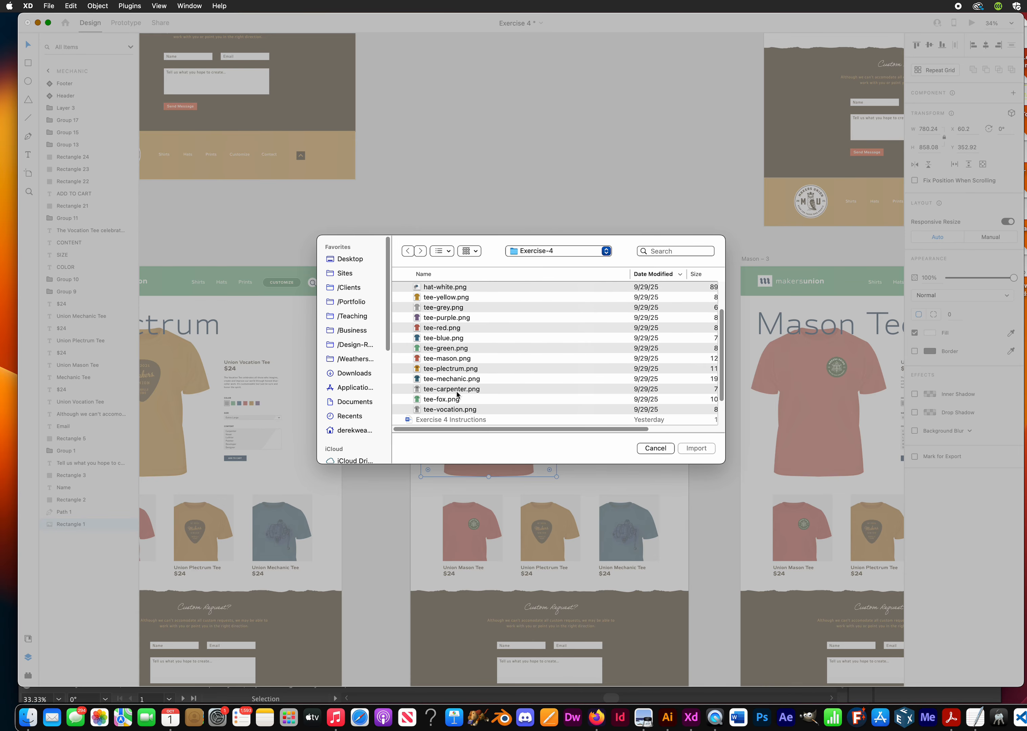
{"action": "left_click", "coordinate": [453, 378]}
{"action": "left_click", "coordinate": [698, 449]}
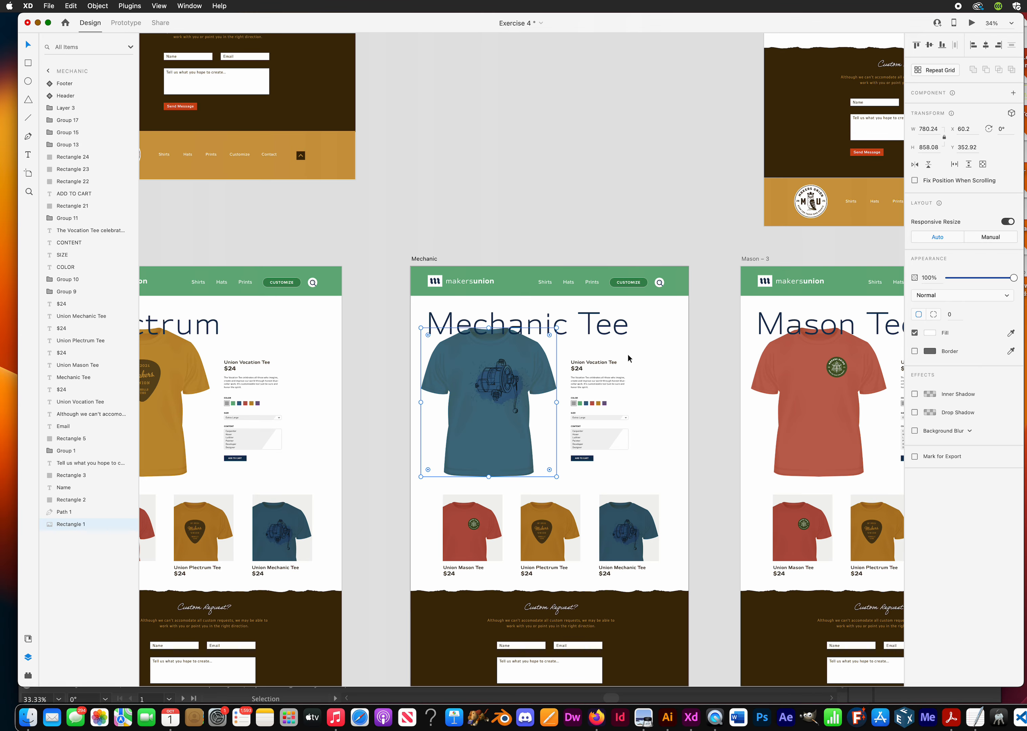
{"action": "left_click", "coordinate": [534, 185]}
{"action": "left_click_drag", "start_coordinate": [564, 410], "coordinate": [421, 350]}
{"action": "left_click_drag", "start_coordinate": [739, 331], "coordinate": [786, 350]}
{"action": "left_click_drag", "start_coordinate": [572, 386], "coordinate": [745, 339]}
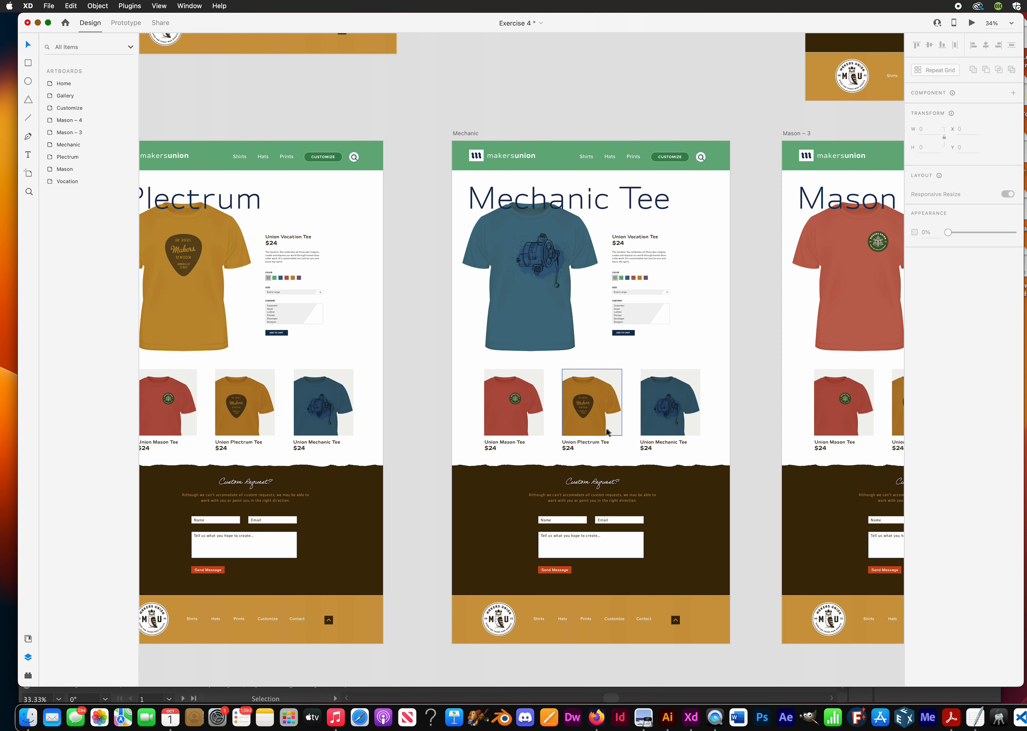
{"action": "left_click_drag", "start_coordinate": [603, 450], "coordinate": [515, 414]}
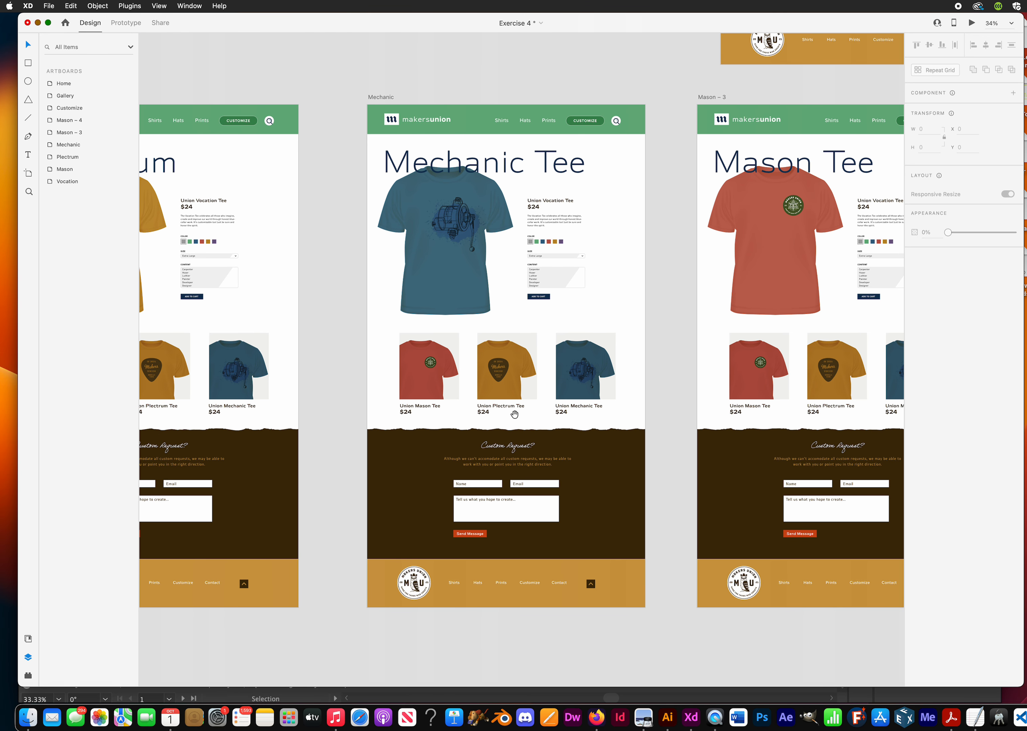
{"action": "scroll", "coordinate": [562, 390], "scroll_direction": "up", "scroll_amount": 2}
{"action": "left_click", "coordinate": [575, 384]}
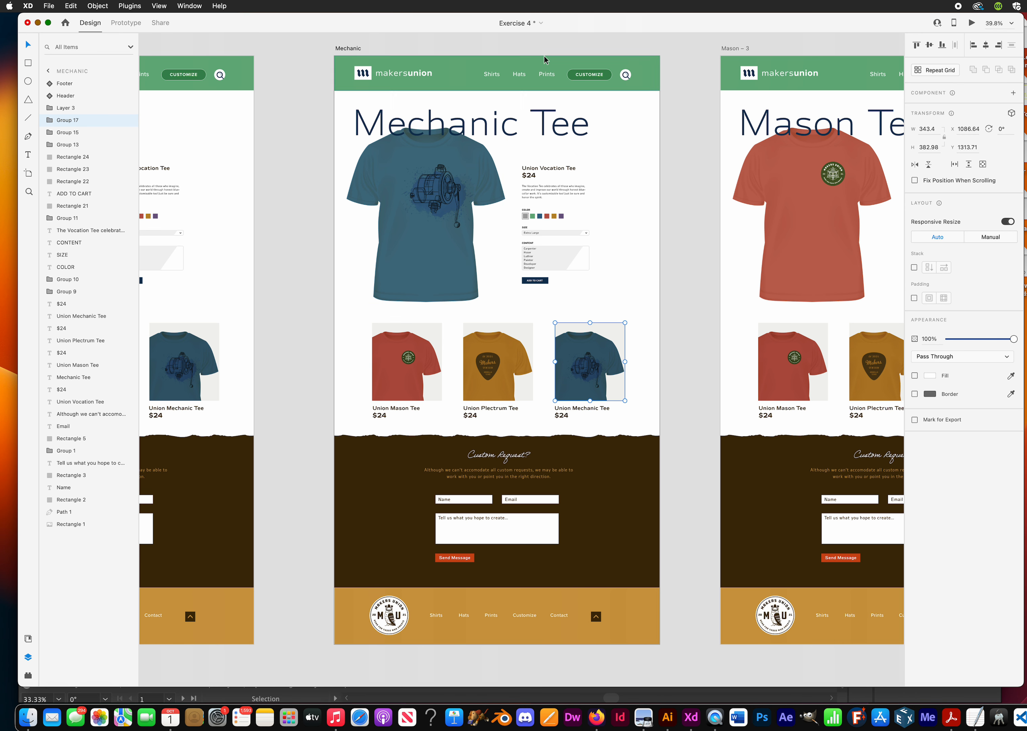
{"action": "left_click", "coordinate": [704, 362]}
{"action": "scroll", "coordinate": [551, 385], "scroll_direction": "right", "scroll_amount": 3}
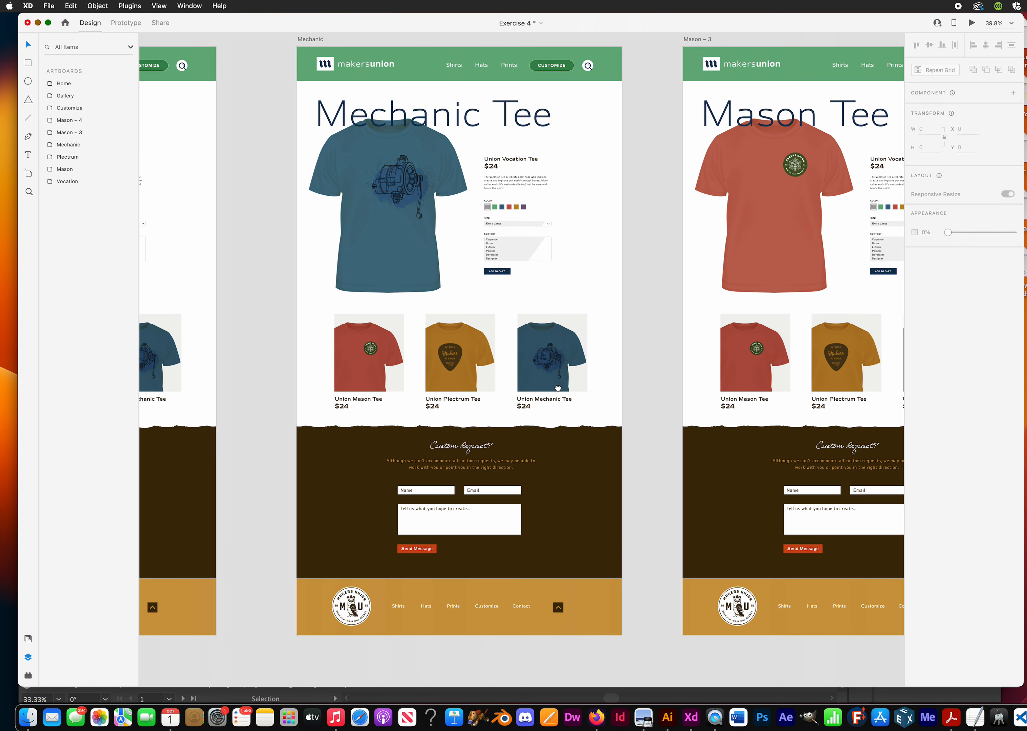
Replace the shirt image inside the masked Union Mechanic Tee thumbnail of the Mechanic artboard with tee-fox.png.
{"action": "left_click", "coordinate": [551, 386]}
{"action": "scroll", "coordinate": [543, 382], "scroll_direction": "up", "scroll_amount": 3}
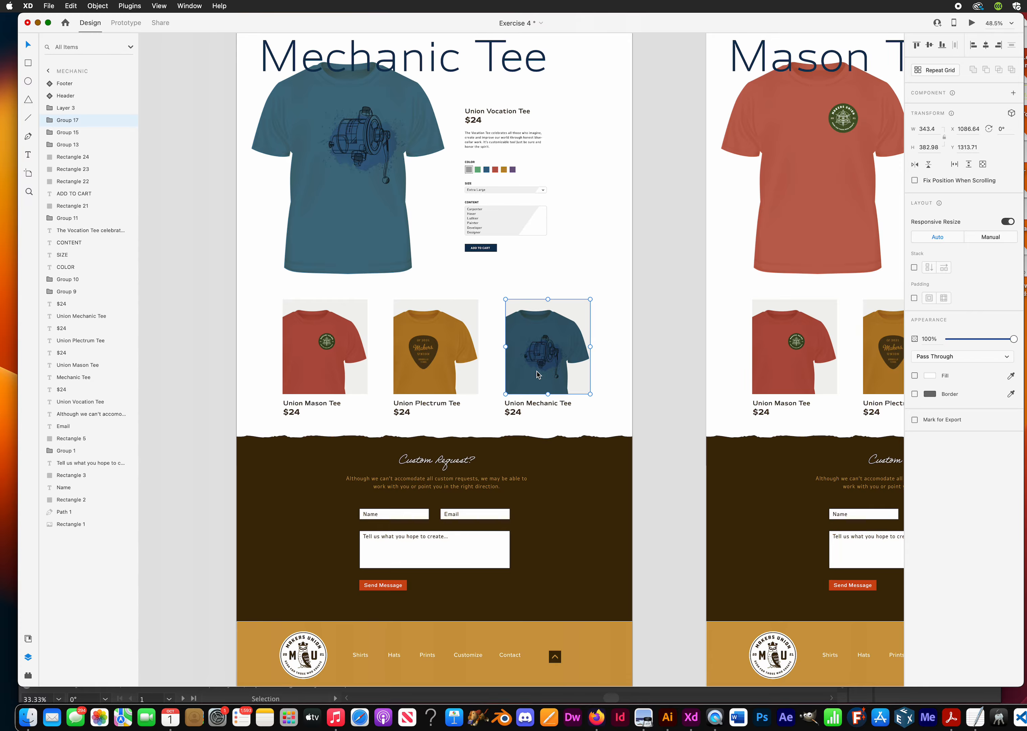
{"action": "double_click", "coordinate": [538, 374]}
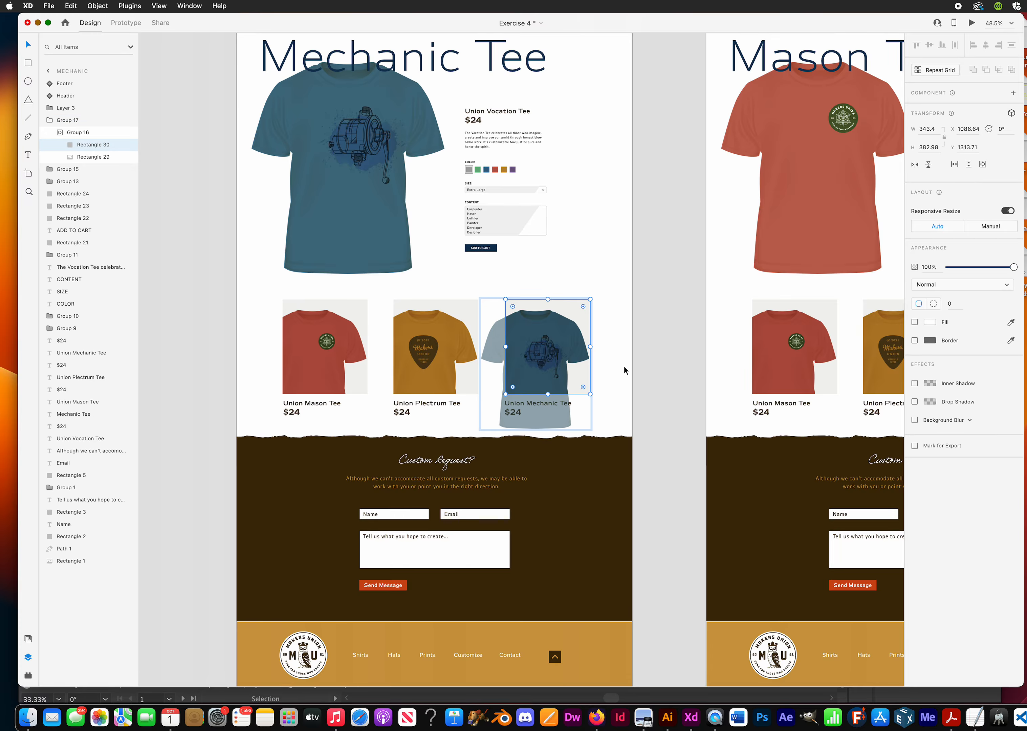
{"action": "right_click", "coordinate": [539, 379]}
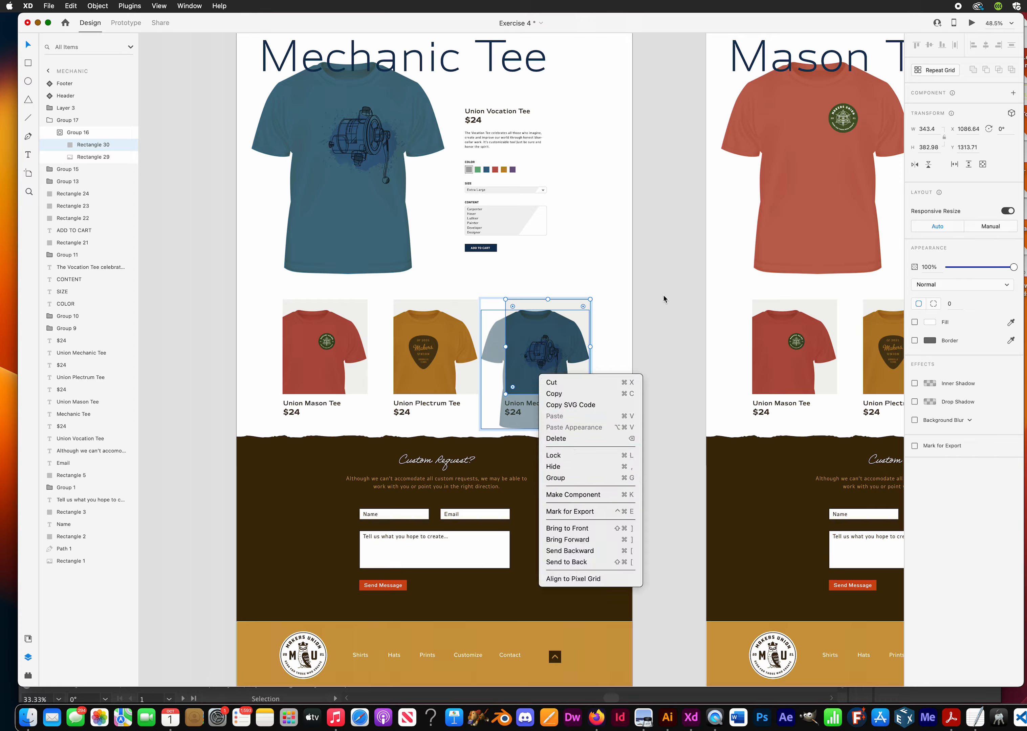
{"action": "key", "text": "Escape"}
{"action": "left_click", "coordinate": [542, 385]}
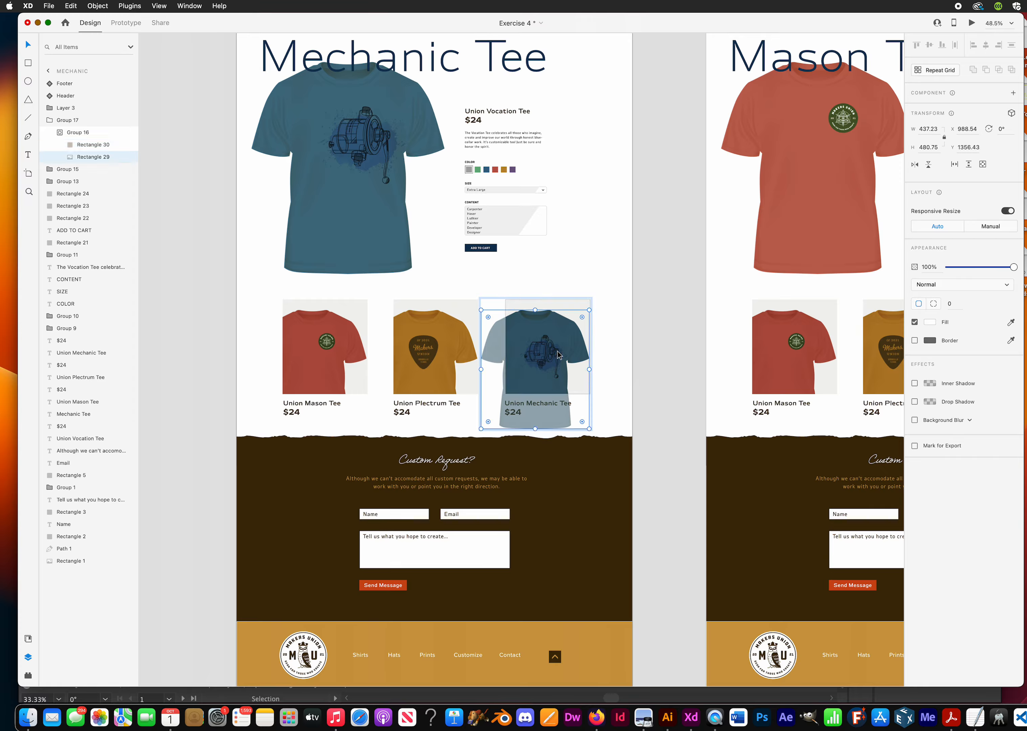
{"action": "right_click", "coordinate": [534, 389]}
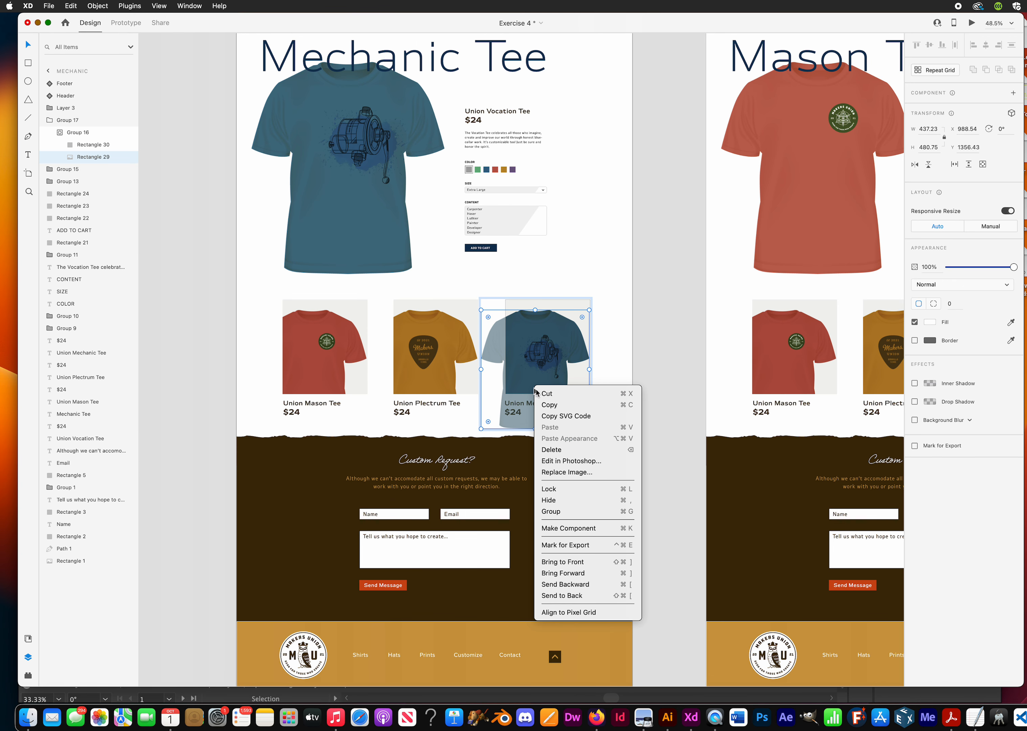
{"action": "left_click", "coordinate": [571, 472]}
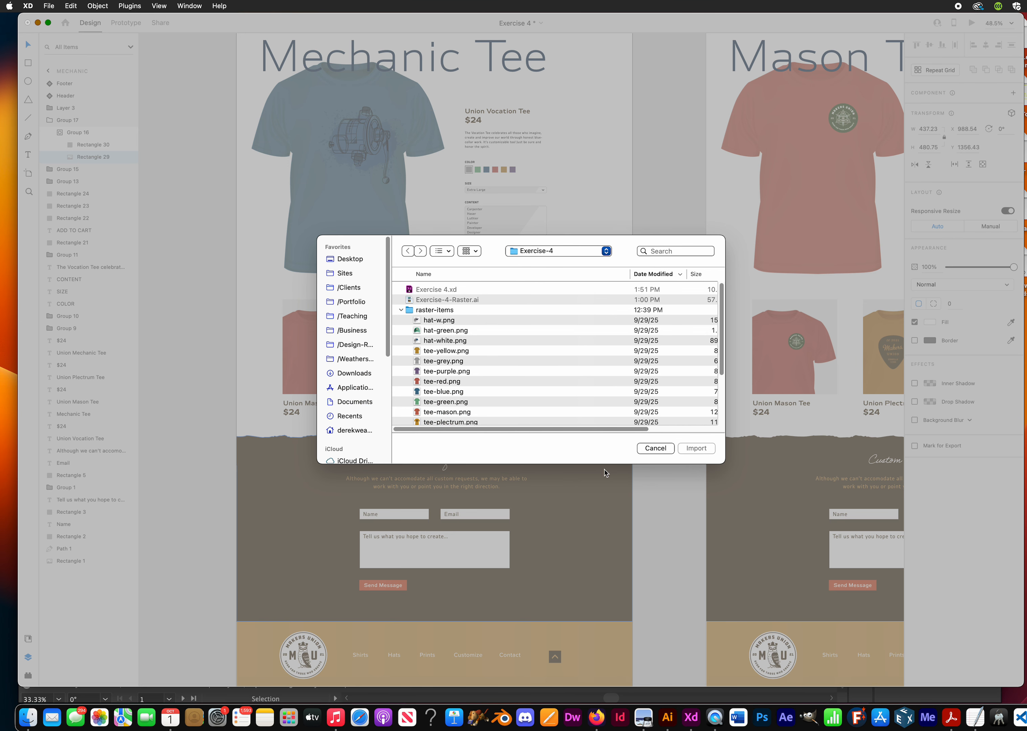
{"action": "scroll", "coordinate": [462, 358], "scroll_direction": "down", "scroll_amount": 5}
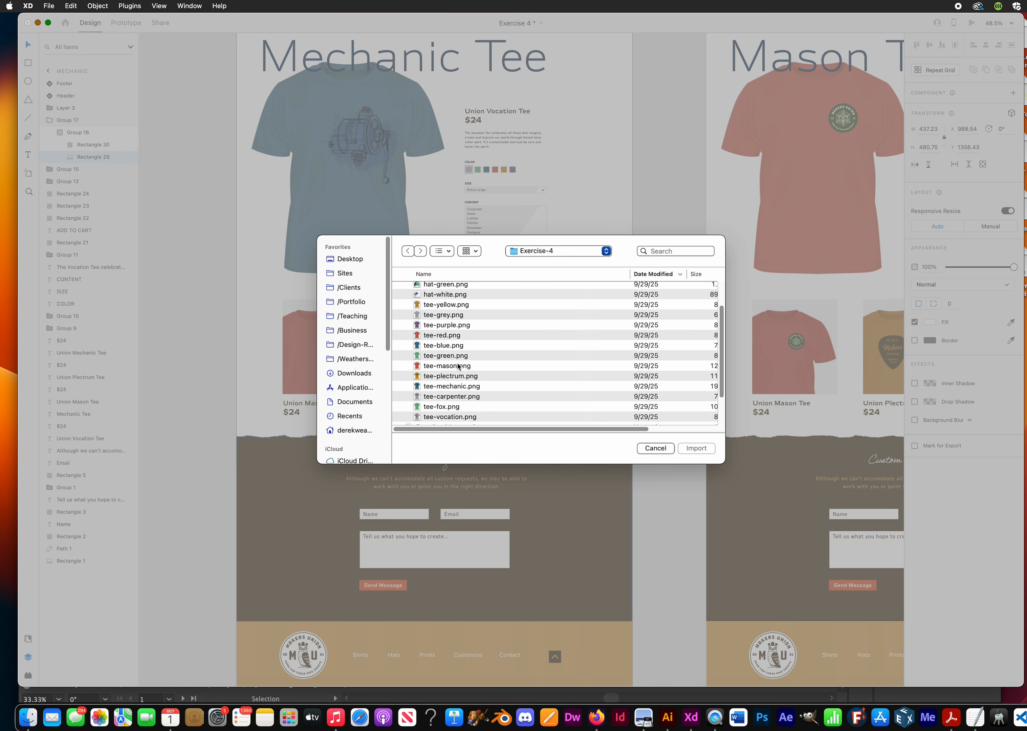
{"action": "left_click", "coordinate": [449, 408]}
{"action": "left_click", "coordinate": [696, 448]}
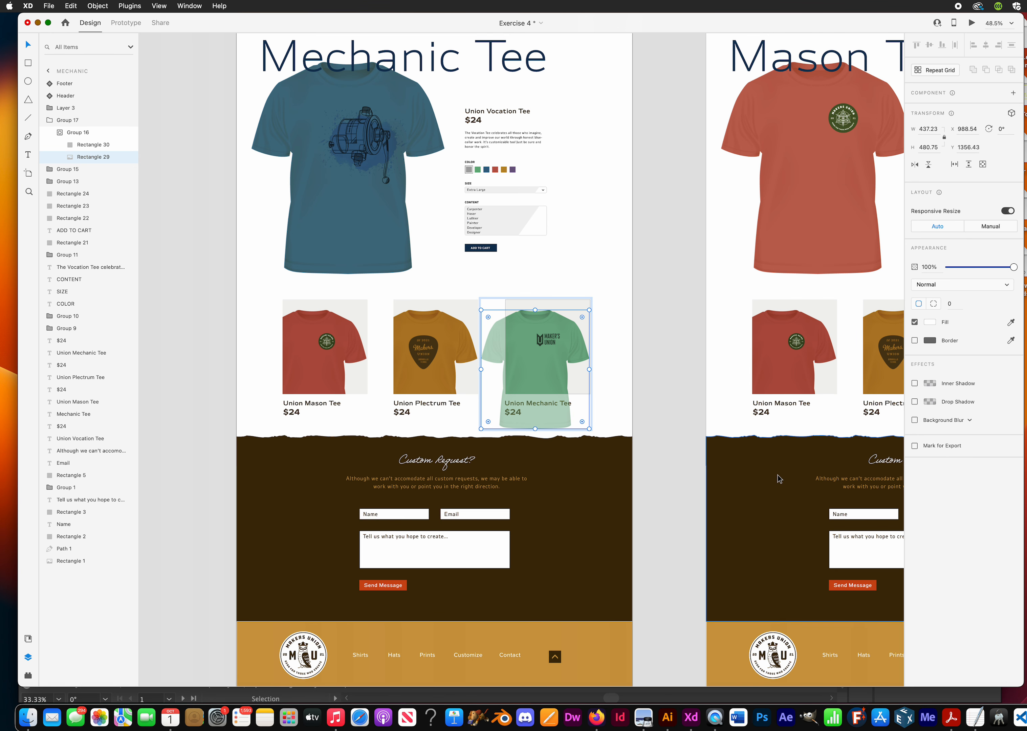
{"action": "left_click", "coordinate": [680, 401]}
Rename the Mason – 3 artboard as Carpenter.
{"action": "scroll", "coordinate": [630, 428], "scroll_direction": "up", "scroll_amount": 1}
{"action": "left_click_drag", "start_coordinate": [631, 427], "coordinate": [652, 511]}
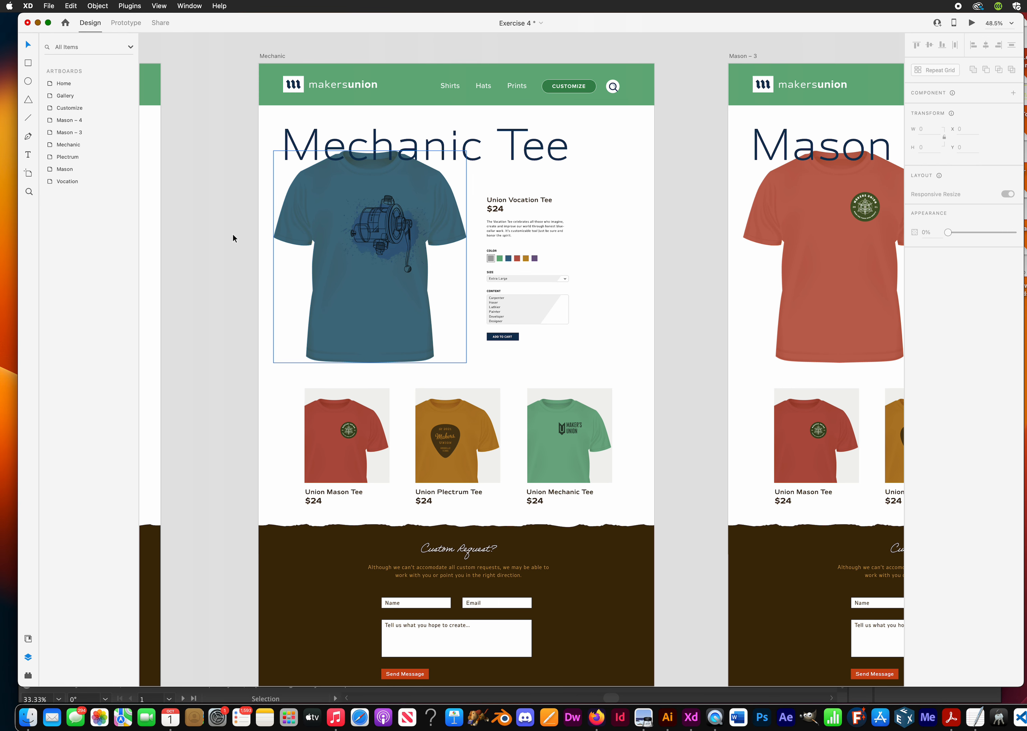
{"action": "left_click_drag", "start_coordinate": [673, 403], "coordinate": [479, 403]}
{"action": "scroll", "coordinate": [422, 363], "scroll_direction": "down", "scroll_amount": 5}
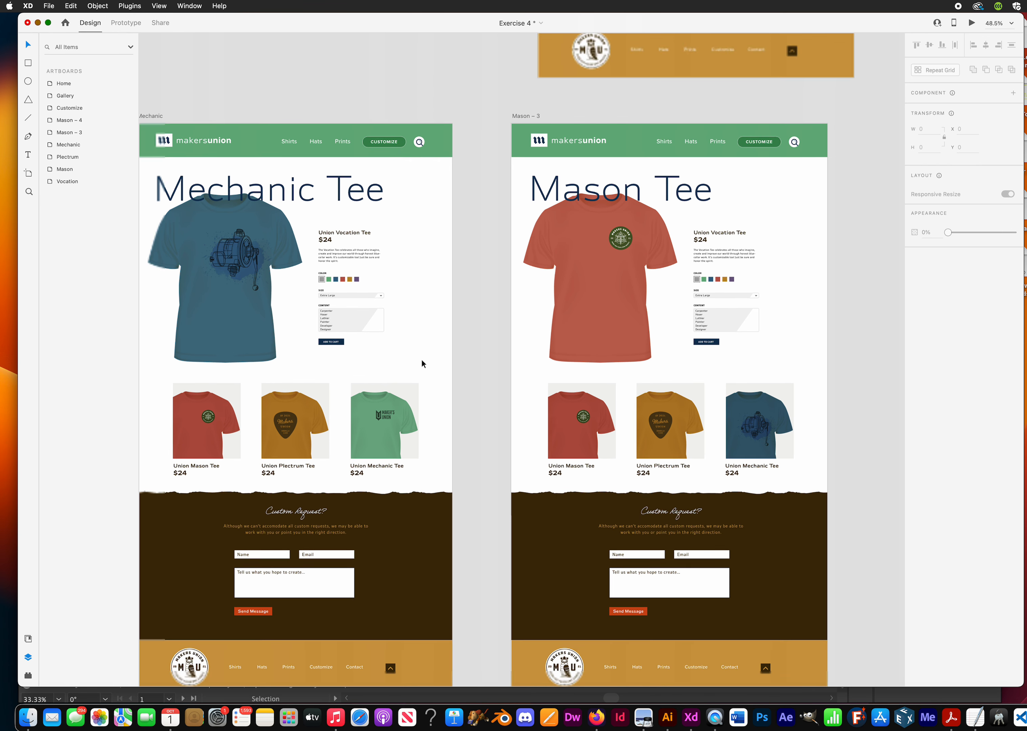
{"action": "left_click_drag", "start_coordinate": [421, 363], "coordinate": [357, 330]}
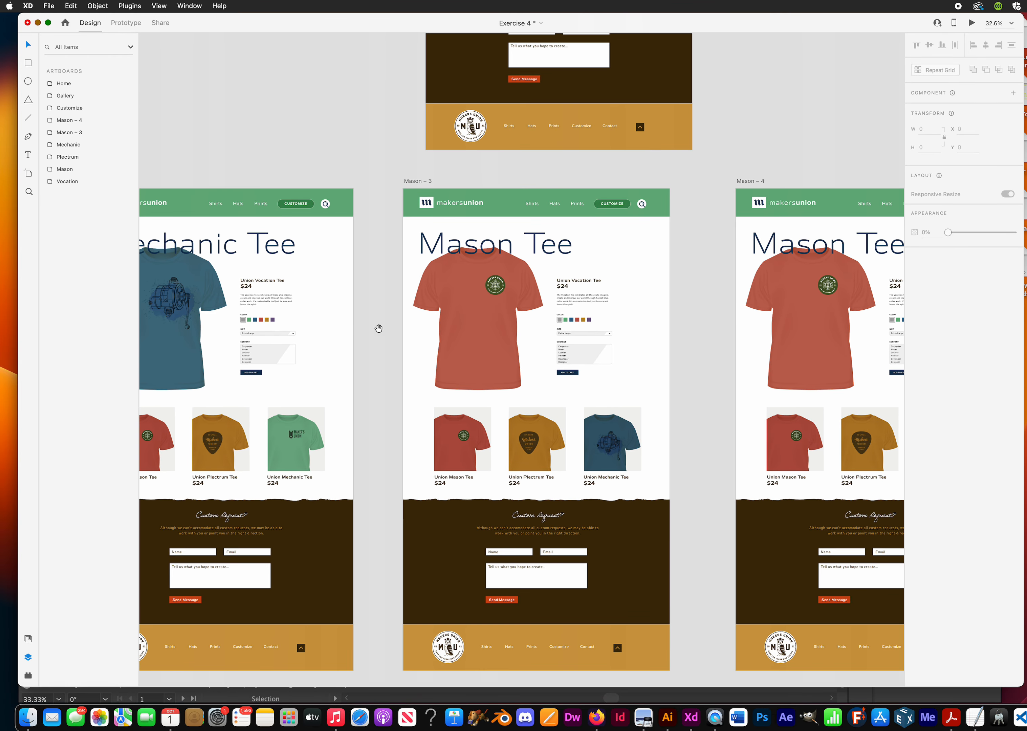
{"action": "double_click", "coordinate": [414, 181]}
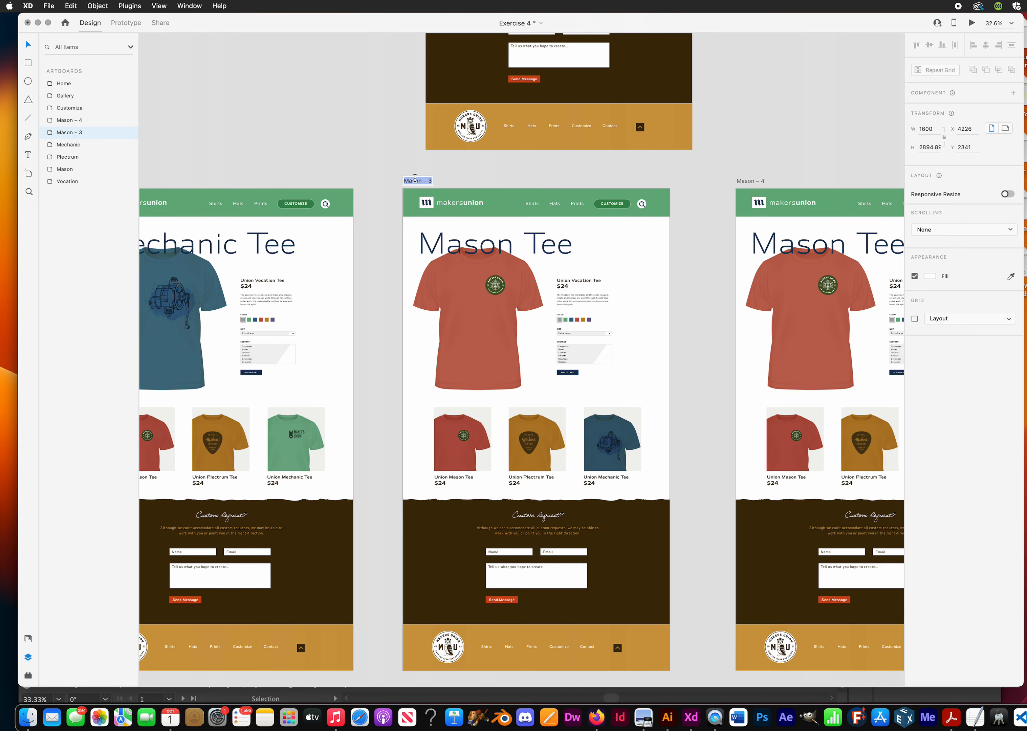
{"action": "type", "text": "Carpenter"}
{"action": "key", "text": "Return"}
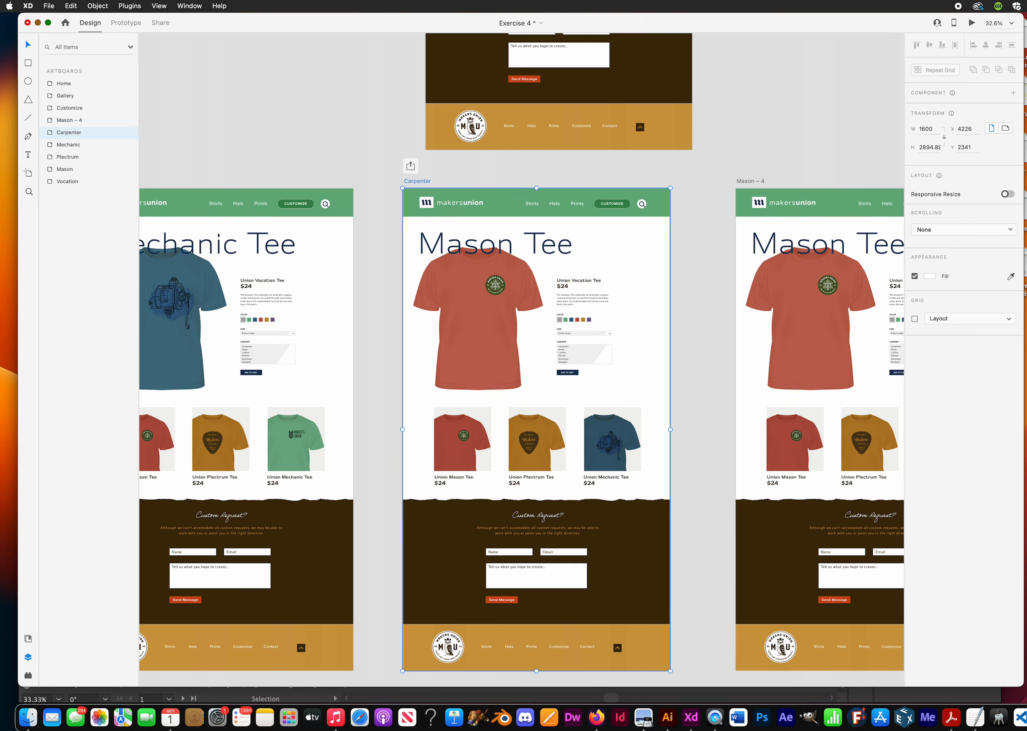
Change the hero heading of the Carpenter artboard to "Carpenter Tee".
{"action": "double_click", "coordinate": [505, 244]}
{"action": "double_click", "coordinate": [505, 245]}
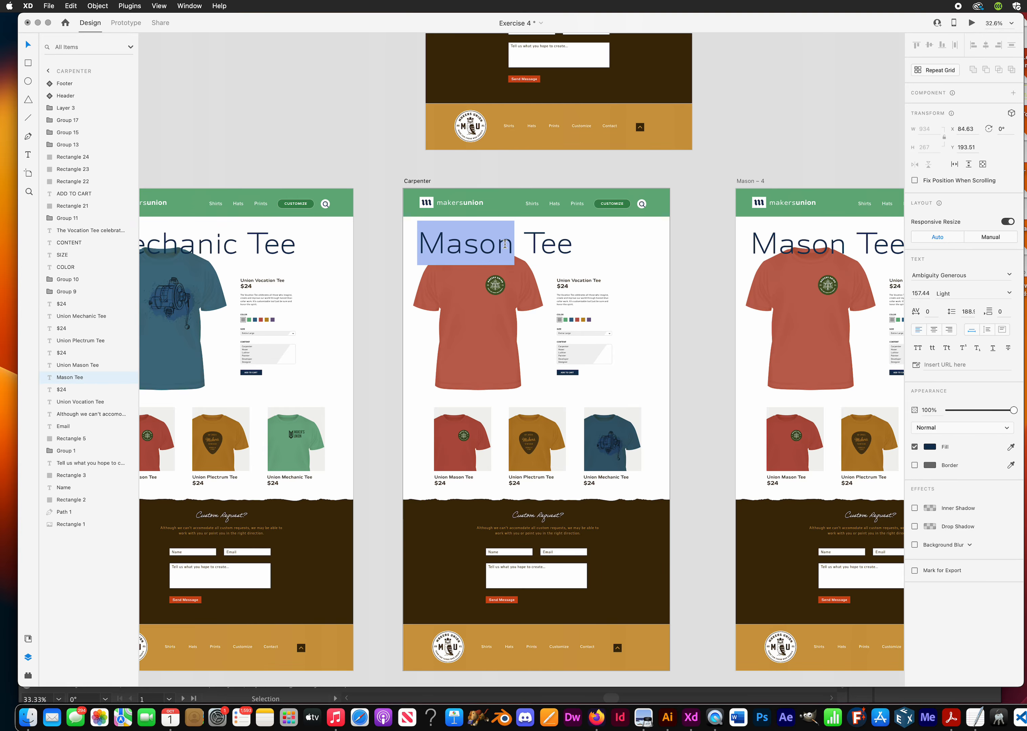
{"action": "type", "text": "Carpenter"}
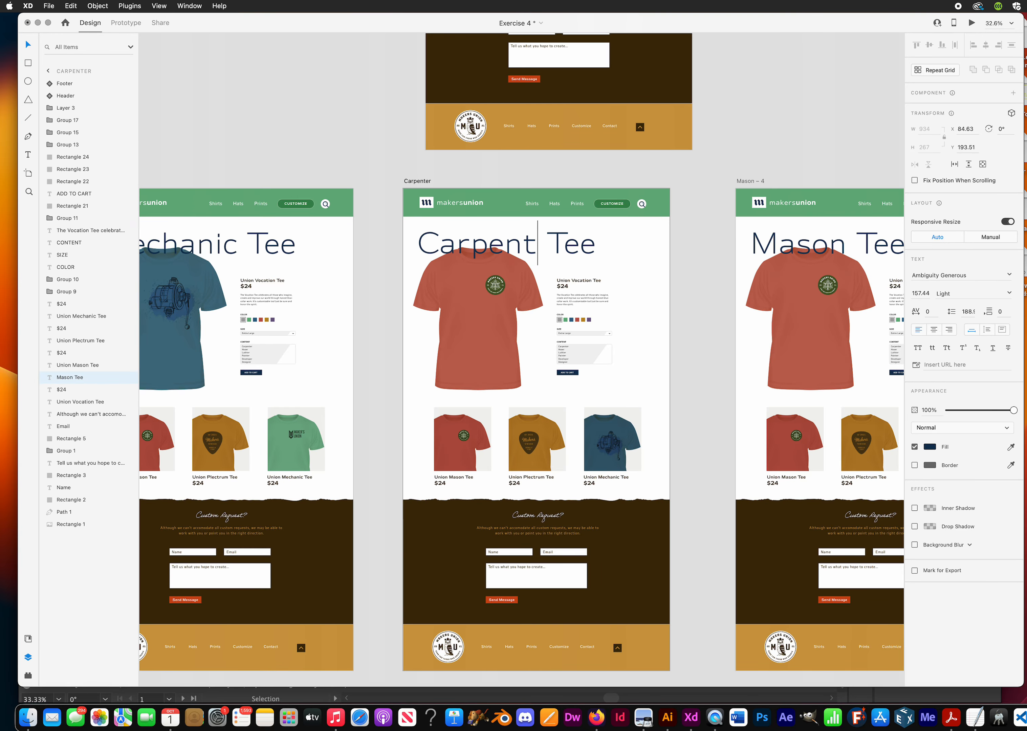
Replace the large red shirt image in the Carpenter artboard with tee-carpenter.png.
{"action": "right_click", "coordinate": [486, 355]}
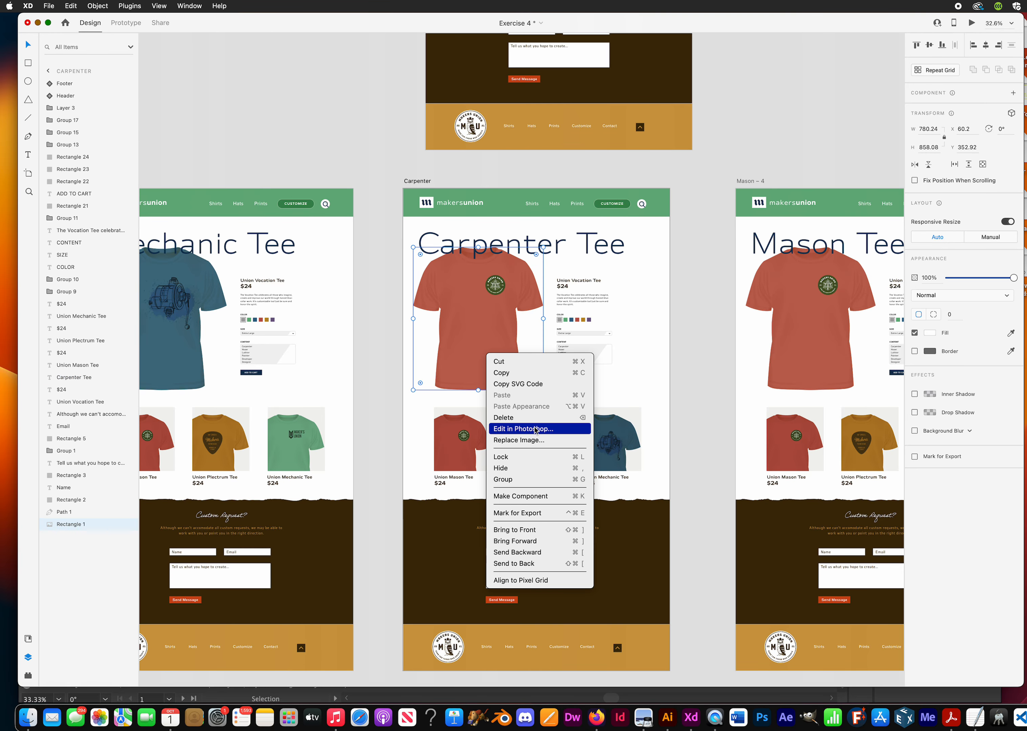
{"action": "left_click", "coordinate": [533, 441]}
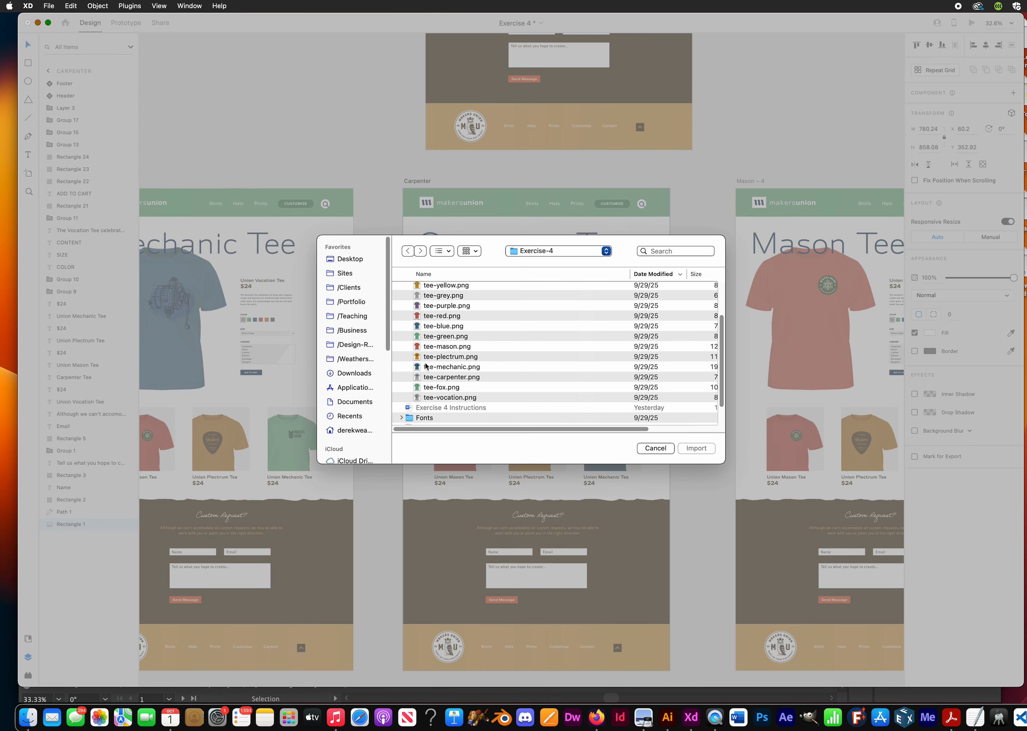
{"action": "left_click", "coordinate": [469, 376]}
{"action": "left_click", "coordinate": [698, 450]}
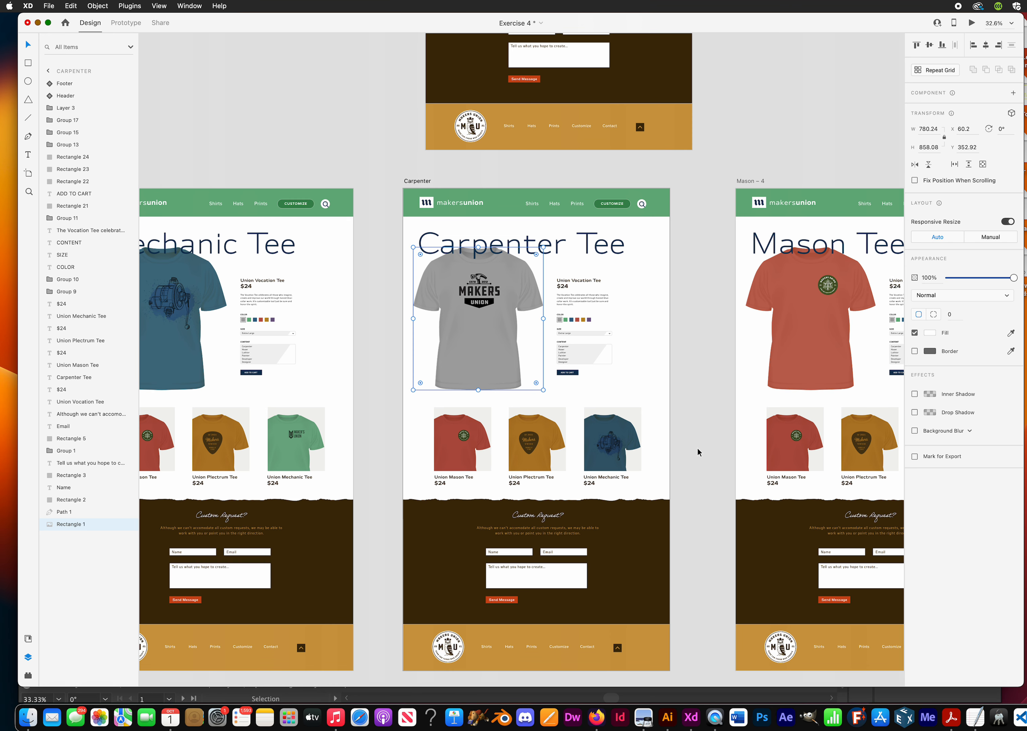
{"action": "left_click", "coordinate": [700, 387]}
Change the hero heading of the Mason – 4 artboard to "Fox Tee".
{"action": "left_click_drag", "start_coordinate": [697, 392], "coordinate": [380, 387]}
{"action": "double_click", "coordinate": [505, 245]}
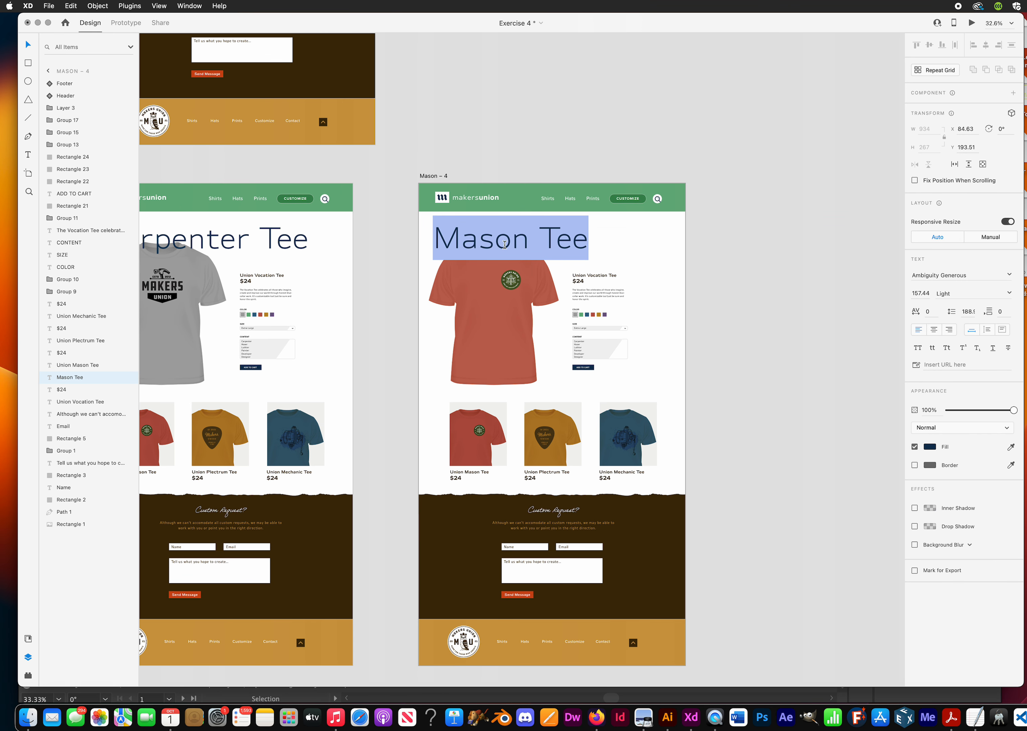
{"action": "left_click_drag", "start_coordinate": [531, 240], "coordinate": [371, 234]}
{"action": "type", "text": "Fox"}
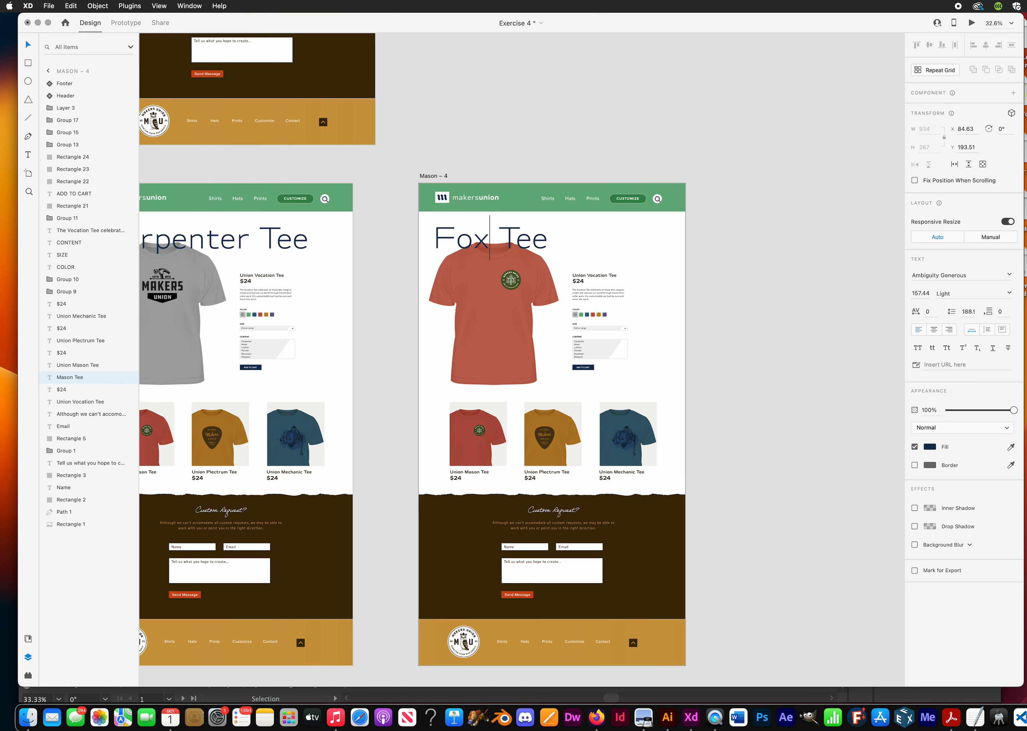
Replace the large red shirt image in the Mason – 4 artboard with tee-fox.png.
{"action": "right_click", "coordinate": [482, 347]}
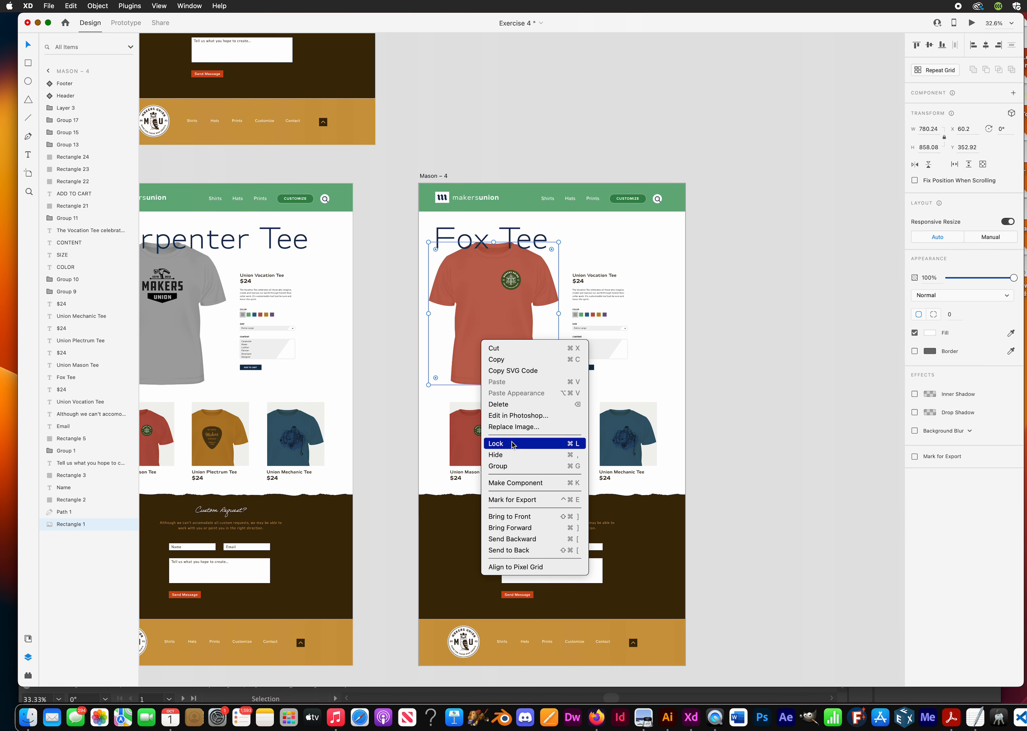
{"action": "left_click", "coordinate": [516, 427]}
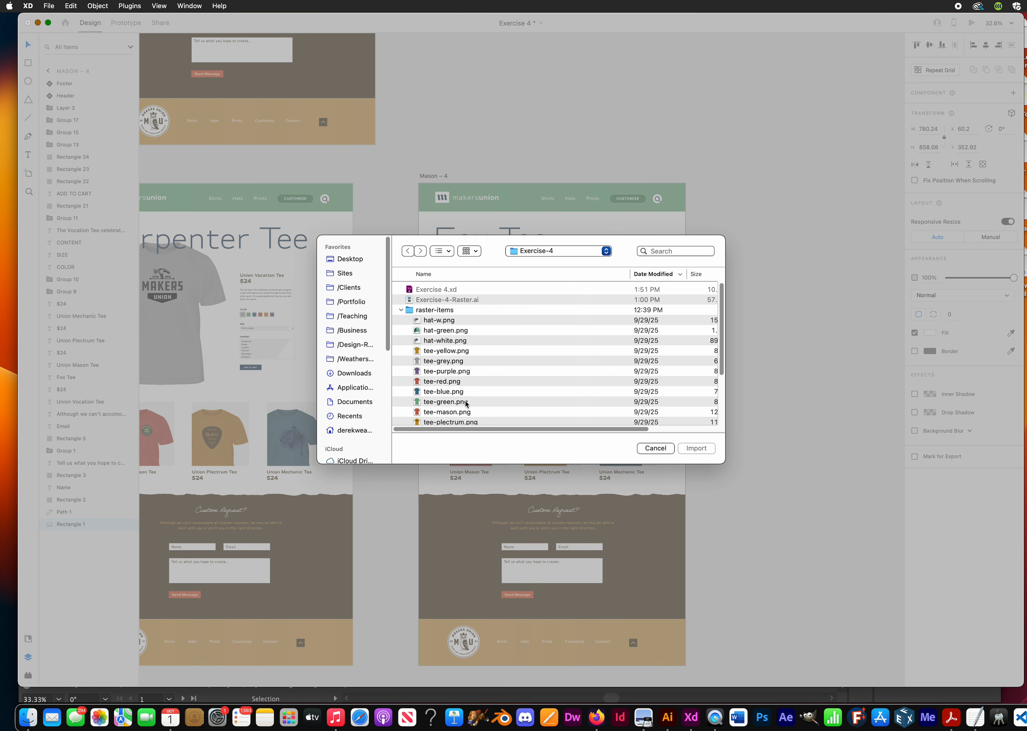
{"action": "scroll", "coordinate": [456, 402], "scroll_direction": "down", "scroll_amount": 3}
{"action": "left_click", "coordinate": [456, 392]}
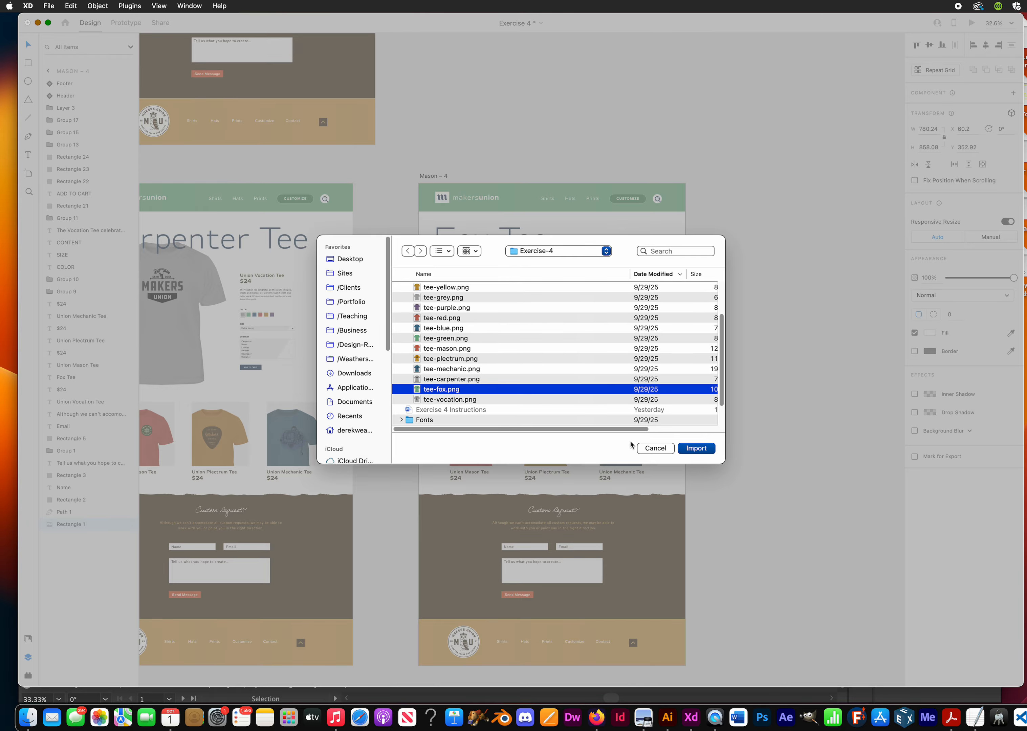
{"action": "left_click", "coordinate": [695, 448]}
Rename the Mason – 4 artboard as Fox.
{"action": "double_click", "coordinate": [431, 175]}
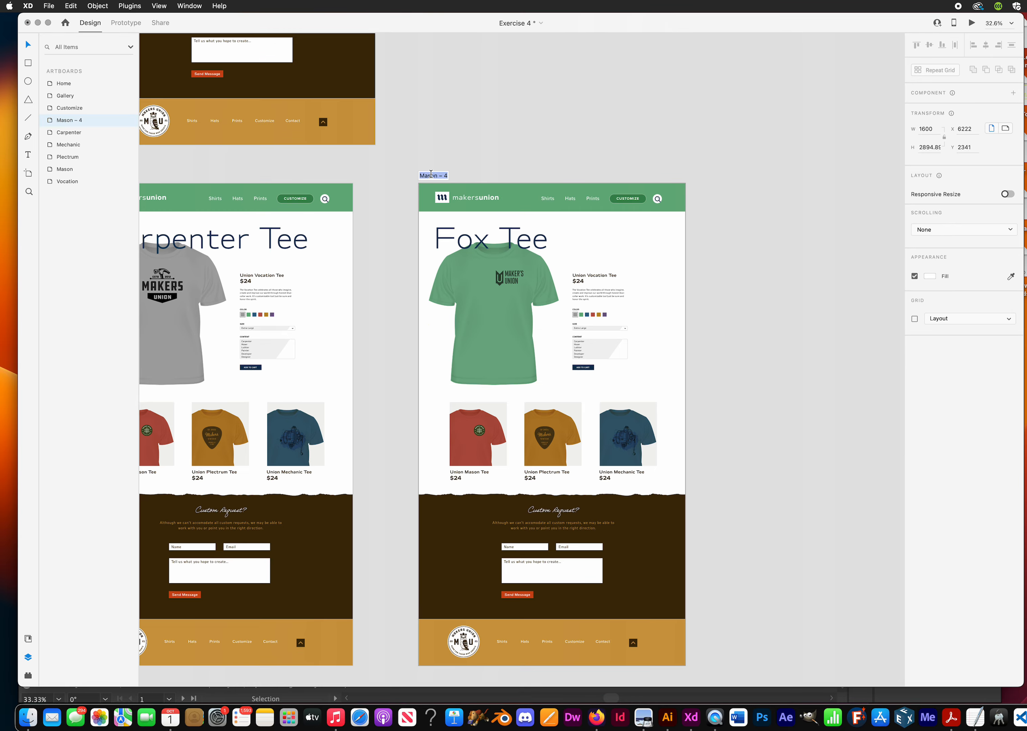
{"action": "type", "text": "Fox"}
{"action": "key", "text": "Return"}
In prototyping mode, link the Union Mason Tee image in the Gallery artboard to the Mason artboard.
{"action": "scroll", "coordinate": [518, 334], "scroll_direction": "left", "scroll_amount": 10}
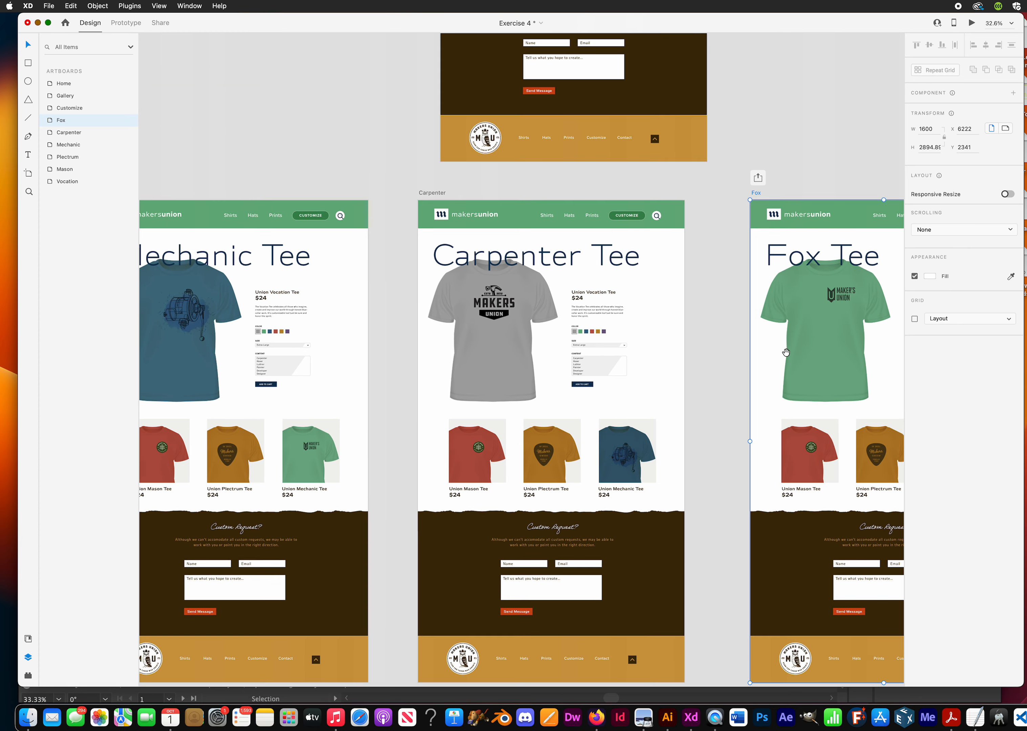
{"action": "scroll", "coordinate": [794, 304], "scroll_direction": "left", "scroll_amount": 20}
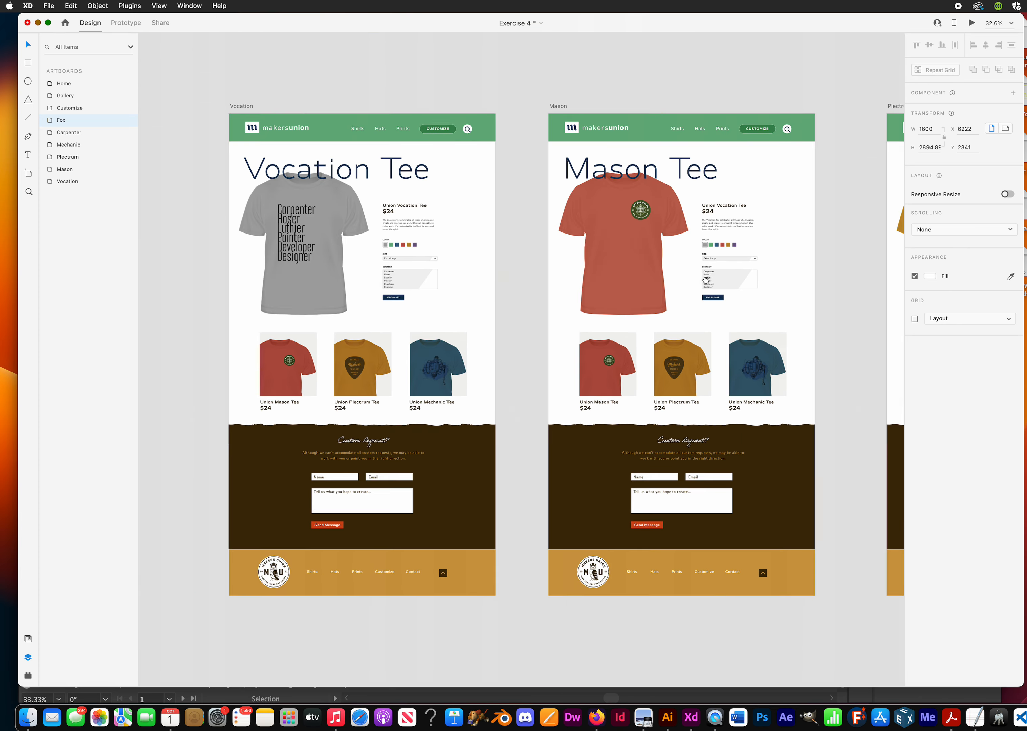
{"action": "scroll", "coordinate": [483, 357], "scroll_direction": "down", "scroll_amount": 10}
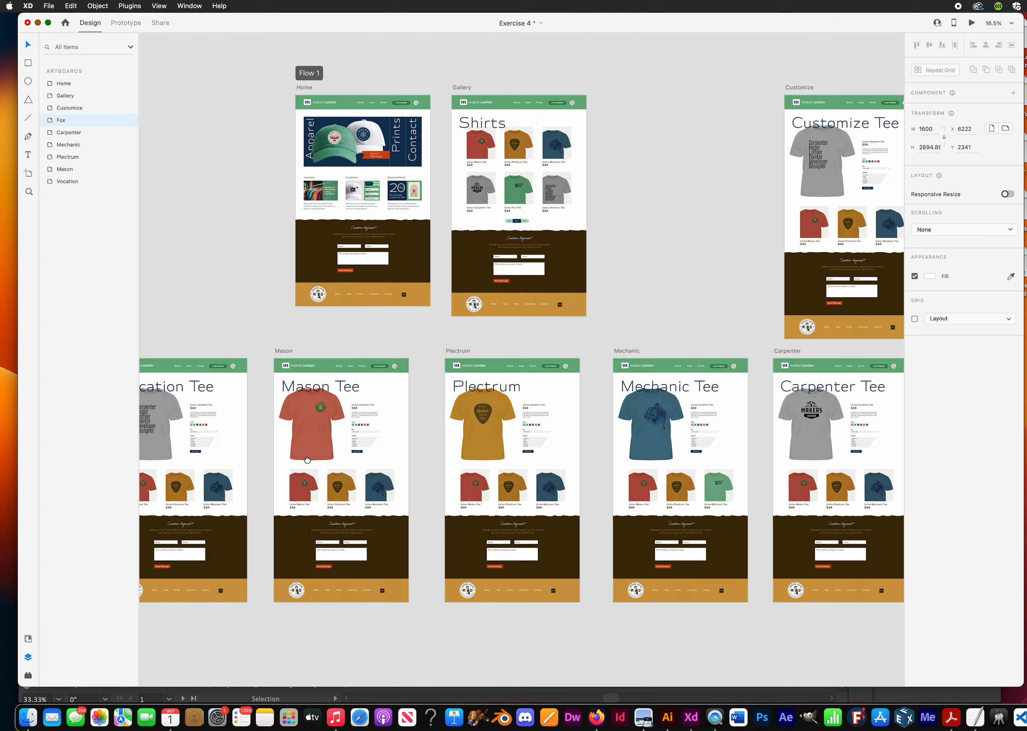
{"action": "left_click", "coordinate": [246, 284]}
{"action": "left_click_drag", "start_coordinate": [333, 369], "coordinate": [349, 427]}
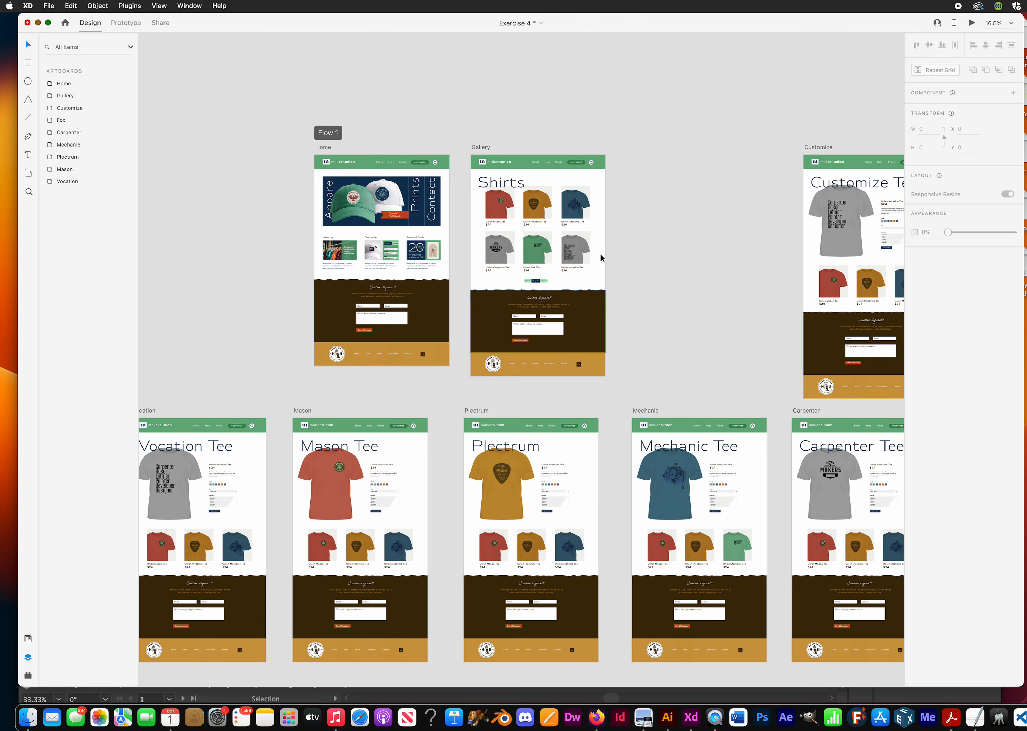
{"action": "scroll", "coordinate": [539, 222], "scroll_direction": "up", "scroll_amount": 1}
{"action": "scroll", "coordinate": [538, 220], "scroll_direction": "up", "scroll_amount": 3}
{"action": "left_click", "coordinate": [489, 201]}
{"action": "left_click_drag", "start_coordinate": [582, 308], "coordinate": [533, 312]}
{"action": "scroll", "coordinate": [459, 201], "scroll_direction": "up", "scroll_amount": 2}
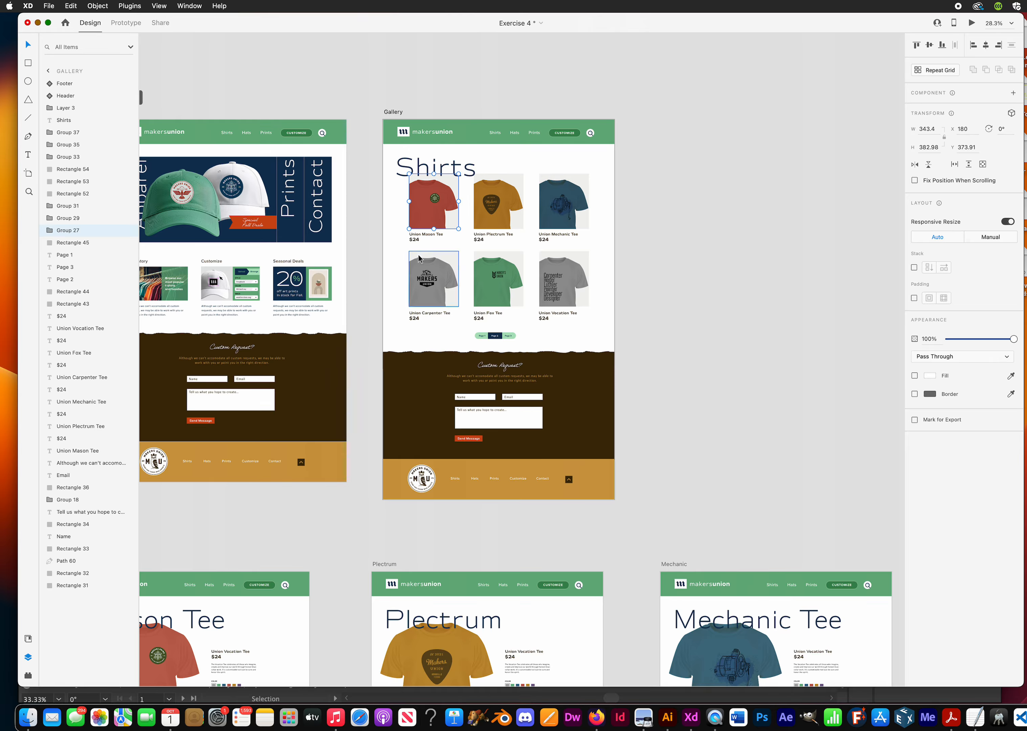
{"action": "left_click", "coordinate": [123, 24]}
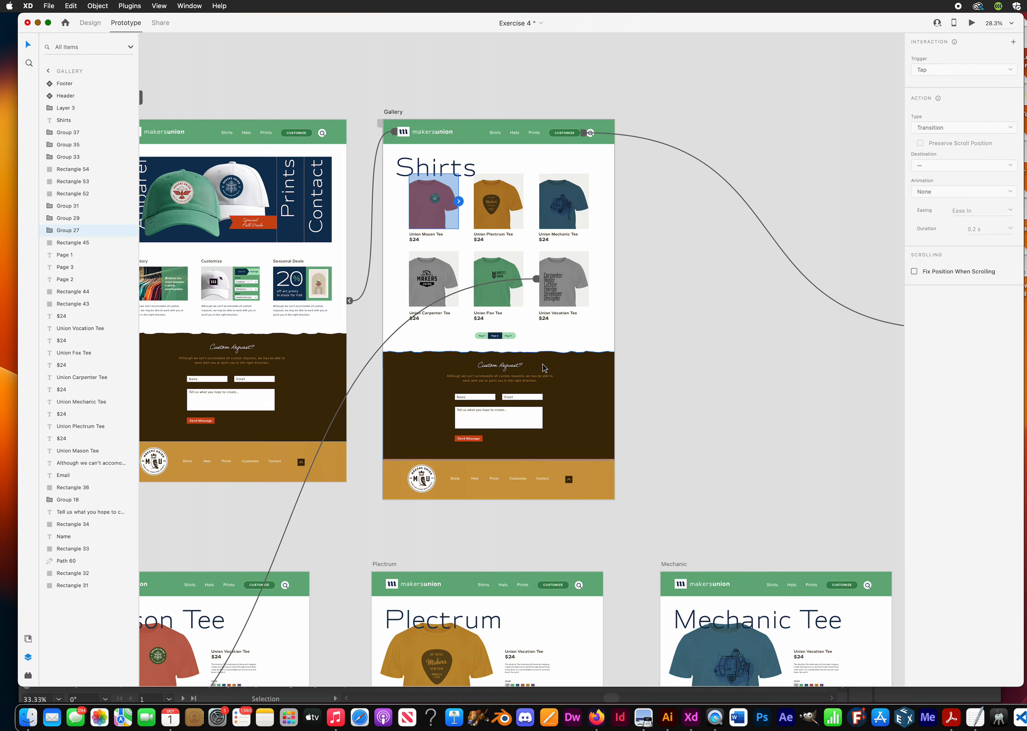
{"action": "scroll", "coordinate": [547, 370], "scroll_direction": "down", "scroll_amount": 1}
{"action": "scroll", "coordinate": [550, 371], "scroll_direction": "down", "scroll_amount": 4}
{"action": "scroll", "coordinate": [550, 371], "scroll_direction": "left", "scroll_amount": 3}
{"action": "scroll", "coordinate": [594, 257], "scroll_direction": "down", "scroll_amount": 2}
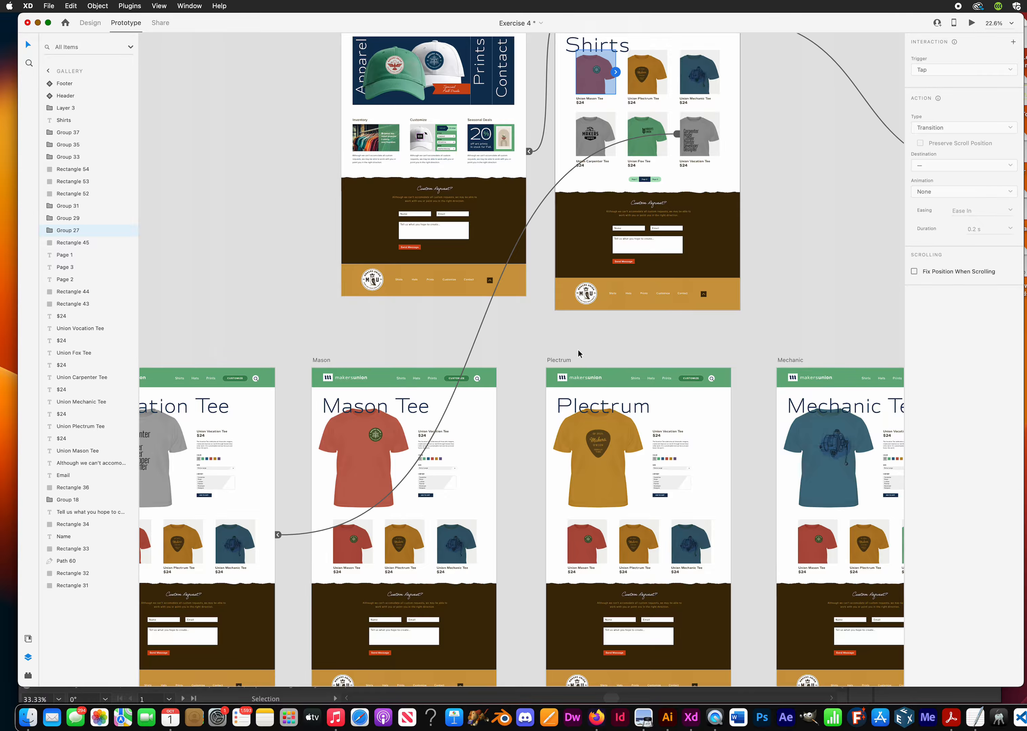
{"action": "scroll", "coordinate": [579, 354], "scroll_direction": "up", "scroll_amount": 2}
{"action": "scroll", "coordinate": [579, 353], "scroll_direction": "left", "scroll_amount": 2}
{"action": "scroll", "coordinate": [595, 206], "scroll_direction": "right", "scroll_amount": 4}
{"action": "scroll", "coordinate": [595, 206], "scroll_direction": "down", "scroll_amount": 2}
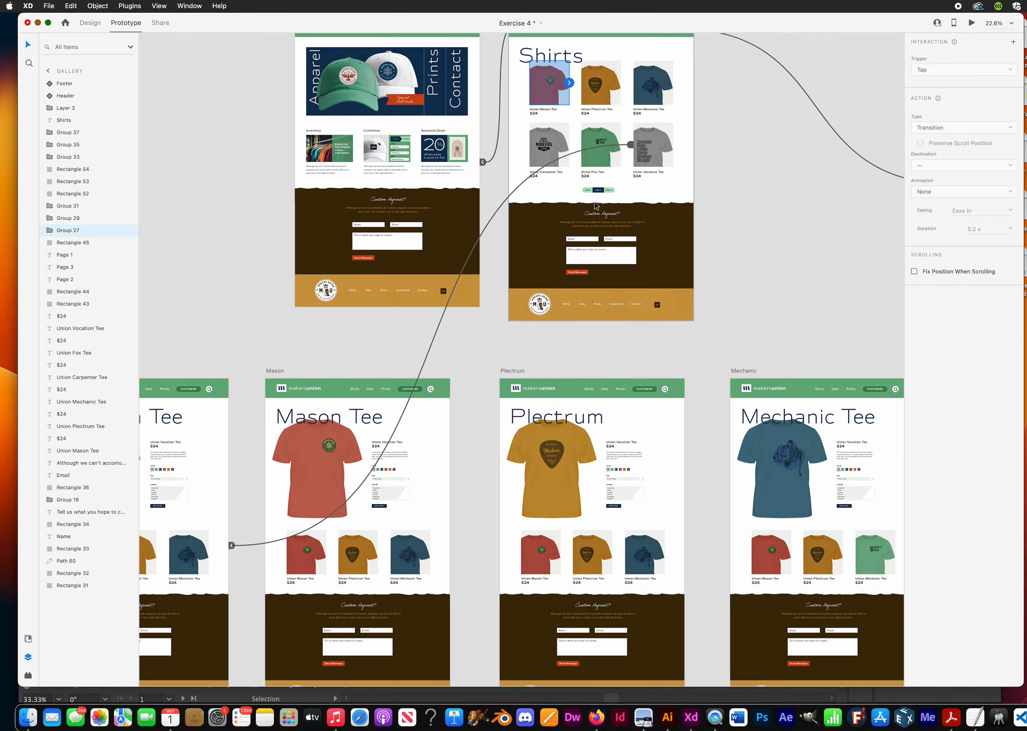
{"action": "scroll", "coordinate": [596, 206], "scroll_direction": "left", "scroll_amount": 5}
{"action": "scroll", "coordinate": [596, 206], "scroll_direction": "down", "scroll_amount": 1}
{"action": "scroll", "coordinate": [596, 206], "scroll_direction": "right", "scroll_amount": 3}
{"action": "scroll", "coordinate": [596, 206], "scroll_direction": "right", "scroll_amount": 2}
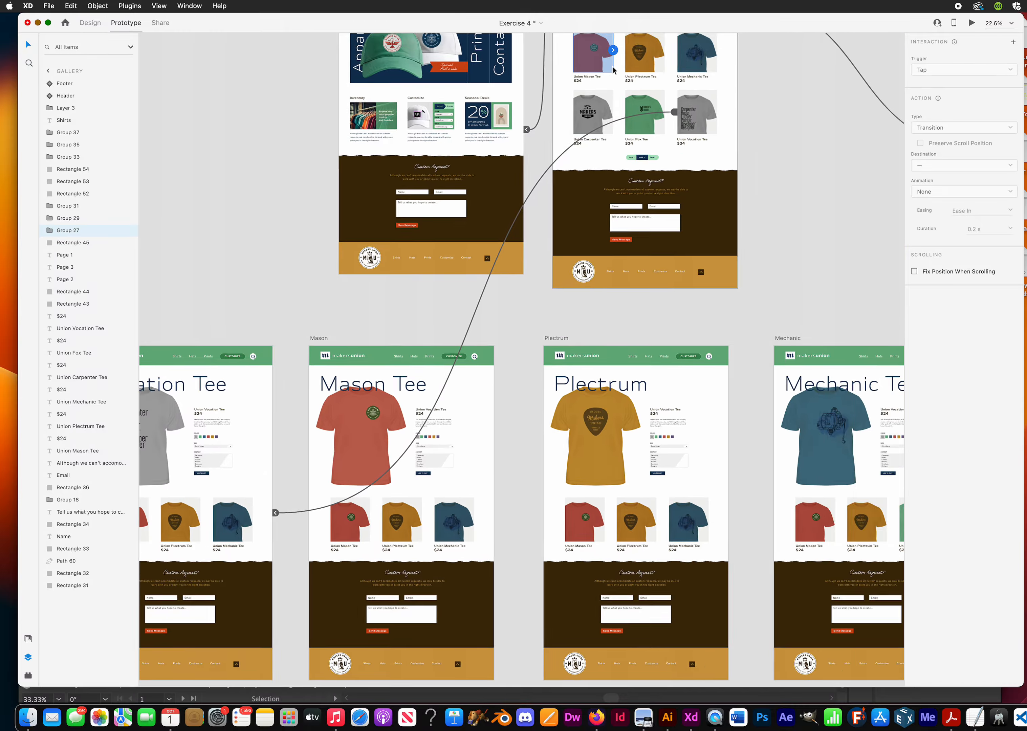
{"action": "left_click_drag", "start_coordinate": [613, 50], "coordinate": [323, 461]}
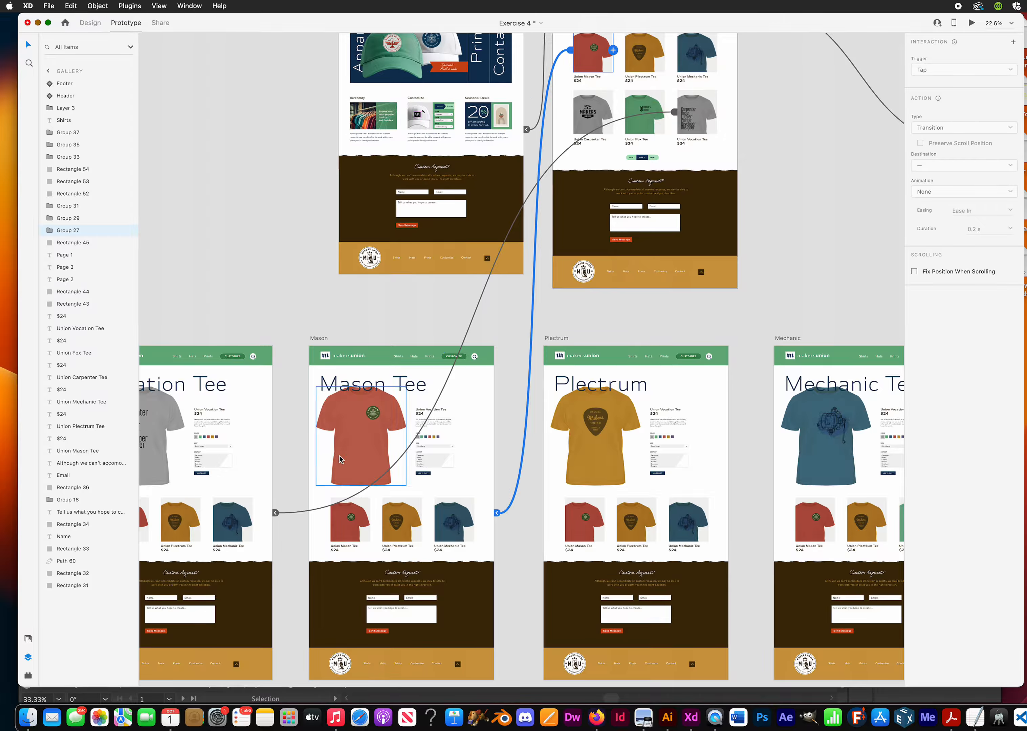
Link the Union Plectrum Tee image in the Gallery artboard to the Plectrum artboard.
{"action": "scroll", "coordinate": [522, 402], "scroll_direction": "up", "scroll_amount": 1}
{"action": "scroll", "coordinate": [523, 403], "scroll_direction": "right", "scroll_amount": 2}
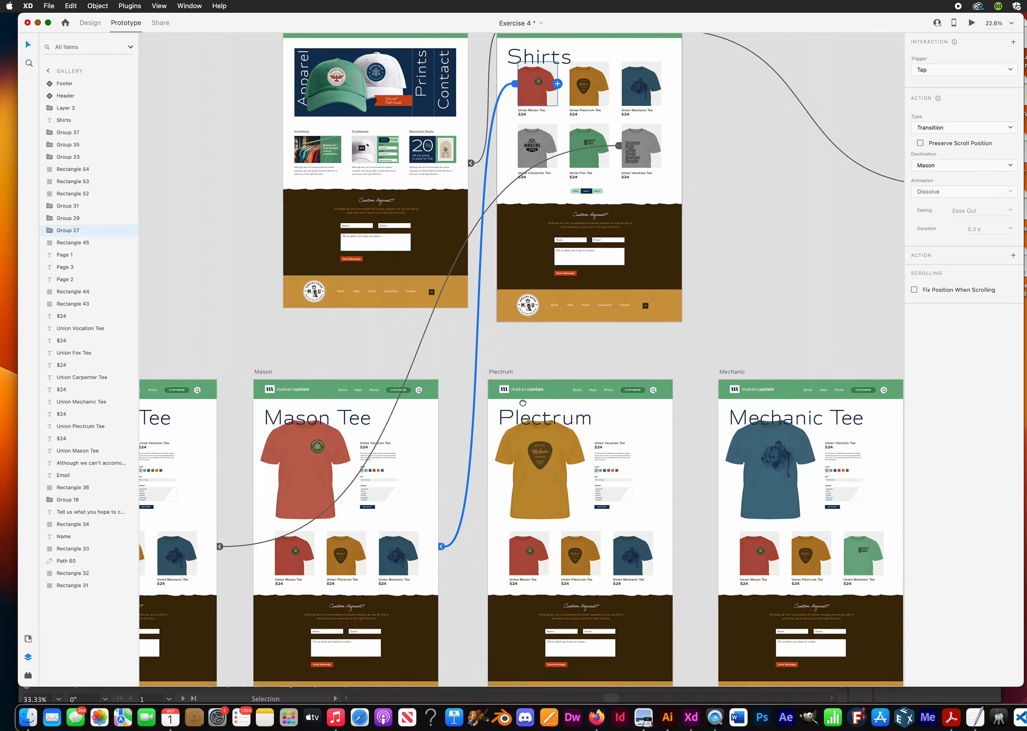
{"action": "scroll", "coordinate": [522, 403], "scroll_direction": "up", "scroll_amount": 1}
{"action": "scroll", "coordinate": [523, 403], "scroll_direction": "right", "scroll_amount": 2}
{"action": "left_click", "coordinate": [574, 103]}
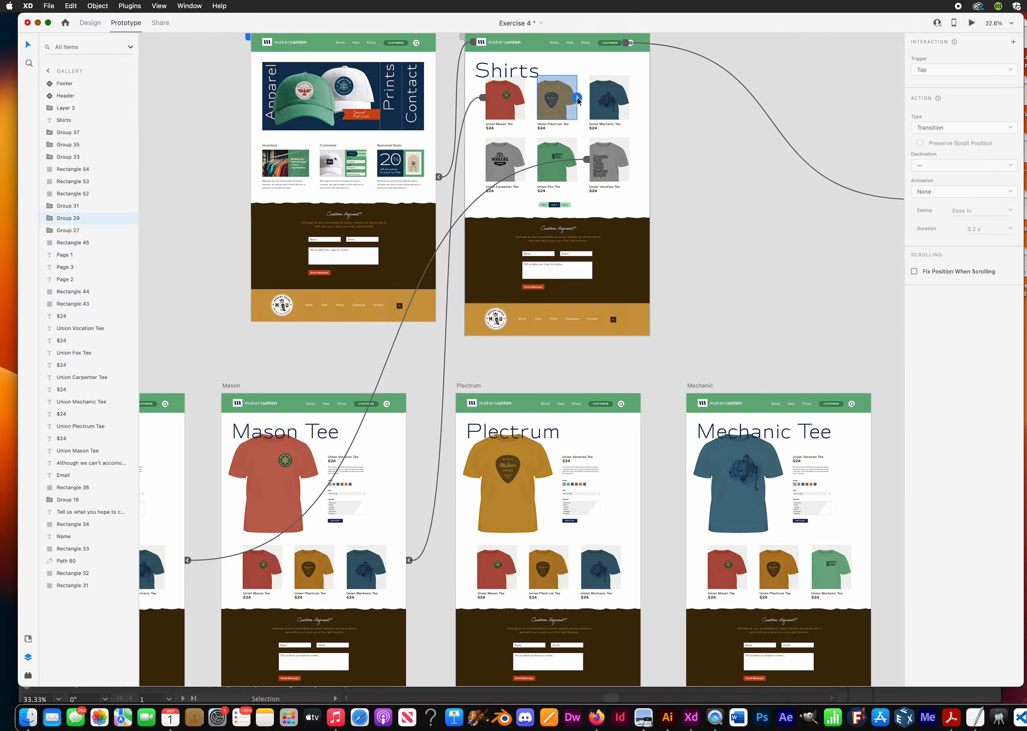
{"action": "left_click_drag", "start_coordinate": [577, 98], "coordinate": [569, 544]}
Link the Union Mechanic Tee image in the Gallery artboard to the Mechanic artboard.
{"action": "scroll", "coordinate": [568, 544], "scroll_direction": "right", "scroll_amount": 5}
{"action": "scroll", "coordinate": [569, 544], "scroll_direction": "up", "scroll_amount": 1}
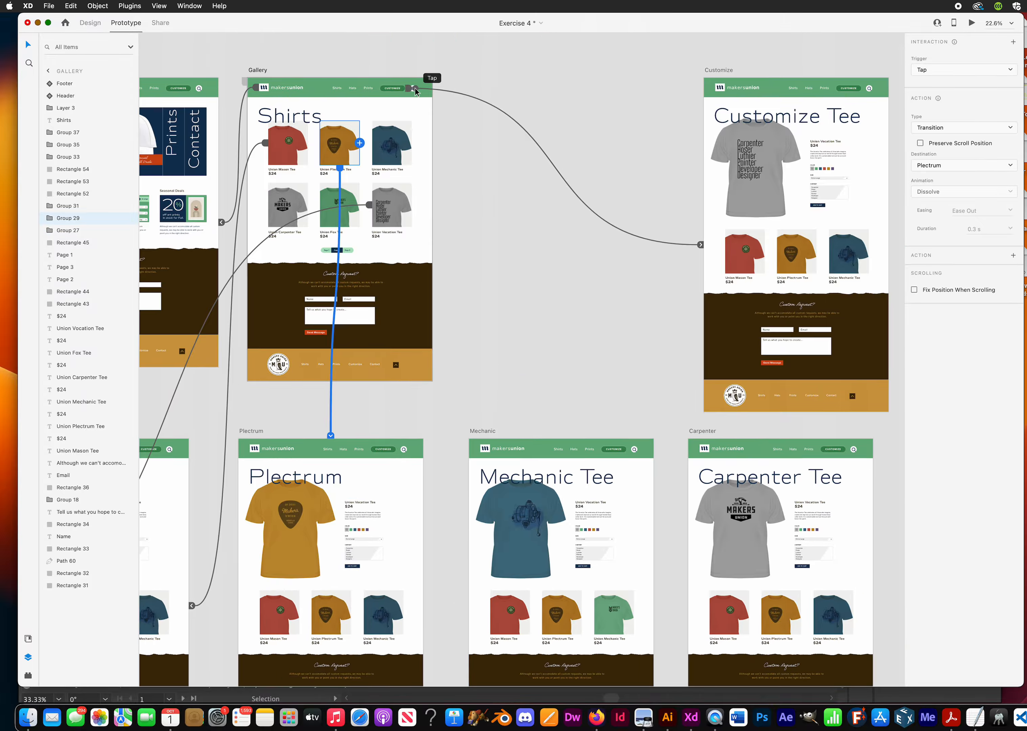
{"action": "left_click", "coordinate": [407, 154]}
{"action": "left_click_drag", "start_coordinate": [413, 146], "coordinate": [503, 476]}
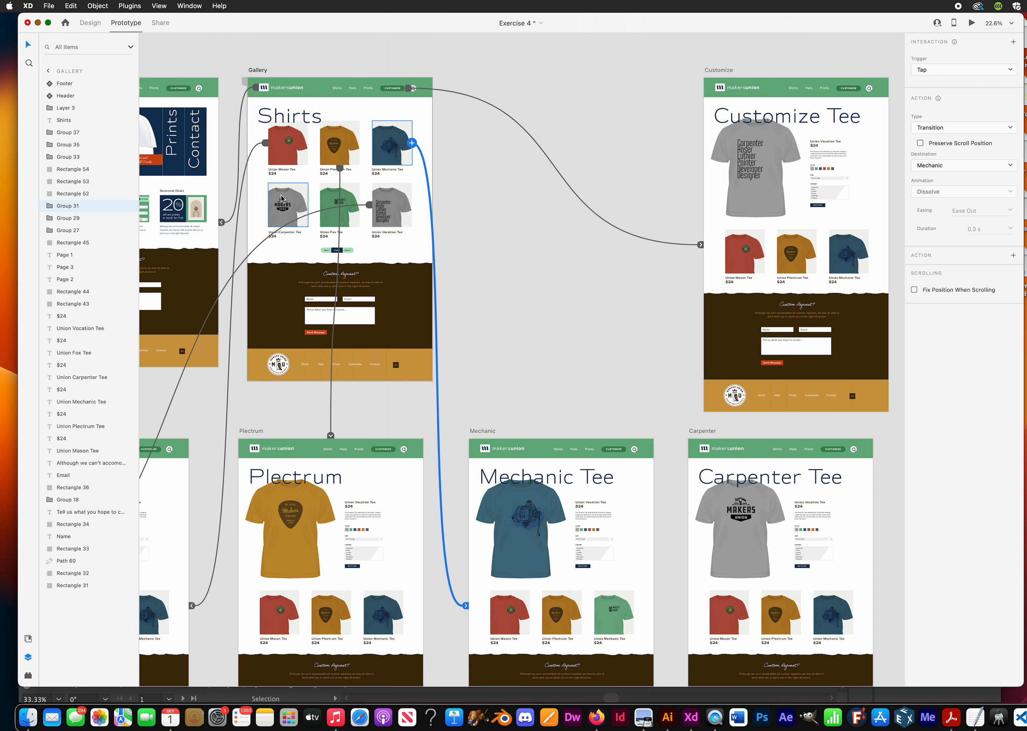
Link the Union Carpenter Tee image in the Gallery artboard to the Carpenter artboard.
{"action": "left_click", "coordinate": [282, 199]}
{"action": "scroll", "coordinate": [320, 126], "scroll_direction": "down", "scroll_amount": 4}
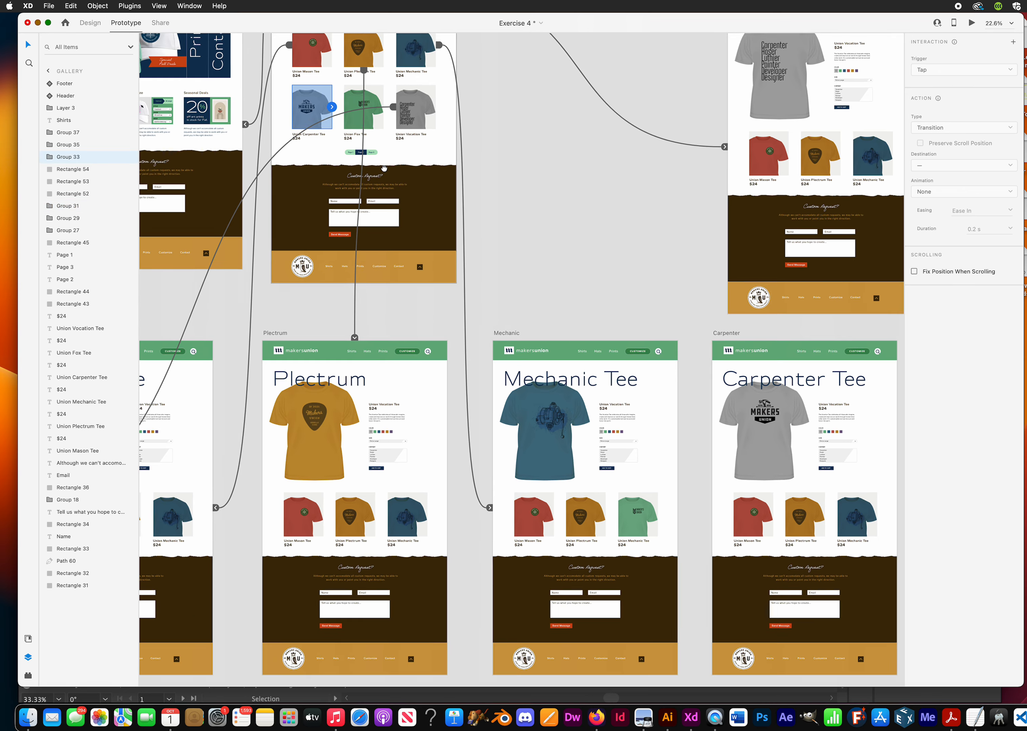
{"action": "scroll", "coordinate": [358, 187], "scroll_direction": "down", "scroll_amount": 1}
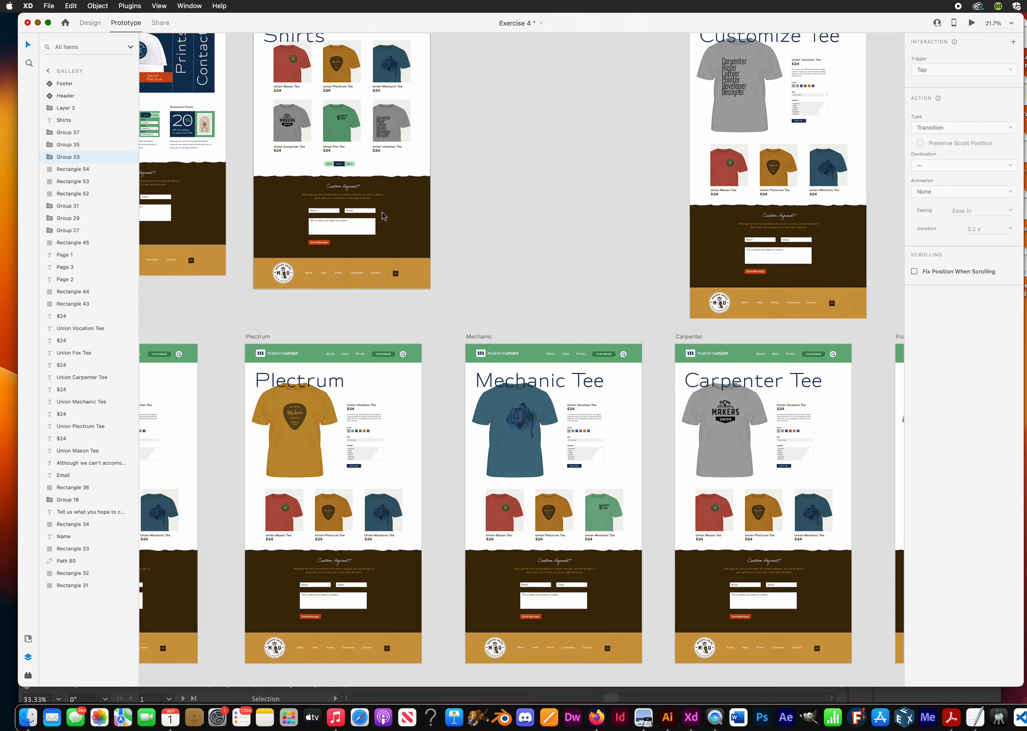
{"action": "left_click_drag", "start_coordinate": [312, 122], "coordinate": [687, 453]}
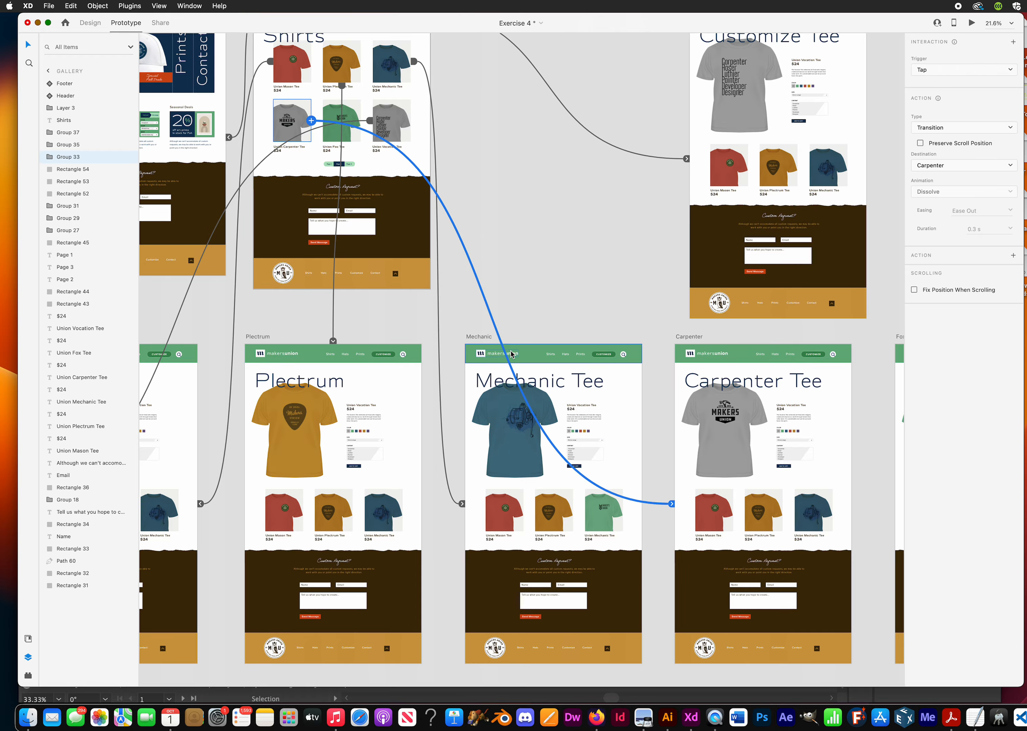
Link the Union Fox Tee image in the Gallery artboard to the Fox artboard.
{"action": "scroll", "coordinate": [511, 355], "scroll_direction": "right", "scroll_amount": 5}
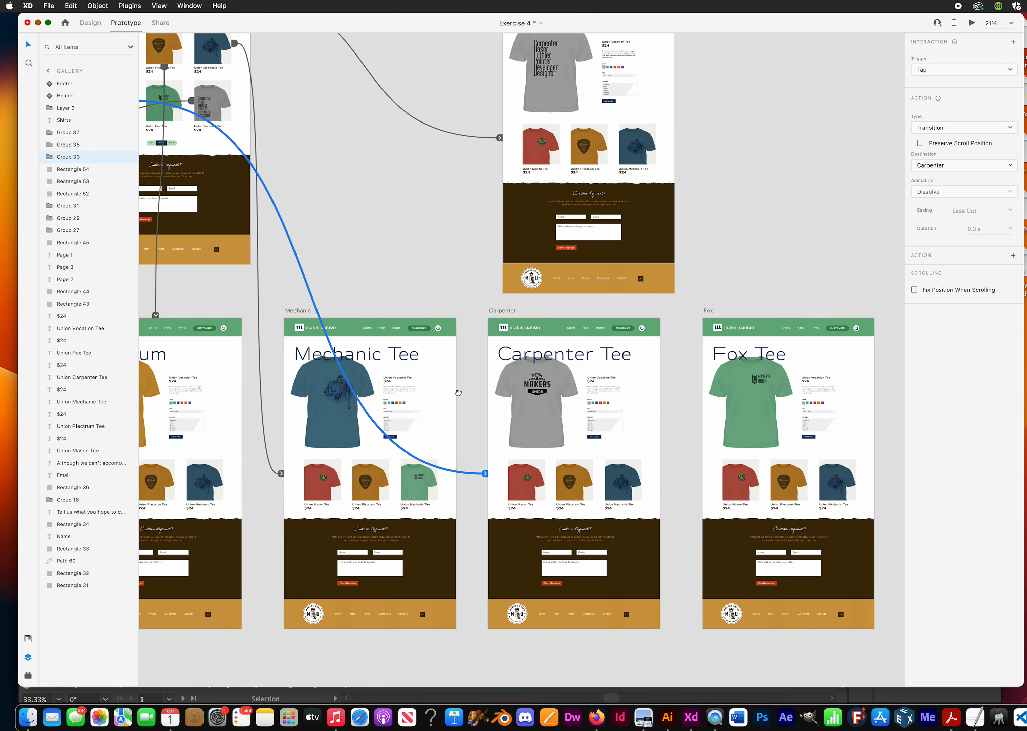
{"action": "scroll", "coordinate": [710, 418], "scroll_direction": "down", "scroll_amount": 1}
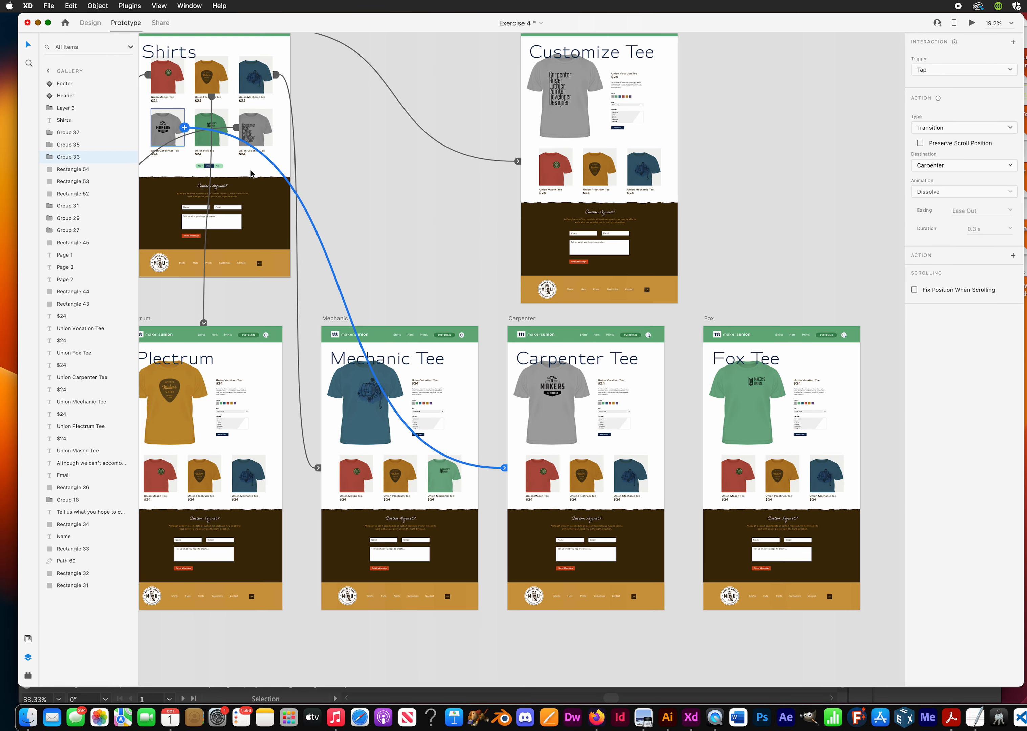
{"action": "left_click", "coordinate": [216, 117]}
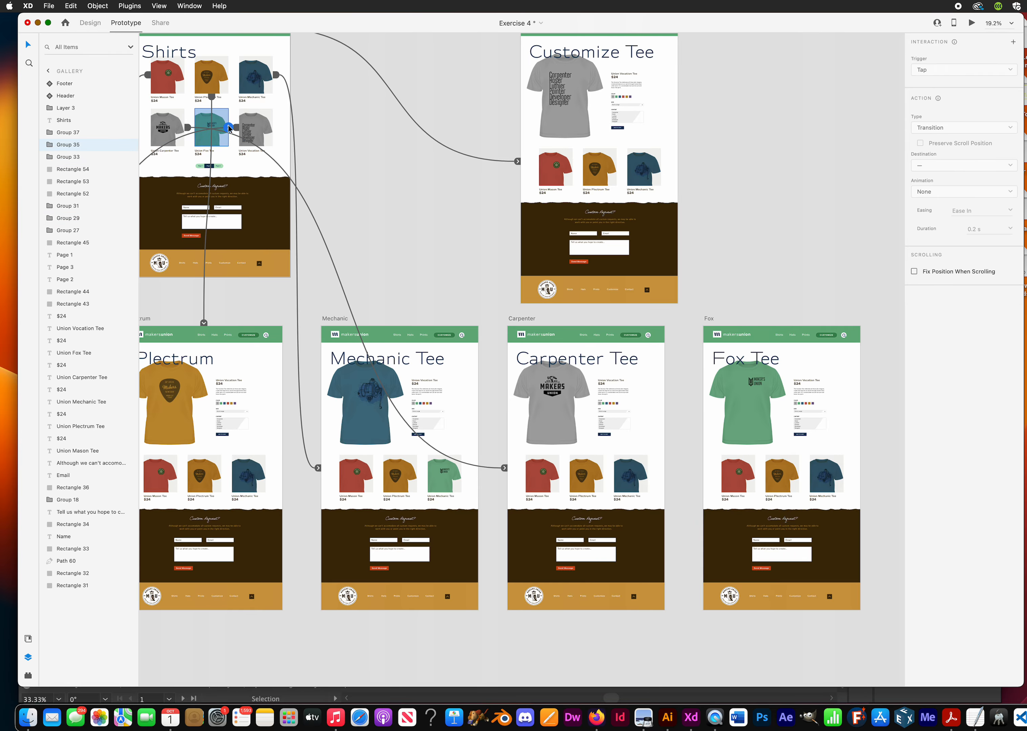
{"action": "left_click_drag", "start_coordinate": [229, 127], "coordinate": [757, 452]}
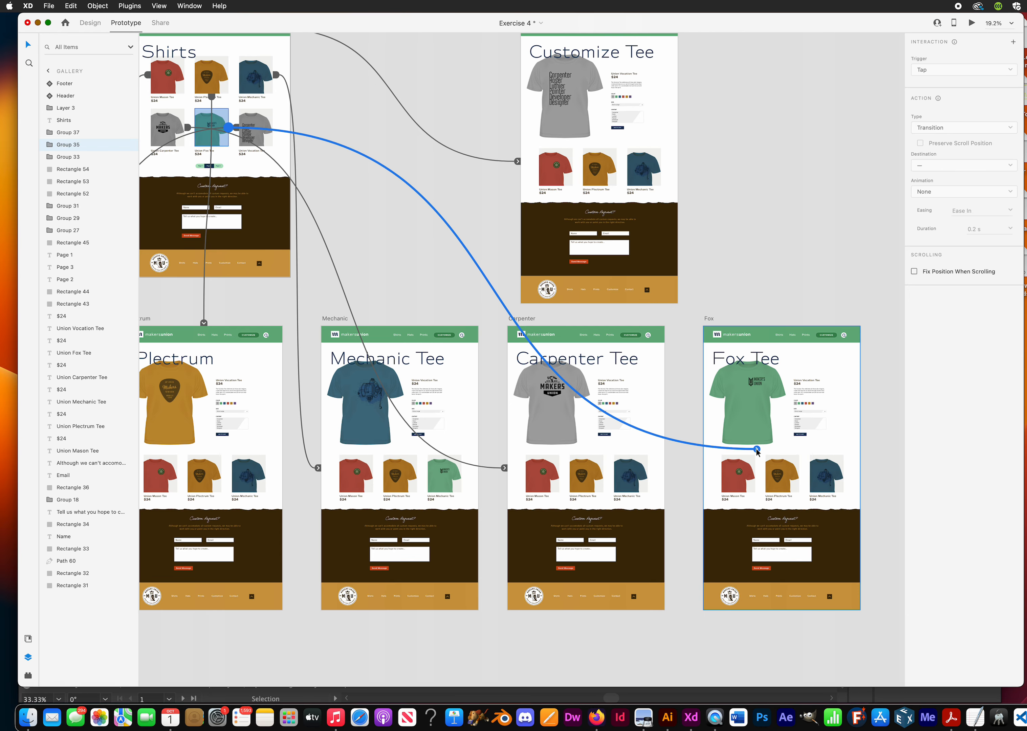
{"action": "left_click_drag", "start_coordinate": [757, 450], "coordinate": [756, 450]}
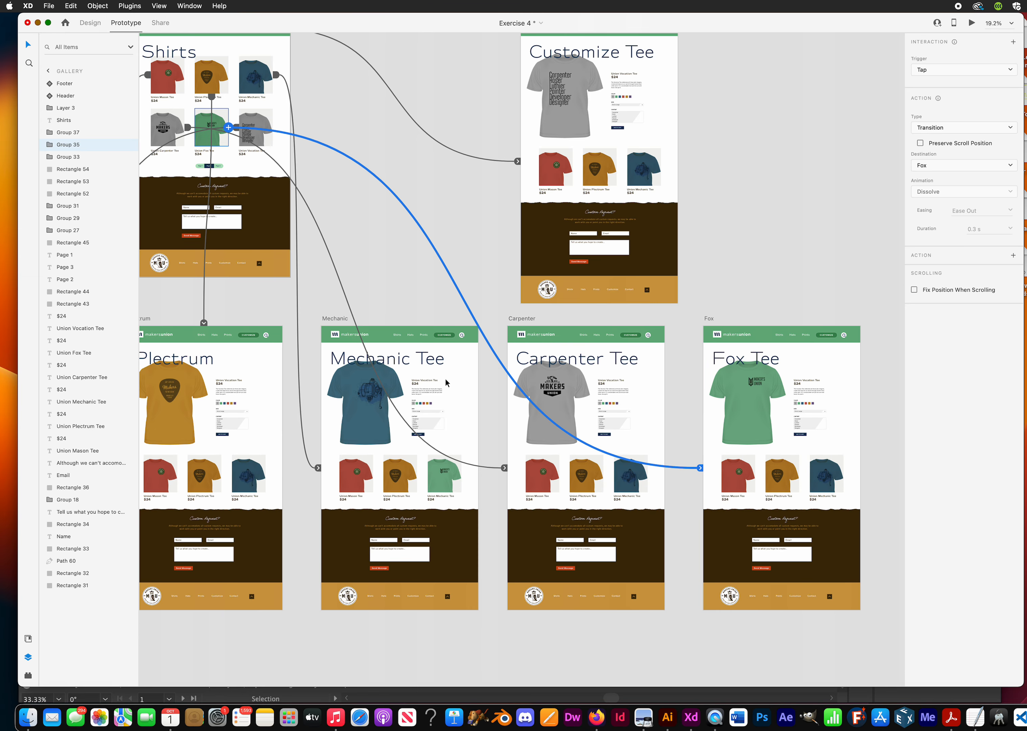
Clear the selection, review the Home and Gallery artboards, and save the document.
{"action": "scroll", "coordinate": [448, 378], "scroll_direction": "down", "scroll_amount": 6}
{"action": "scroll", "coordinate": [448, 376], "scroll_direction": "left", "scroll_amount": 3}
{"action": "scroll", "coordinate": [460, 287], "scroll_direction": "up", "scroll_amount": 5}
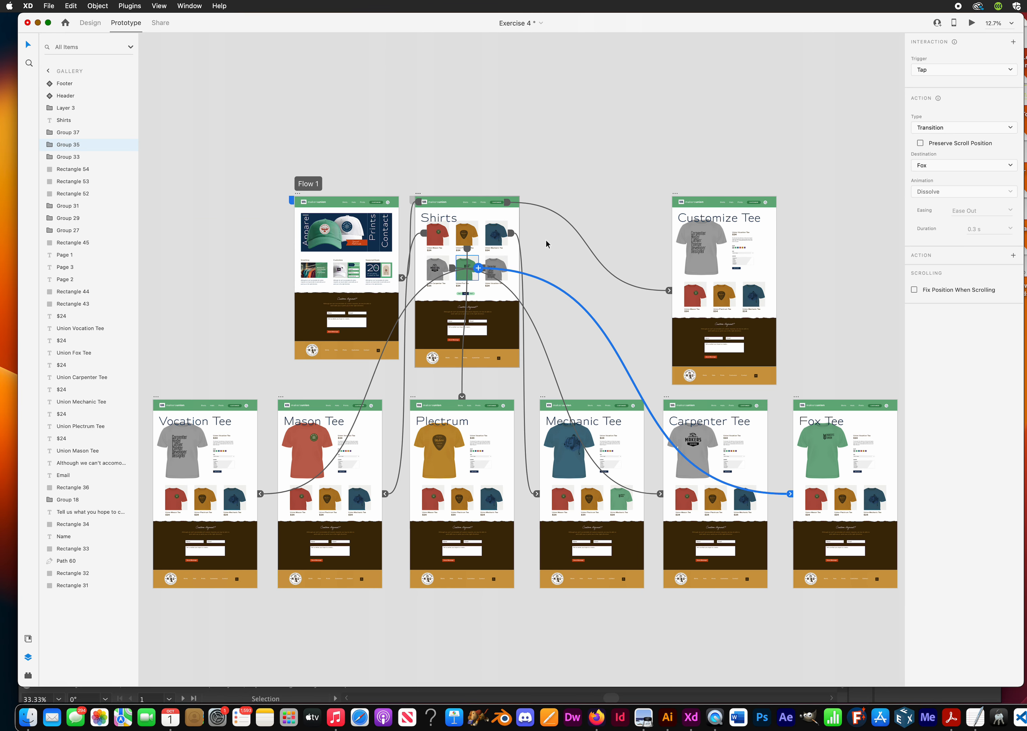
{"action": "left_click", "coordinate": [199, 182]}
{"action": "scroll", "coordinate": [350, 248], "scroll_direction": "up", "scroll_amount": 3}
{"action": "scroll", "coordinate": [350, 248], "scroll_direction": "up", "scroll_amount": 8}
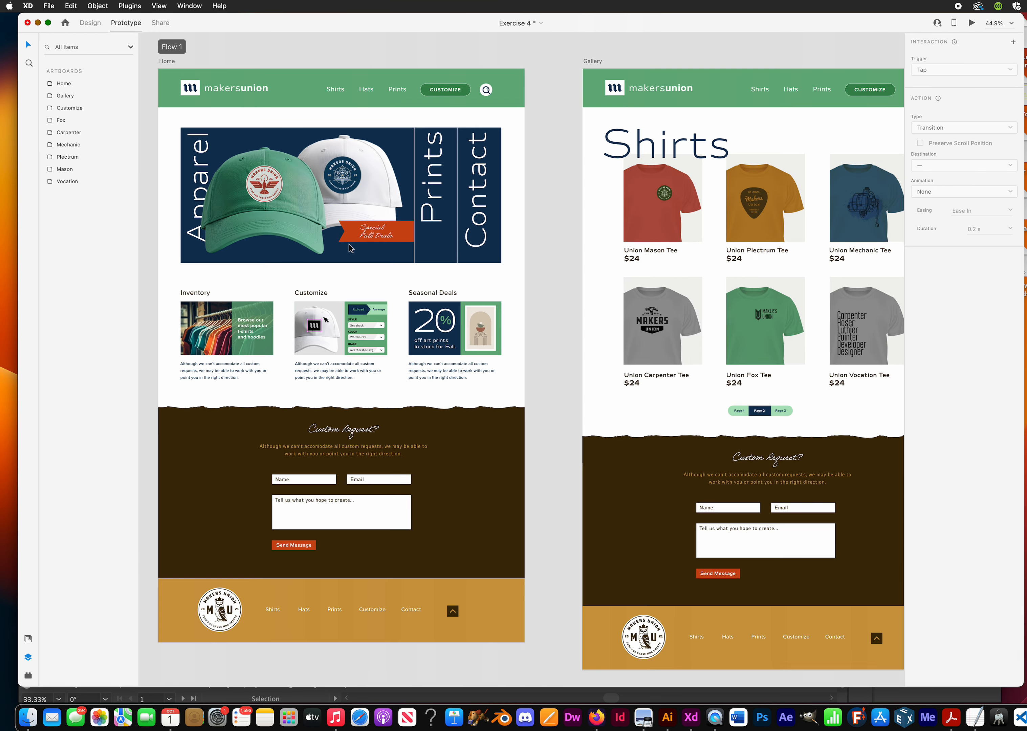
{"action": "key", "text": "super+s"}
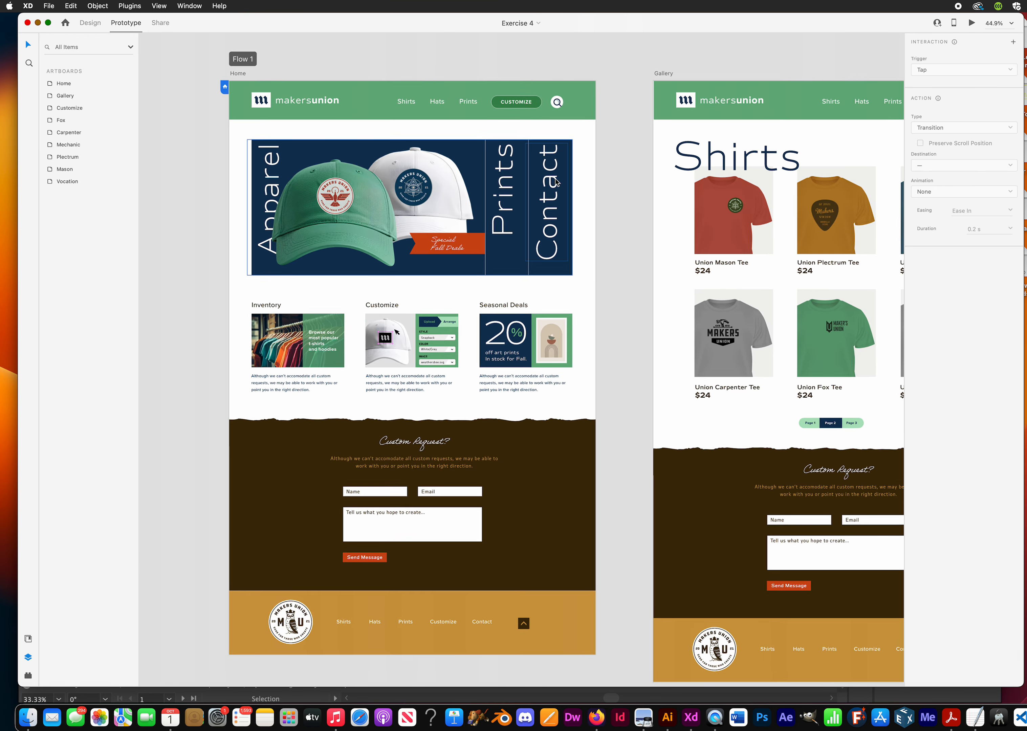
Preview the prototype from Home and test the Shirts link and the Mason and Plectrum tee links in the gallery.
{"action": "left_click", "coordinate": [973, 24]}
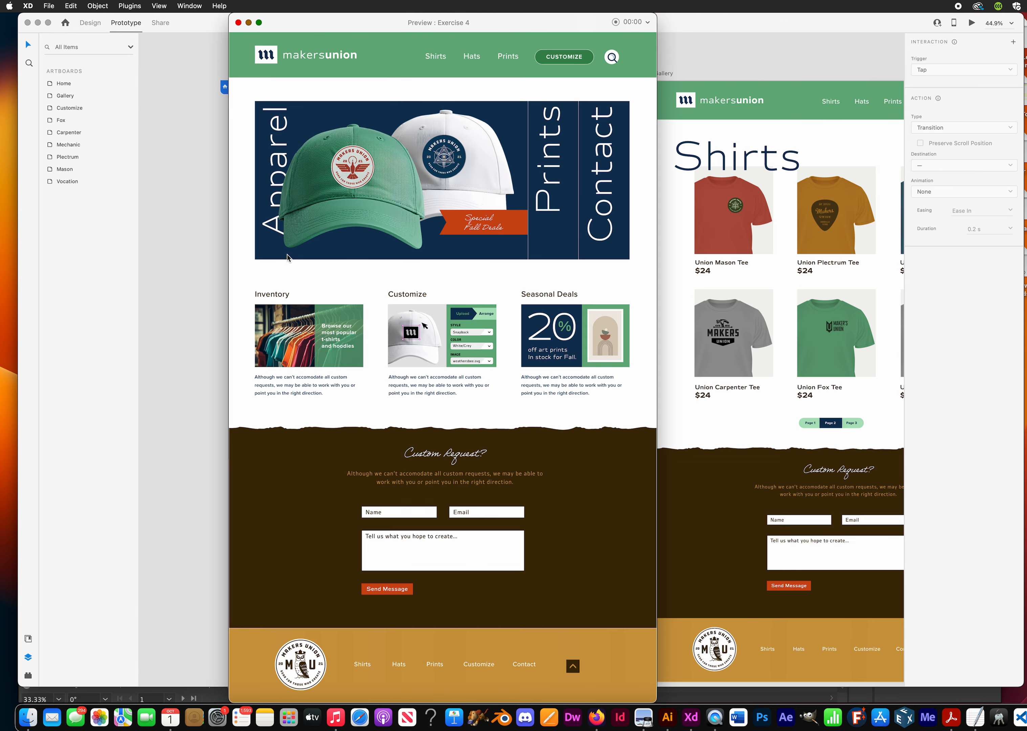
{"action": "left_click", "coordinate": [442, 58]}
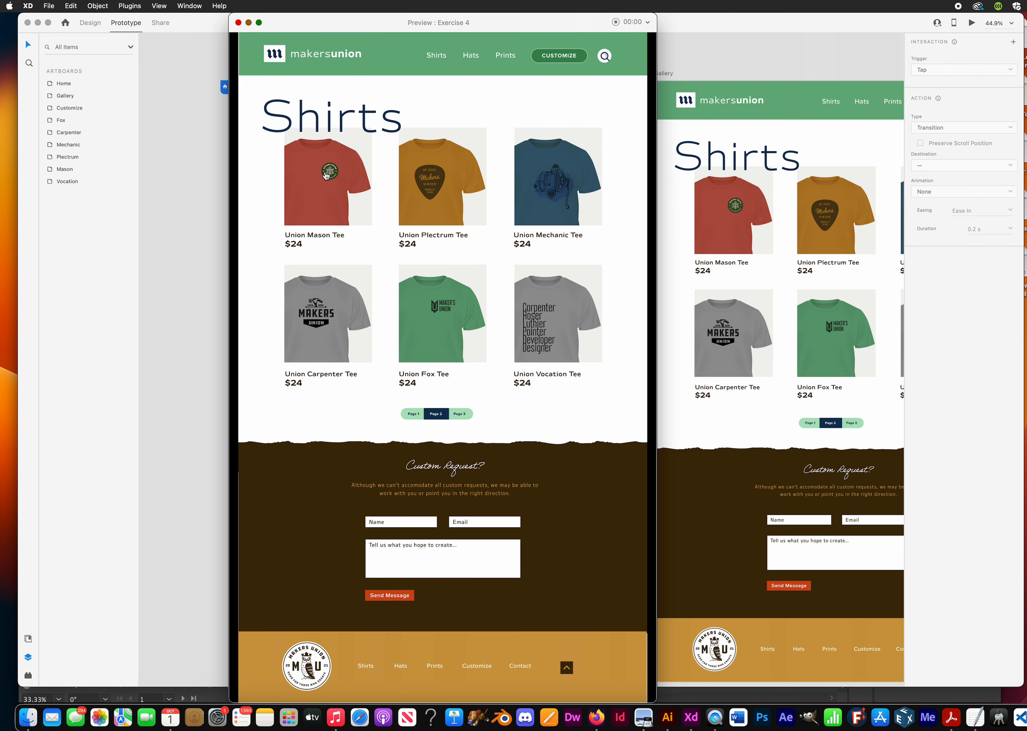
{"action": "left_click", "coordinate": [407, 153]}
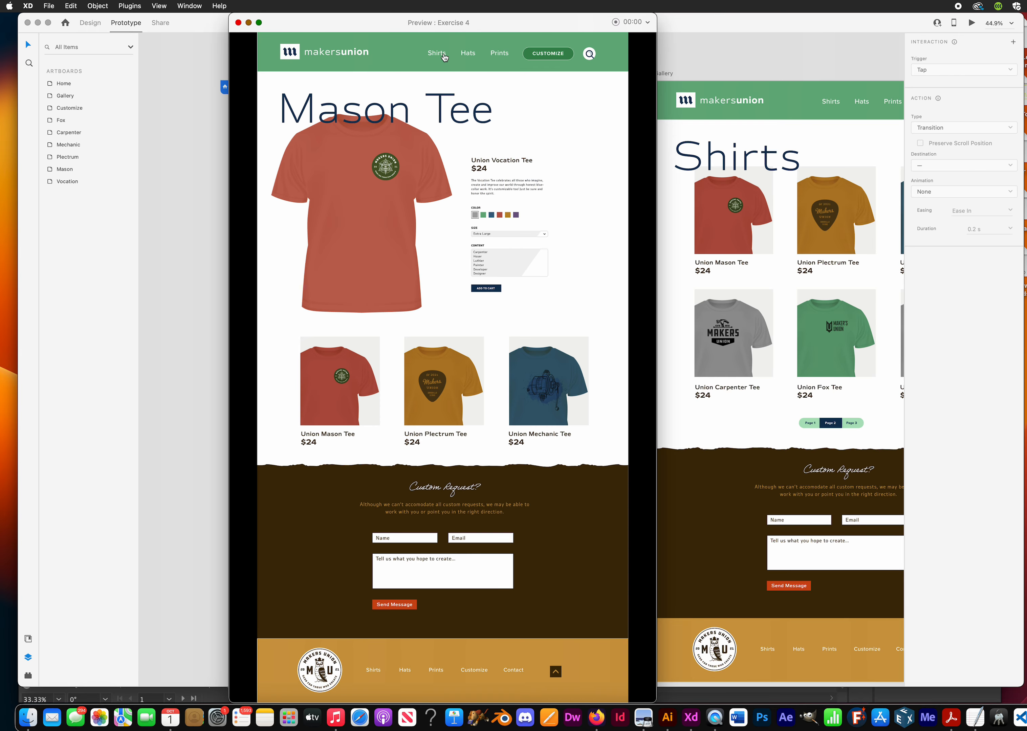
{"action": "left_click", "coordinate": [443, 58]}
{"action": "left_click", "coordinate": [450, 218]}
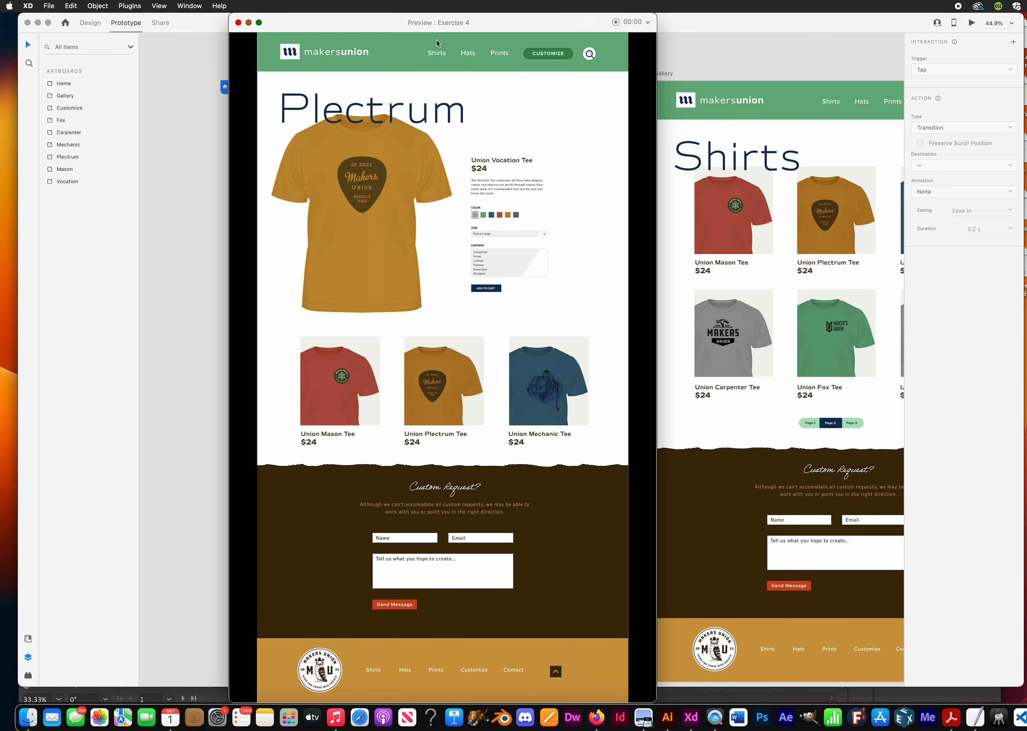
Test the Mechanic, Vocation, Fox and Carpenter tee links in the preview, returning to Shirts each time, and close the preview.
{"action": "left_click", "coordinate": [441, 57]}
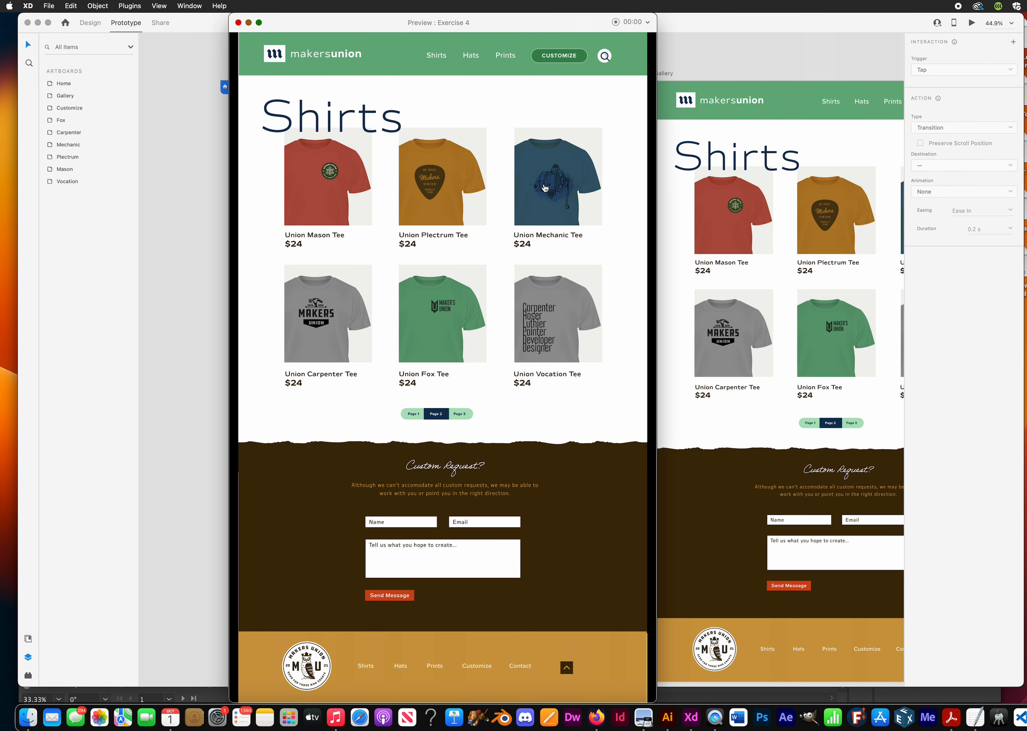
{"action": "left_click", "coordinate": [546, 186]}
{"action": "left_click", "coordinate": [441, 55]}
{"action": "left_click", "coordinate": [544, 305]}
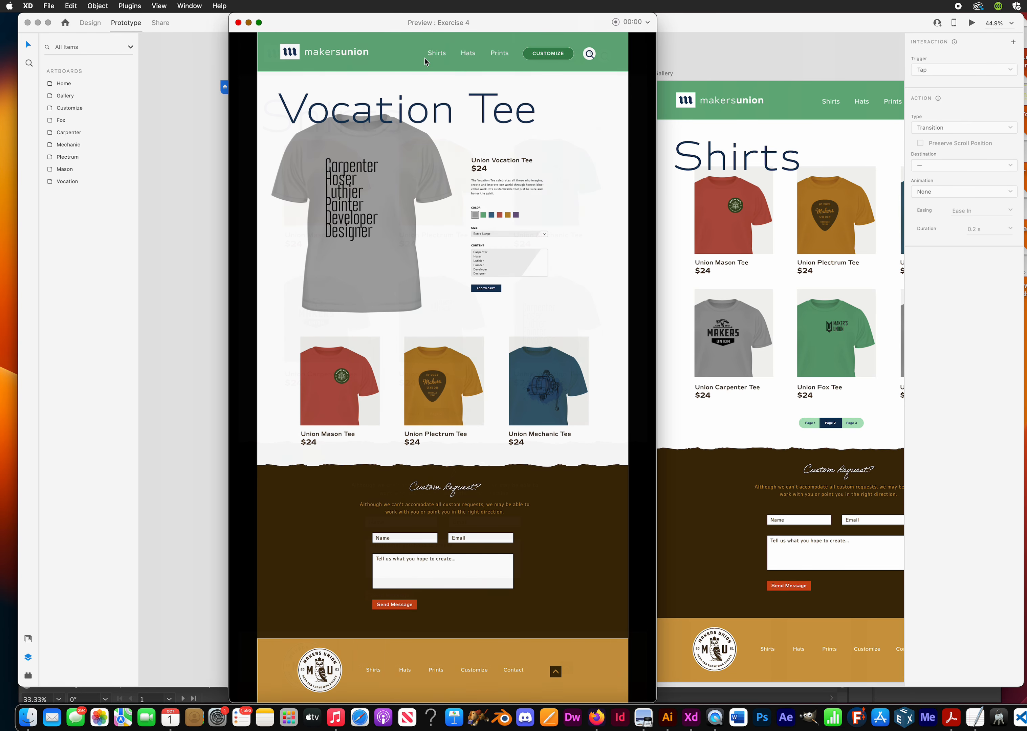
{"action": "left_click", "coordinate": [440, 57]}
{"action": "left_click", "coordinate": [450, 320]}
{"action": "left_click", "coordinate": [441, 53]}
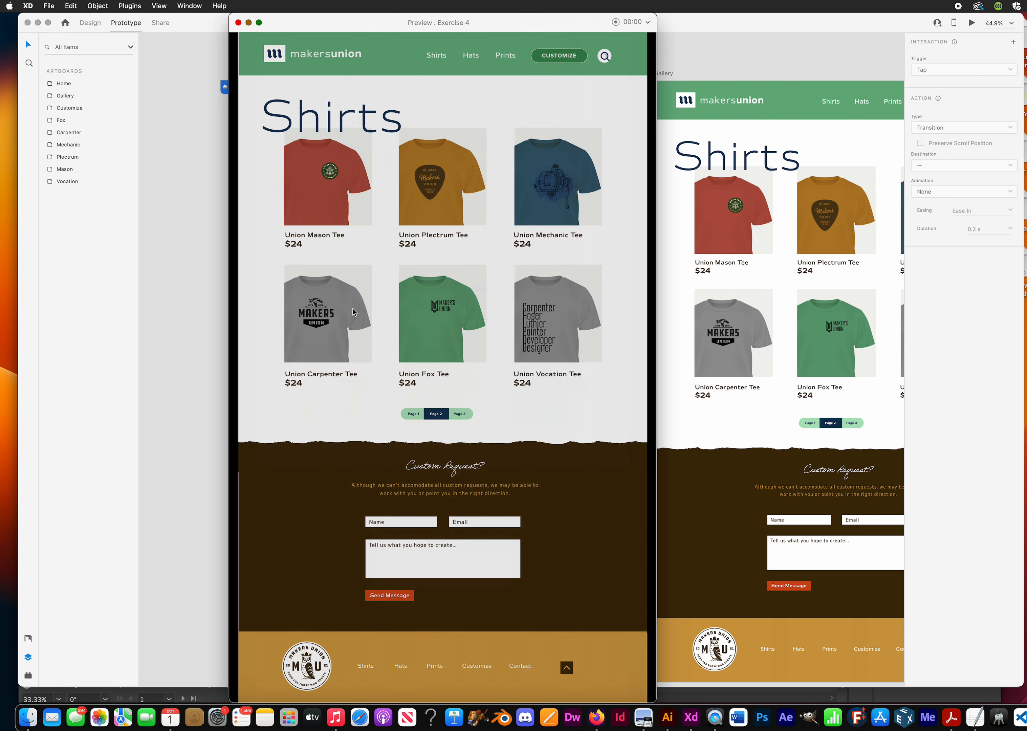
{"action": "left_click", "coordinate": [441, 53]}
{"action": "left_click", "coordinate": [443, 52]}
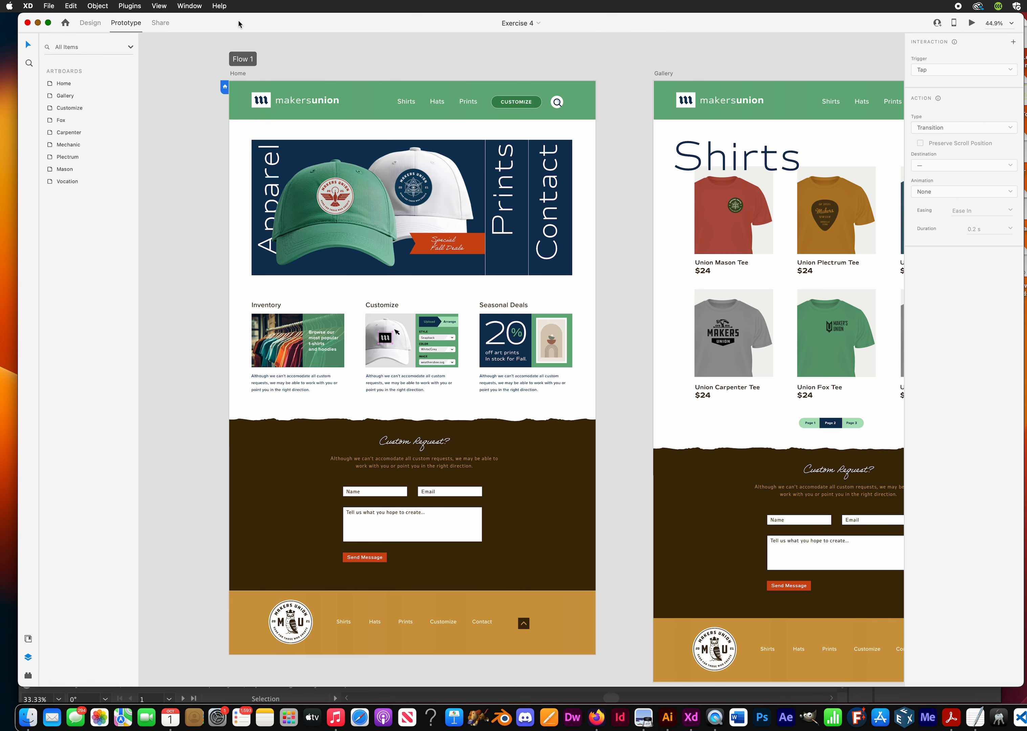
{"action": "left_click", "coordinate": [238, 23]}
Link the Customize image on the Home artboard to the Customize artboard with a tap transition.
{"action": "scroll", "coordinate": [534, 364], "scroll_direction": "right", "scroll_amount": 2}
{"action": "left_click", "coordinate": [430, 339]}
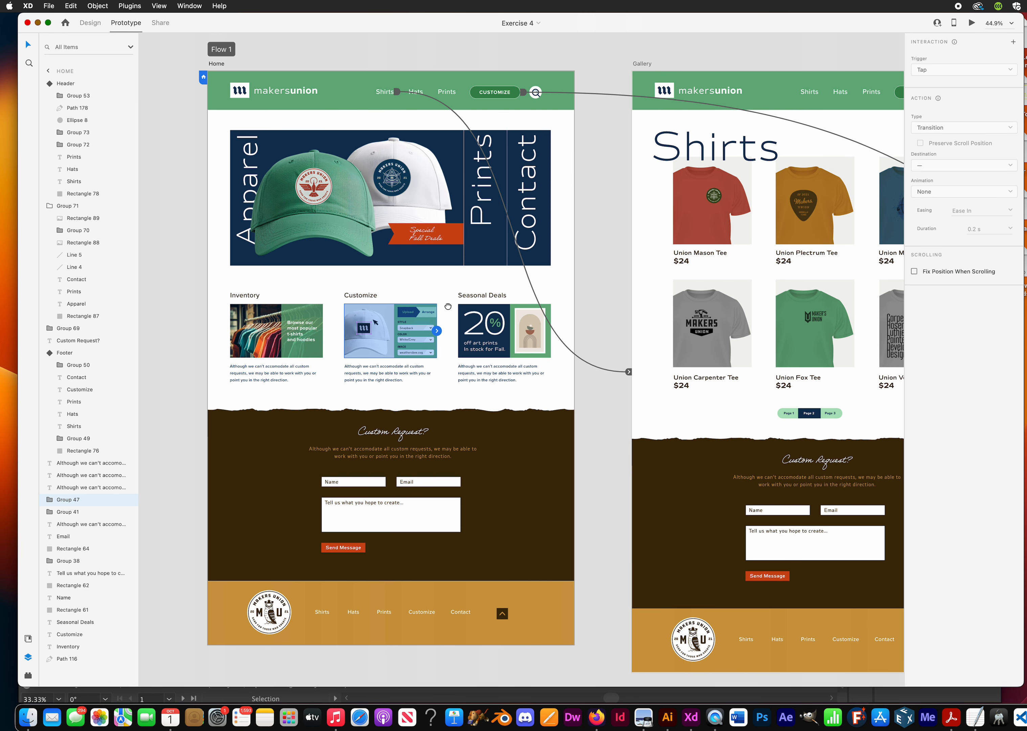
{"action": "scroll", "coordinate": [448, 307], "scroll_direction": "right", "scroll_amount": 4}
{"action": "scroll", "coordinate": [602, 254], "scroll_direction": "down", "scroll_amount": 5}
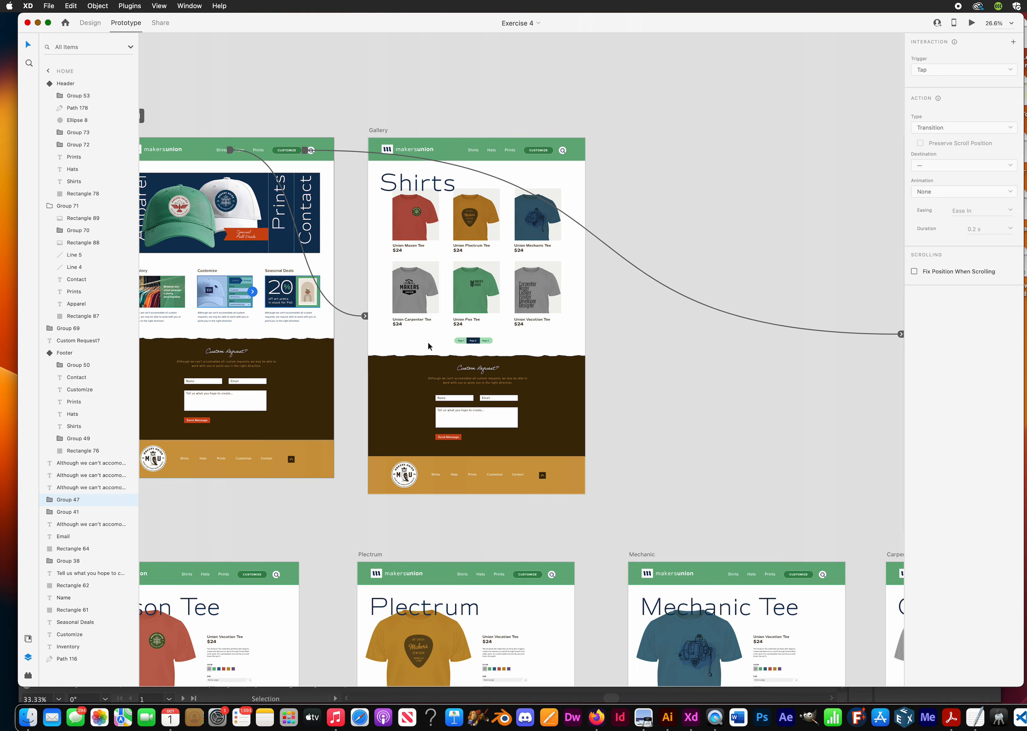
{"action": "scroll", "coordinate": [428, 347], "scroll_direction": "right", "scroll_amount": 5}
{"action": "scroll", "coordinate": [200, 324], "scroll_direction": "left", "scroll_amount": 2}
{"action": "scroll", "coordinate": [184, 303], "scroll_direction": "left", "scroll_amount": 3}
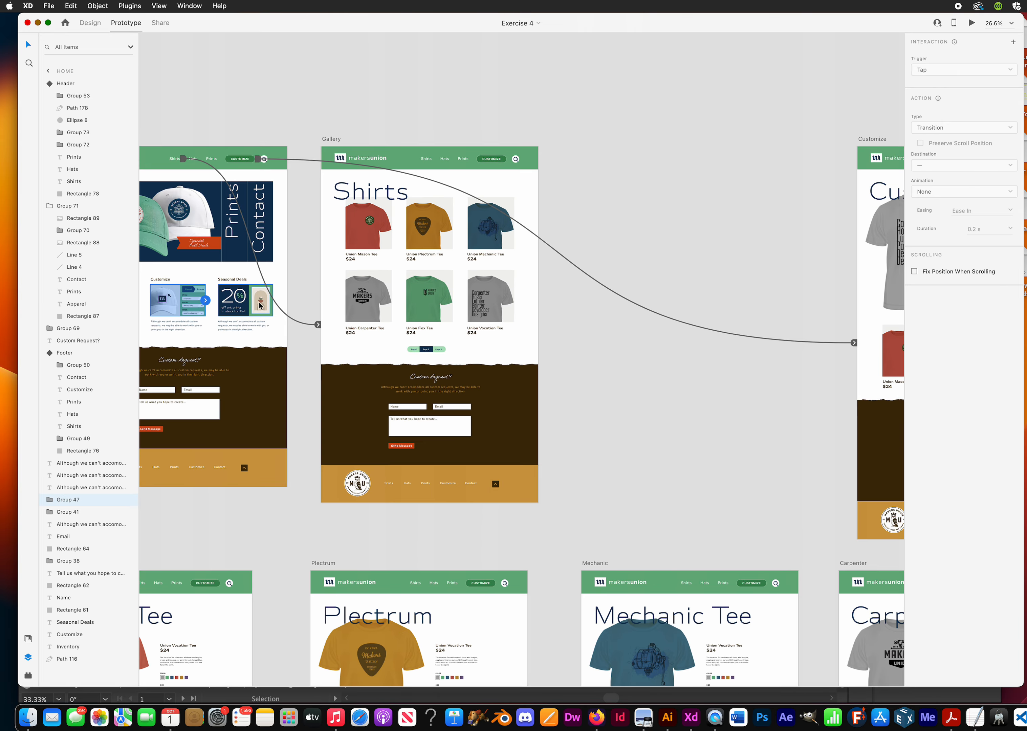
{"action": "left_click_drag", "start_coordinate": [441, 348], "coordinate": [793, 344]}
{"action": "scroll", "coordinate": [378, 331], "scroll_direction": "right", "scroll_amount": 8}
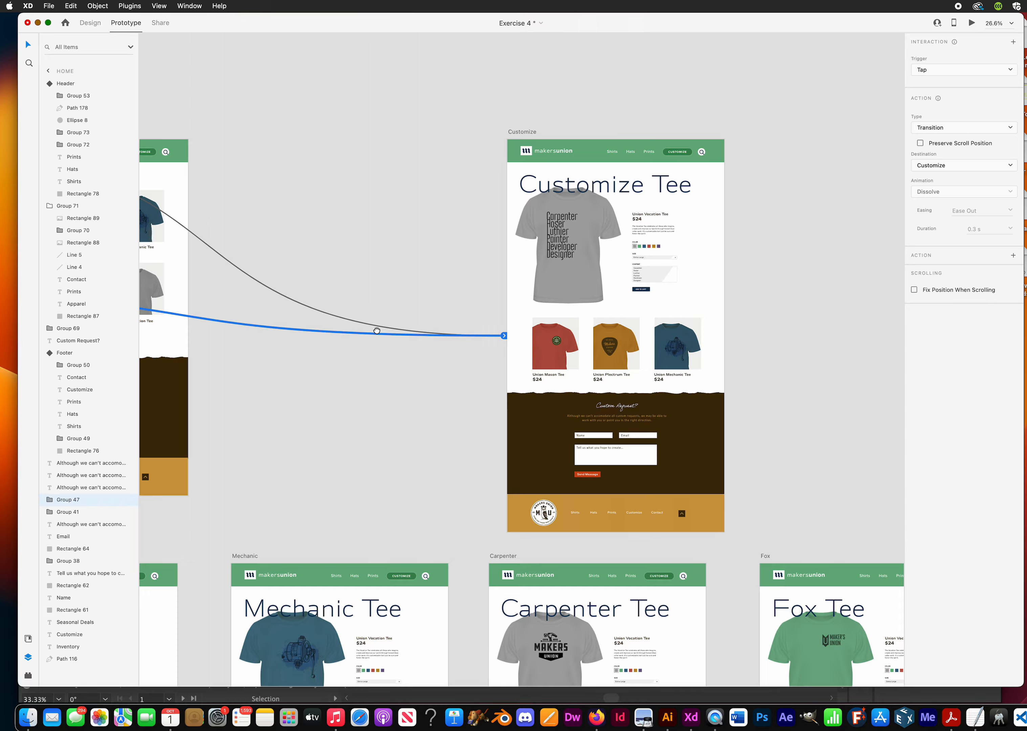
{"action": "left_click_drag", "start_coordinate": [377, 331], "coordinate": [727, 309]}
{"action": "left_click_drag", "start_coordinate": [406, 314], "coordinate": [562, 330]}
{"action": "key", "text": "alt"}
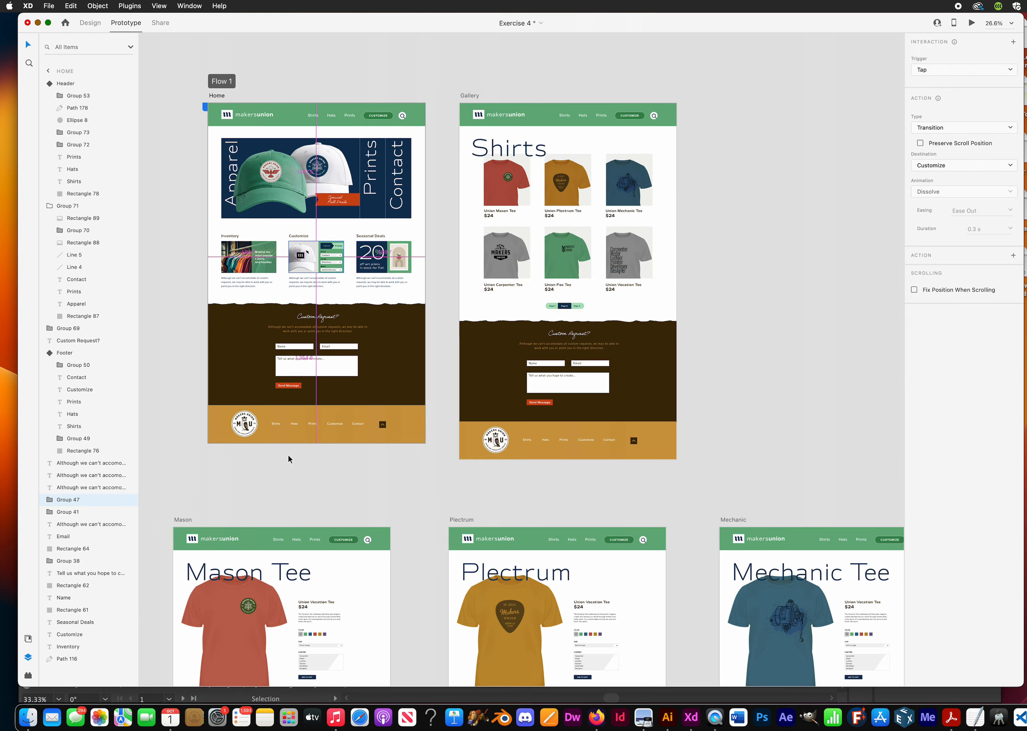
Link the Shirts text in the Home footer to the Gallery artboard and save the document.
{"action": "scroll", "coordinate": [289, 459], "scroll_direction": "up", "scroll_amount": 3}
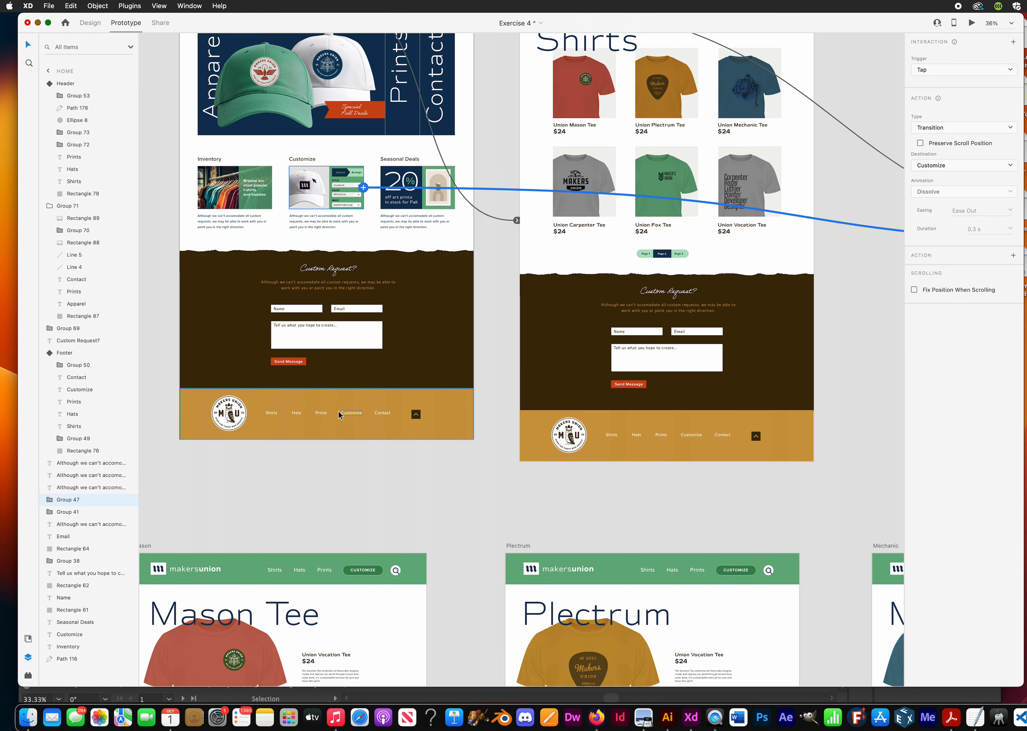
{"action": "scroll", "coordinate": [459, 389], "scroll_direction": "up", "scroll_amount": 5}
{"action": "scroll", "coordinate": [308, 389], "scroll_direction": "down", "scroll_amount": 6}
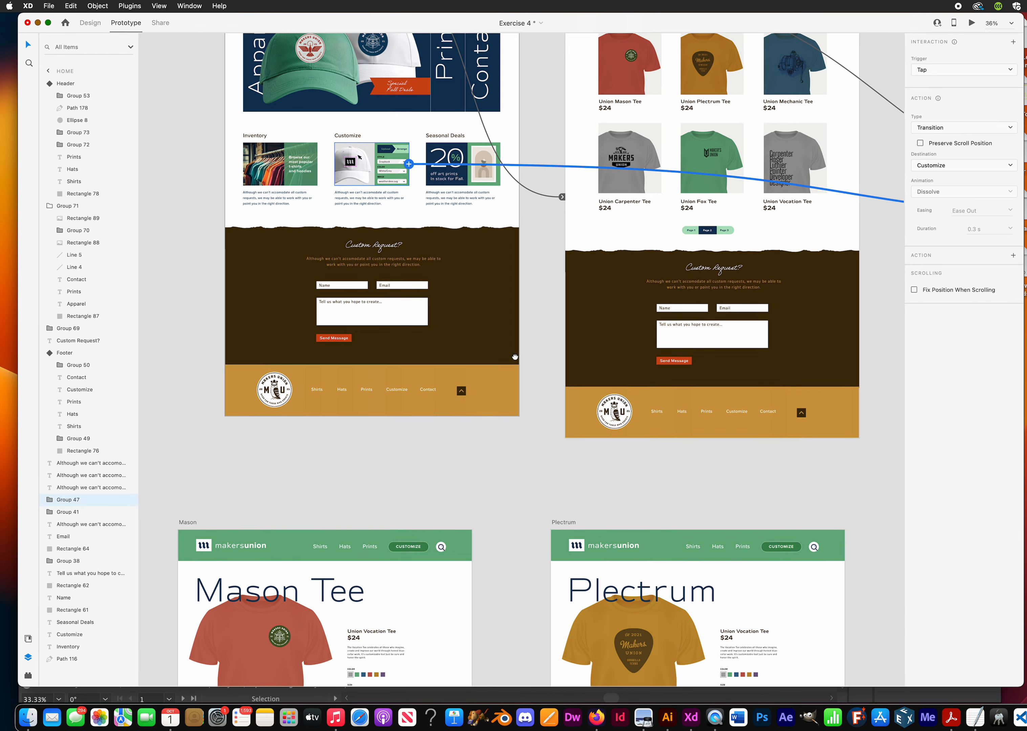
{"action": "left_click", "coordinate": [321, 389]}
{"action": "double_click", "coordinate": [321, 394]}
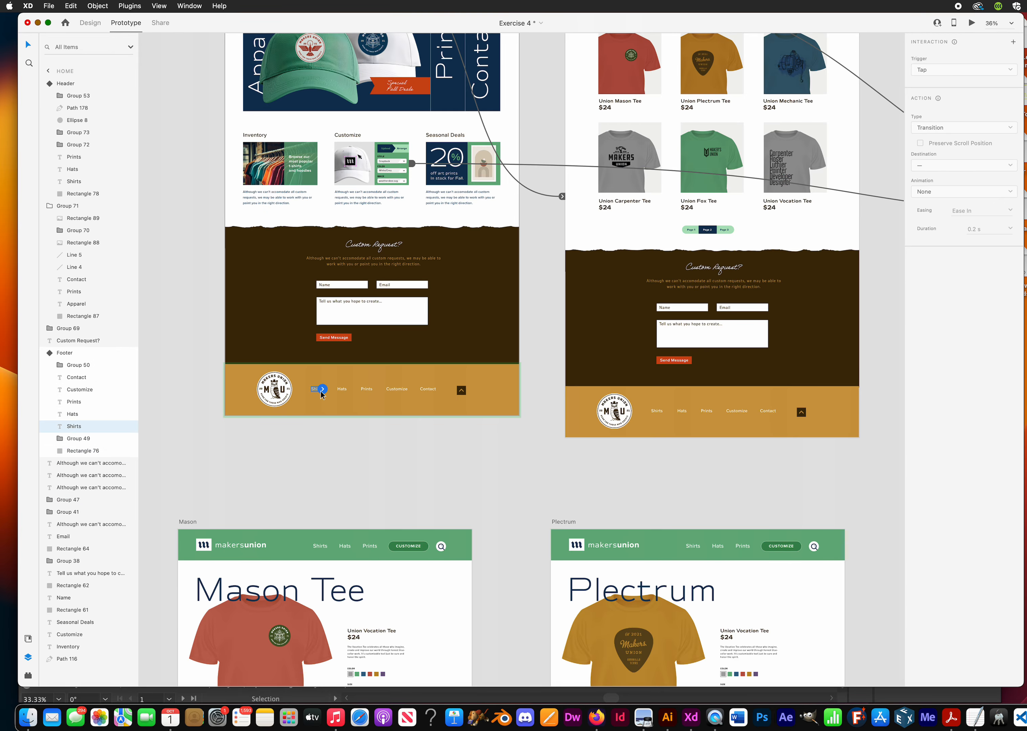
{"action": "left_click_drag", "start_coordinate": [322, 388], "coordinate": [616, 239]}
{"action": "left_click", "coordinate": [437, 475]}
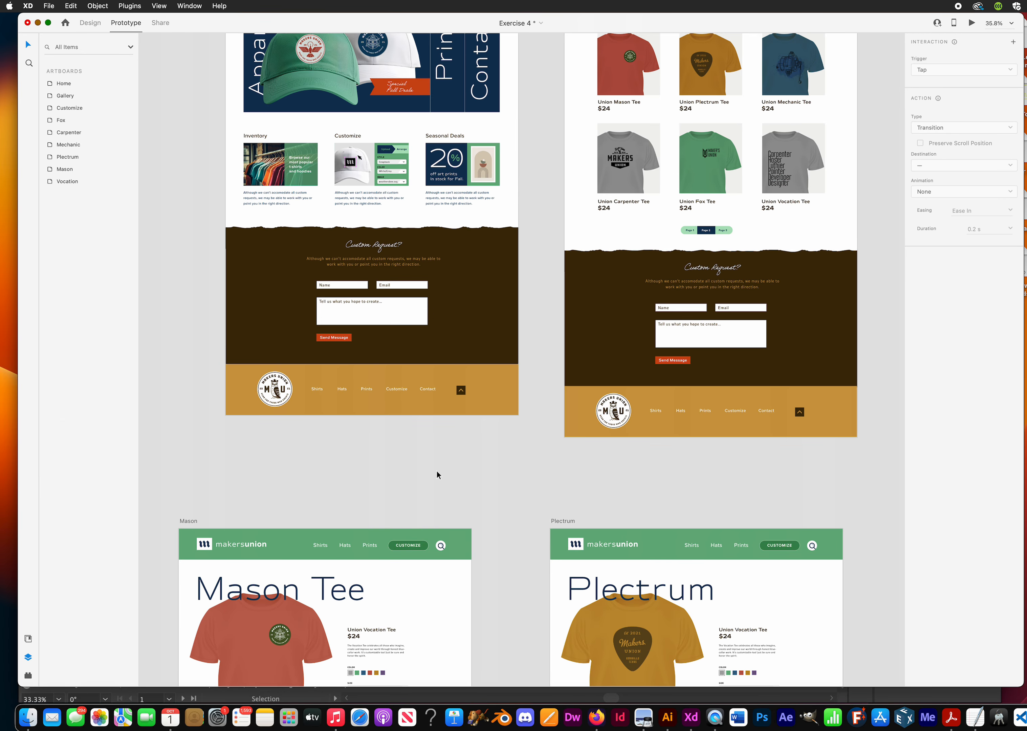
{"action": "key", "text": "super+s"}
Review the Home, Gallery and product artboards and show the document's colors, character styles and components.
{"action": "left_click_drag", "start_coordinate": [510, 355], "coordinate": [433, 482]}
{"action": "scroll", "coordinate": [468, 425], "scroll_direction": "down", "scroll_amount": 5}
{"action": "left_click_drag", "start_coordinate": [468, 427], "coordinate": [543, 305]}
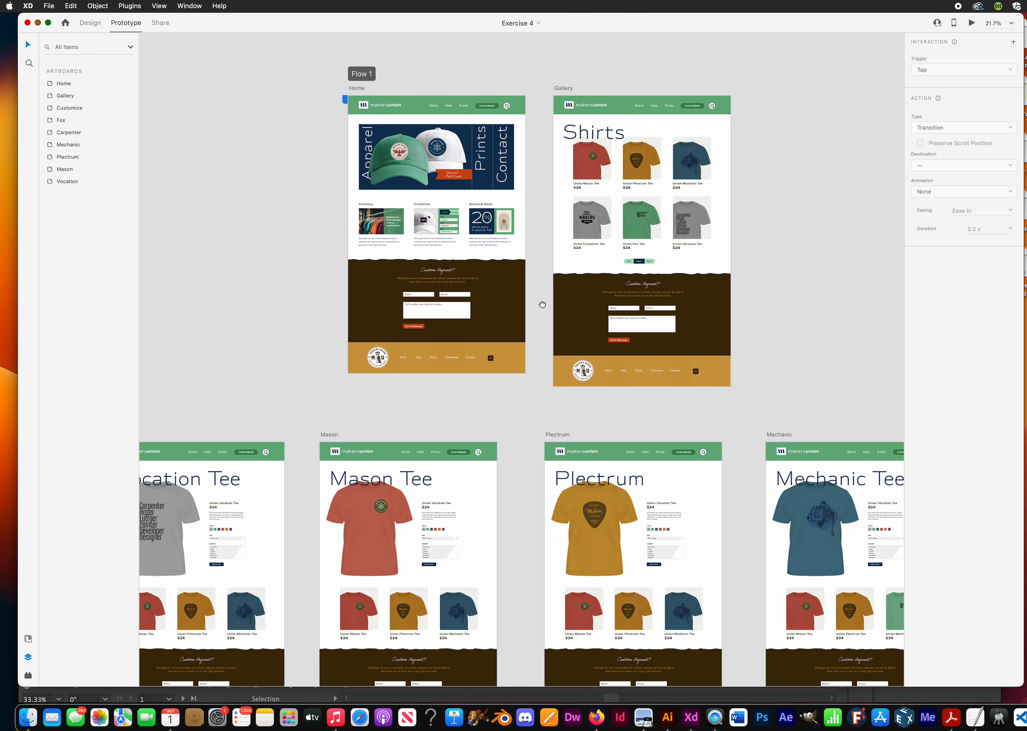
{"action": "mouse_move", "coordinate": [543, 305]}
{"action": "left_mouse_down"}
{"action": "mouse_move", "coordinate": [638, 298]}
{"action": "mouse_move", "coordinate": [518, 287]}
{"action": "mouse_move", "coordinate": [548, 284]}
{"action": "left_mouse_up"}
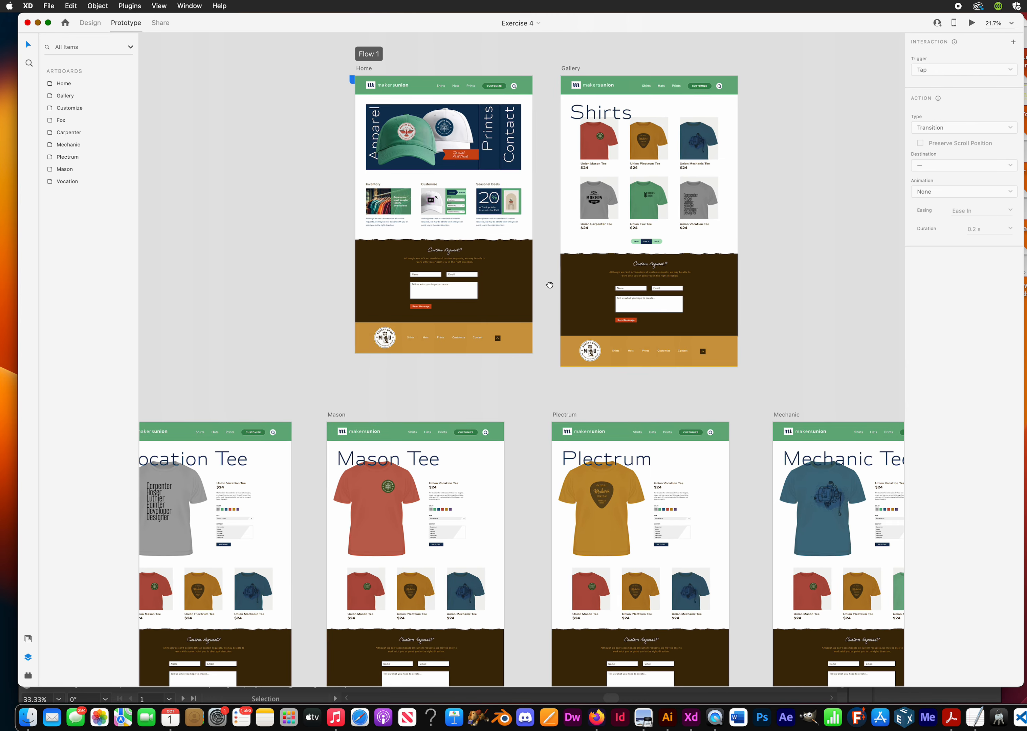
{"action": "left_click", "coordinate": [29, 639]}
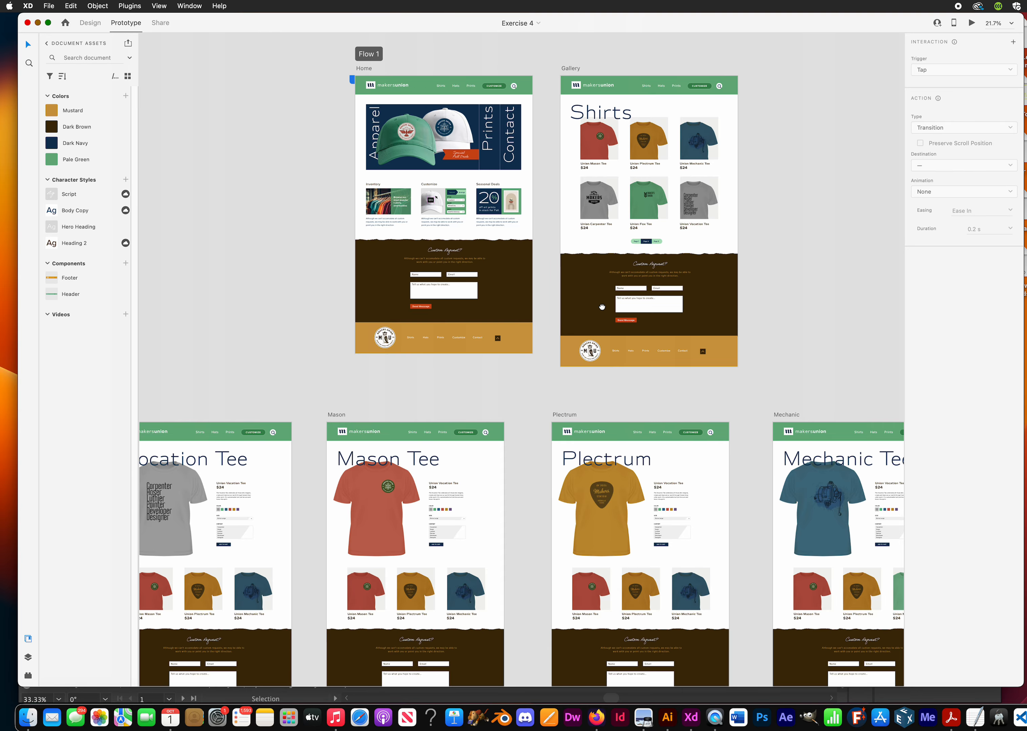
{"action": "left_click_drag", "start_coordinate": [605, 308], "coordinate": [420, 272]}
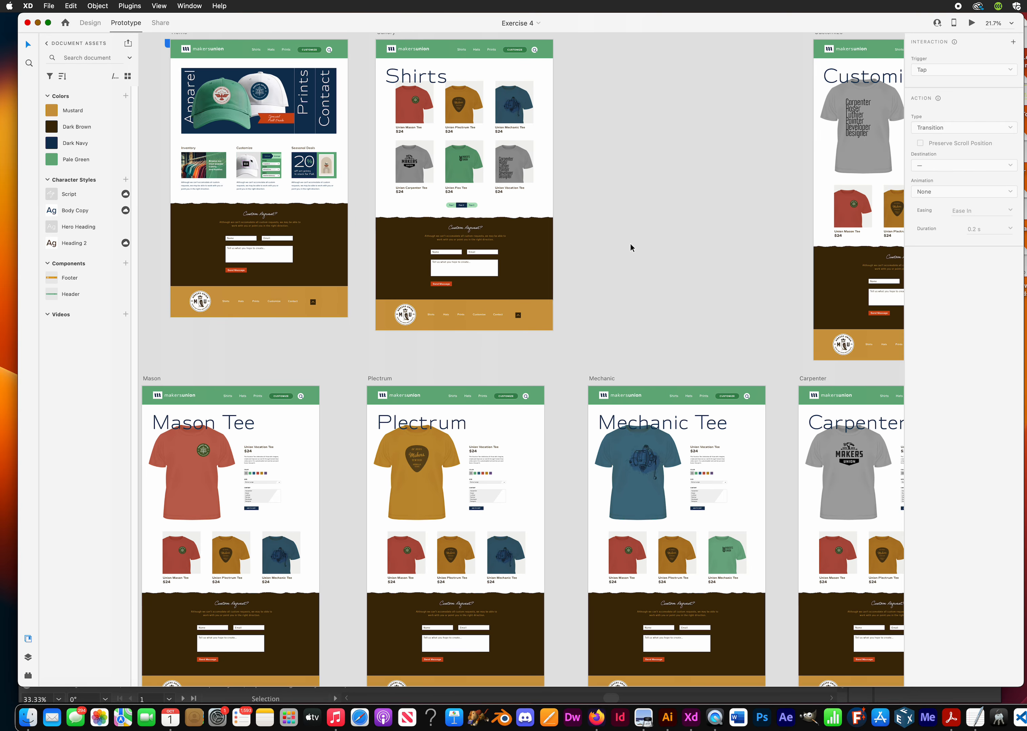
Preview the prototype from Home and test the Customize image, the Shirts header link and the Union Fox Tee link.
{"action": "left_click", "coordinate": [971, 23]}
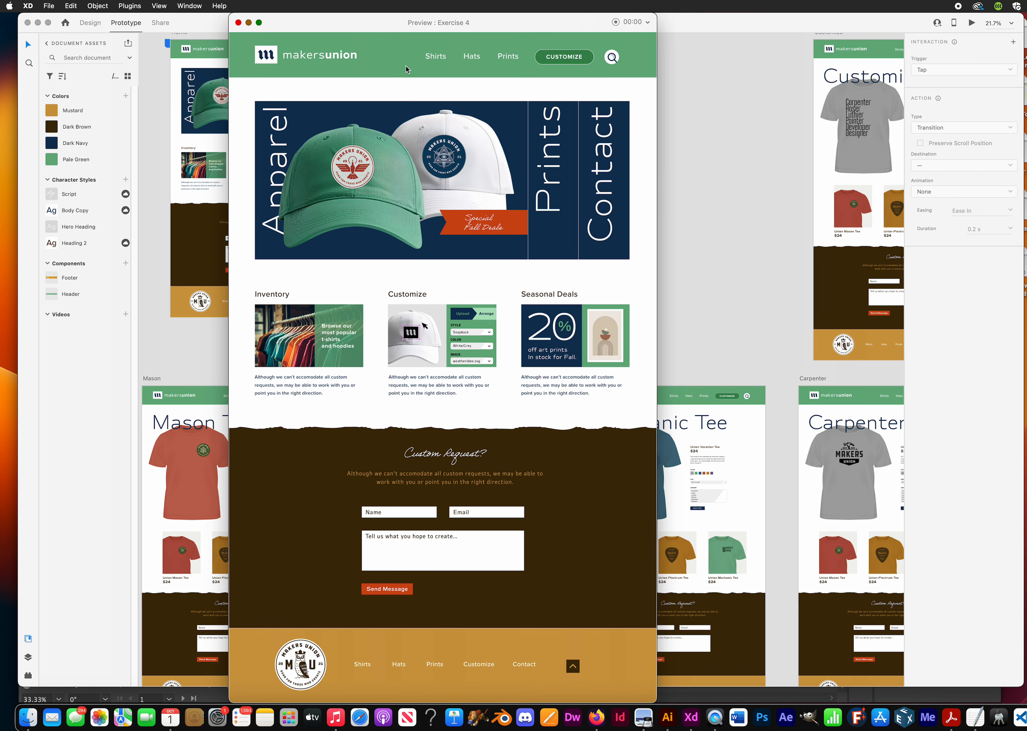
{"action": "left_click", "coordinate": [436, 345]}
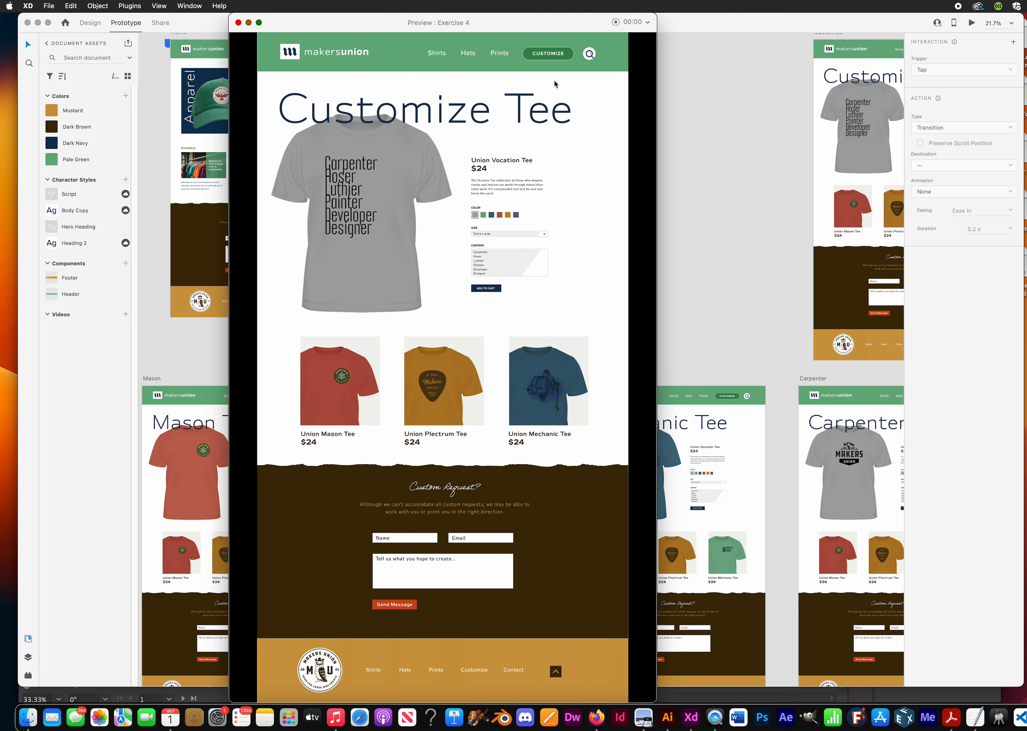
{"action": "left_click", "coordinate": [442, 55]}
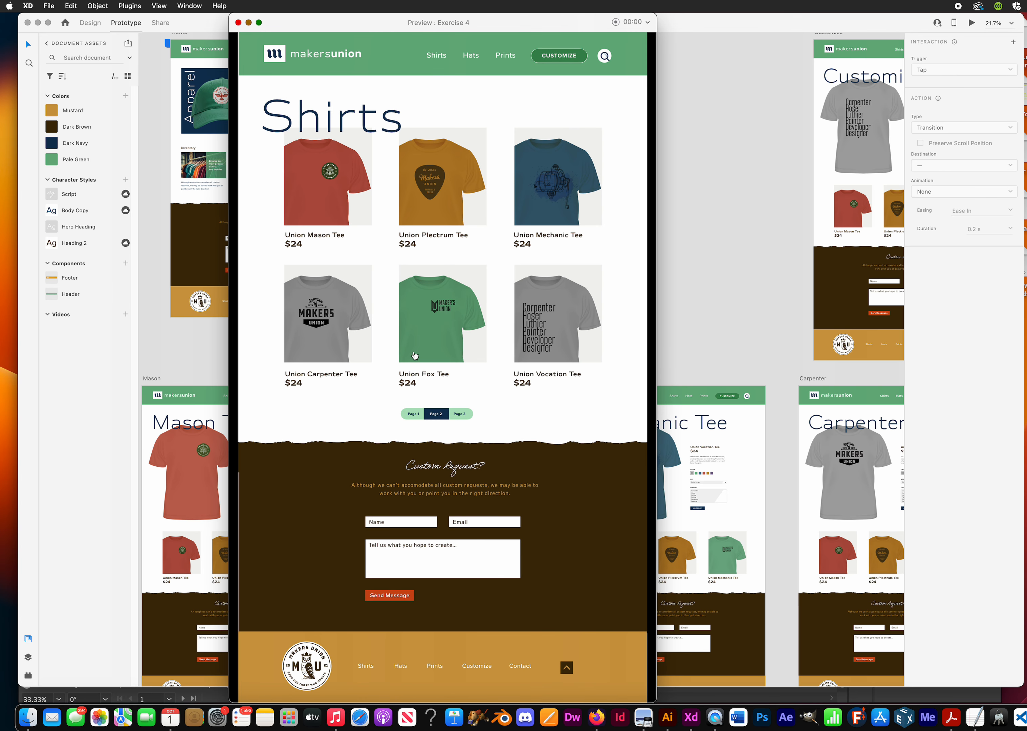
{"action": "left_click", "coordinate": [412, 354]}
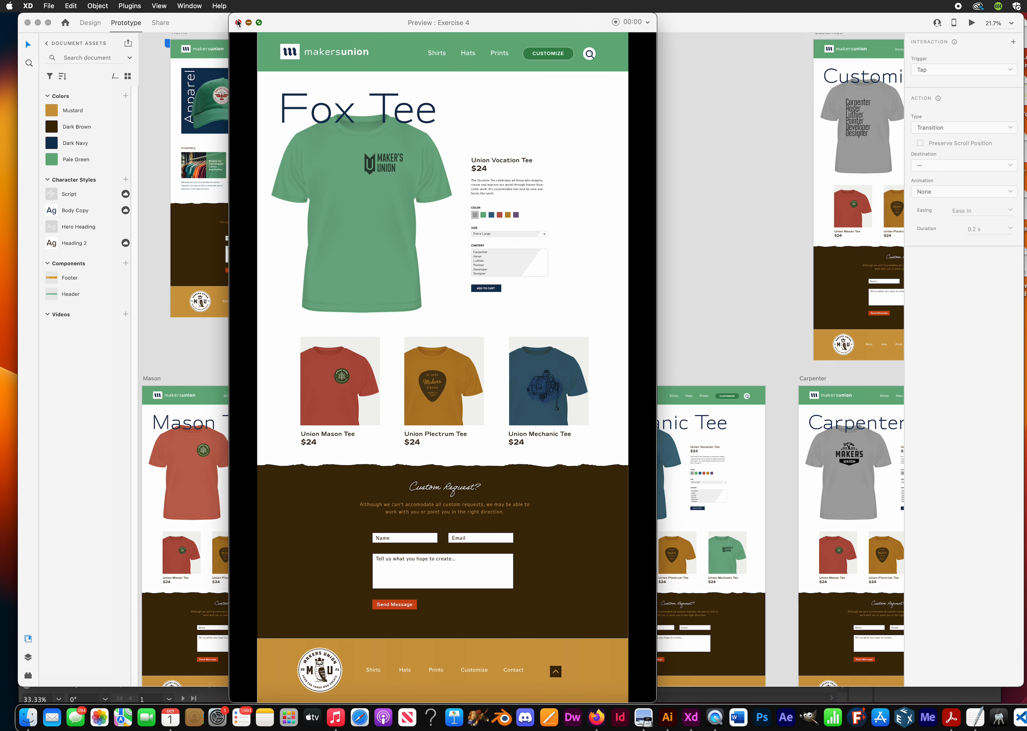